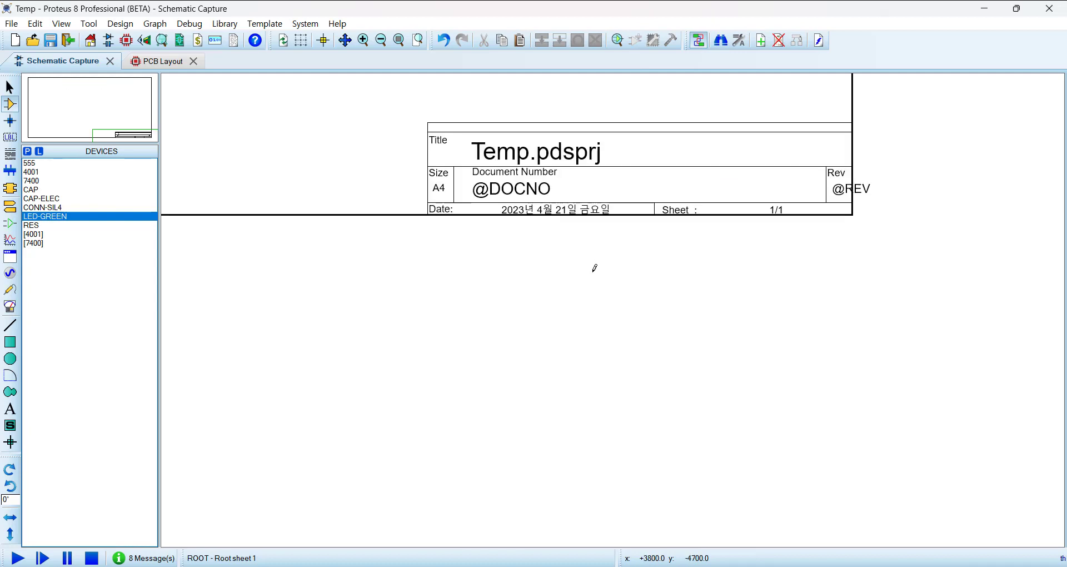
Set the design title to 10진 카운터 in the design properties.
middle_click(657, 193)
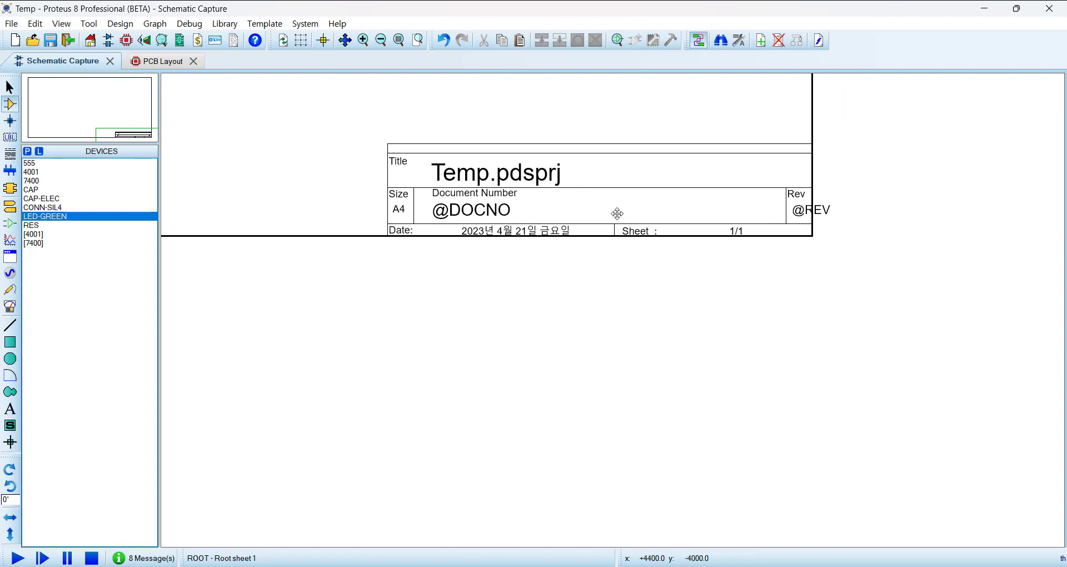
click(594, 211)
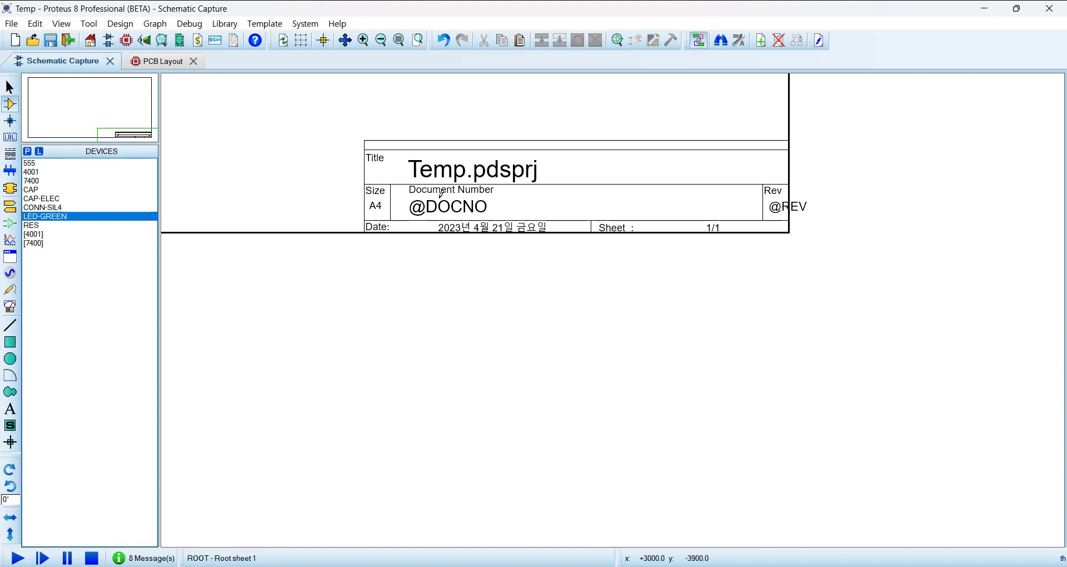
key(F8)
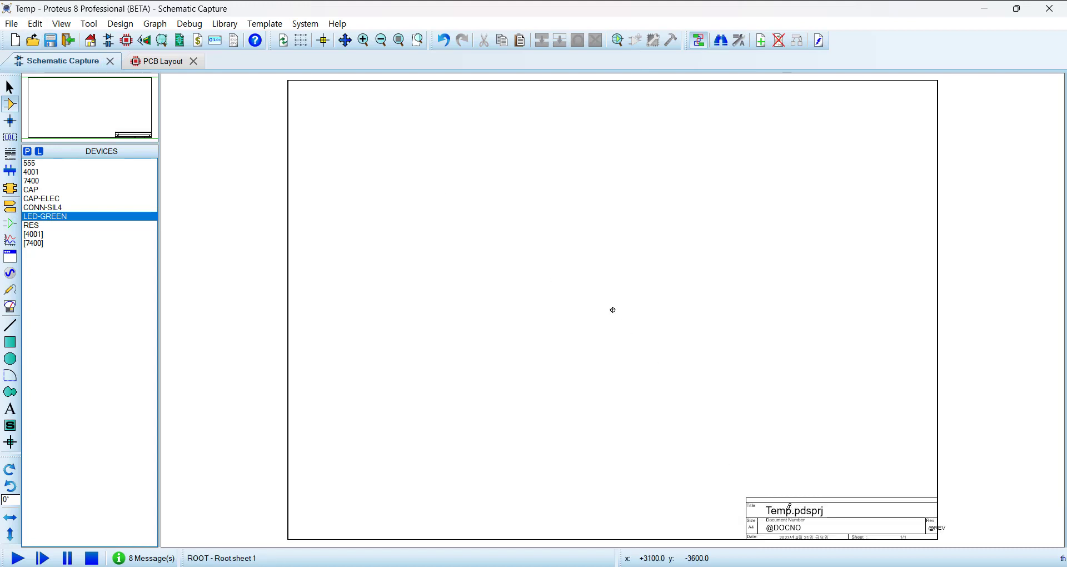
click(120, 25)
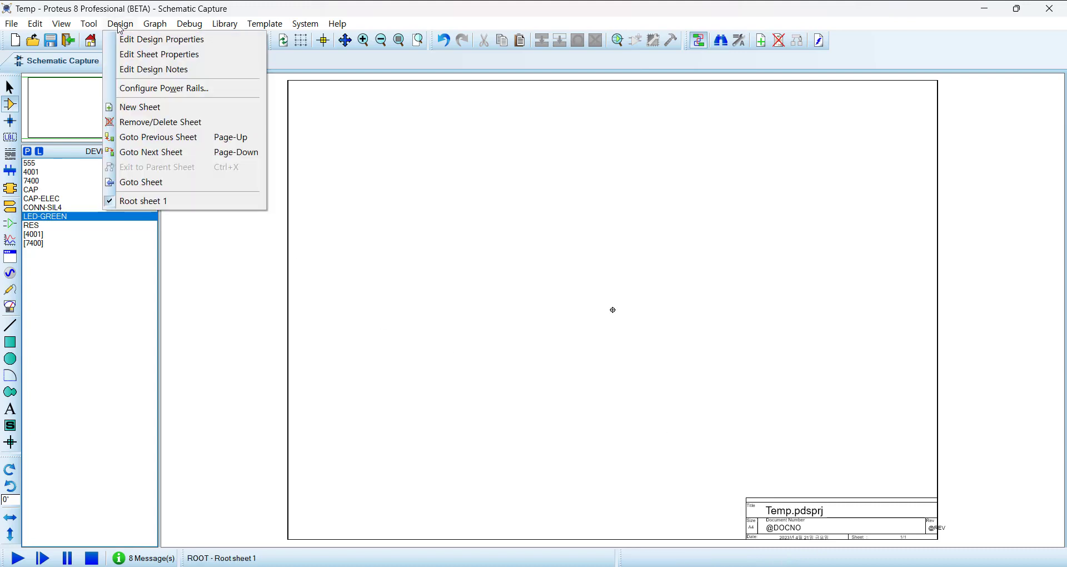
click(205, 43)
drag(525, 194, 595, 169)
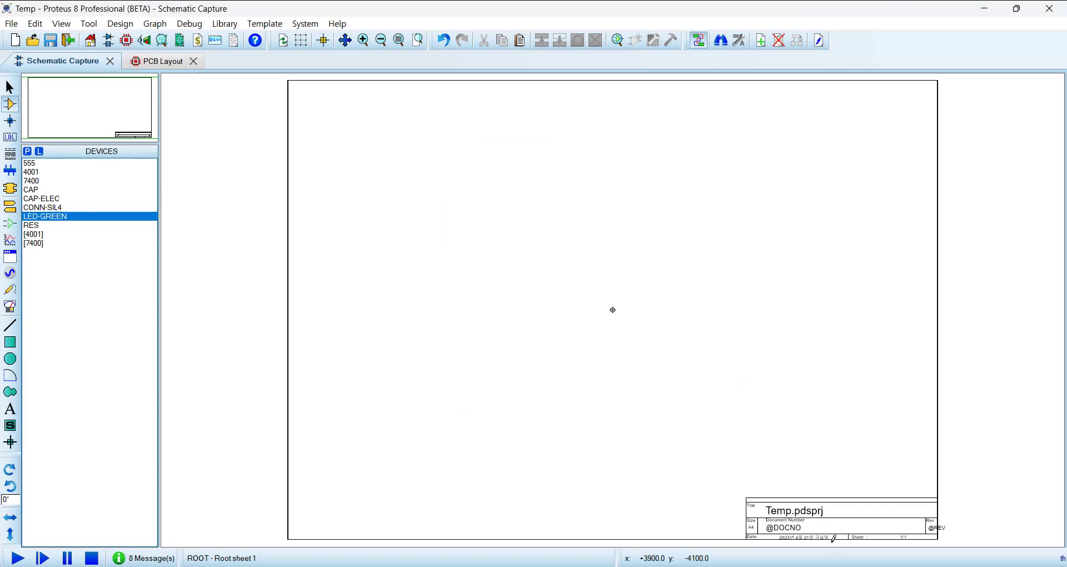
scroll(612, 303, up, 3)
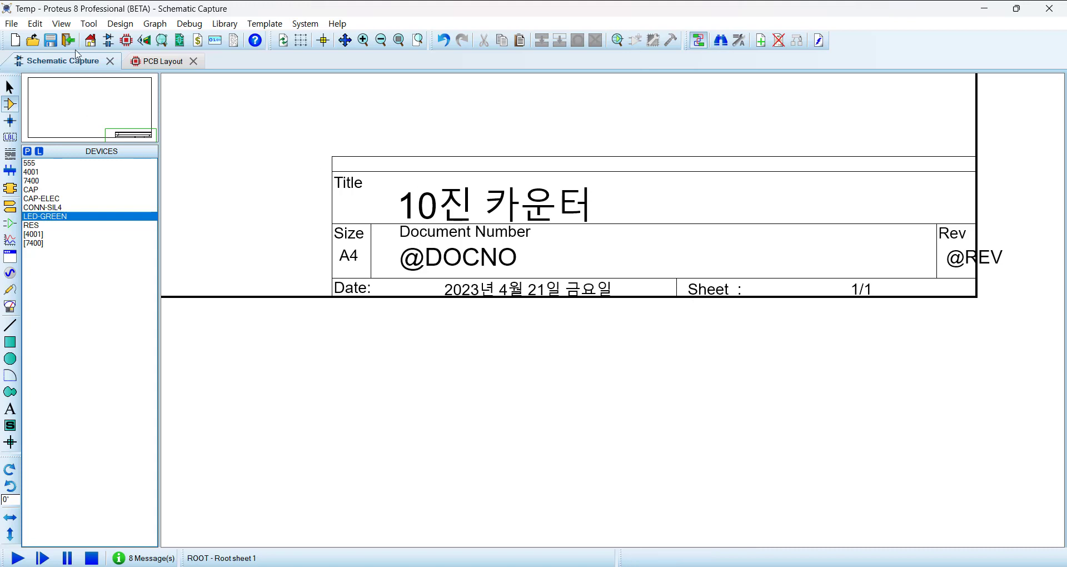
Set the design's document number to 230421 and its revision to 1.0 in the design properties.
click(120, 23)
click(184, 43)
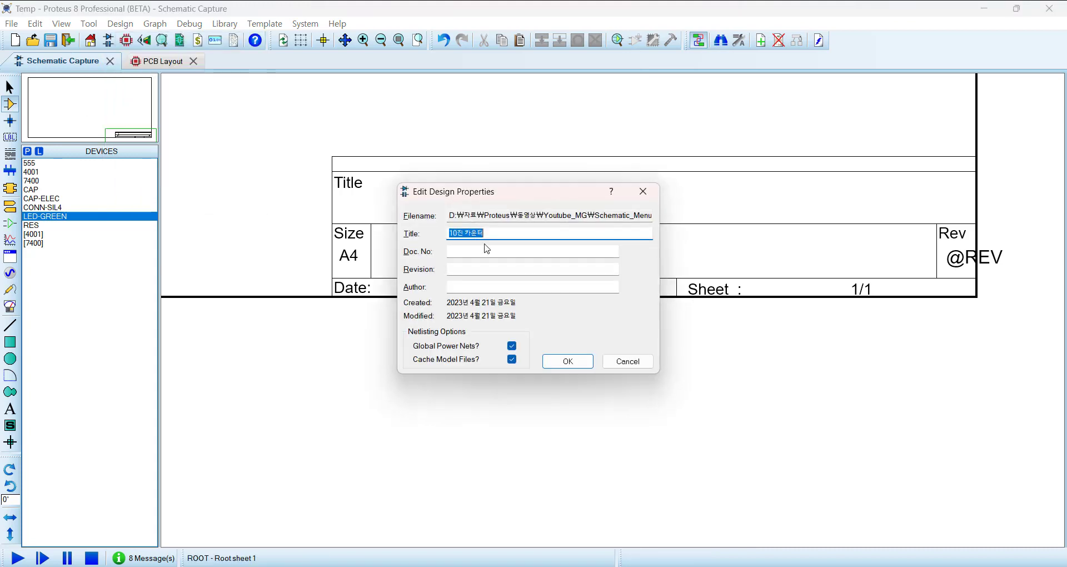
drag(519, 195, 764, 194)
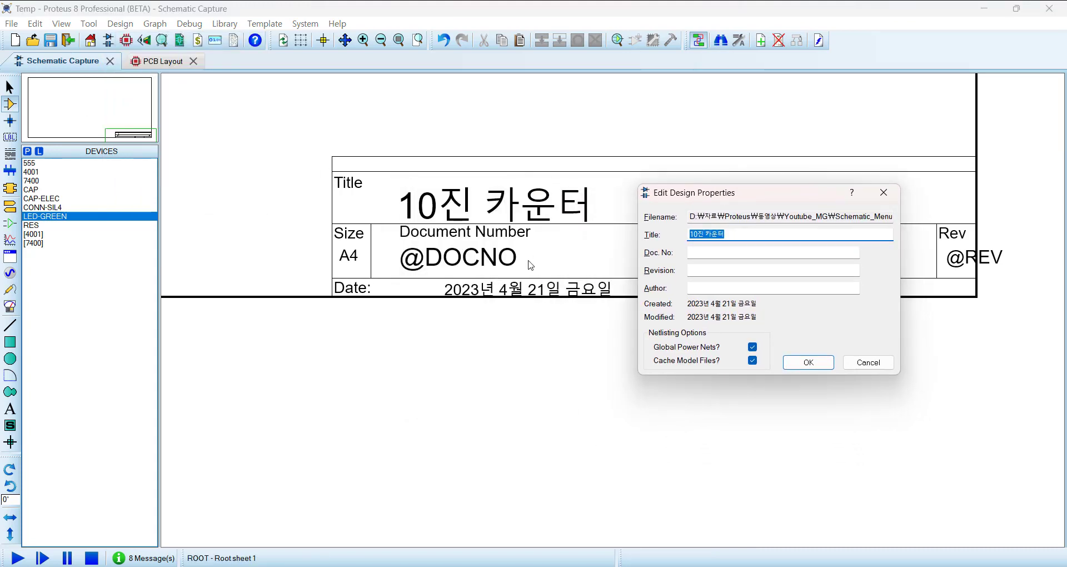
click(722, 255)
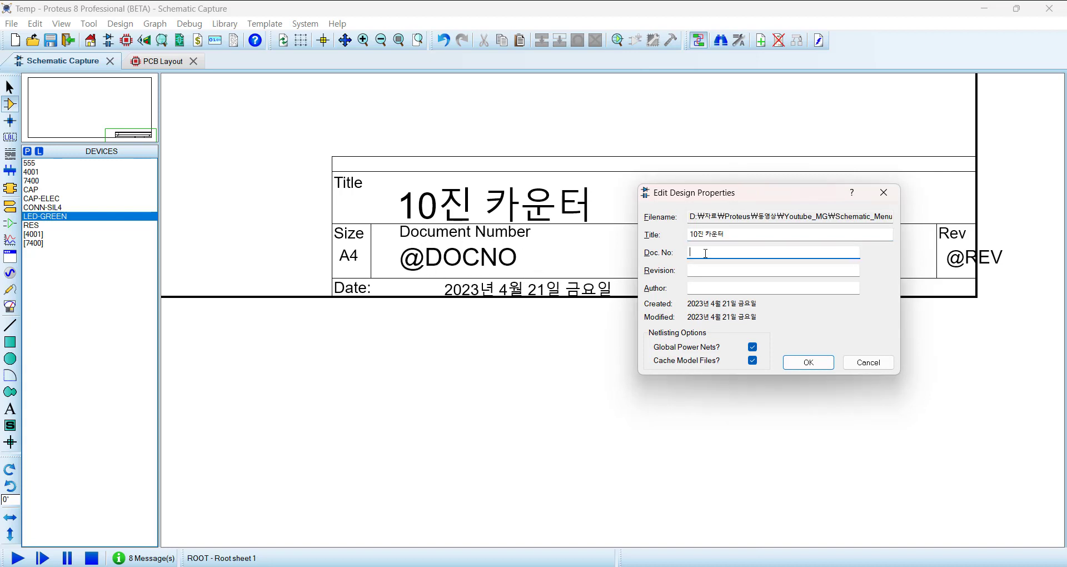
text(230421)
click(708, 270)
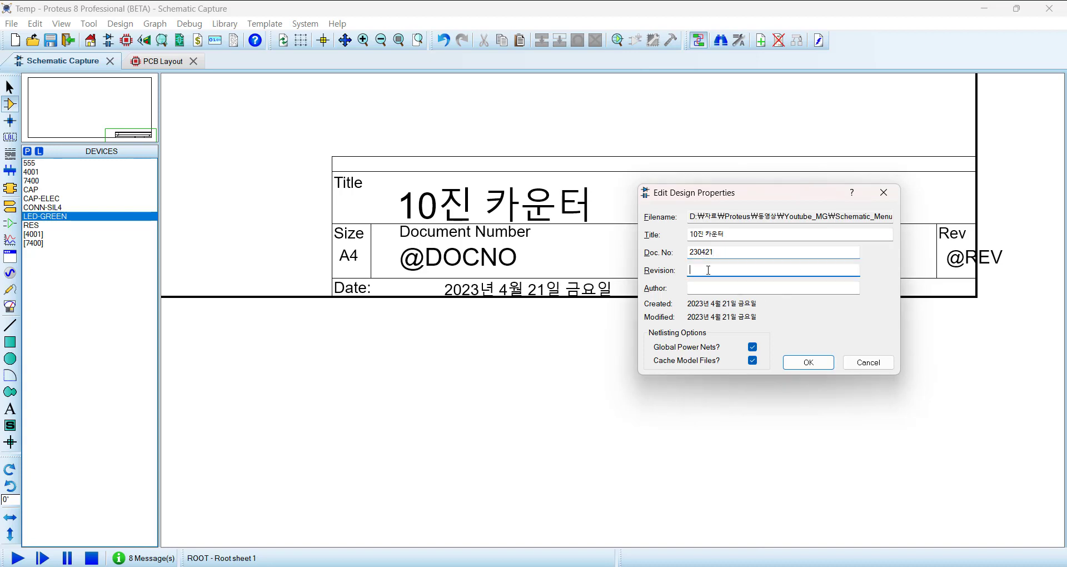
text(1.0)
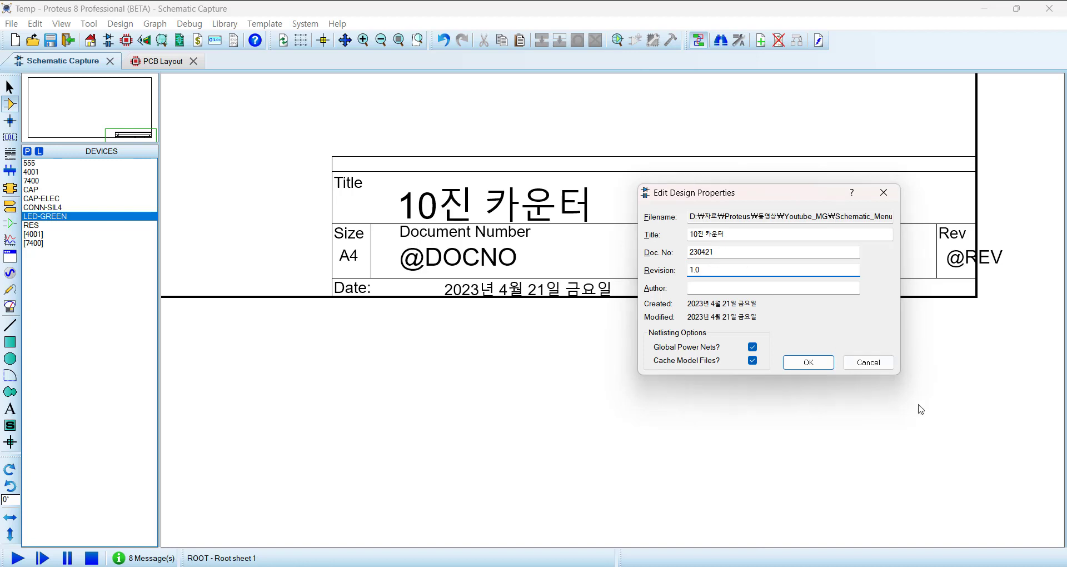
click(809, 363)
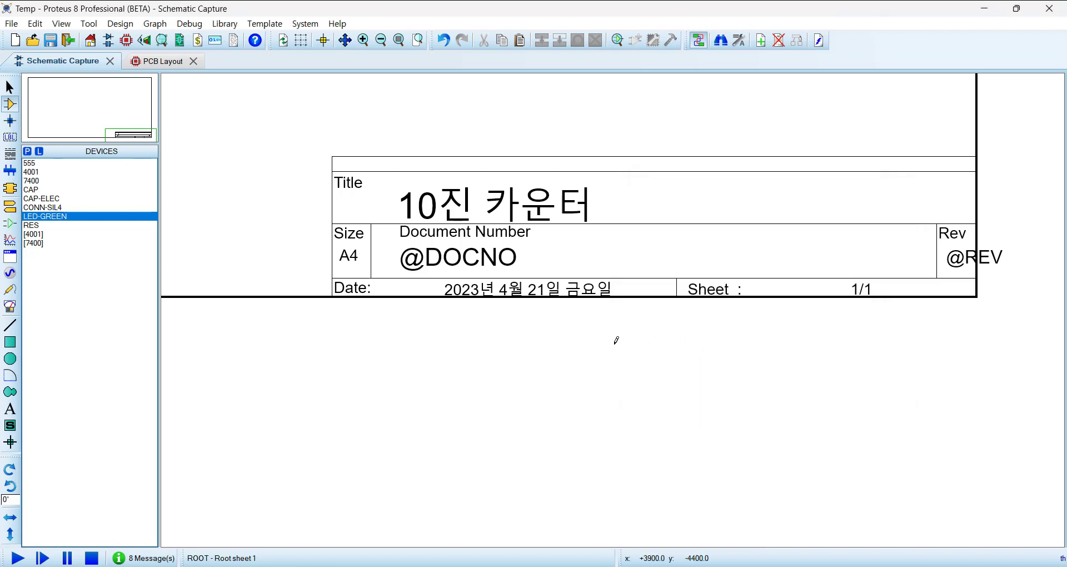
Examine the title, document number and revision fields in the sheet's title block.
scroll(608, 277, down, 1)
scroll(615, 269, up, 1)
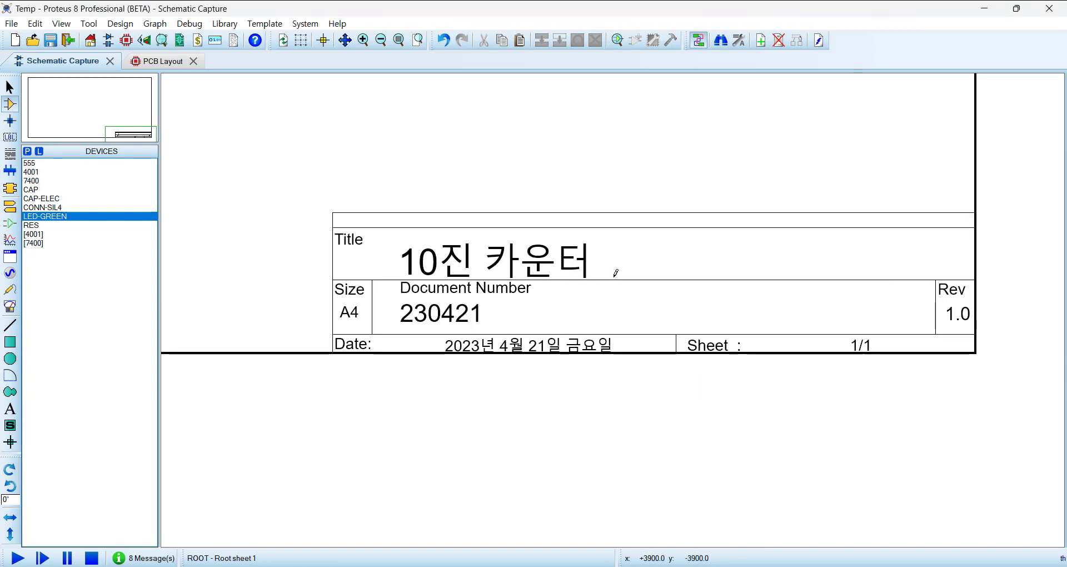
scroll(615, 303, down, 1)
scroll(615, 301, up, 1)
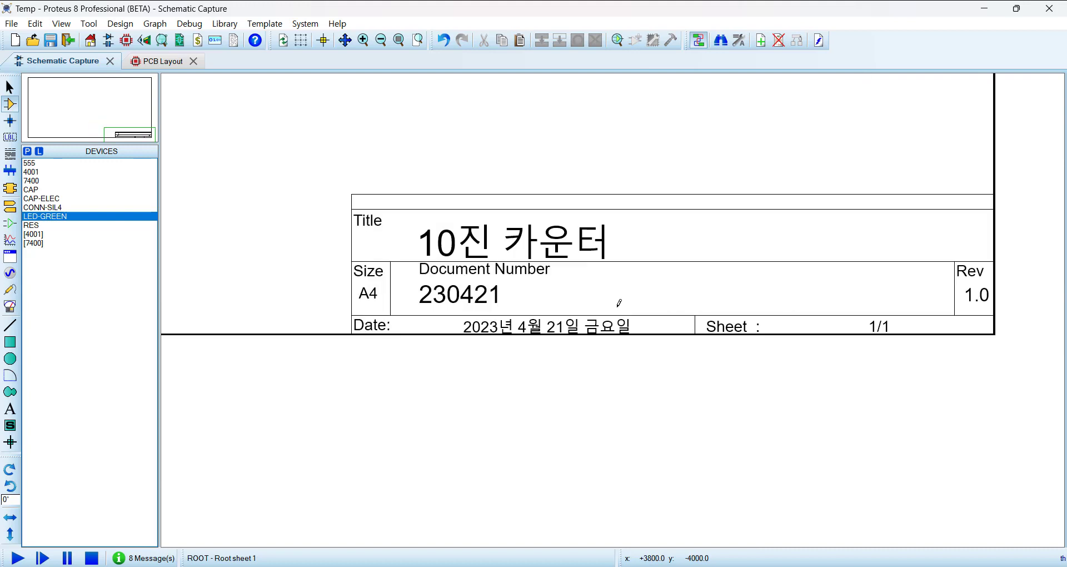
scroll(615, 298, down, 1)
scroll(619, 295, up, 1)
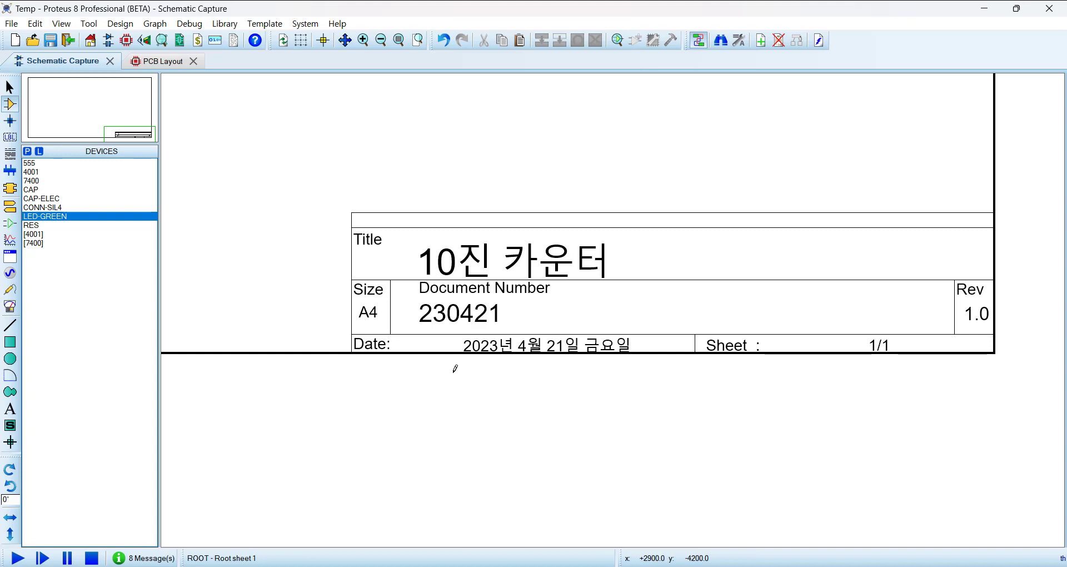
scroll(455, 368, down, 1)
scroll(614, 304, up, 1)
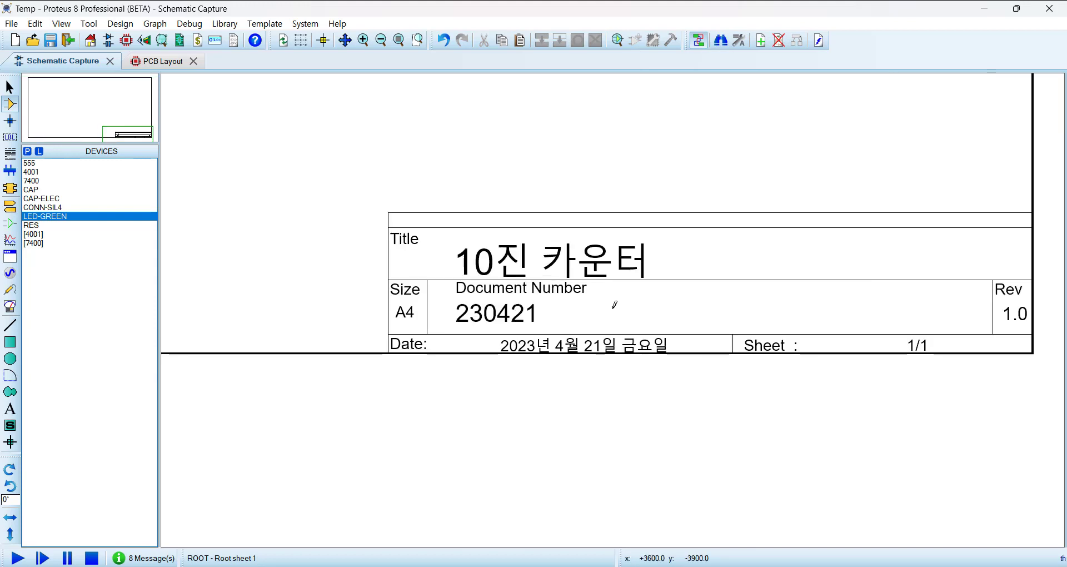
scroll(615, 304, up, 1)
scroll(545, 300, down, 1)
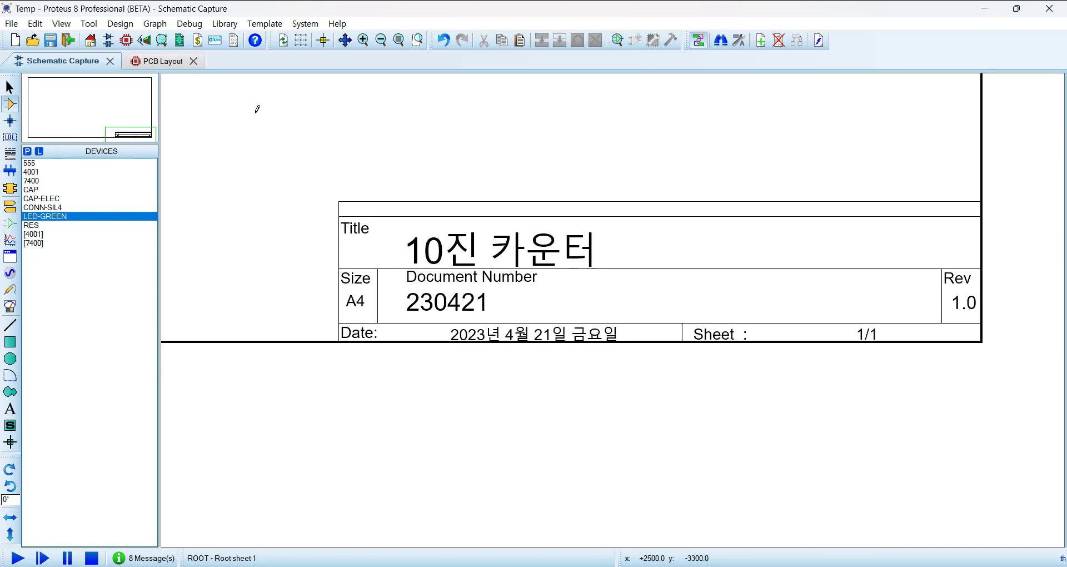
Set the root sheet's title to CIRCUIT_1 and check its entry in the sheet list.
click(120, 23)
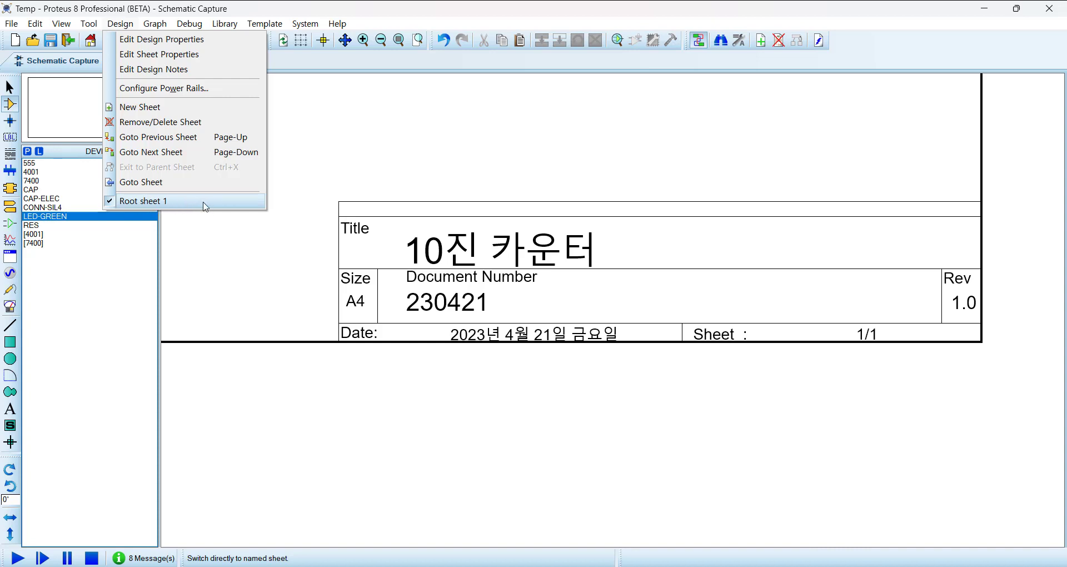
click(203, 57)
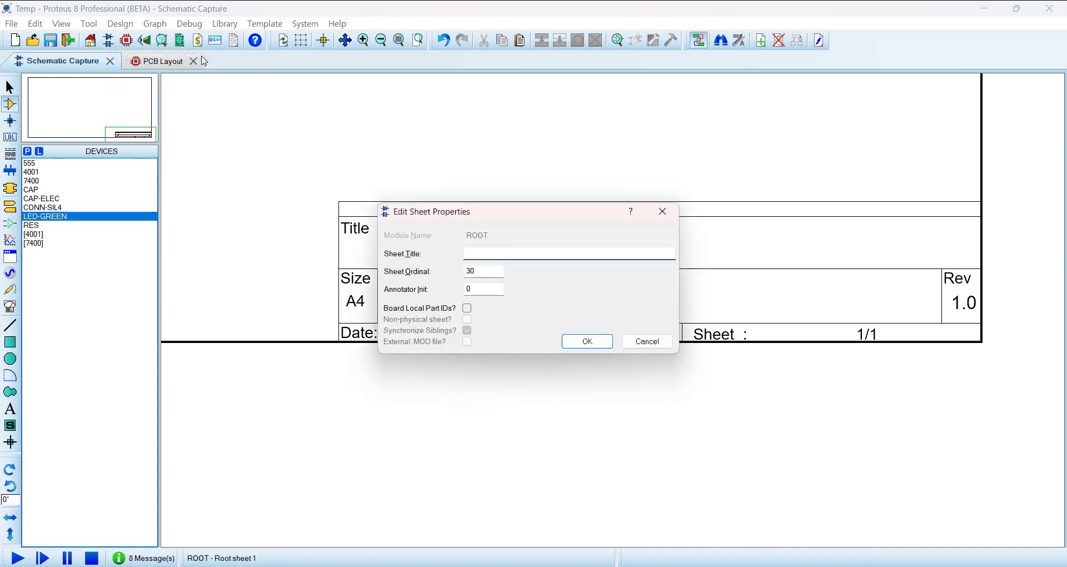
text(CIR)
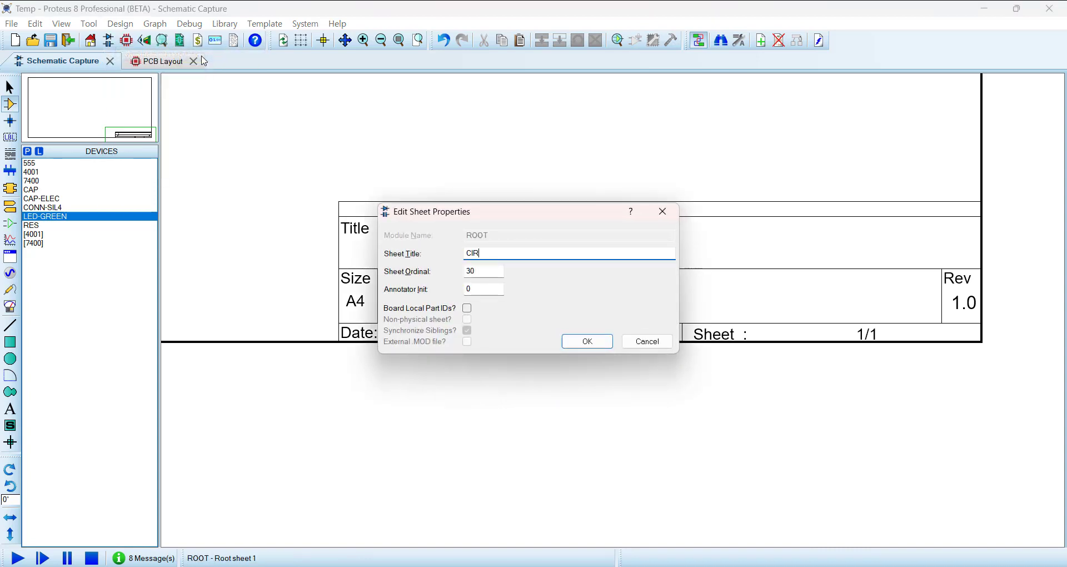
text(CUIT_1)
click(584, 340)
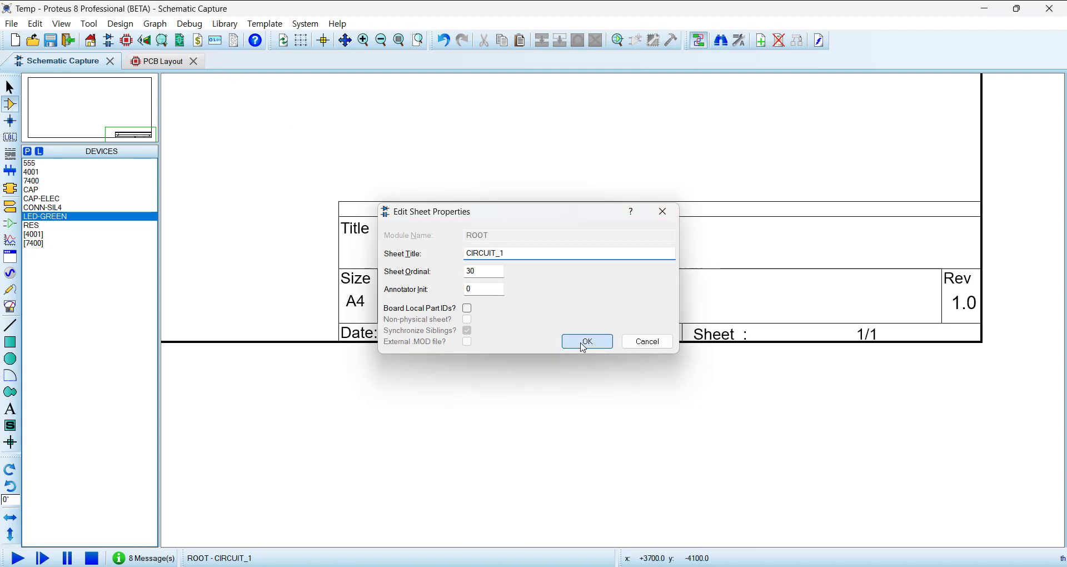
click(130, 25)
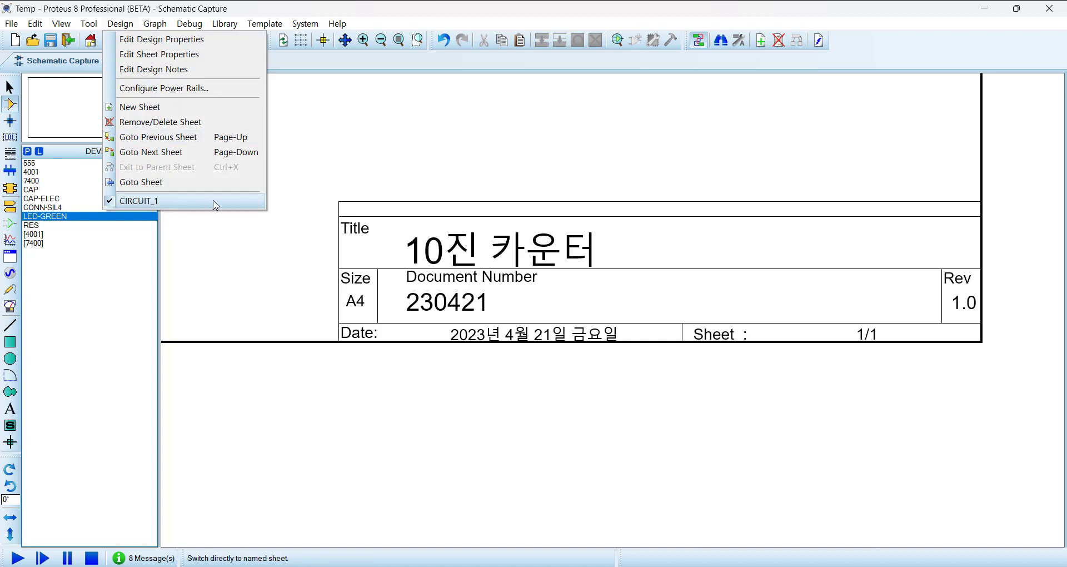
click(102, 29)
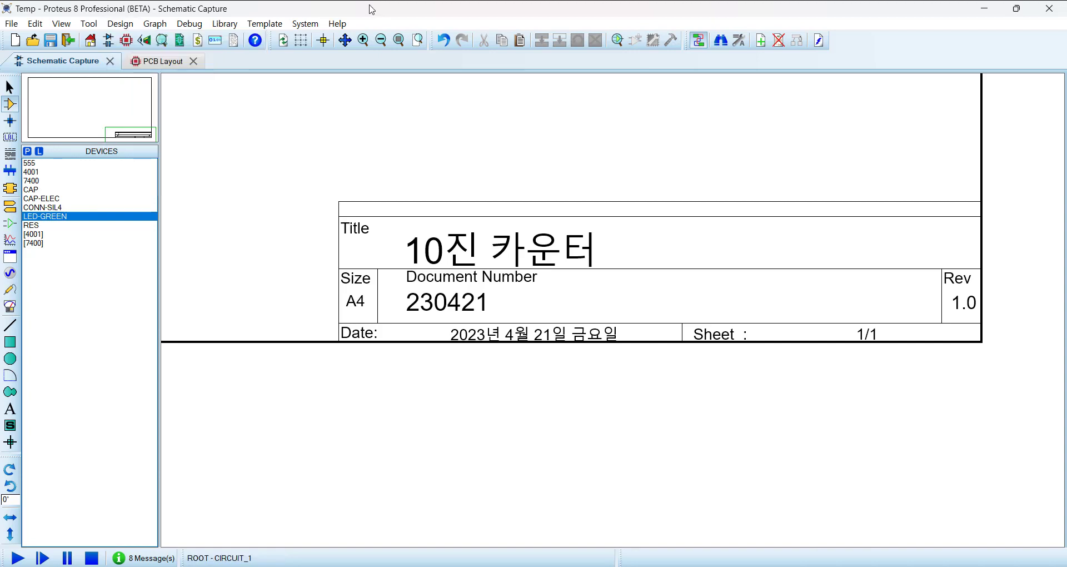
click(118, 25)
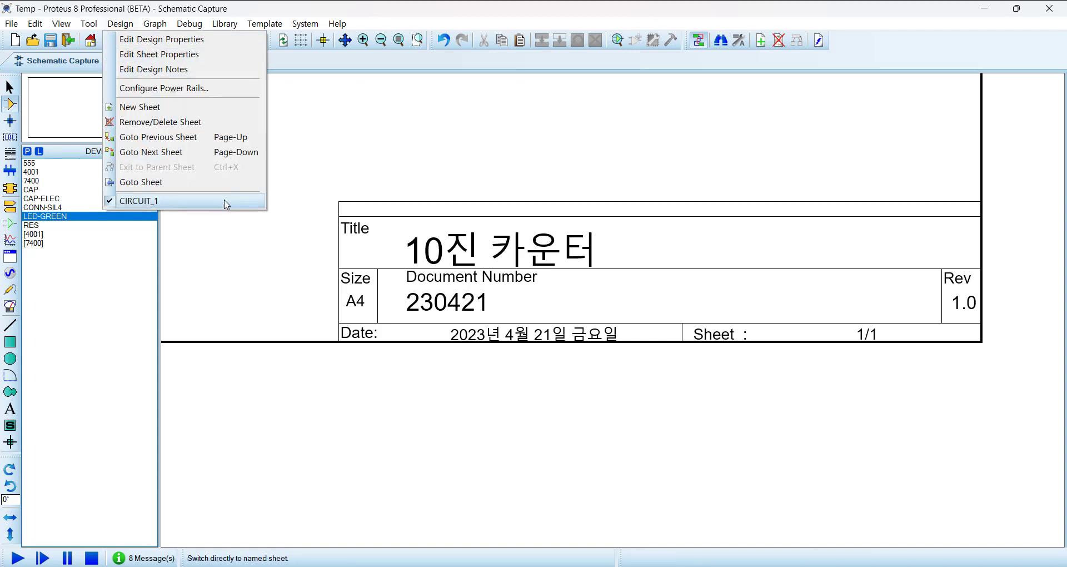
click(391, 145)
Add the design note "1.이 회로는.........." to the project and save it.
key(F8)
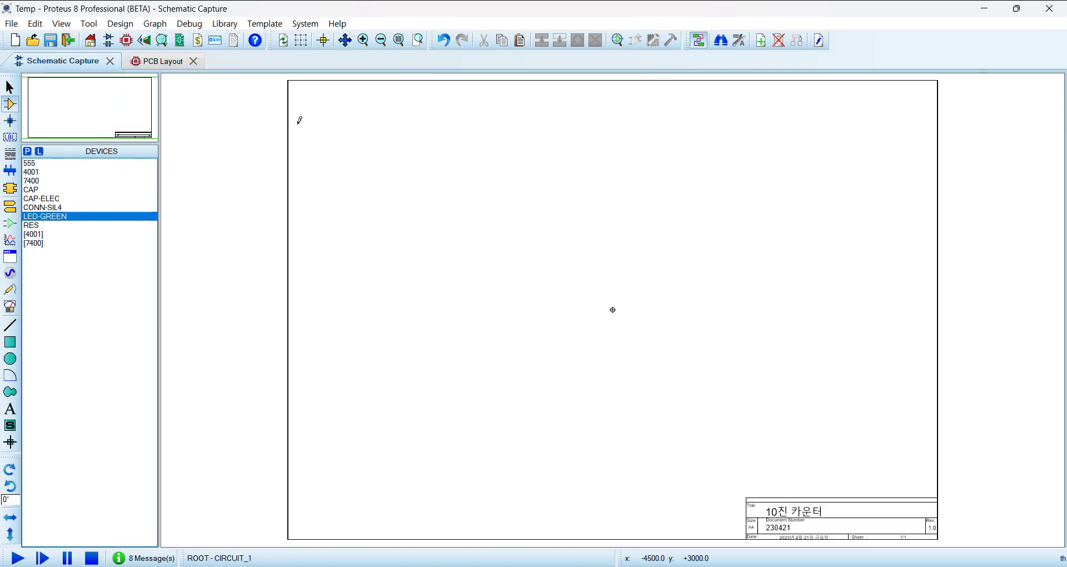
click(119, 25)
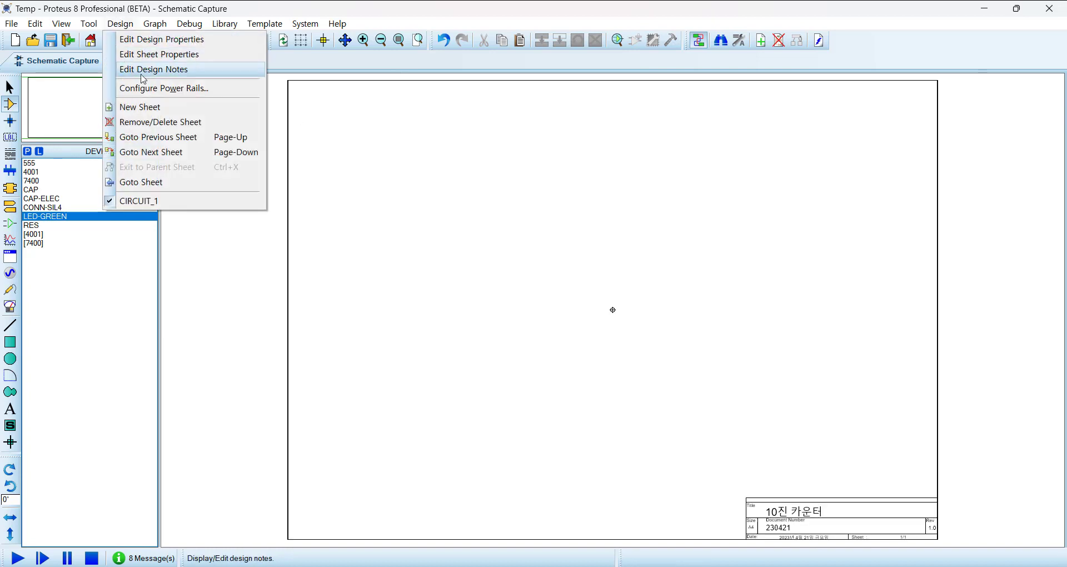
click(159, 74)
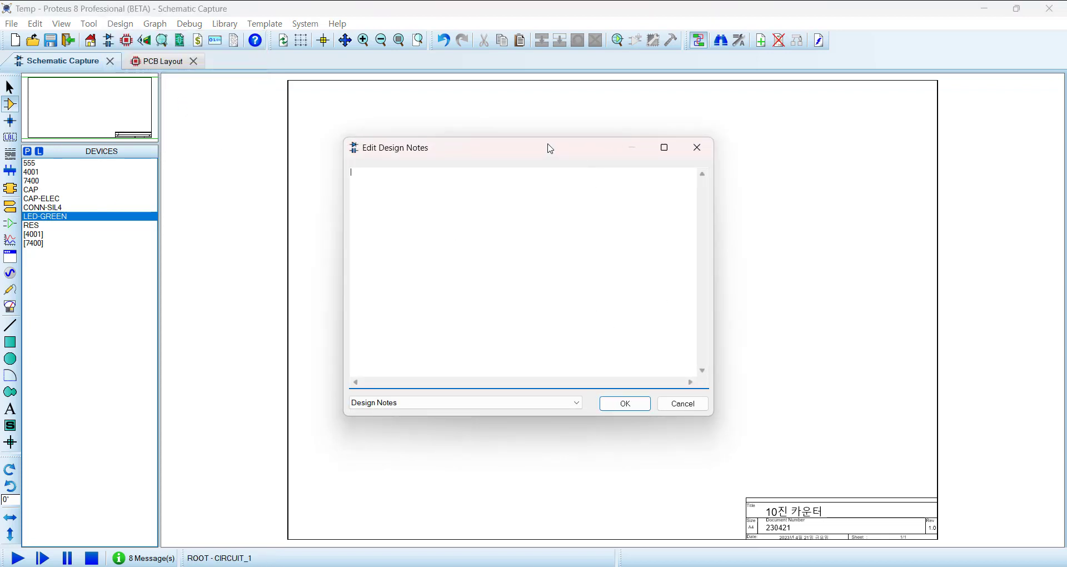
drag(548, 148, 427, 179)
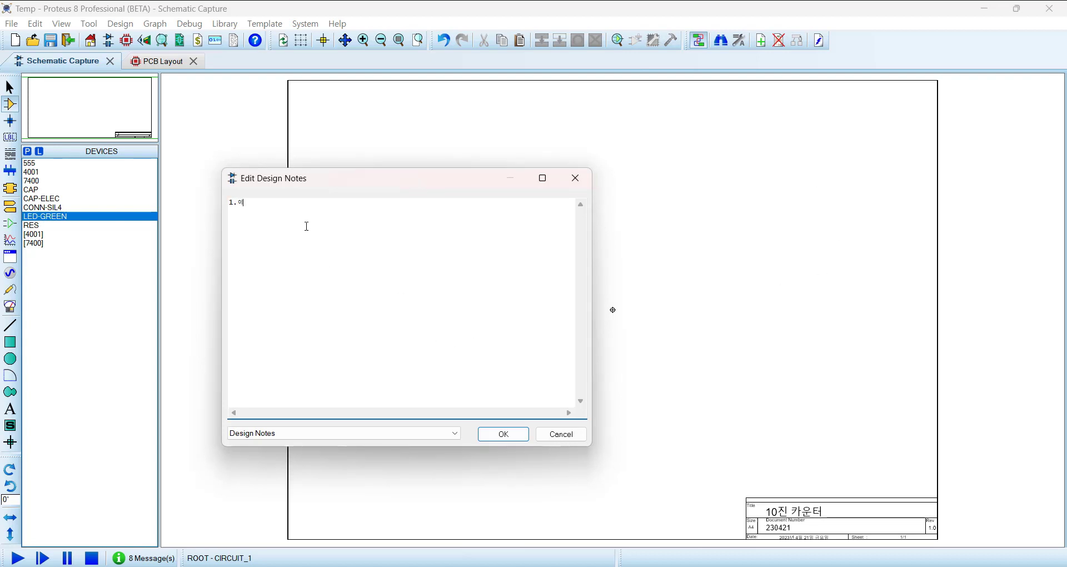
text(프)
text(로)
text(느)
text(ㄴ..........)
click(504, 433)
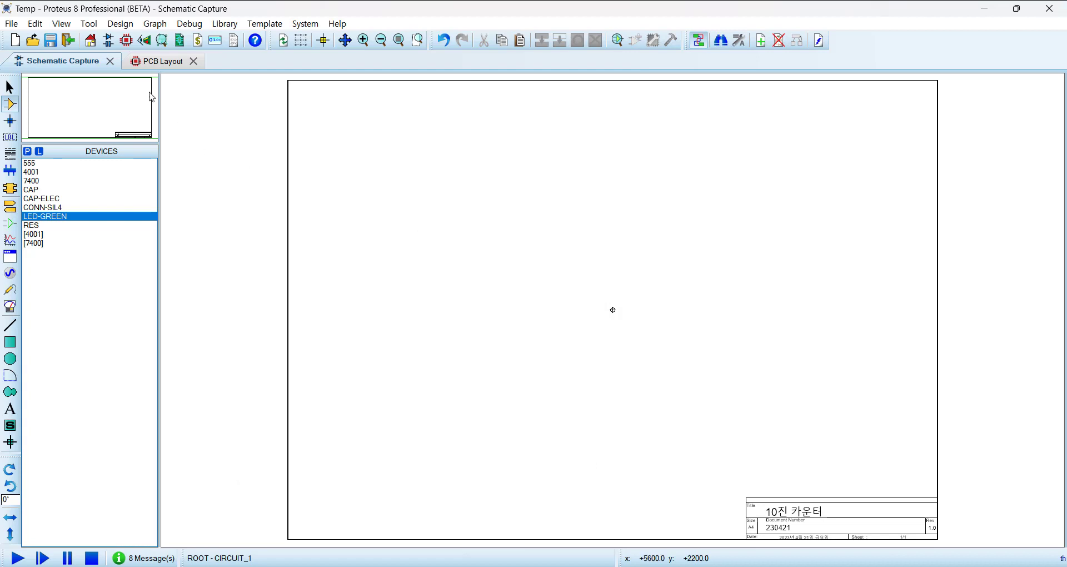
Reopen the design notes, review the stored note text, and close the notes.
click(120, 23)
click(170, 75)
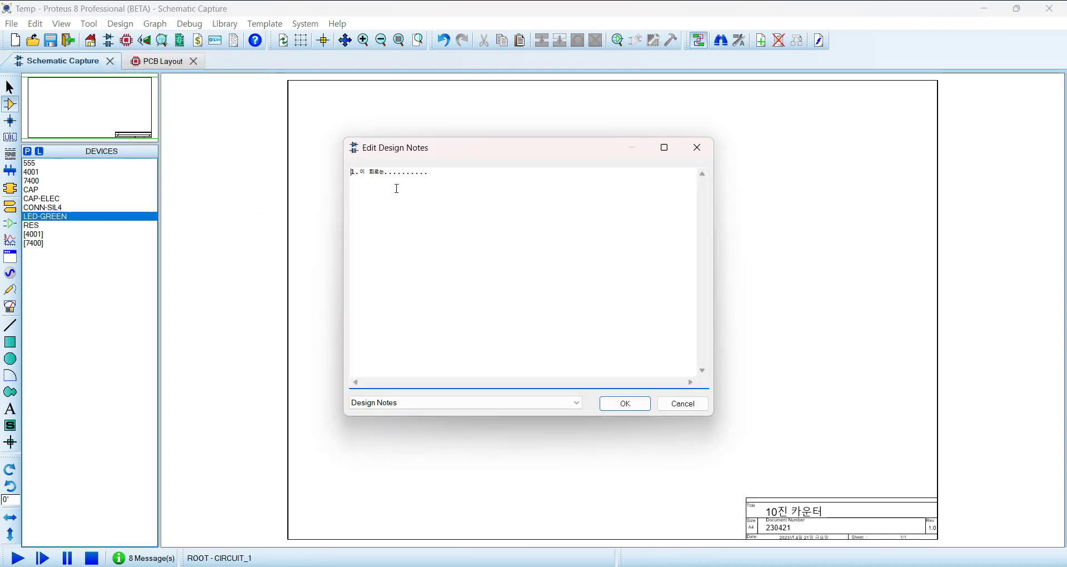
drag(495, 181, 250, 145)
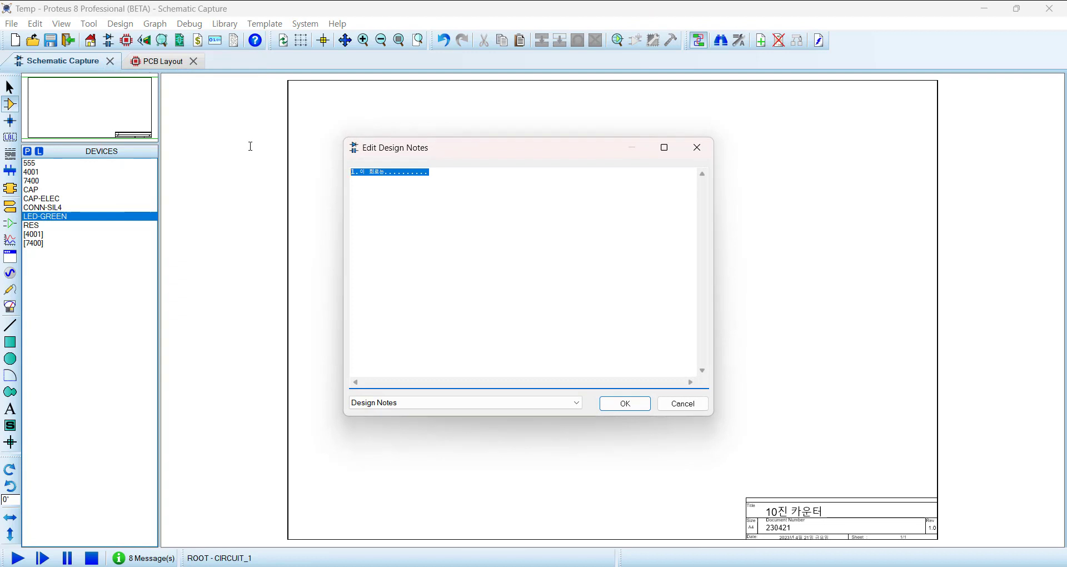
click(456, 180)
drag(457, 176, 328, 163)
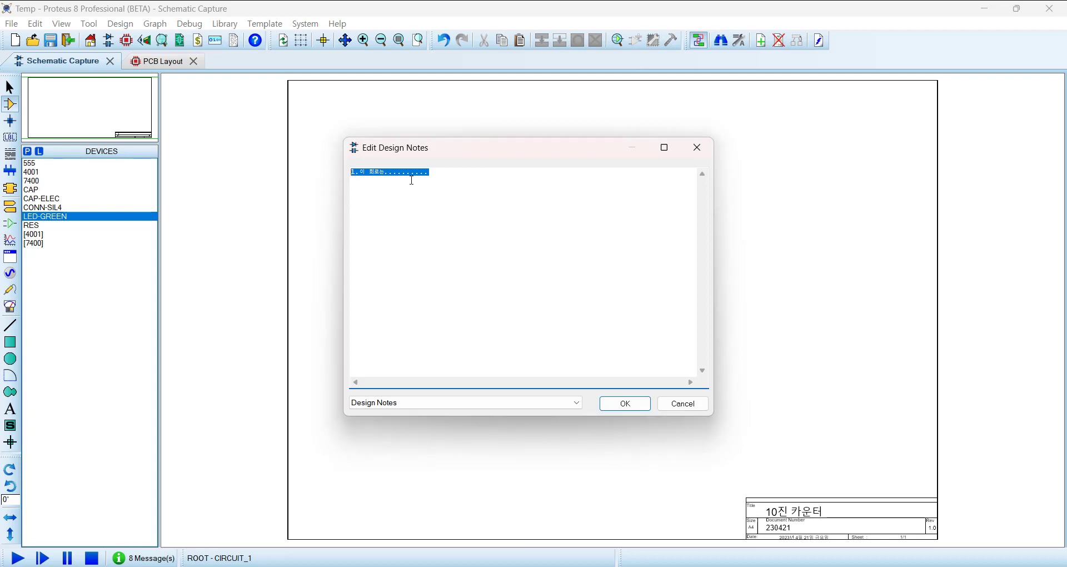
click(476, 203)
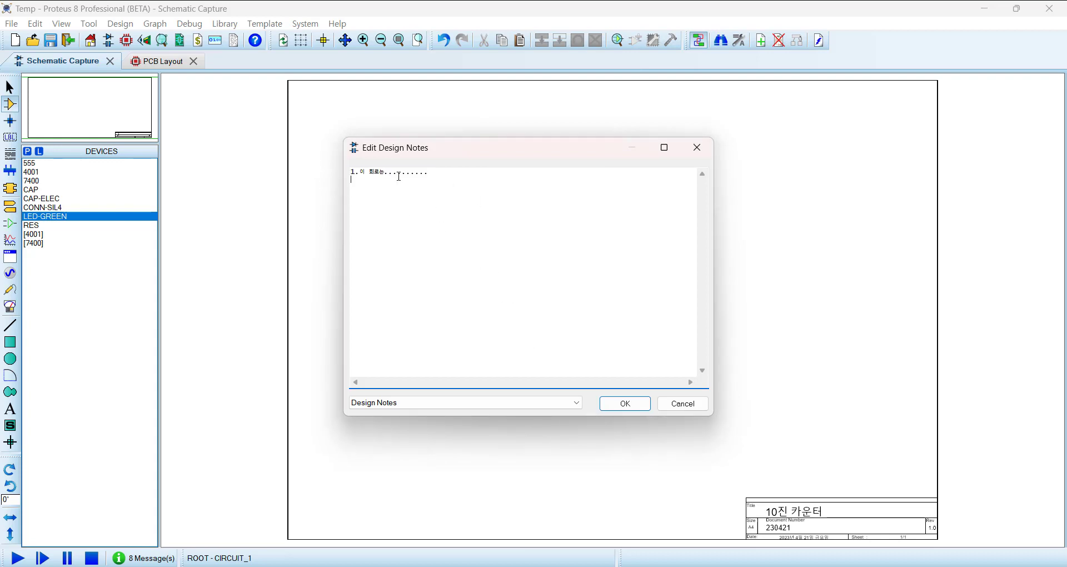
drag(398, 176, 327, 165)
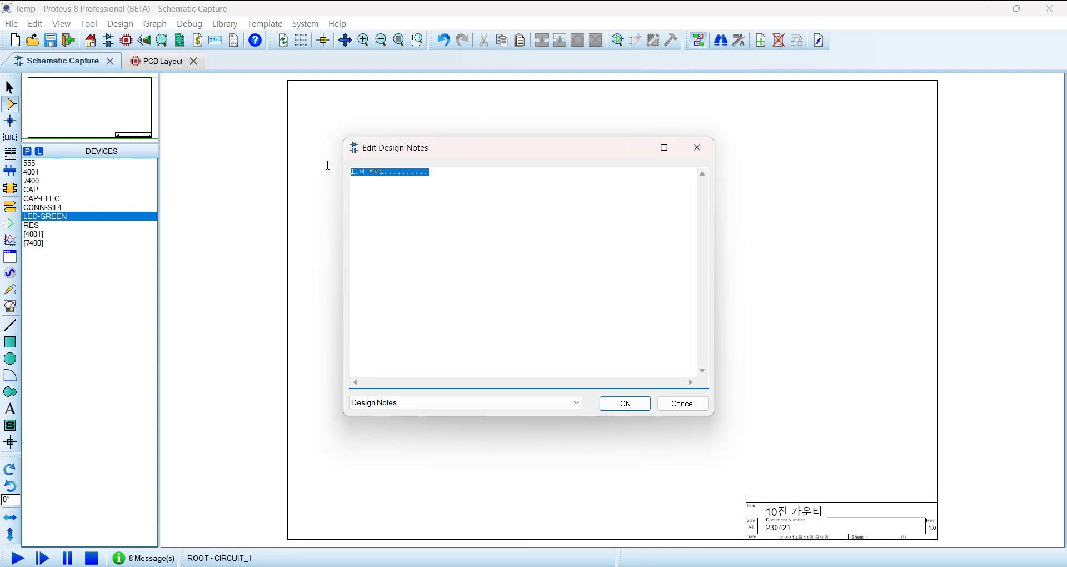
click(624, 403)
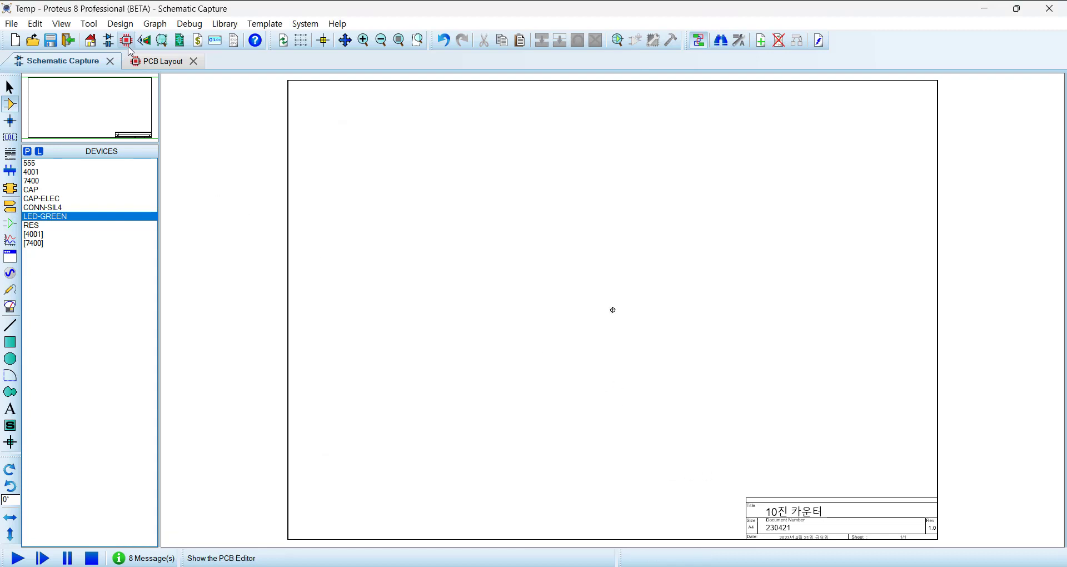
click(120, 23)
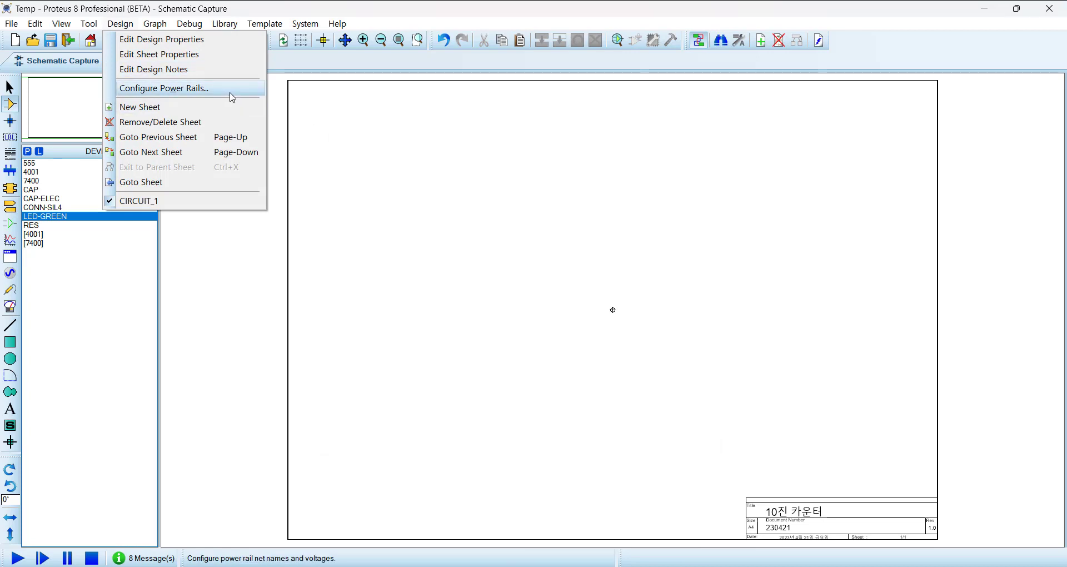
click(422, 16)
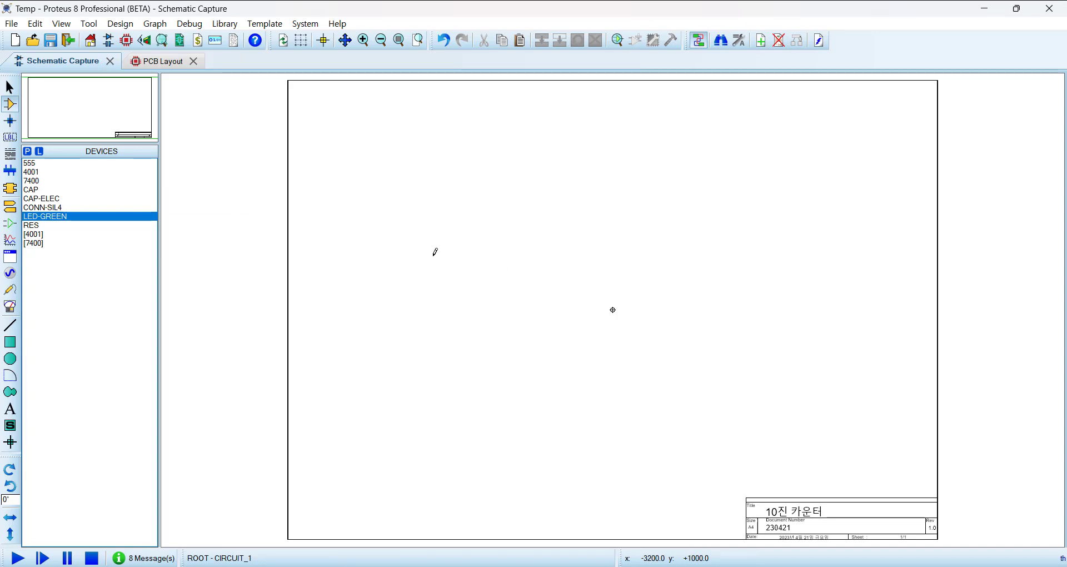
Place a horizontally mirrored CONN-SIL4 connector in the sheet's upper-left area and a 7400 gate to its upper right, with its inputs facing the connector.
click(51, 208)
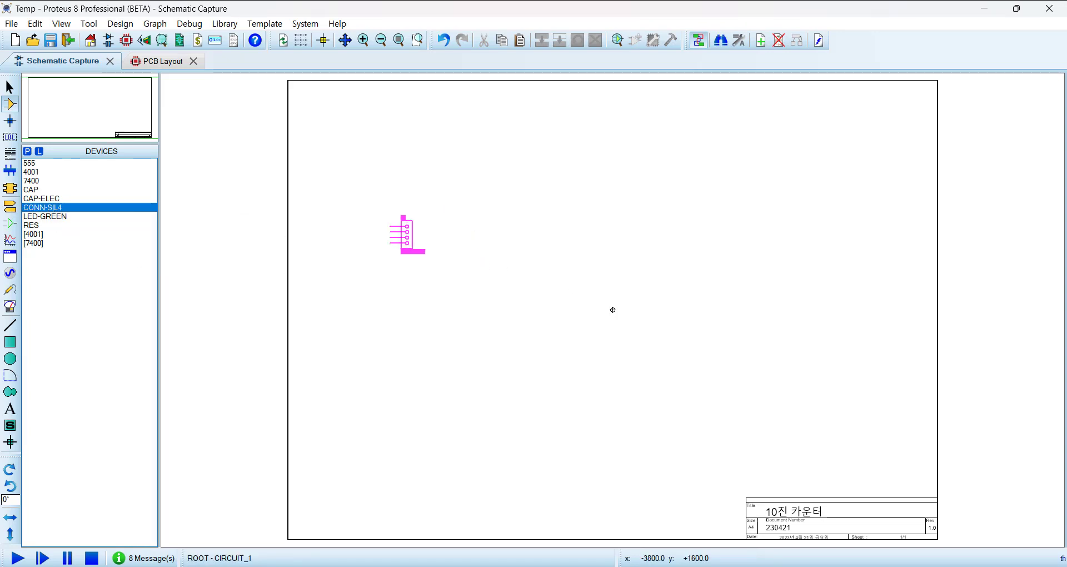
click(380, 236)
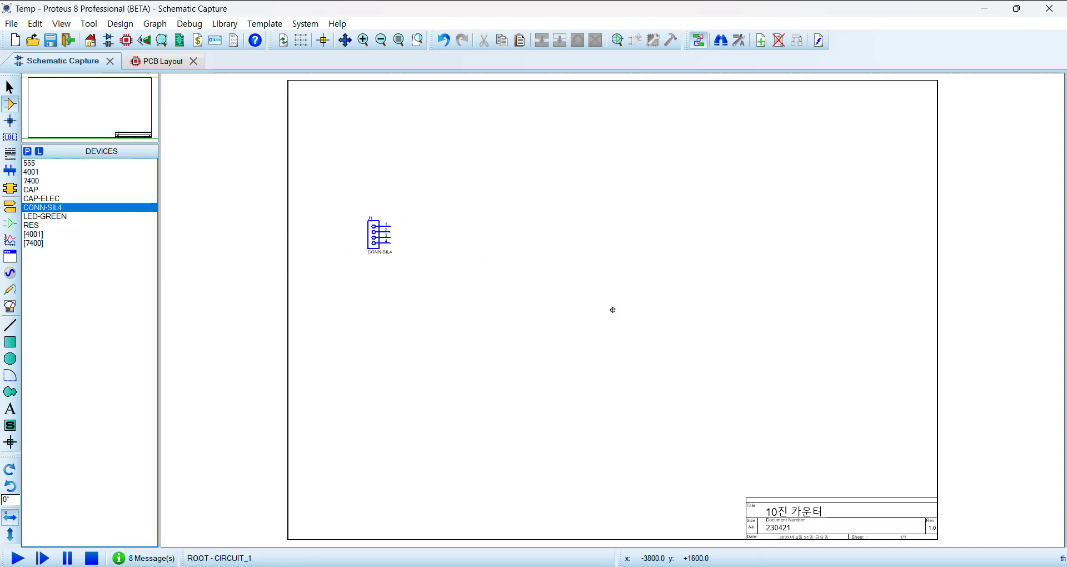
click(34, 171)
click(34, 180)
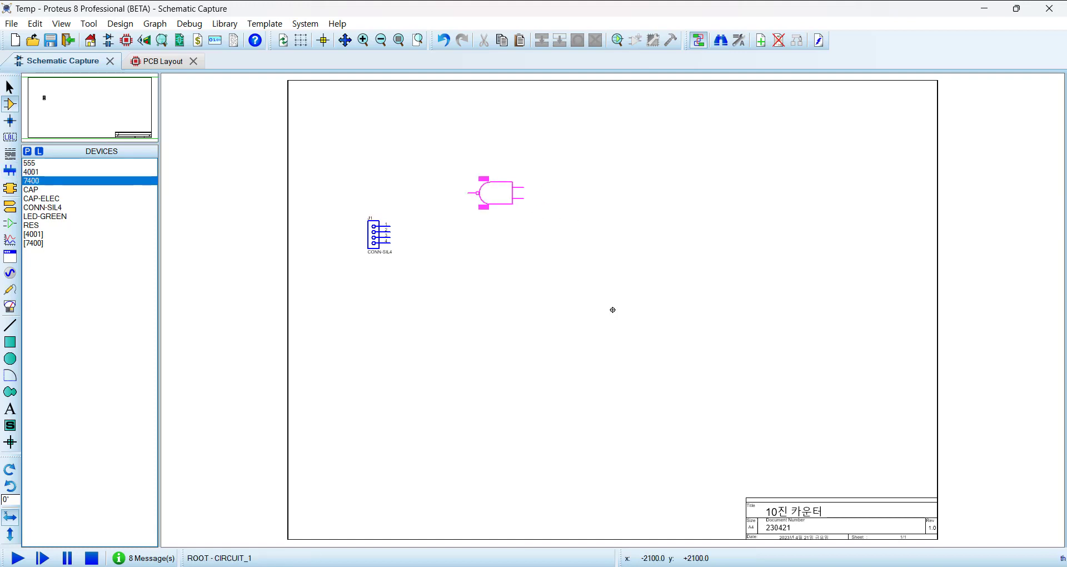
key(KP_Subtract)
key(KP_Subtract)
click(495, 193)
scroll(510, 212, up, 3)
click(567, 279)
key(KP_Subtract)
key(KP_Subtract)
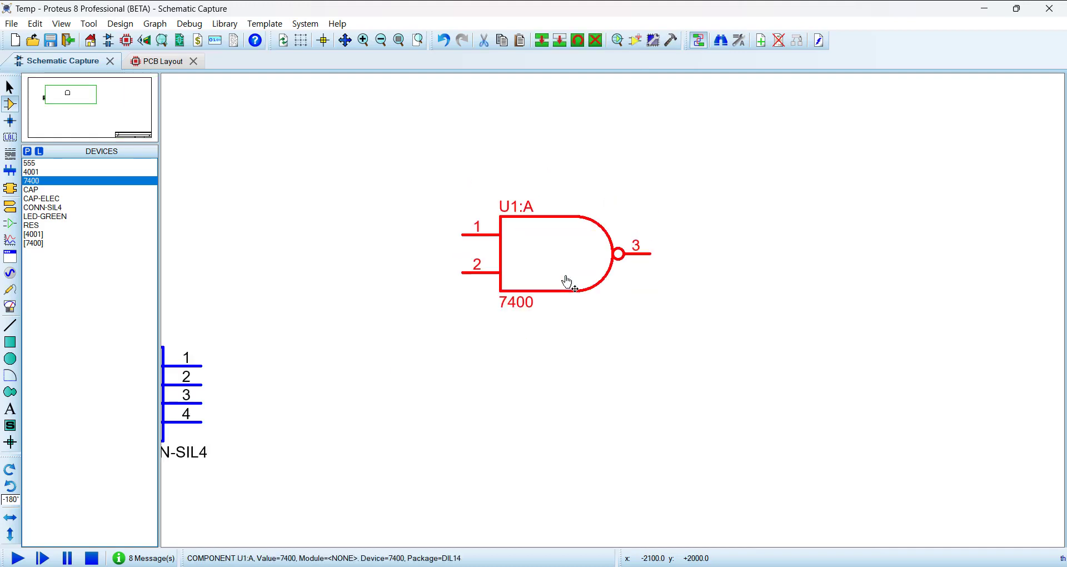
click(584, 376)
Place a 4001 gate directly below the 7400 gate, with its inputs facing the connector.
click(31, 172)
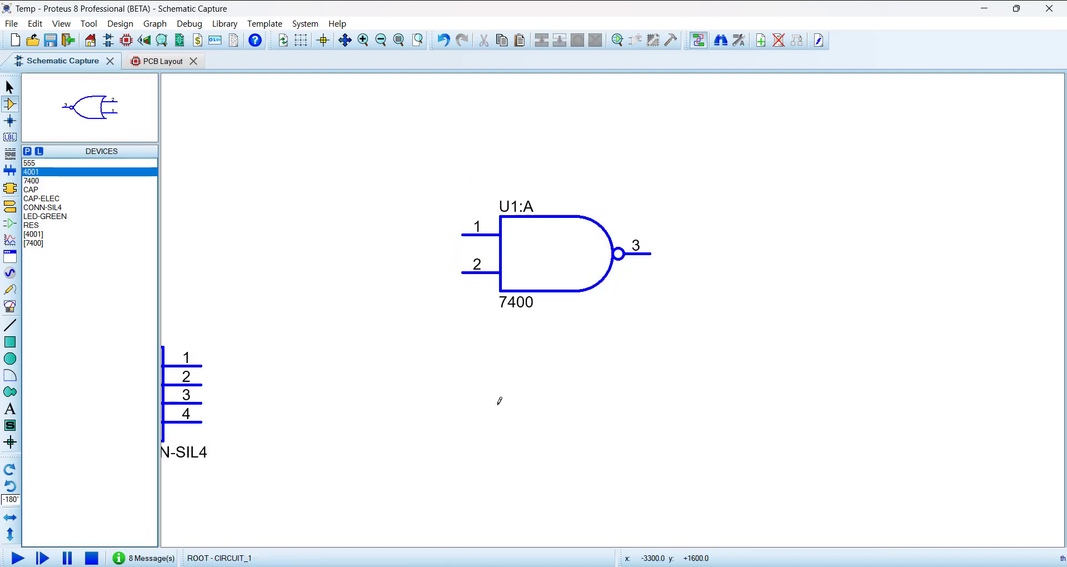
key(KP_Add)
key(KP_Add)
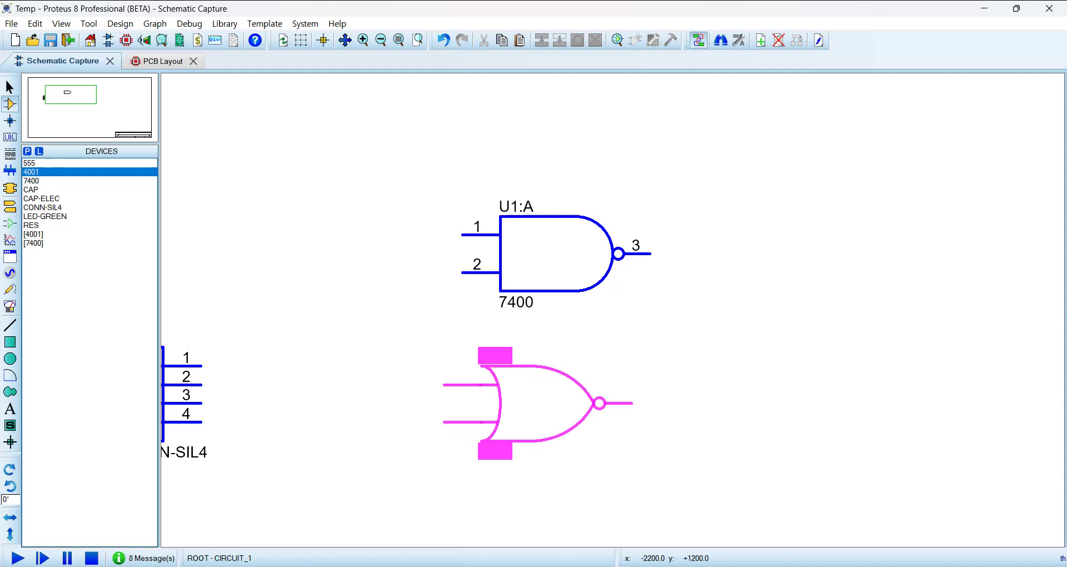
click(538, 405)
scroll(538, 417, down, 3)
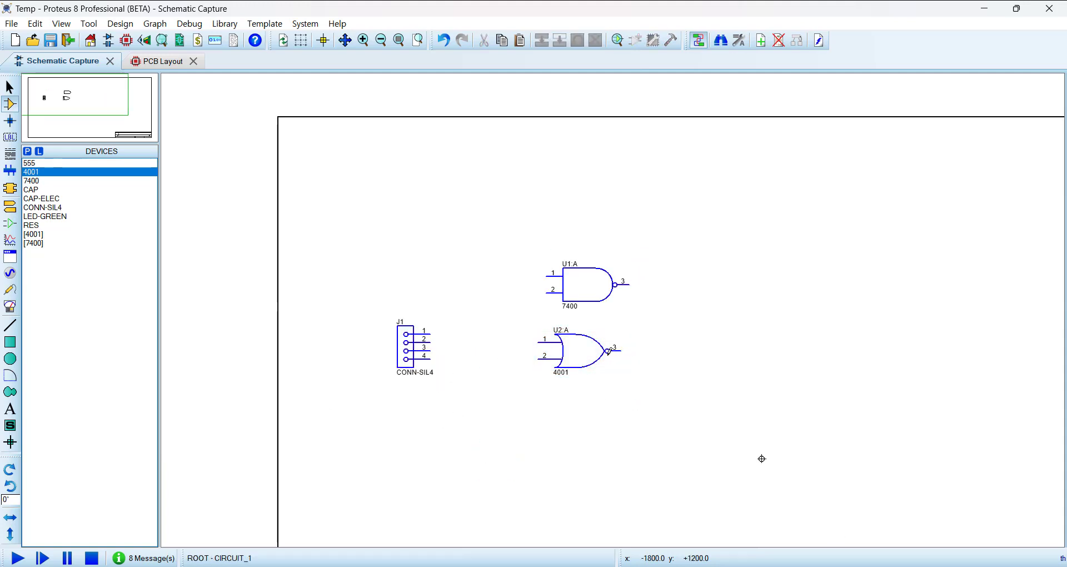
scroll(608, 351, up, 2)
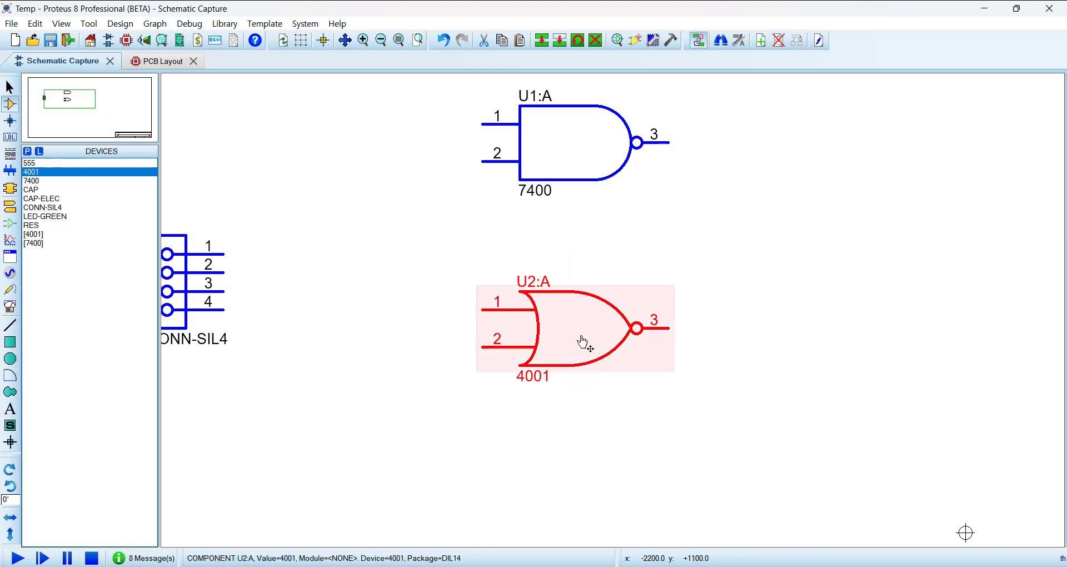
scroll(582, 342, down, 1)
Place a ground terminal to the lower right of connector J1 and wire it to pins 3 and 4.
click(10, 206)
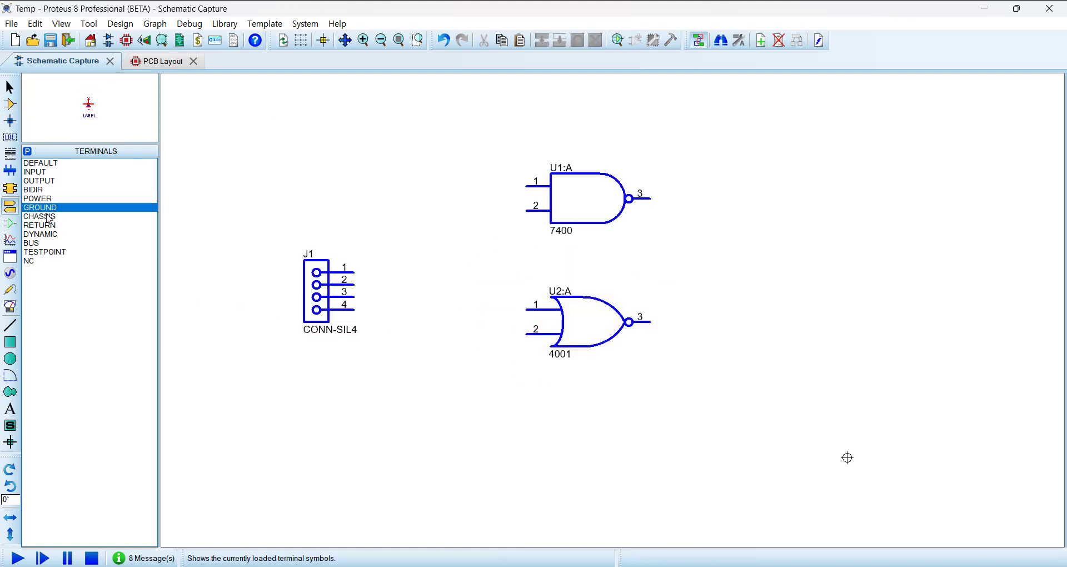
click(415, 392)
click(415, 384)
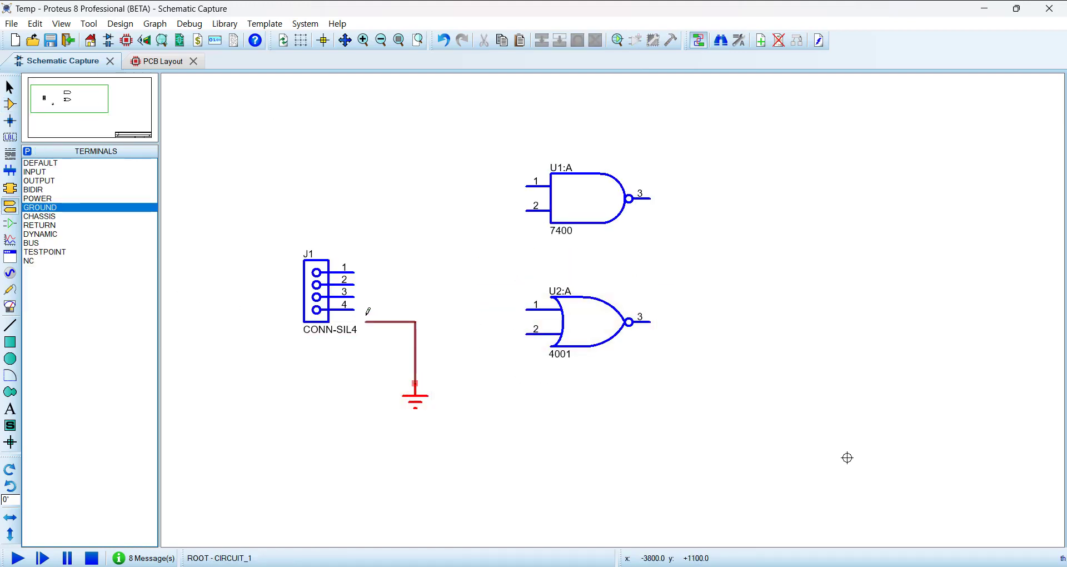
click(364, 309)
click(353, 297)
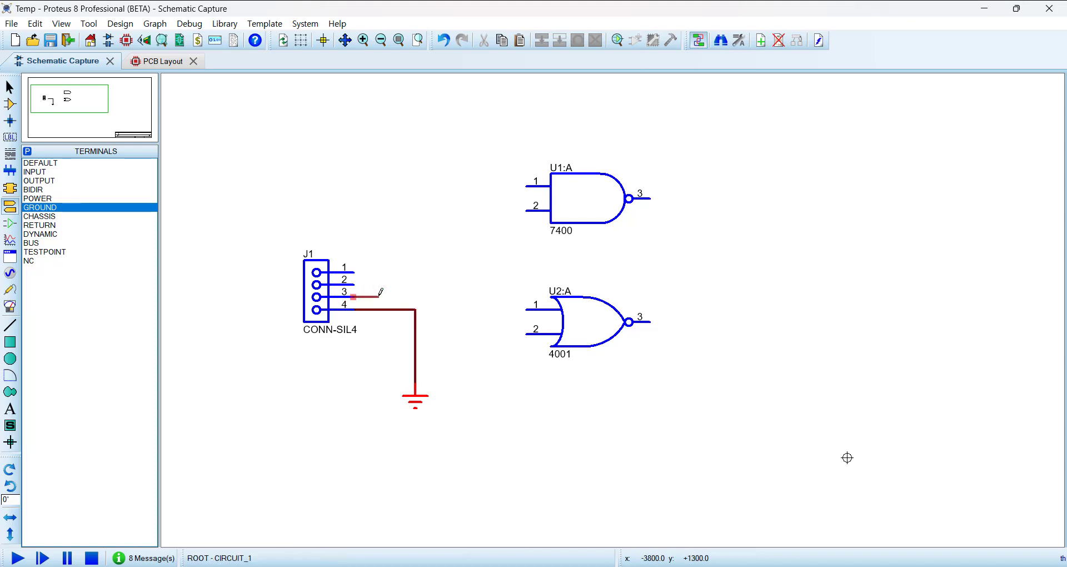
click(415, 310)
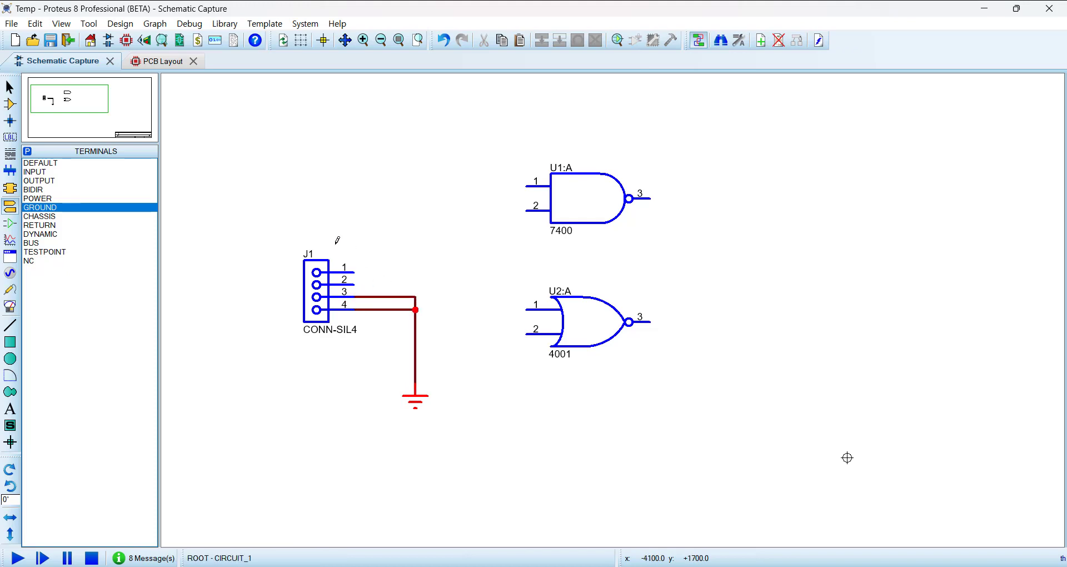
Place two power terminals side by side above connector J1 and wire them to pins 1 and 2.
click(36, 199)
click(378, 223)
click(415, 222)
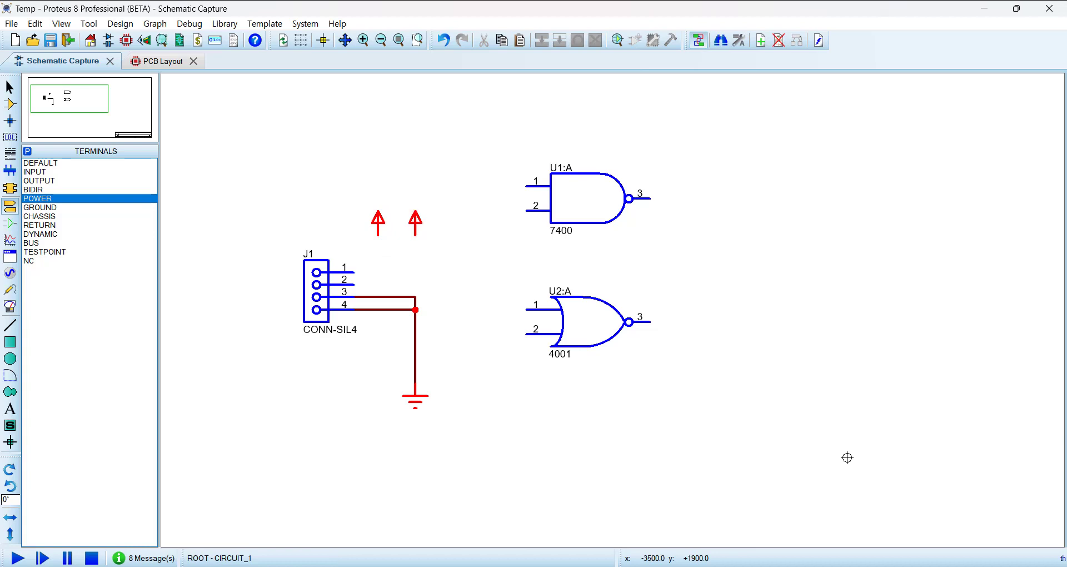
click(378, 236)
click(354, 271)
click(415, 236)
click(354, 284)
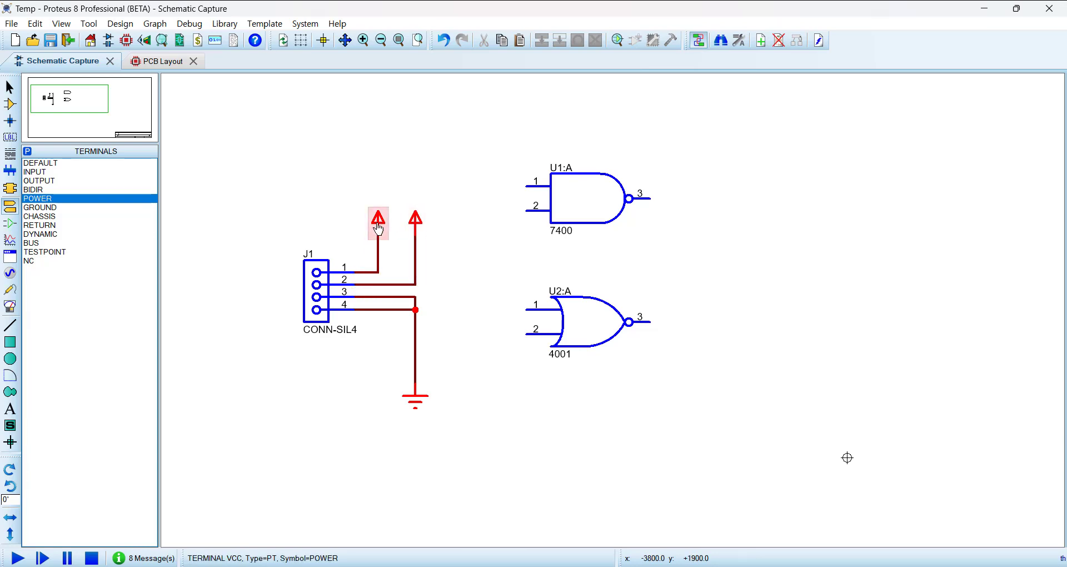
Label the power terminal on J1 pin 1 as +5V and the one on pin 2 as +15V.
double_click(378, 225)
text(+5V)
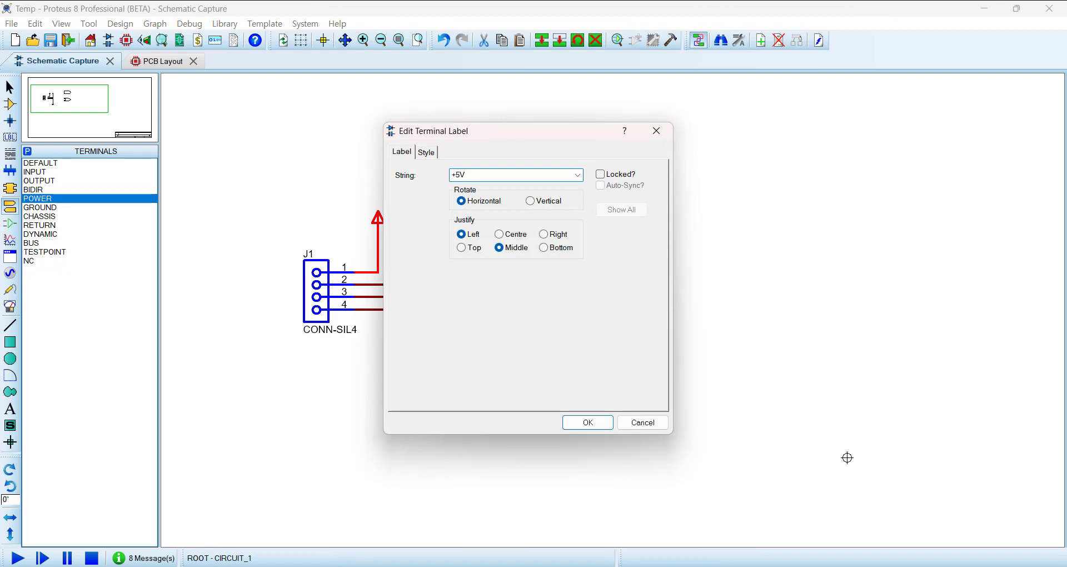
click(587, 423)
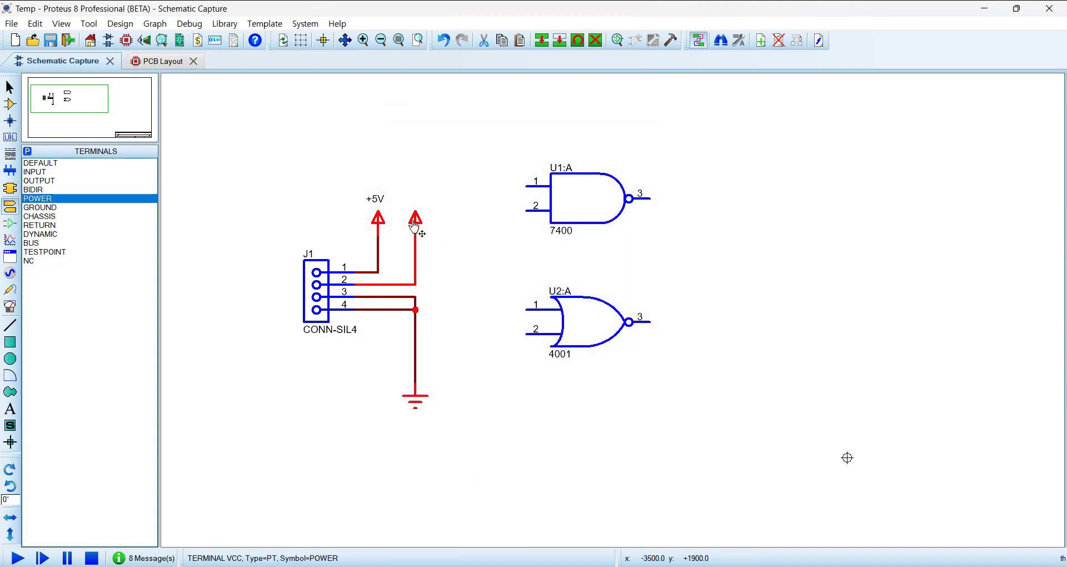
double_click(413, 224)
text(+)
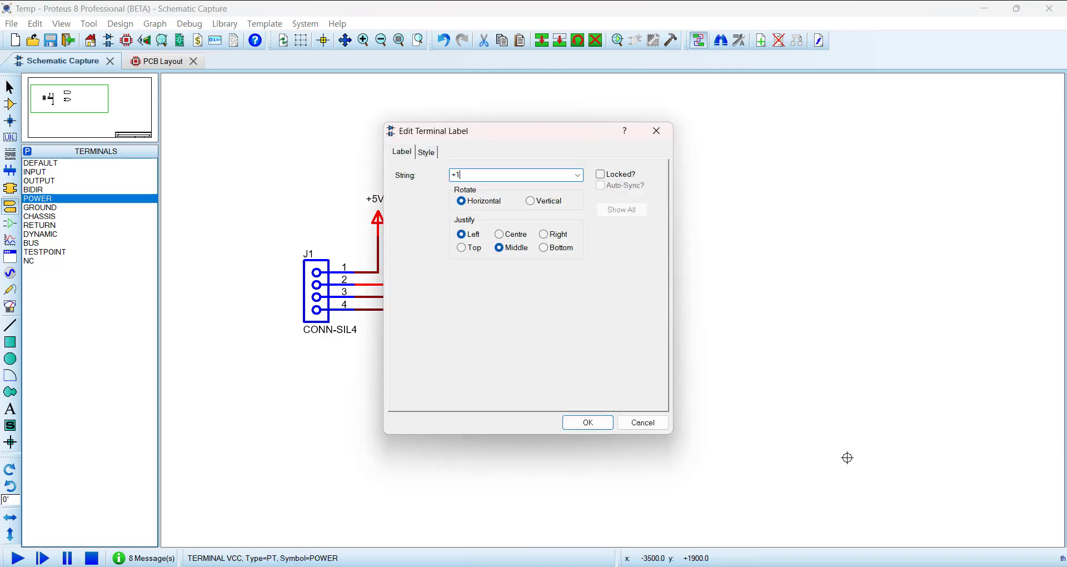
text(15V)
click(587, 422)
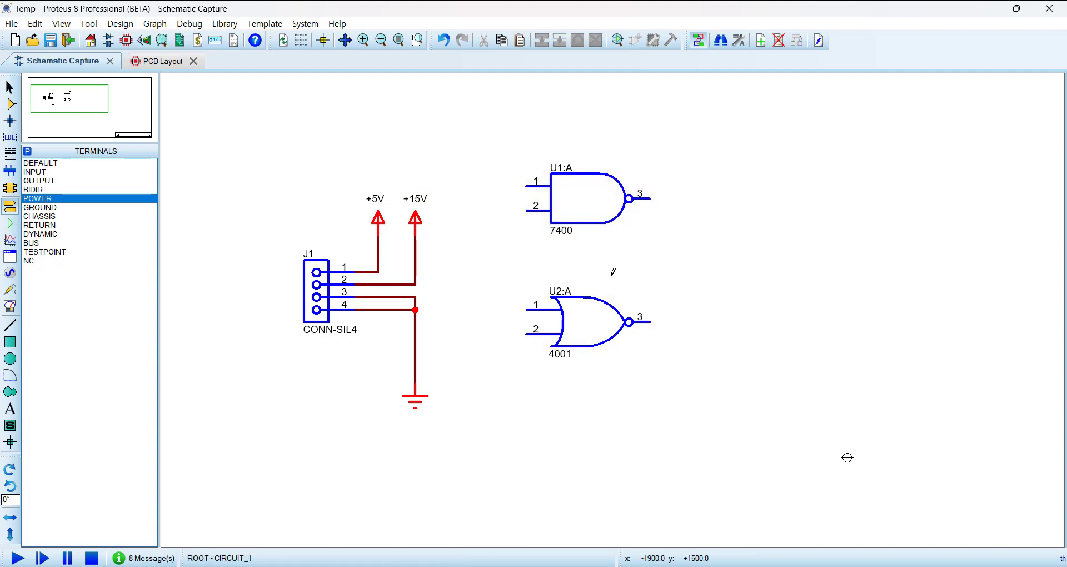
Check which nets the 7400 gate's hidden power pins connect to, leaving its properties as they are.
double_click(581, 205)
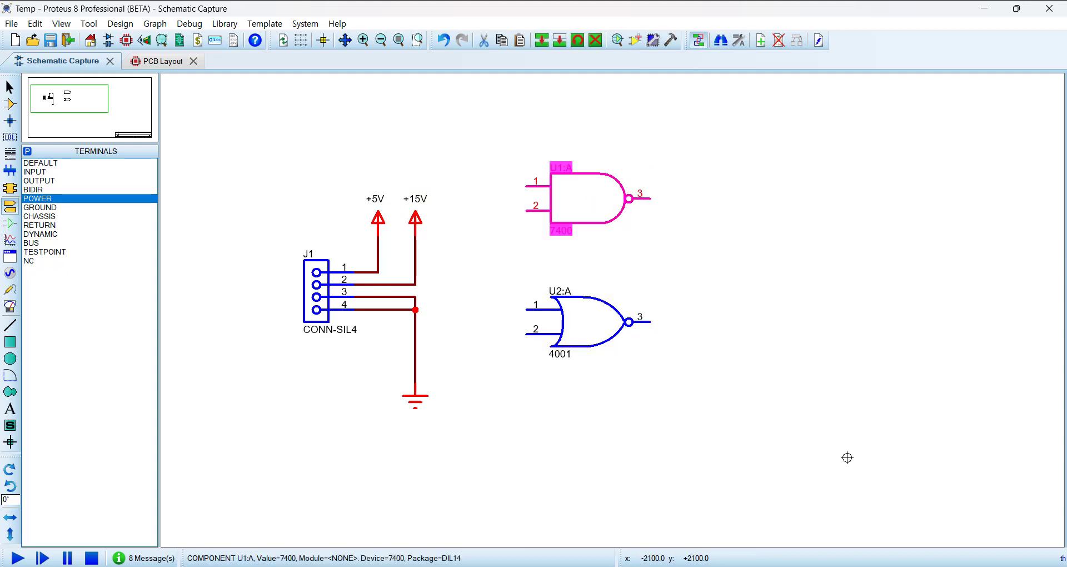
click(654, 224)
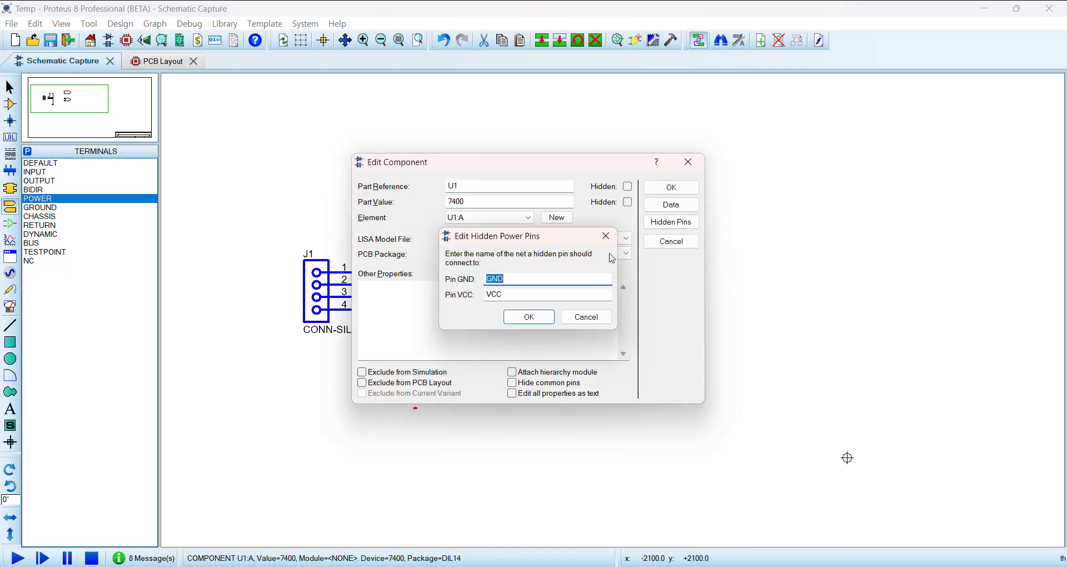
click(515, 293)
double_click(516, 293)
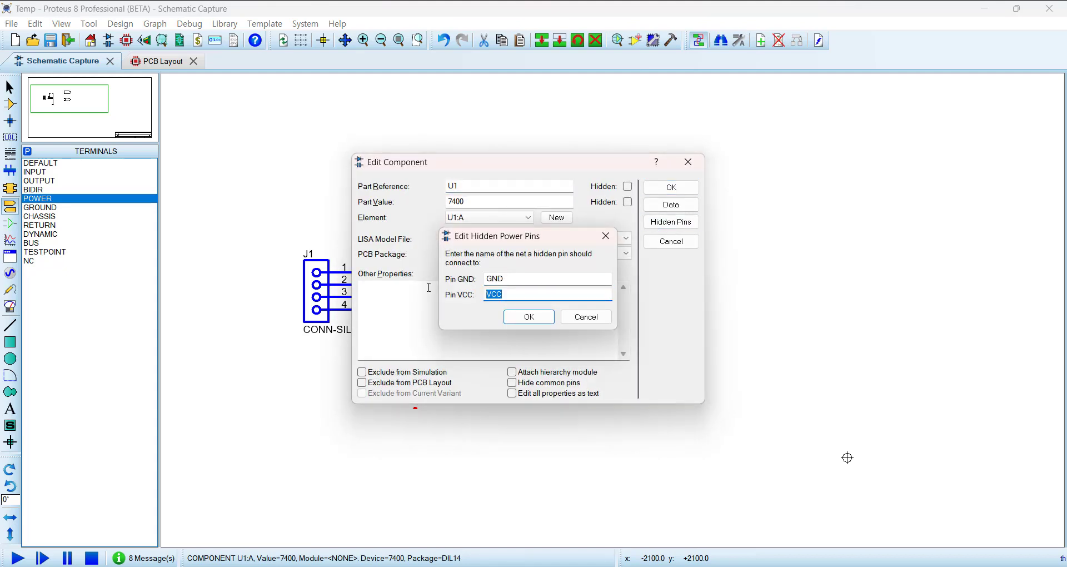
click(550, 316)
click(670, 241)
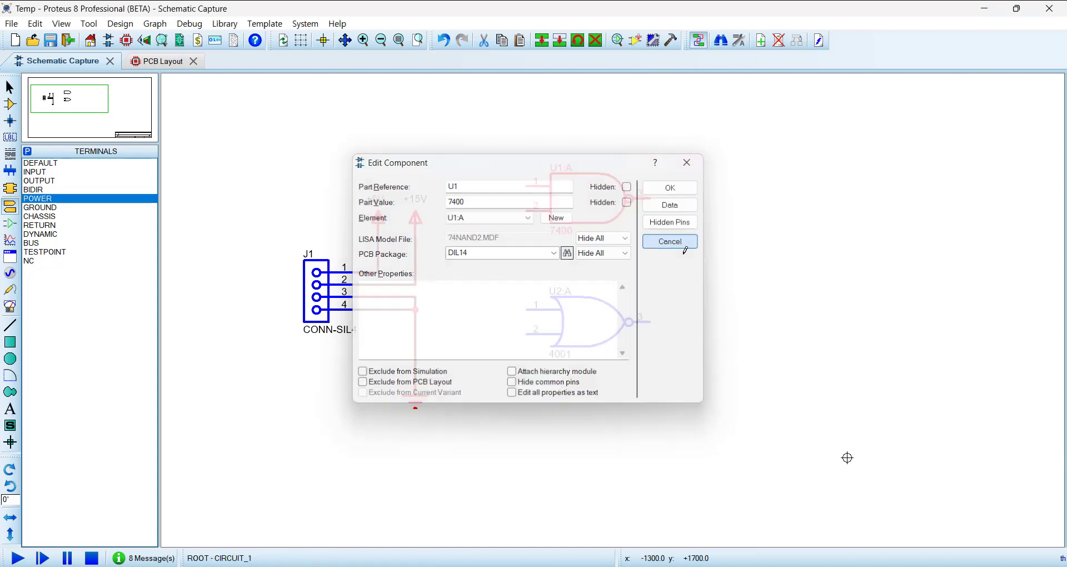
Check the net names assigned to the 4001 gate's hidden power pins and close its properties.
double_click(590, 335)
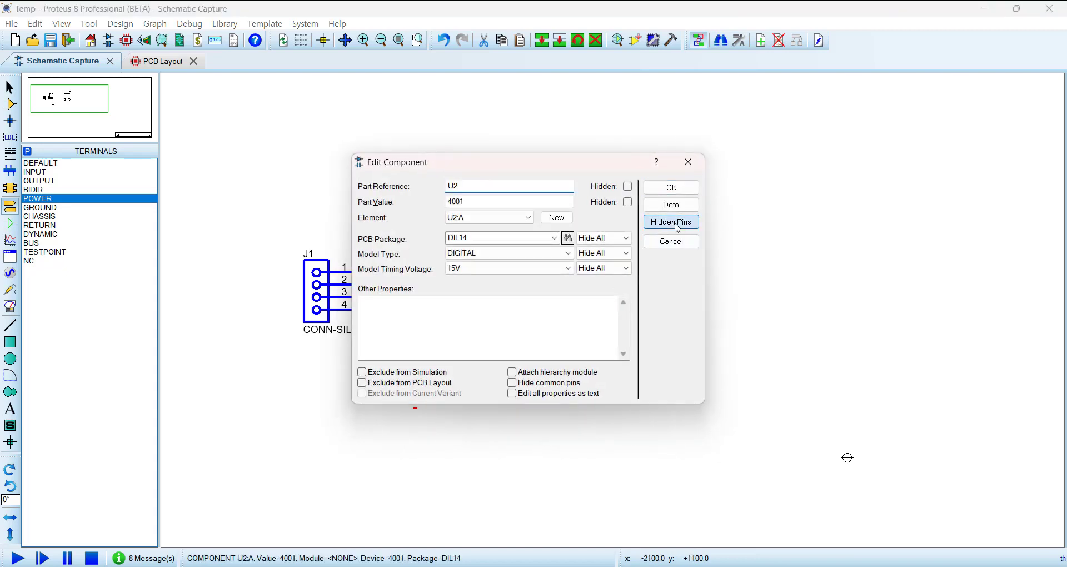
click(670, 222)
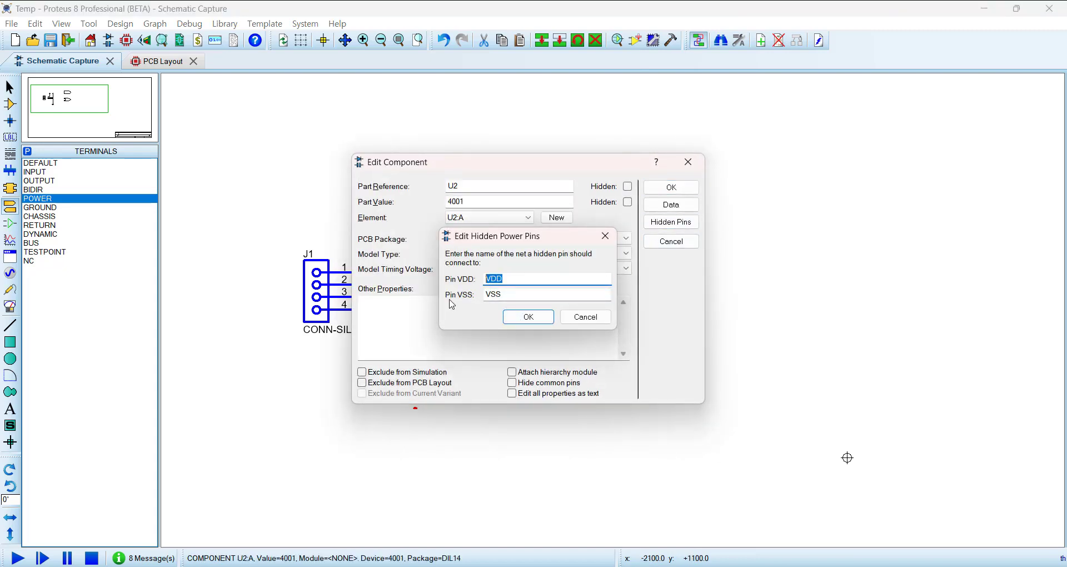
click(526, 320)
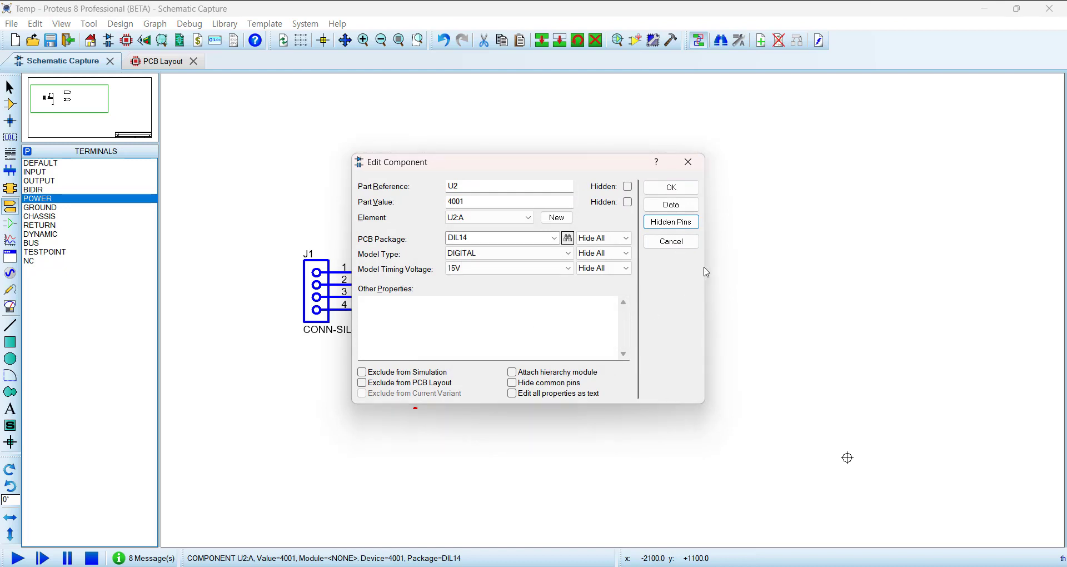
click(670, 241)
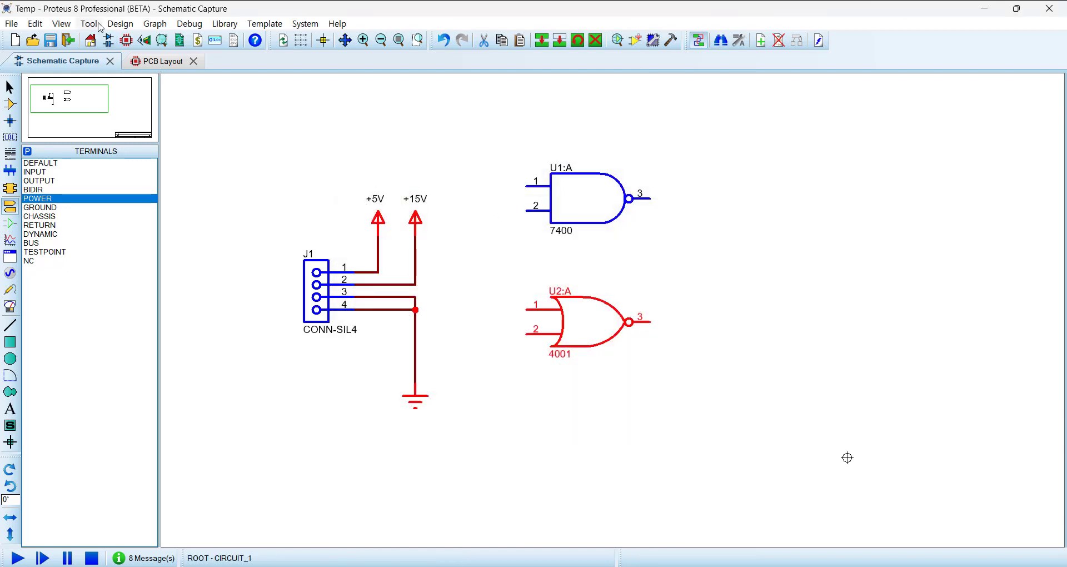
Place J1, U1 and U2 in a row from left to right in the PCB layout.
click(151, 59)
click(79, 272)
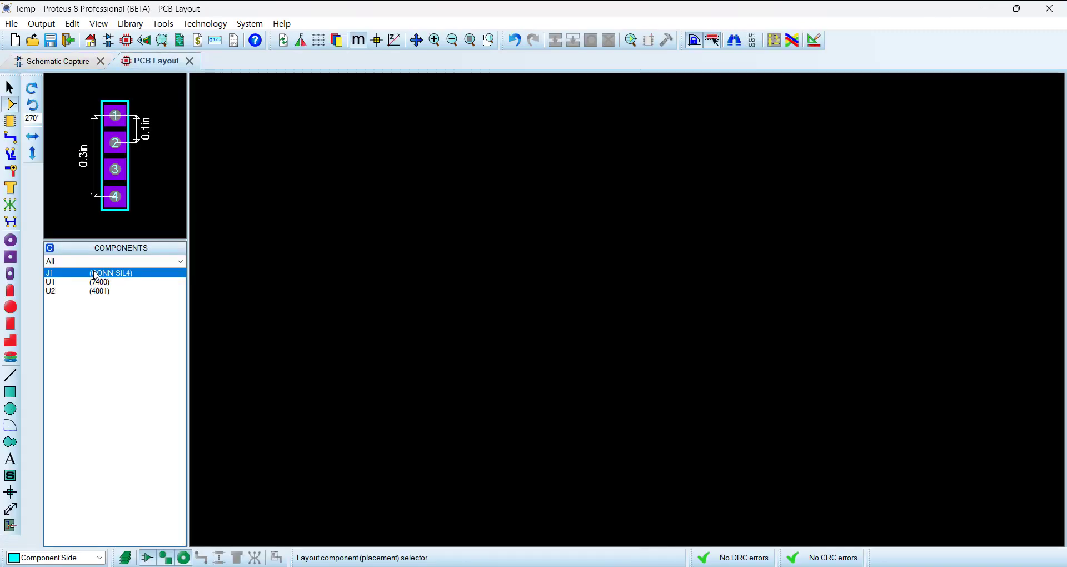
click(487, 282)
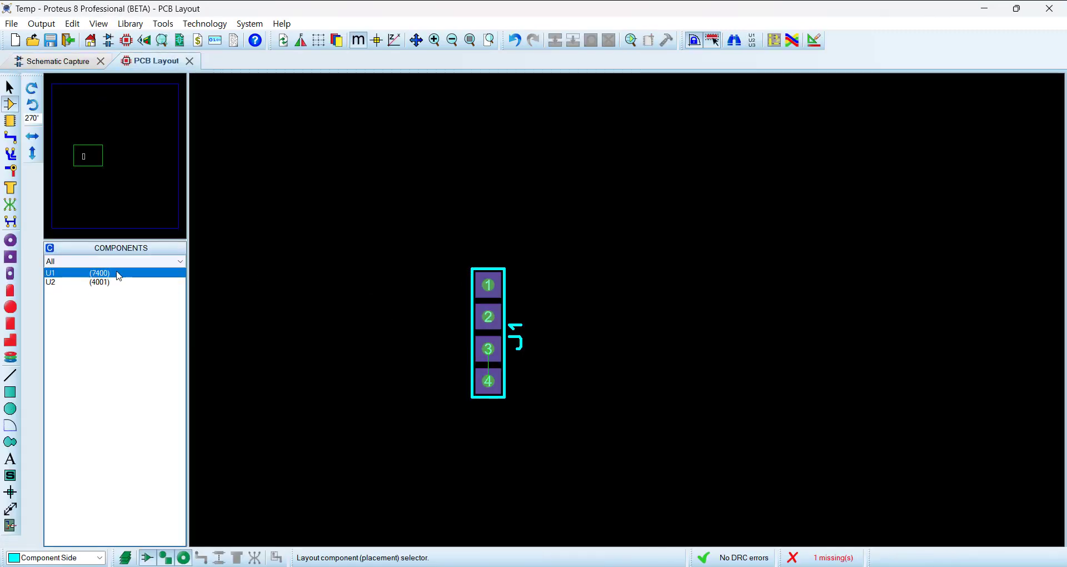
click(111, 273)
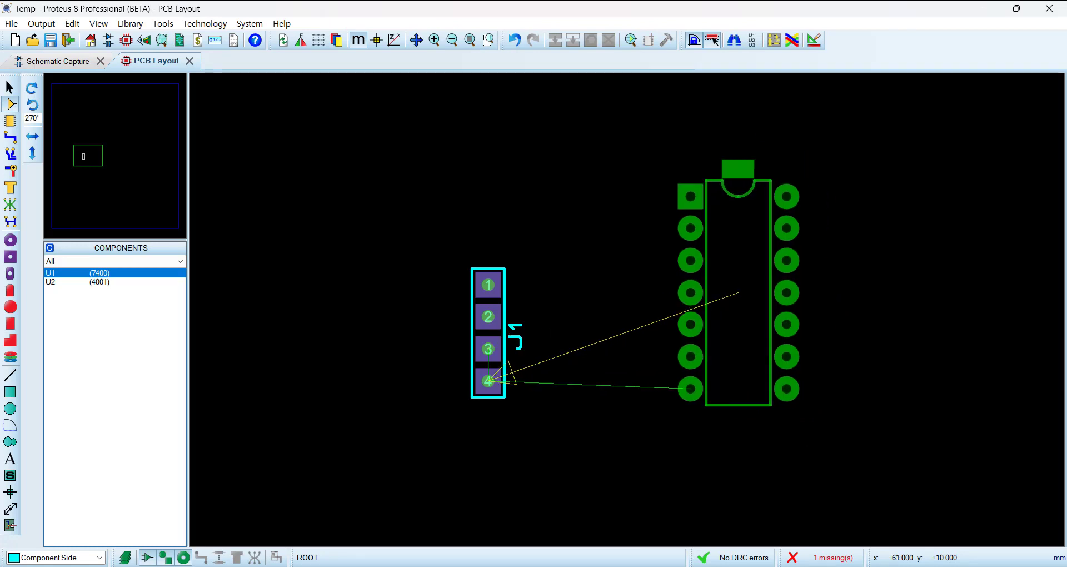
click(690, 209)
click(86, 273)
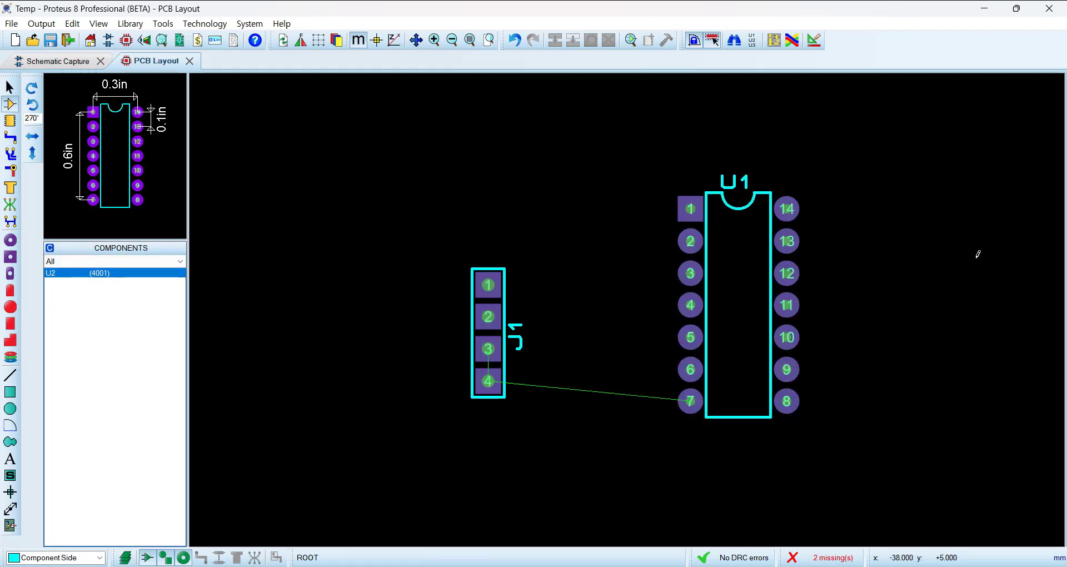
click(977, 305)
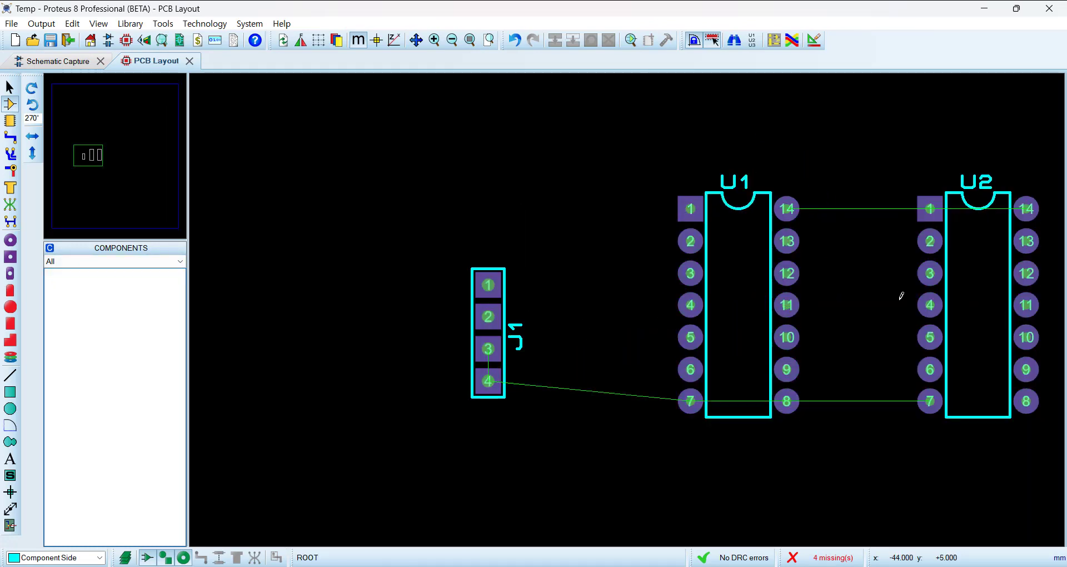
Move U2 down by about one pin pitch so its connection lines to U1 run at an angle.
scroll(784, 312, down, 1)
scroll(620, 335, up, 1)
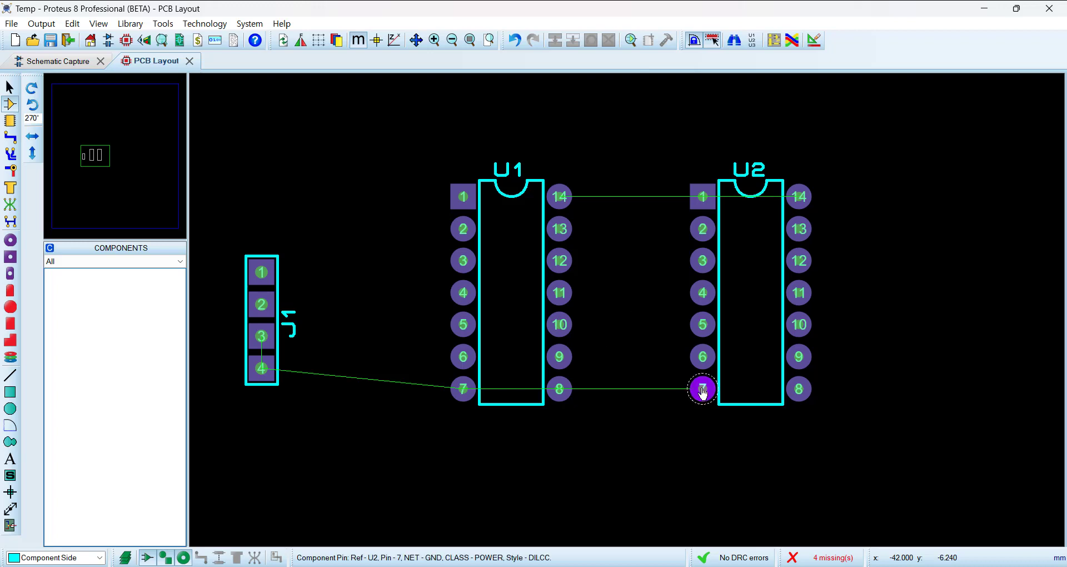
drag(703, 391, 703, 425)
click(645, 161)
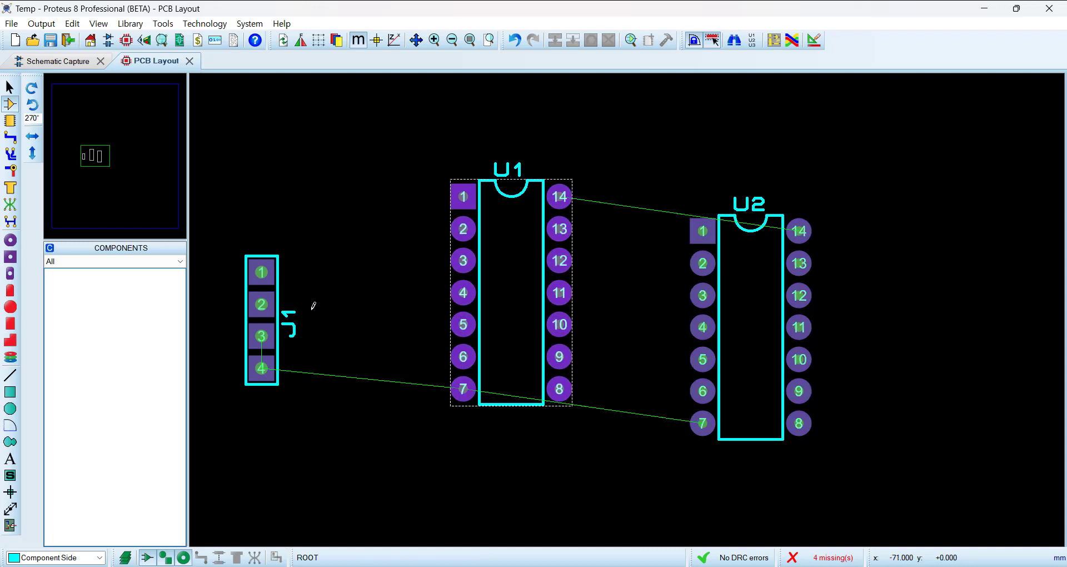
Show the hidden value labels of components U1 and U2 in the PCB layout.
double_click(559, 228)
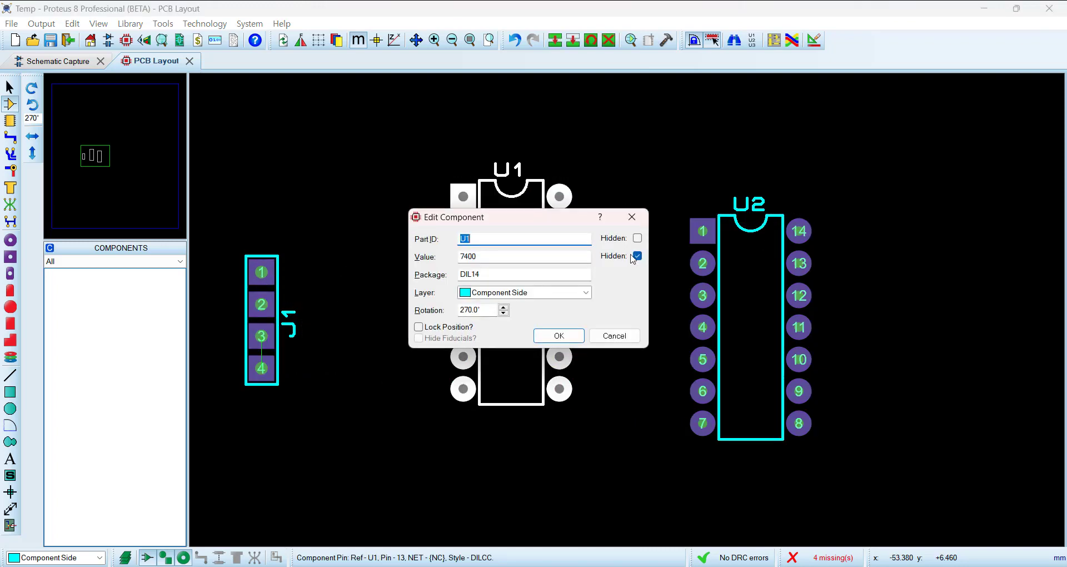
click(637, 256)
click(556, 337)
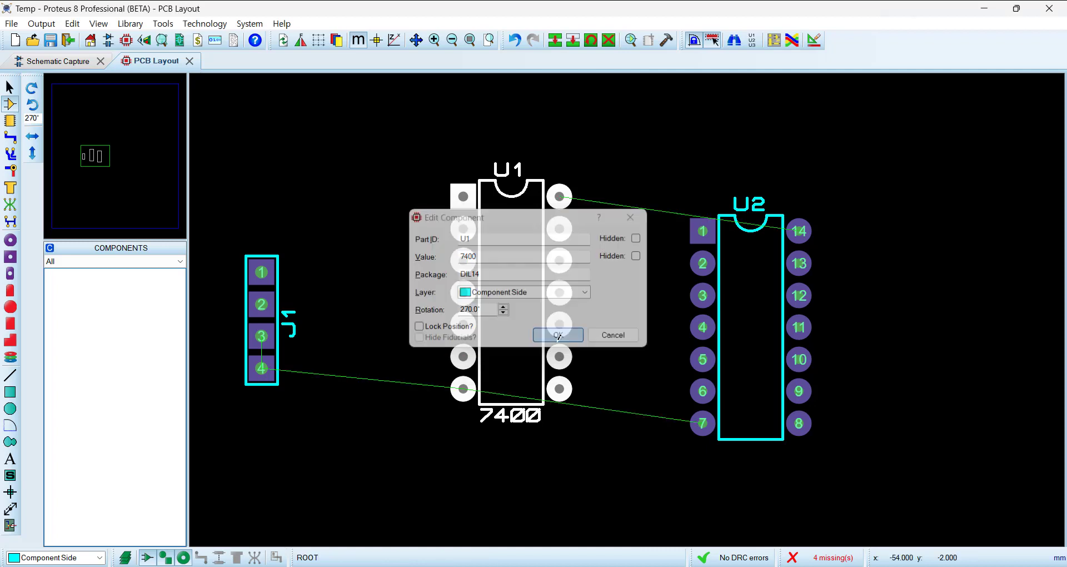
double_click(816, 431)
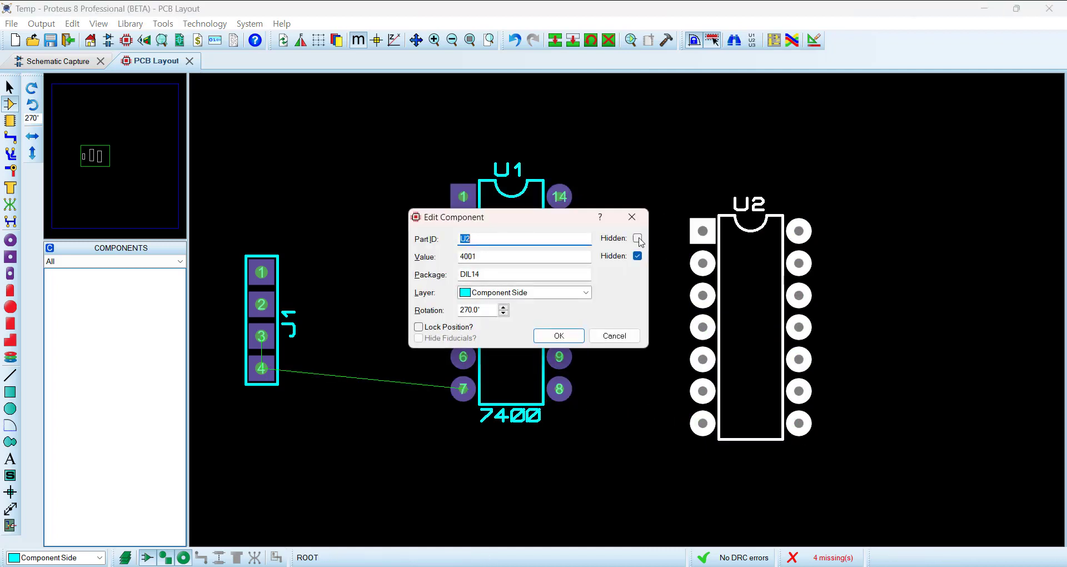
click(638, 255)
click(558, 336)
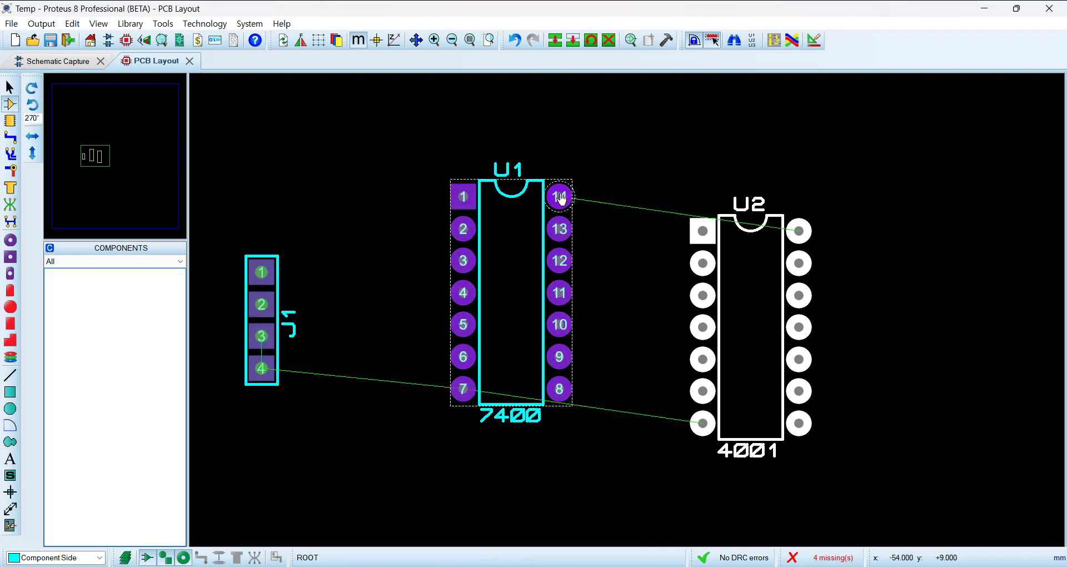
click(619, 245)
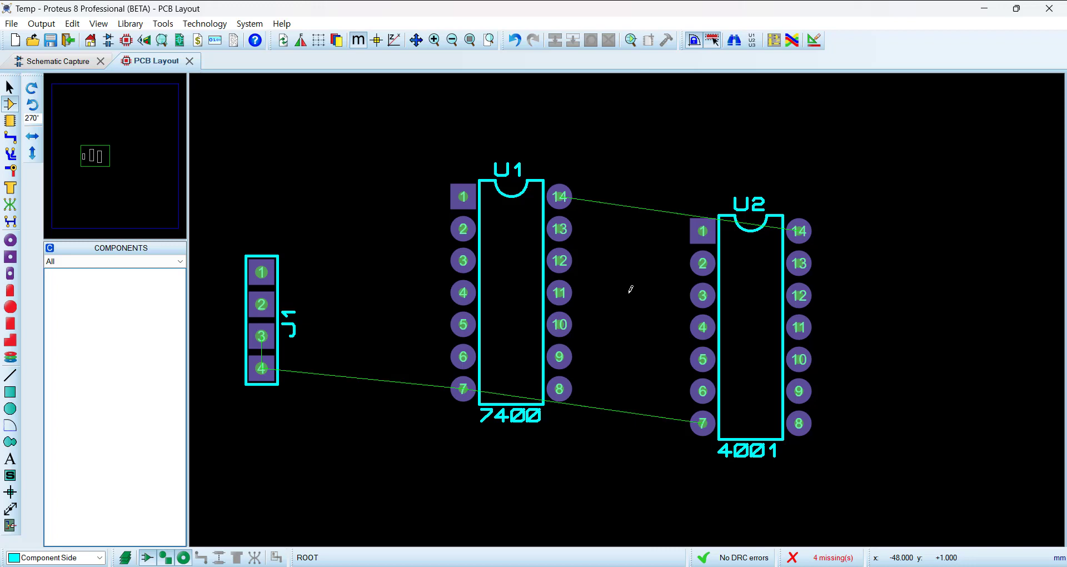
Open the schematic's power rail configuration and review the nets connected to the +15V and VCC/VDD supplies.
click(67, 62)
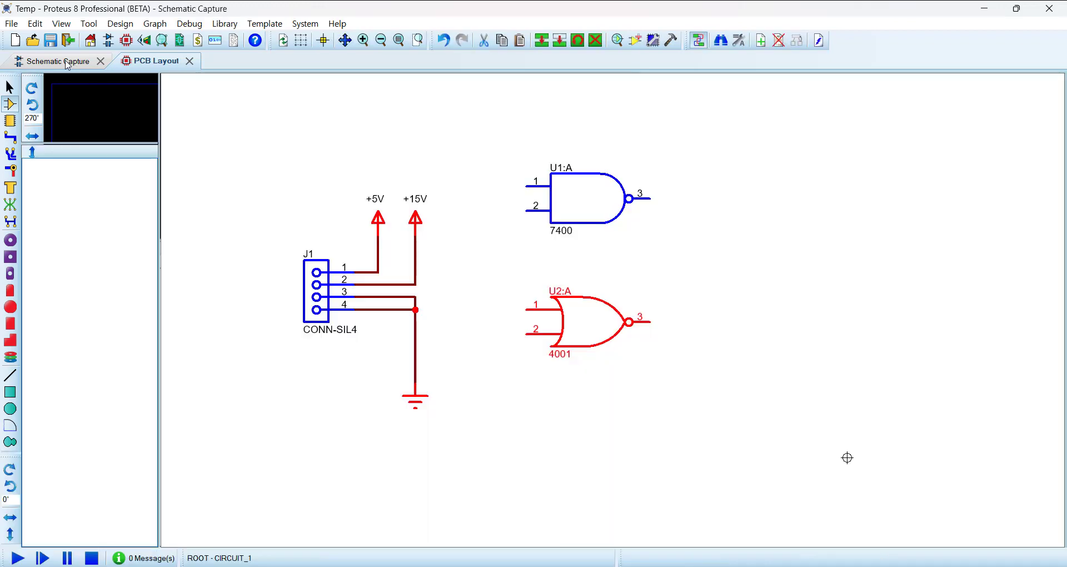
click(275, 176)
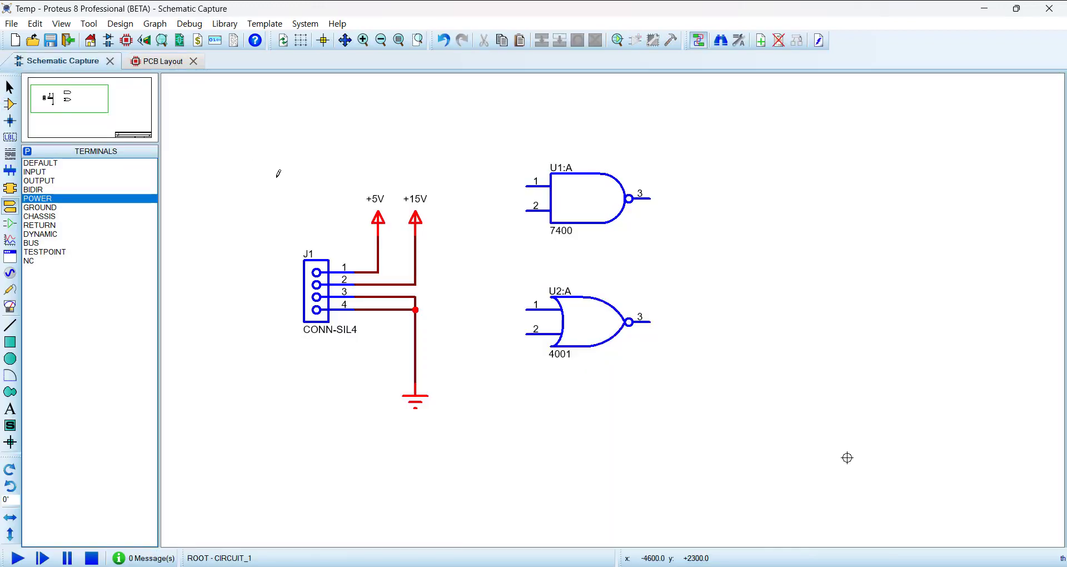
click(120, 24)
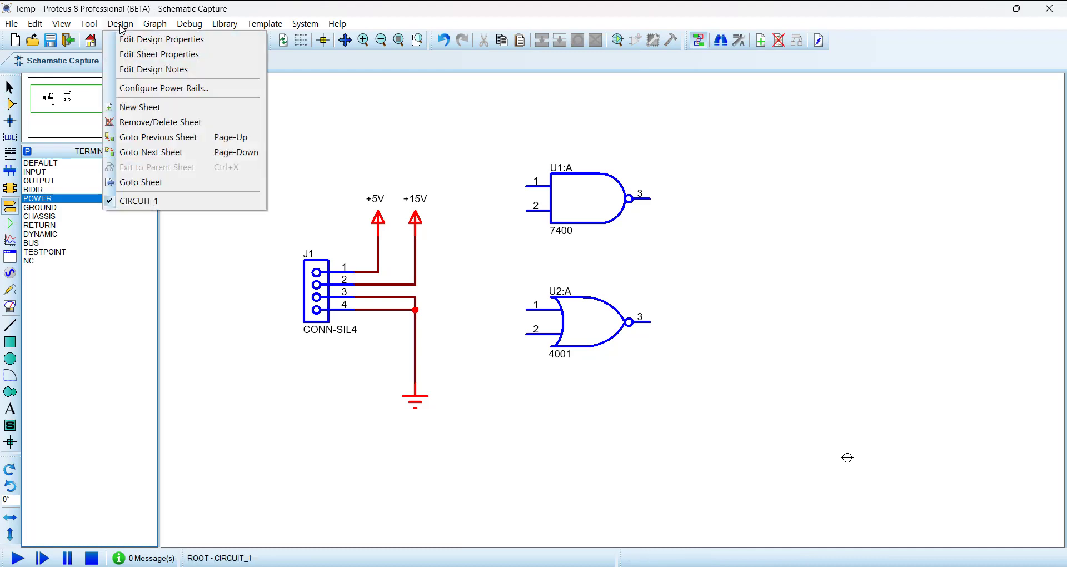
click(191, 89)
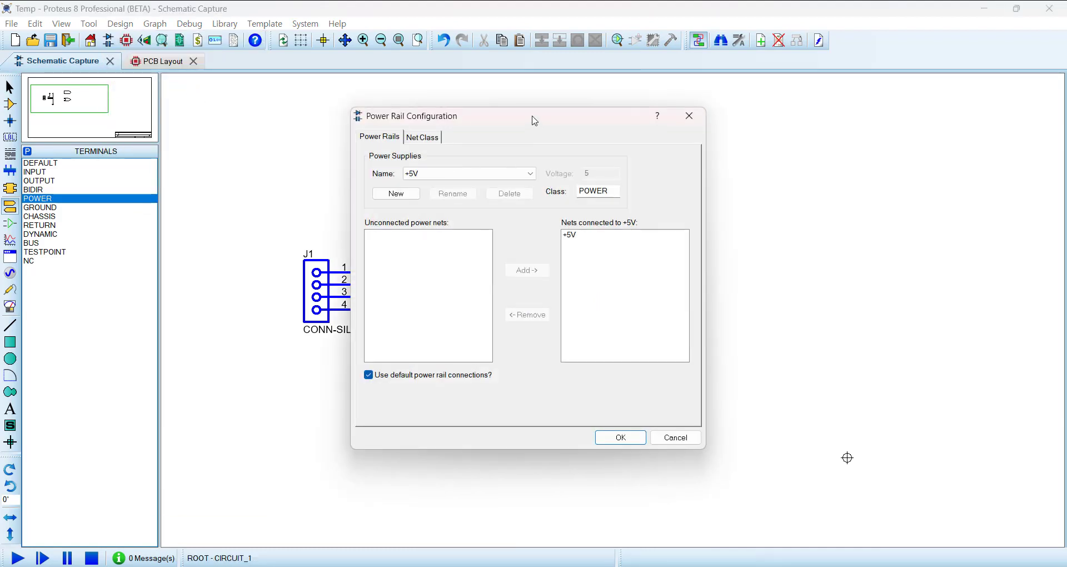
mouse_move(534, 121)
mouse_down()
mouse_move(549, 154)
mouse_move(548, 120)
mouse_up()
click(504, 176)
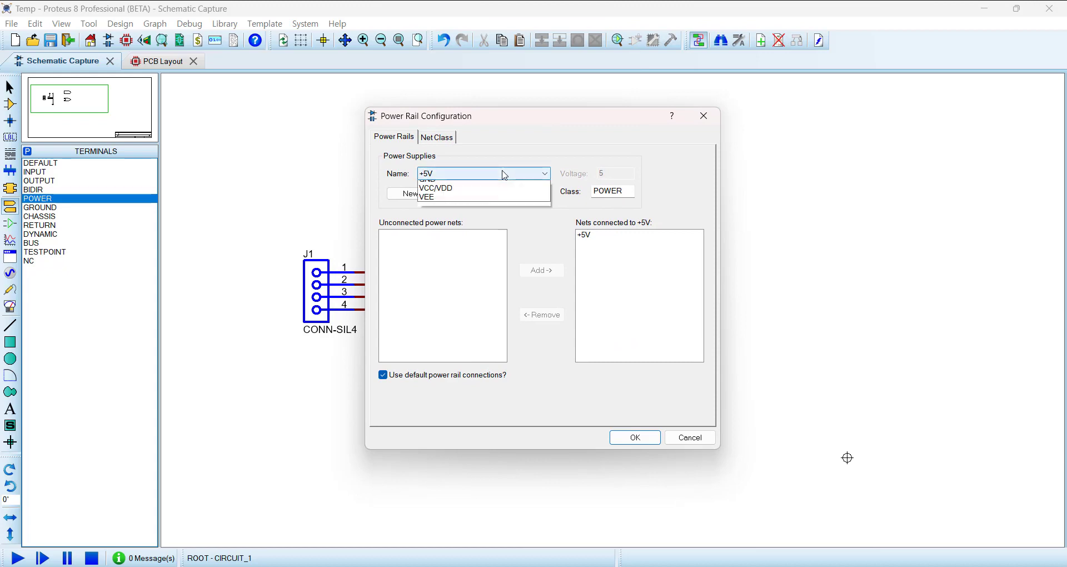
click(453, 193)
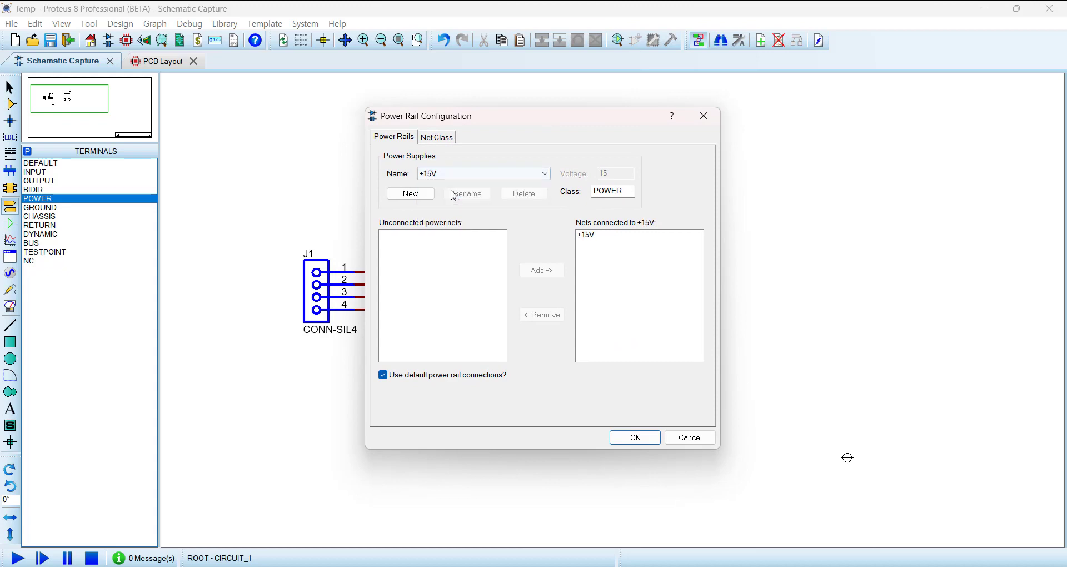
click(486, 174)
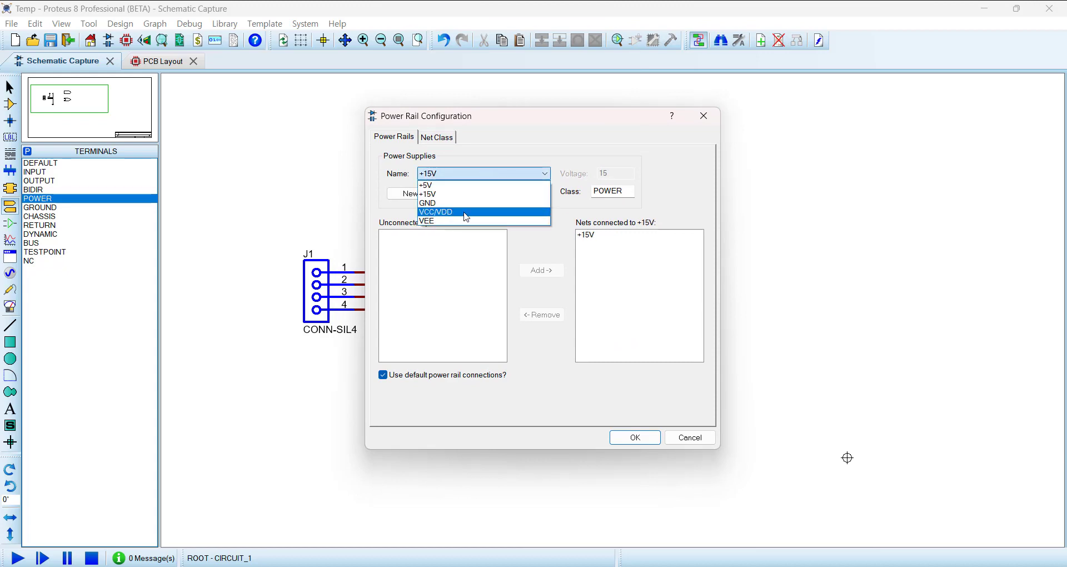
click(466, 212)
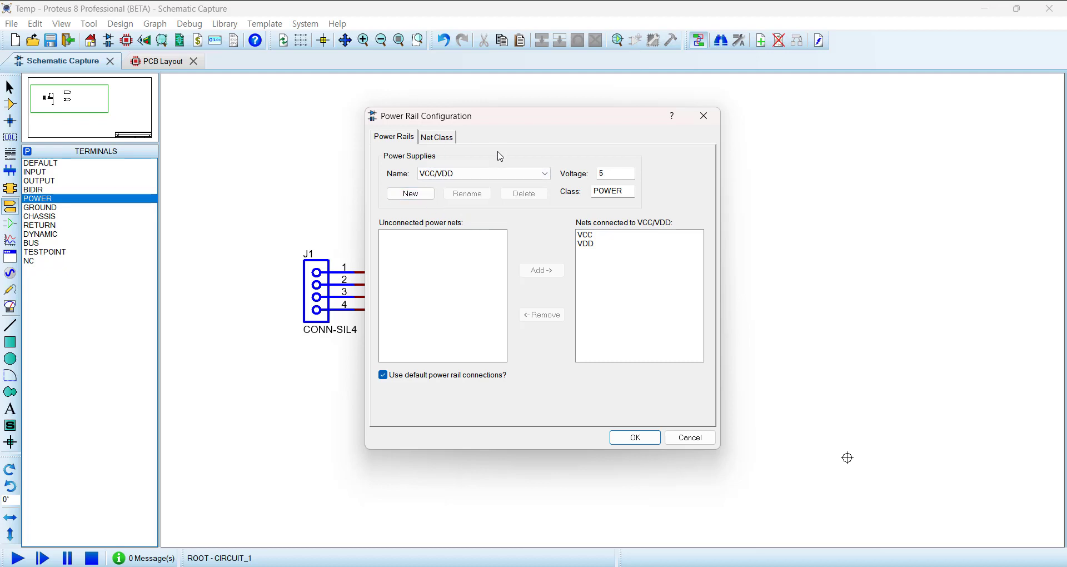
Try to remove the VCC and VDD nets from the VCC/VDD supply with default rail connections still enabled.
click(585, 236)
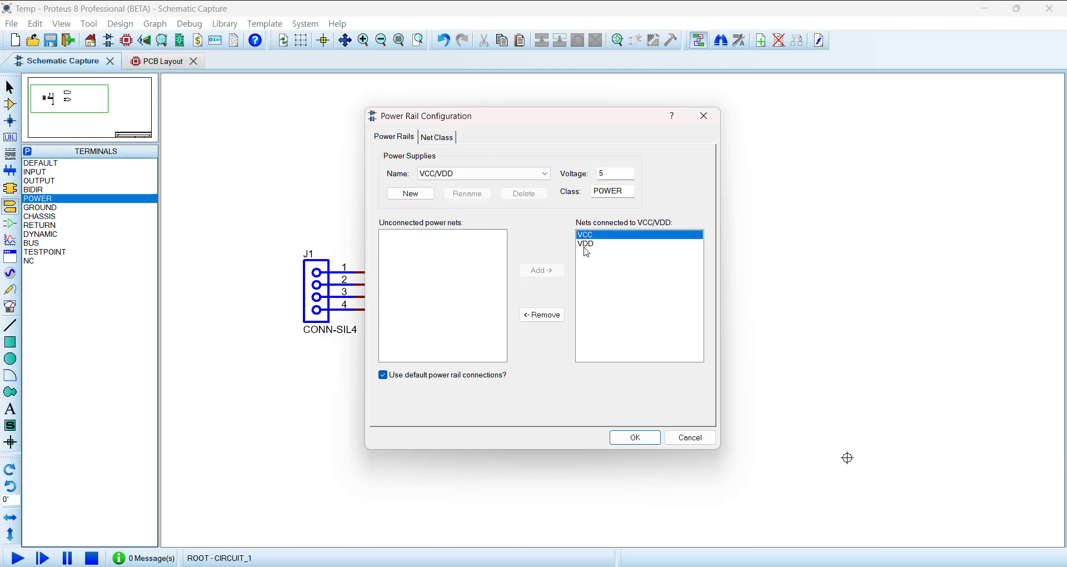
shift+click(586, 246)
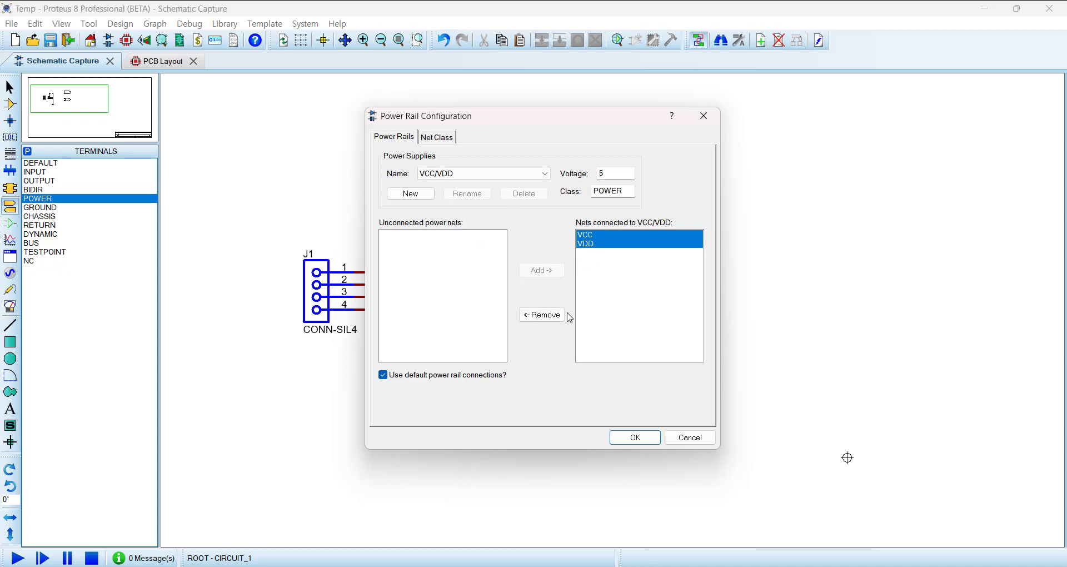
click(542, 314)
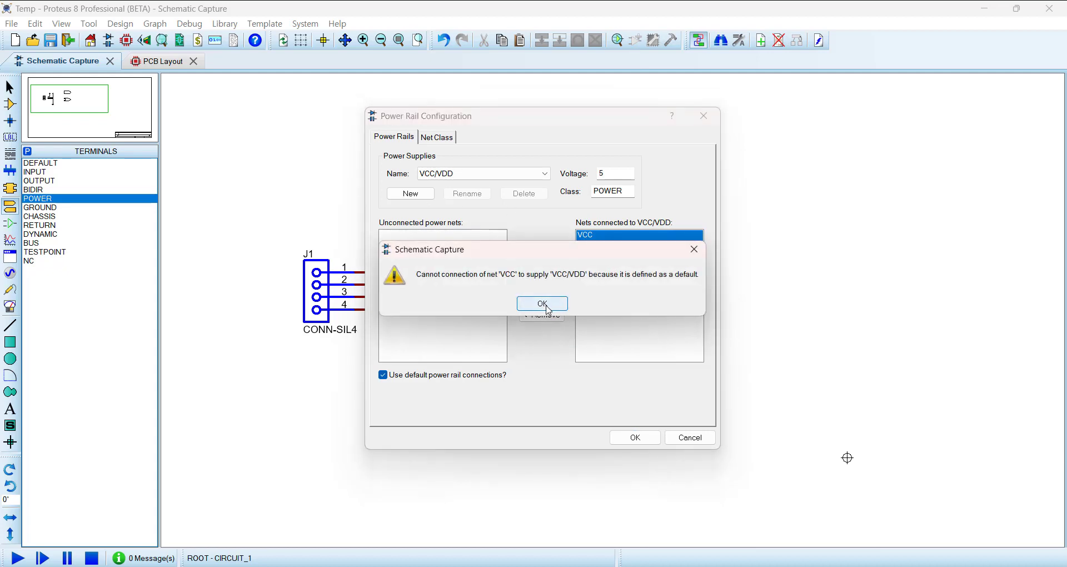
click(549, 308)
click(547, 305)
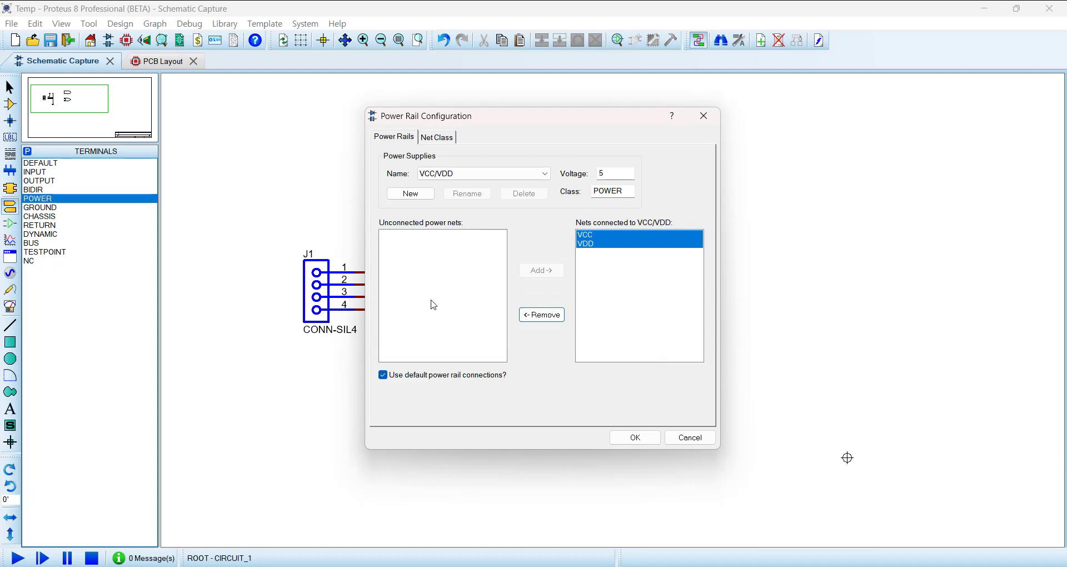
Disable the default power rail connections and remove the VCC and VDD nets from the VCC/VDD supply.
click(383, 375)
click(581, 245)
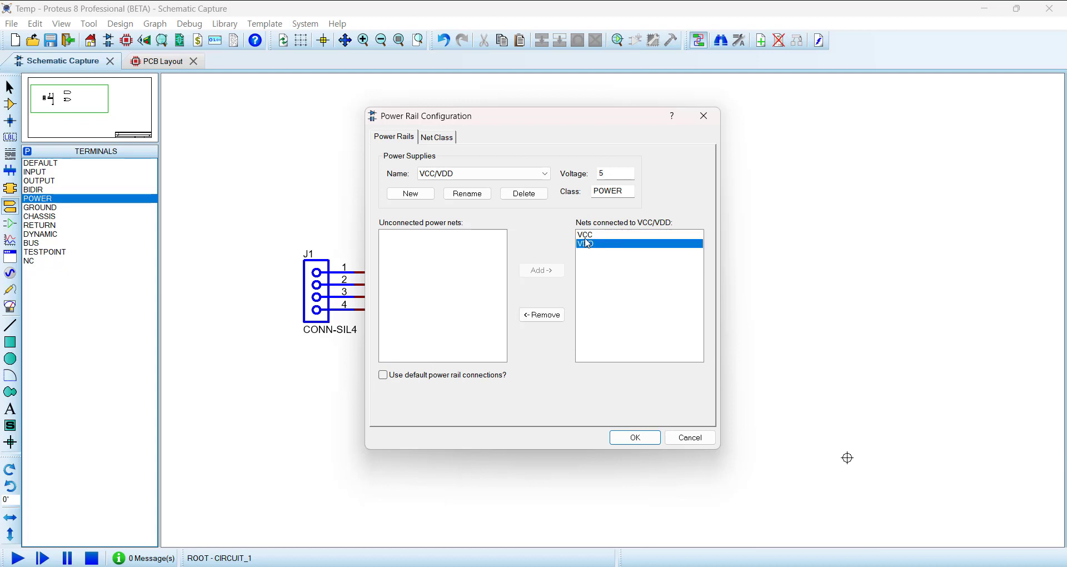
click(590, 236)
click(550, 317)
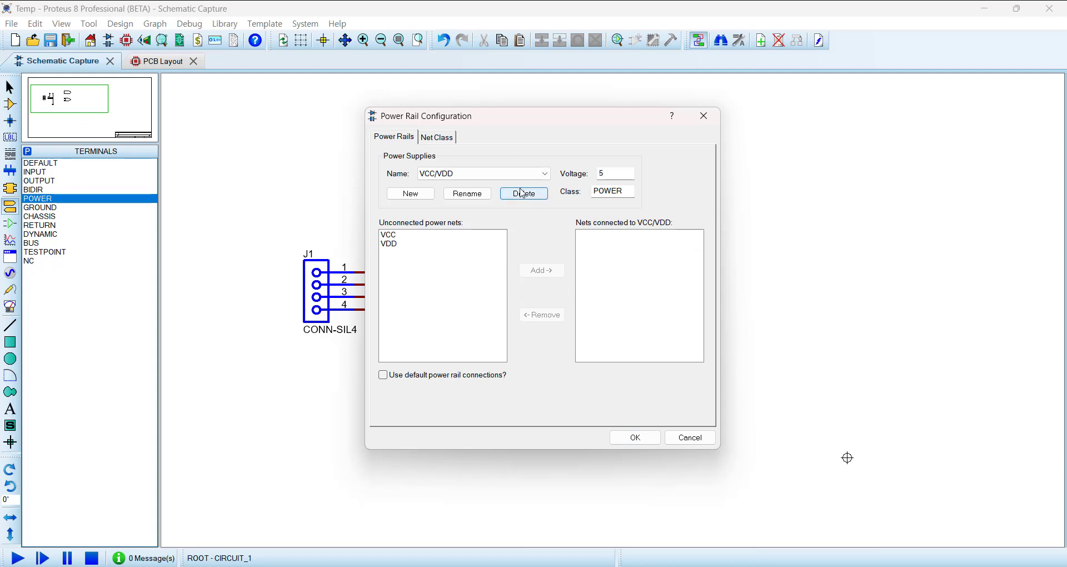
Connect the unassigned VCC net to the +5V supply.
click(483, 177)
click(475, 185)
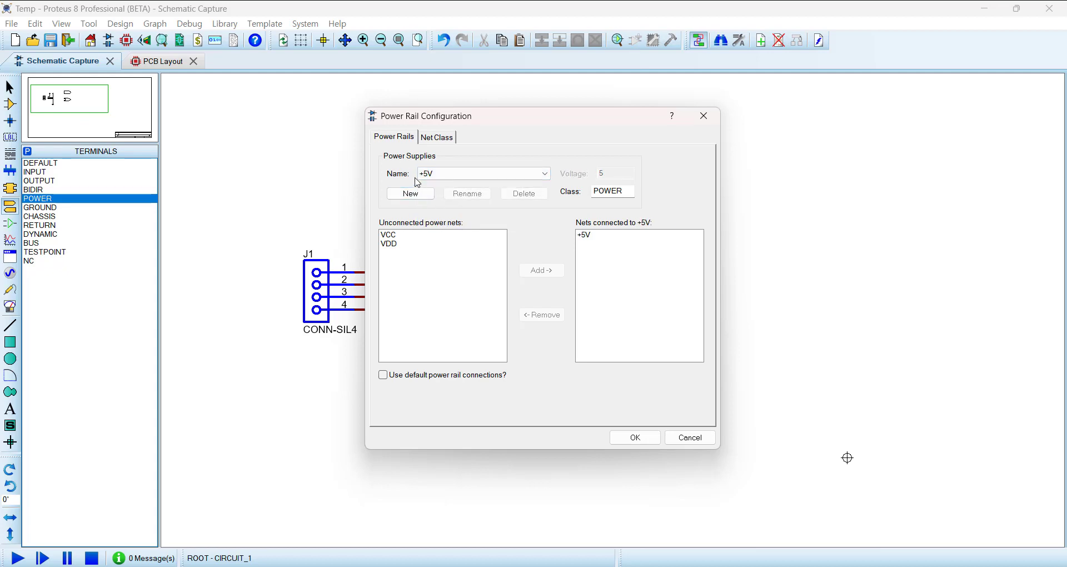
click(389, 236)
click(543, 271)
Connect the unassigned VDD net to the +15V supply and apply the power rail configuration.
click(466, 173)
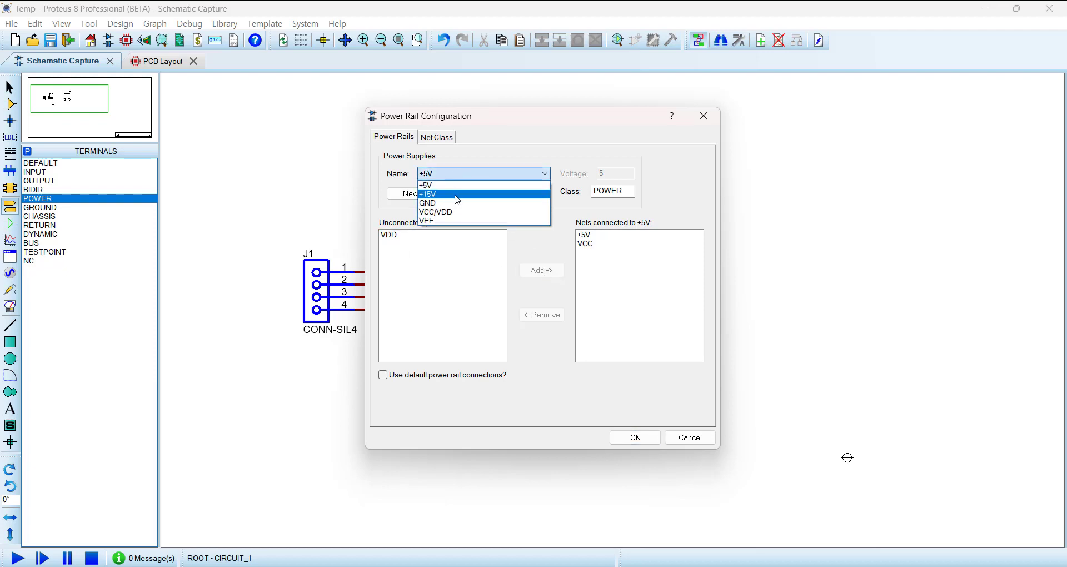
click(457, 200)
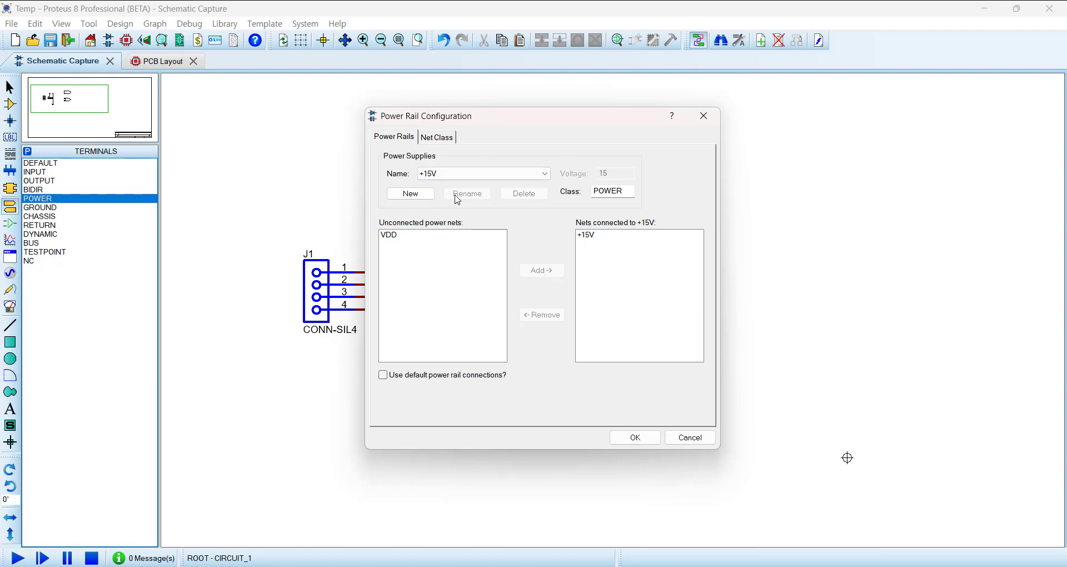
click(398, 239)
click(542, 271)
click(634, 442)
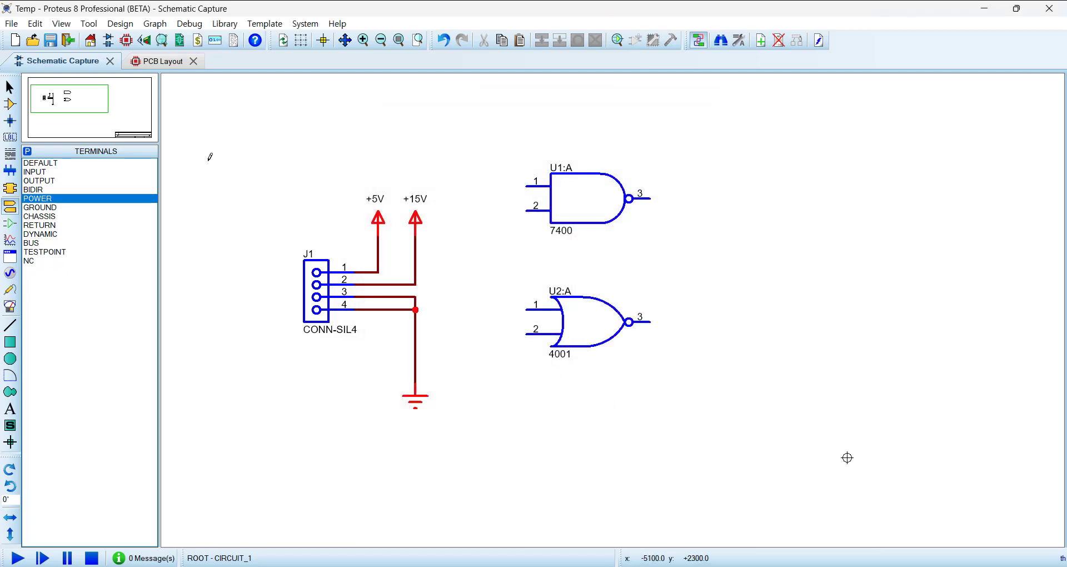
Check the power connections in the PCB layout and review the +5V supply's nets in the schematic's power rail configuration.
click(157, 63)
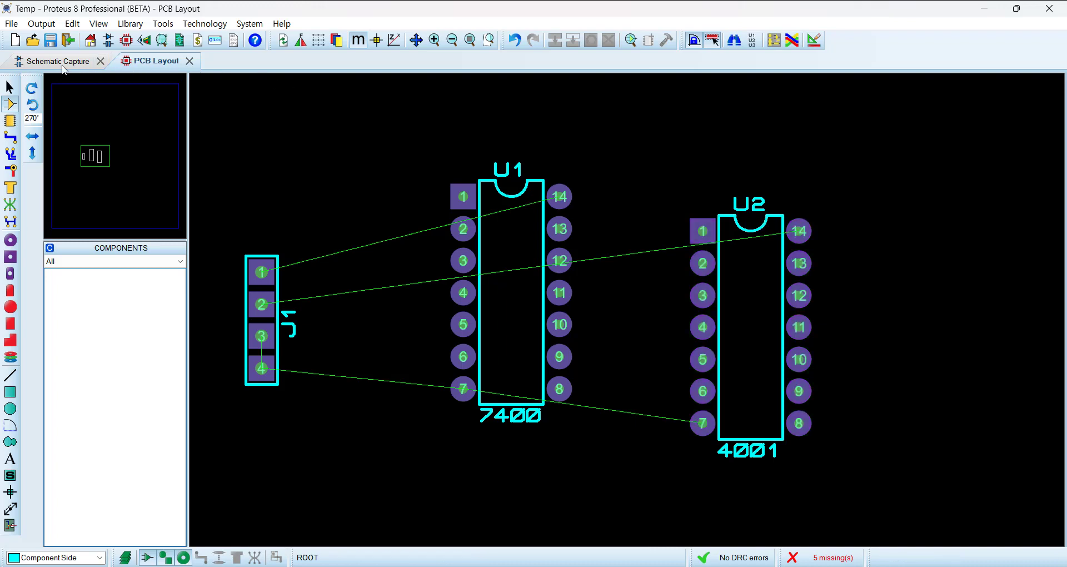
click(112, 38)
click(120, 23)
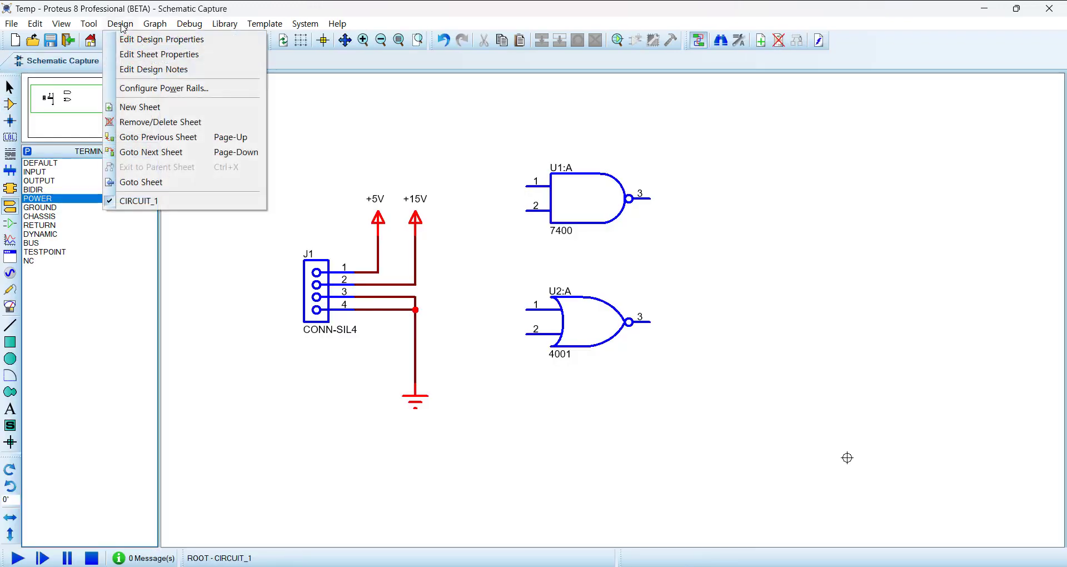
click(218, 90)
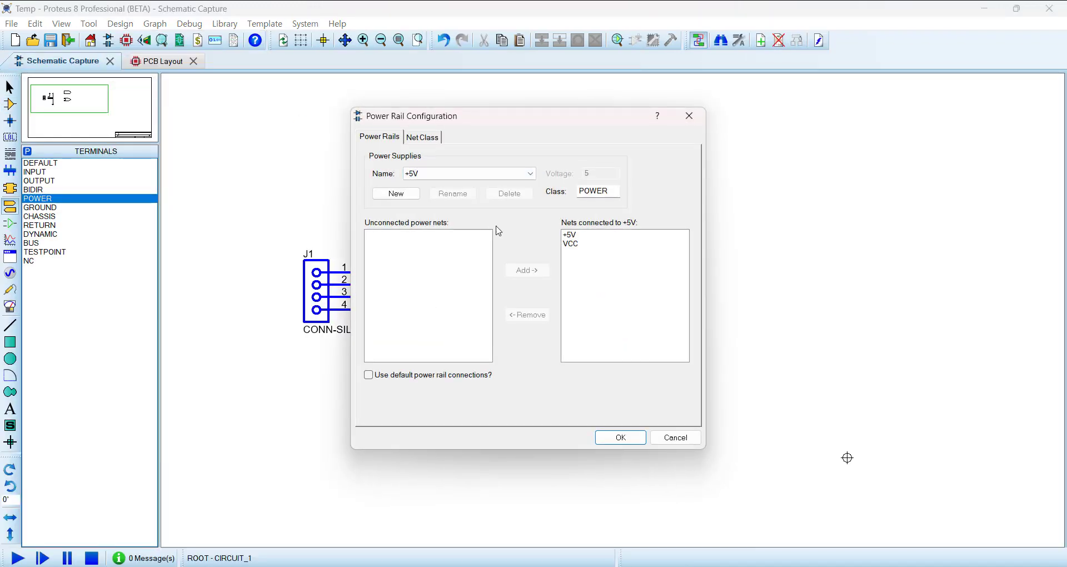
drag(497, 125, 664, 140)
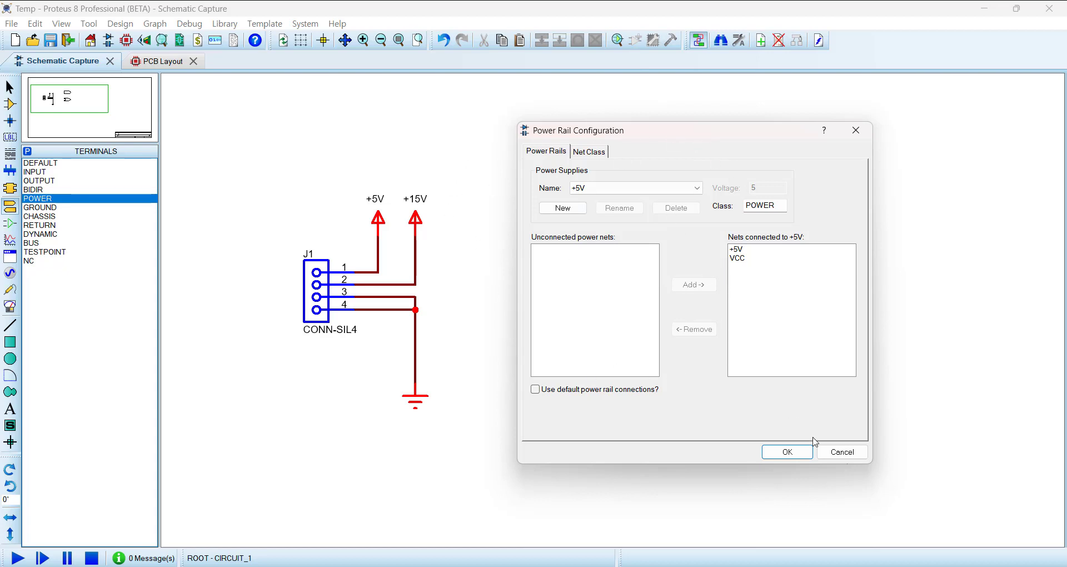
click(786, 451)
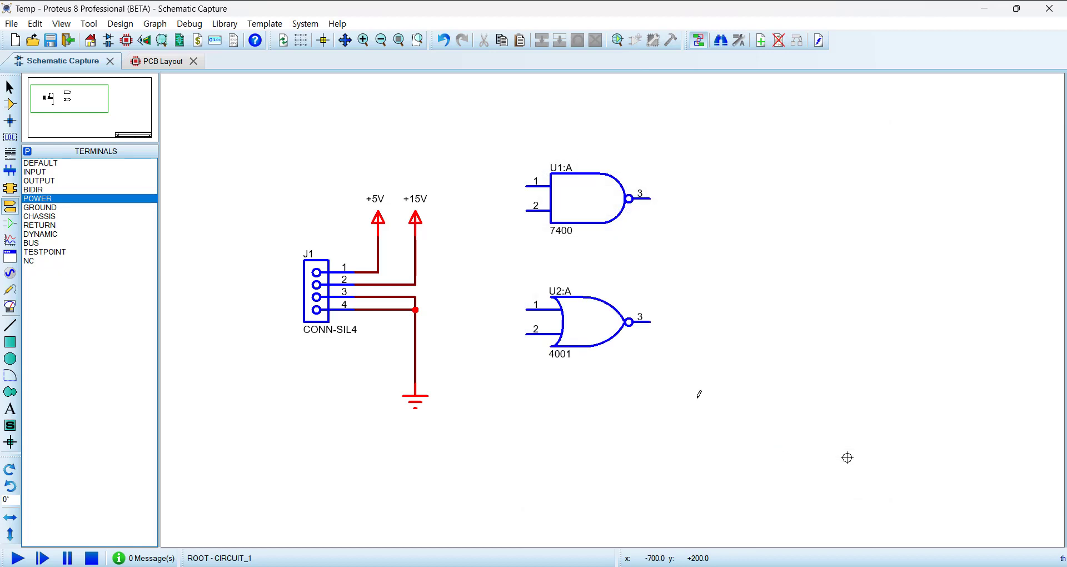
Add a new root sheet to the schematic and set its sheet title to CIRCUIT_2.
click(120, 23)
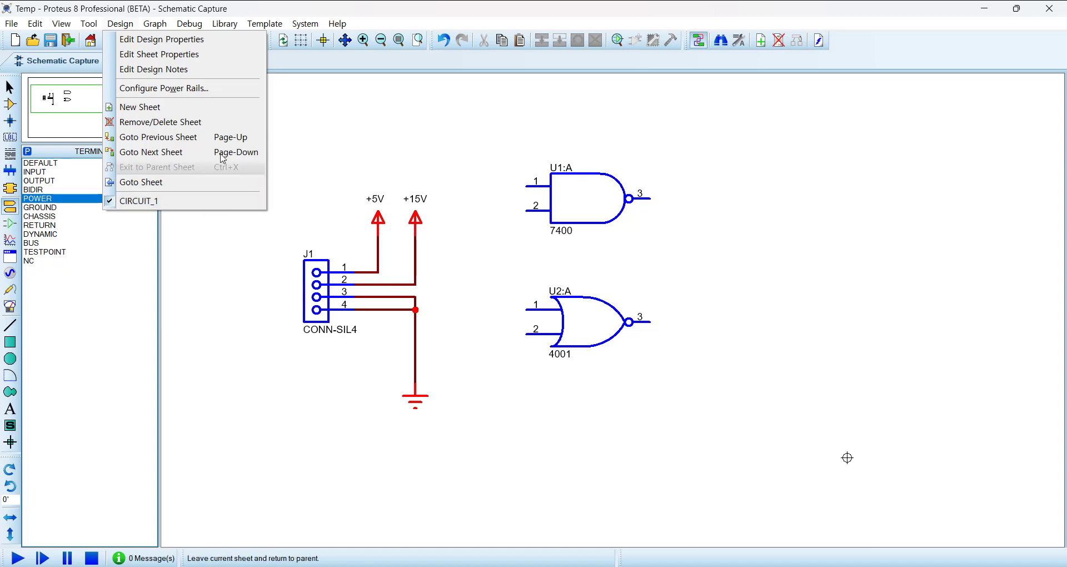
click(139, 106)
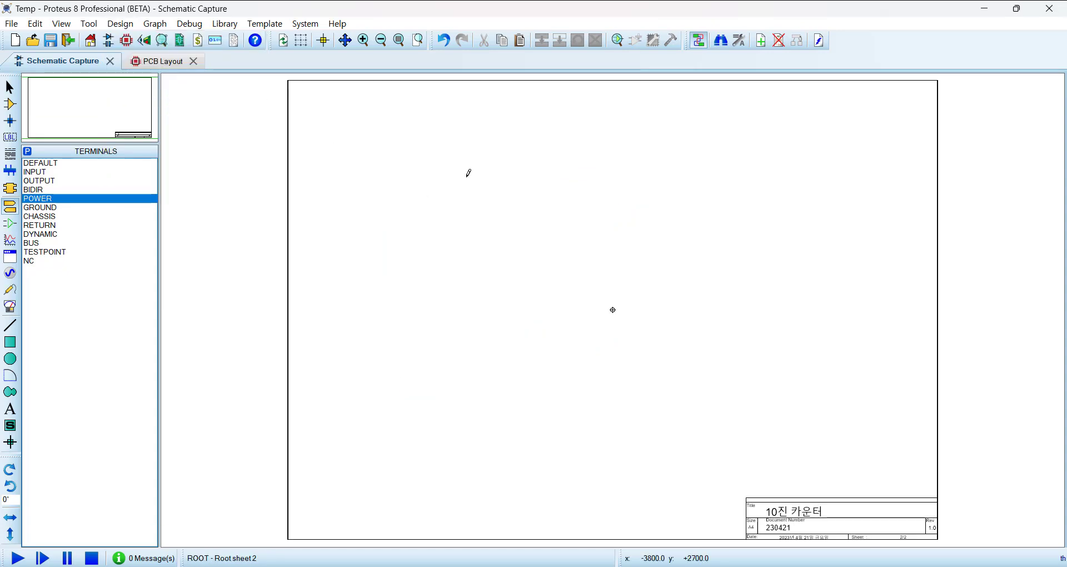
click(123, 25)
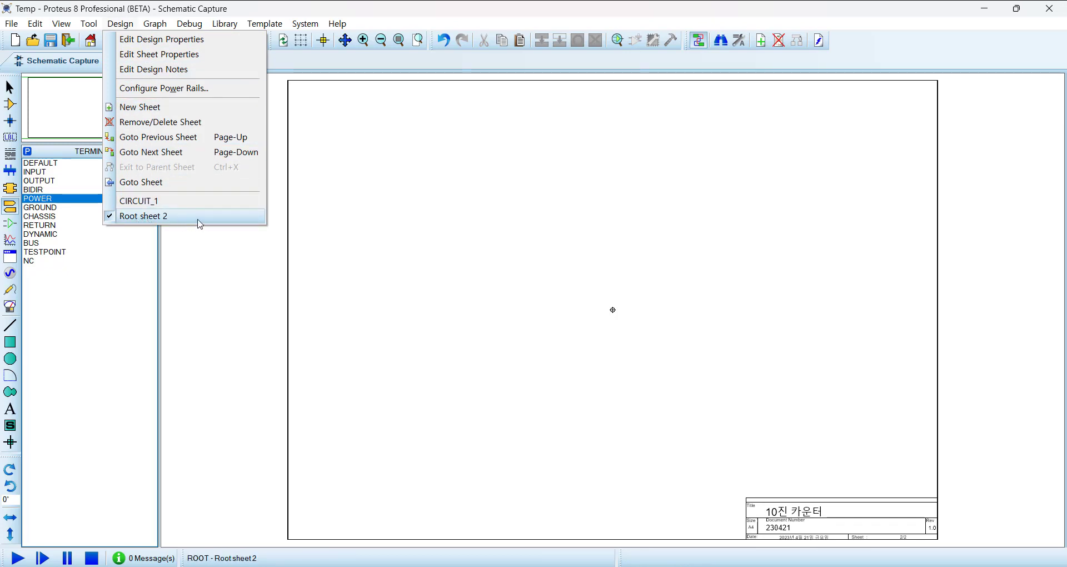
click(191, 55)
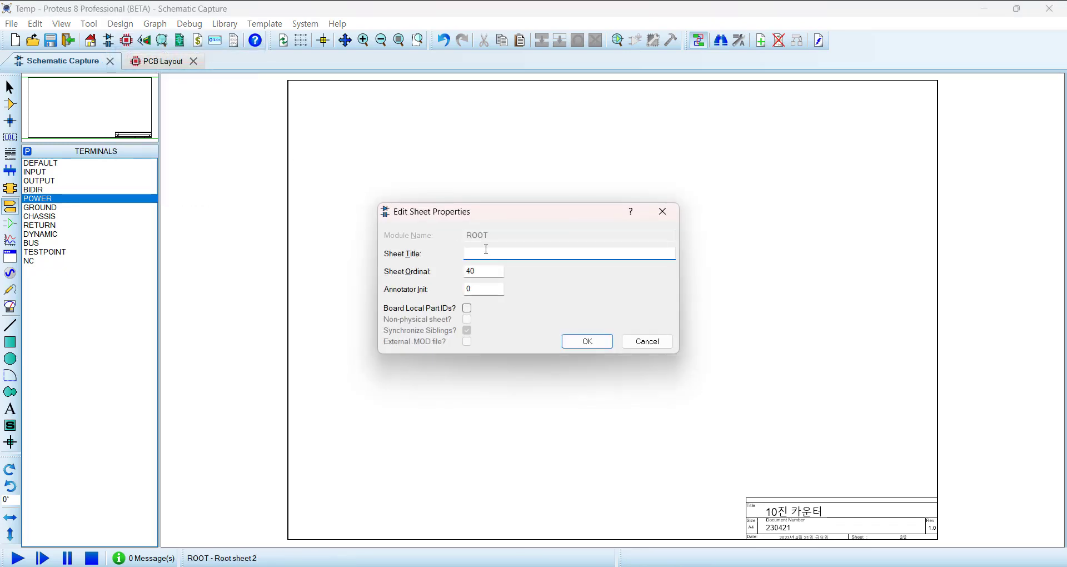
text(CIRCUIT_2)
click(588, 341)
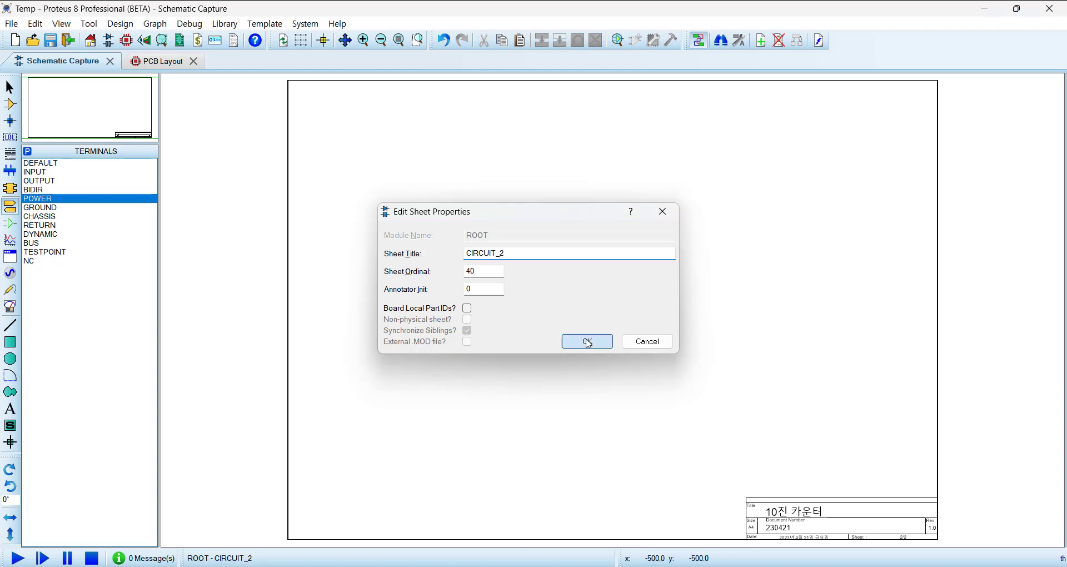
Switch the schematic back to the CIRCUIT_1 sheet.
click(131, 23)
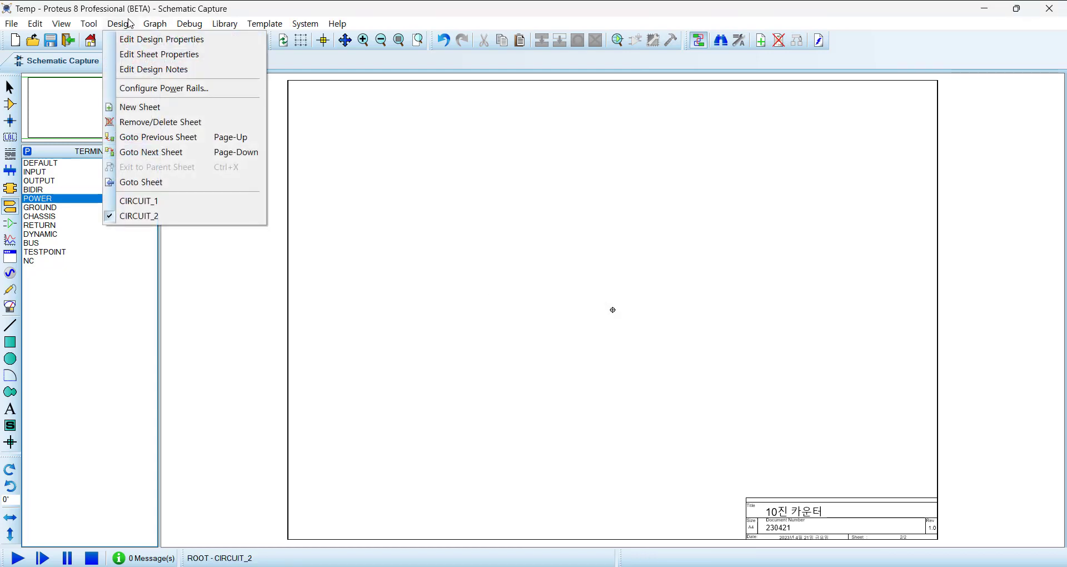
click(177, 201)
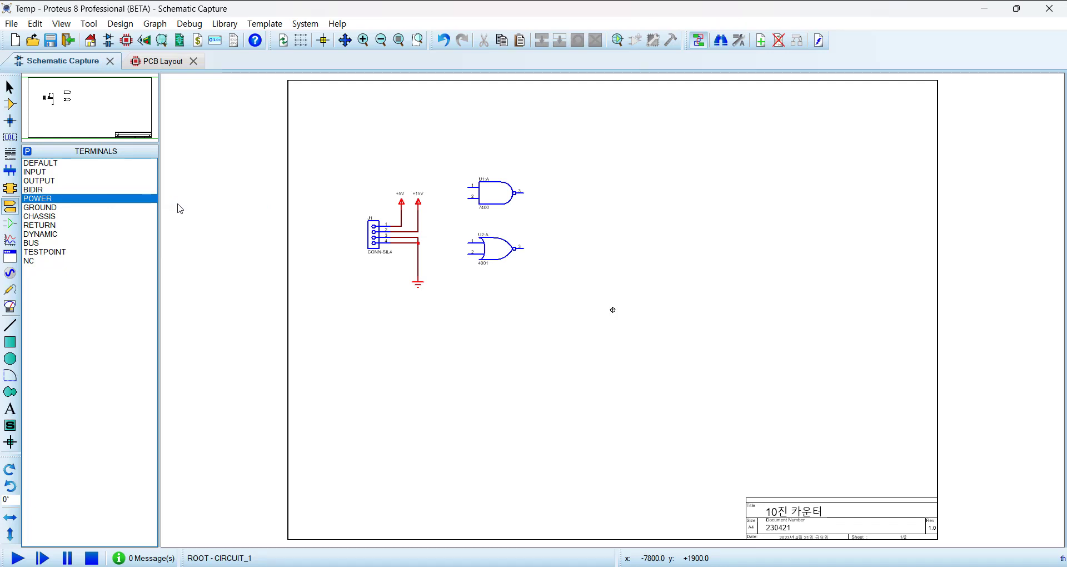
Flip back and forth between the CIRCUIT_1 and CIRCUIT_2 sheets, ending on CIRCUIT_1.
key(Page_Down)
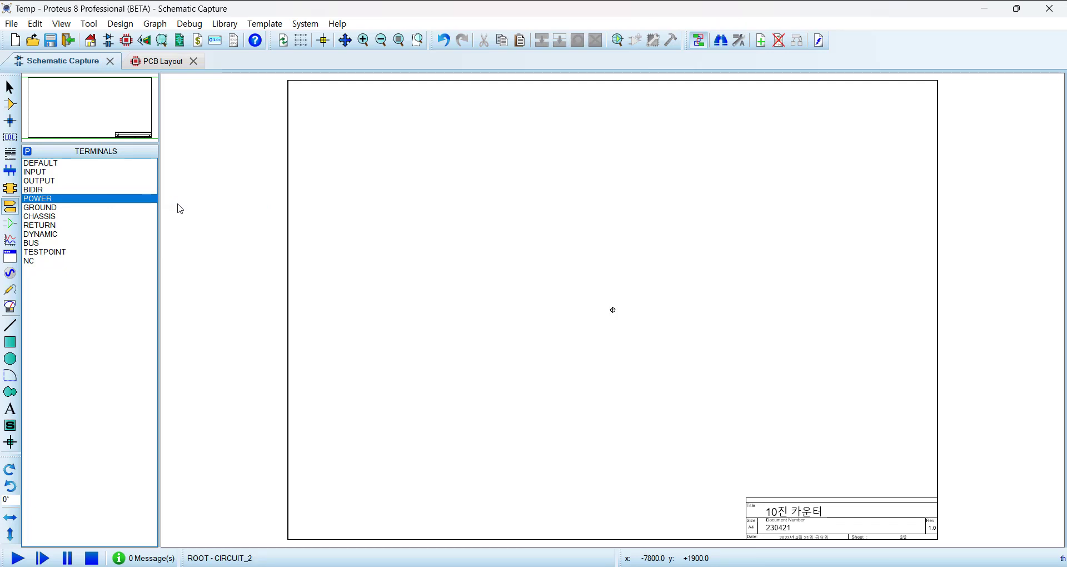
key(Page_Up)
key(Page_Down)
key(Page_Up)
key(Page_Down)
key(Page_Up)
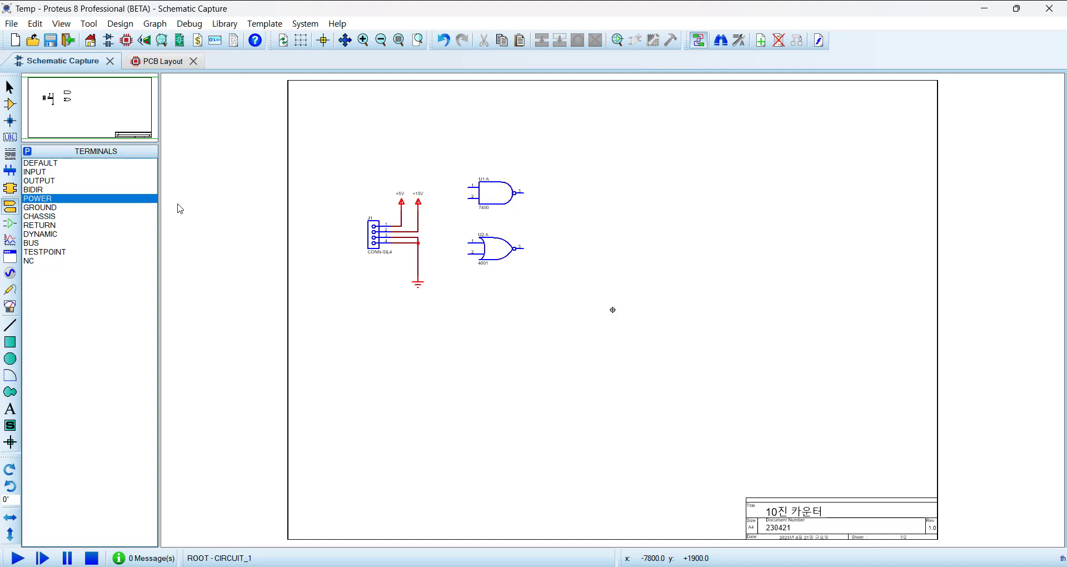
Open the CIRCUIT_2 sheet and delete it from the design.
click(120, 23)
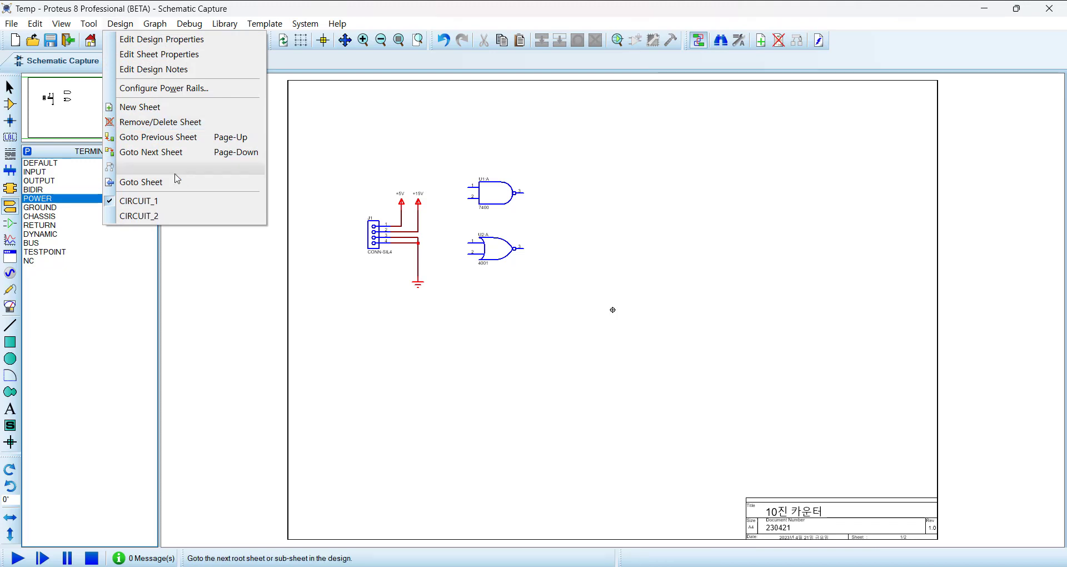
click(174, 215)
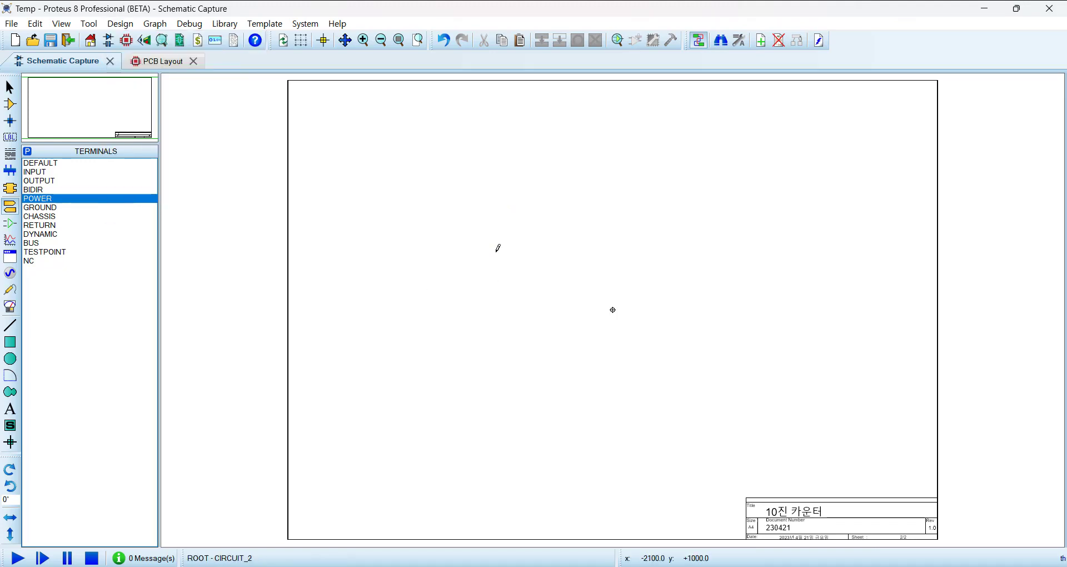
click(120, 25)
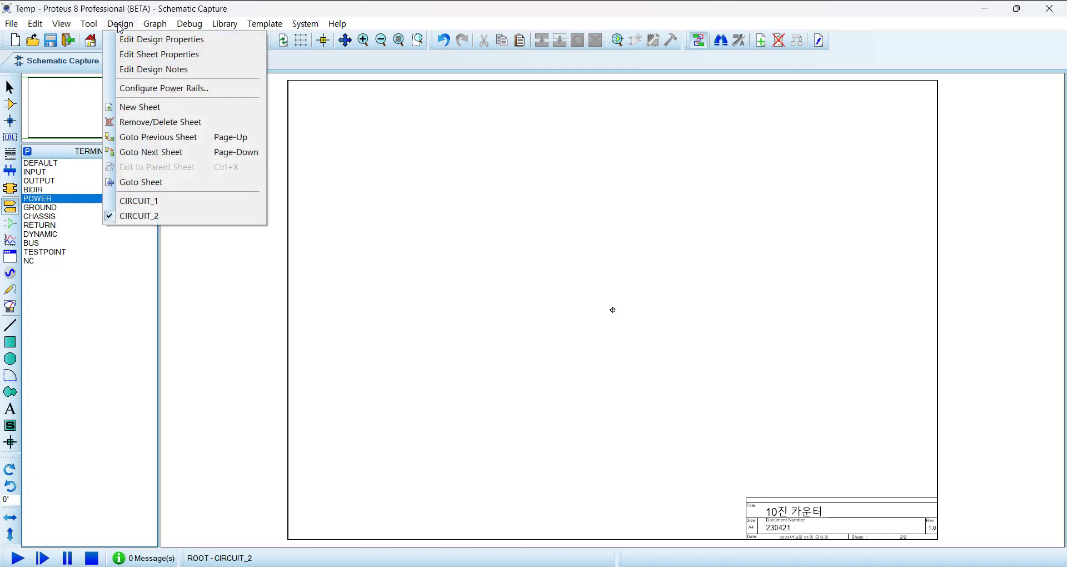
click(184, 127)
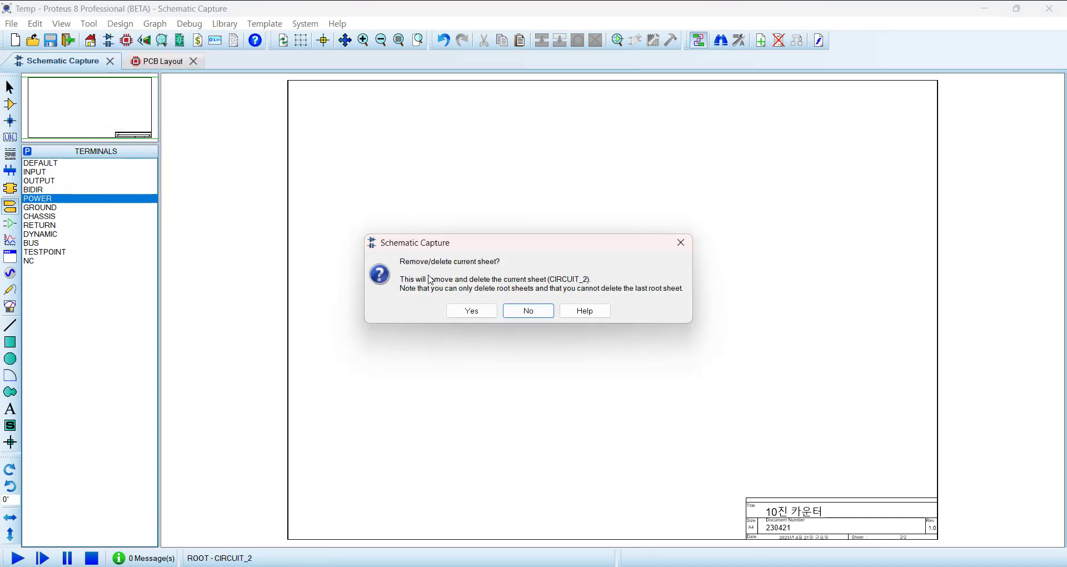
click(474, 309)
Add a new root sheet to the schematic and return to the CIRCUIT_1 sheet.
click(120, 24)
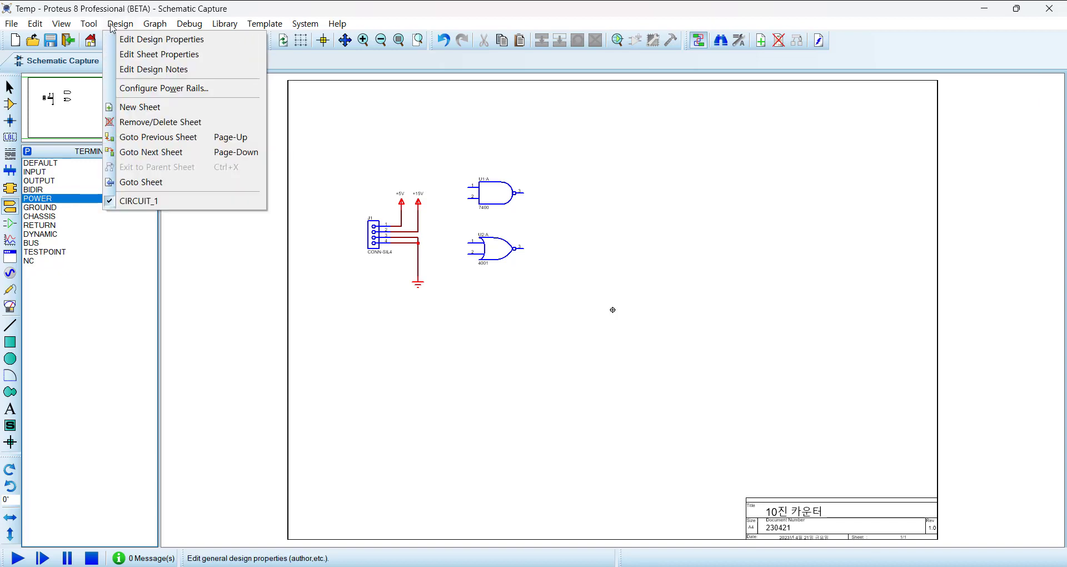
click(140, 107)
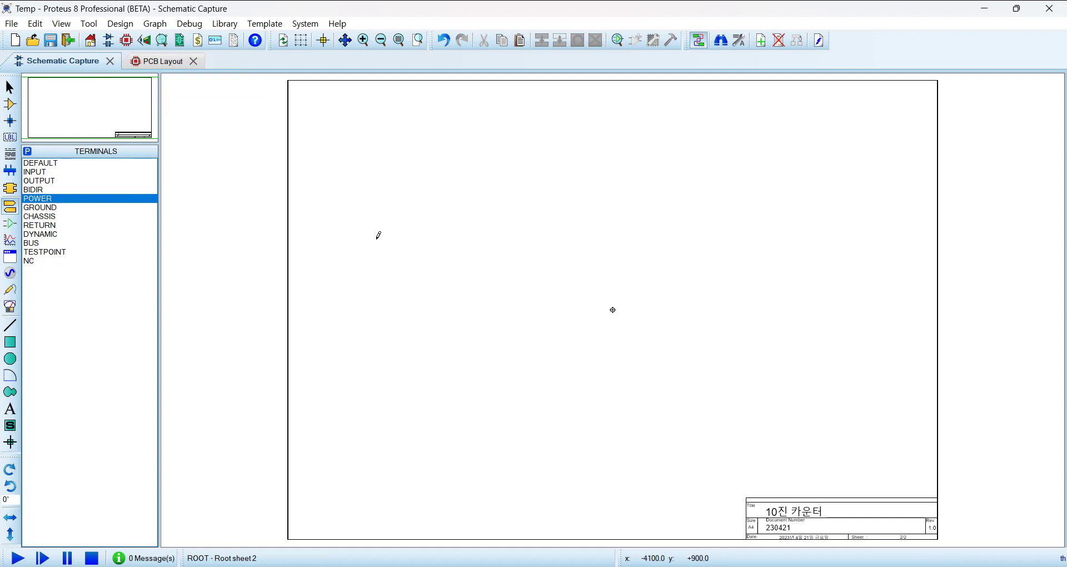
click(119, 24)
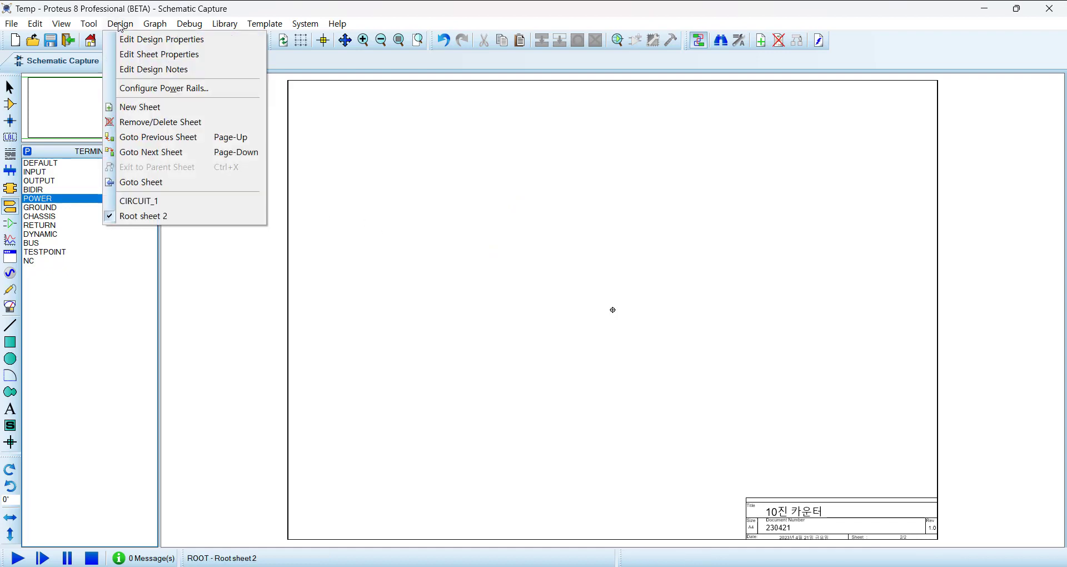
click(183, 158)
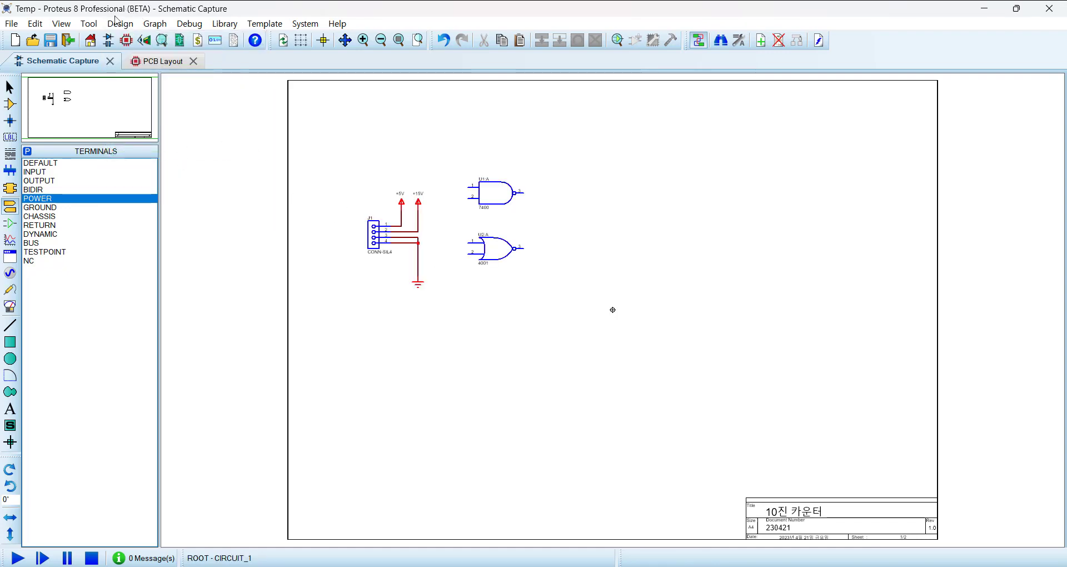
Step repeatedly between CIRCUIT_1 and Root sheet 2 with the next and previous sheet commands, ending on CIRCUIT_1.
click(120, 24)
click(185, 153)
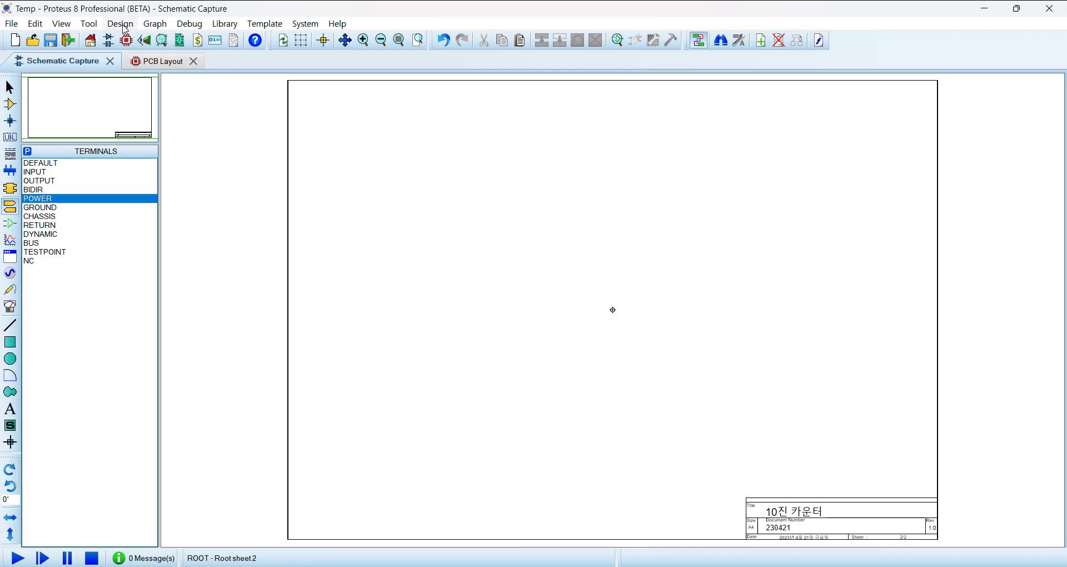
key(Page_Up)
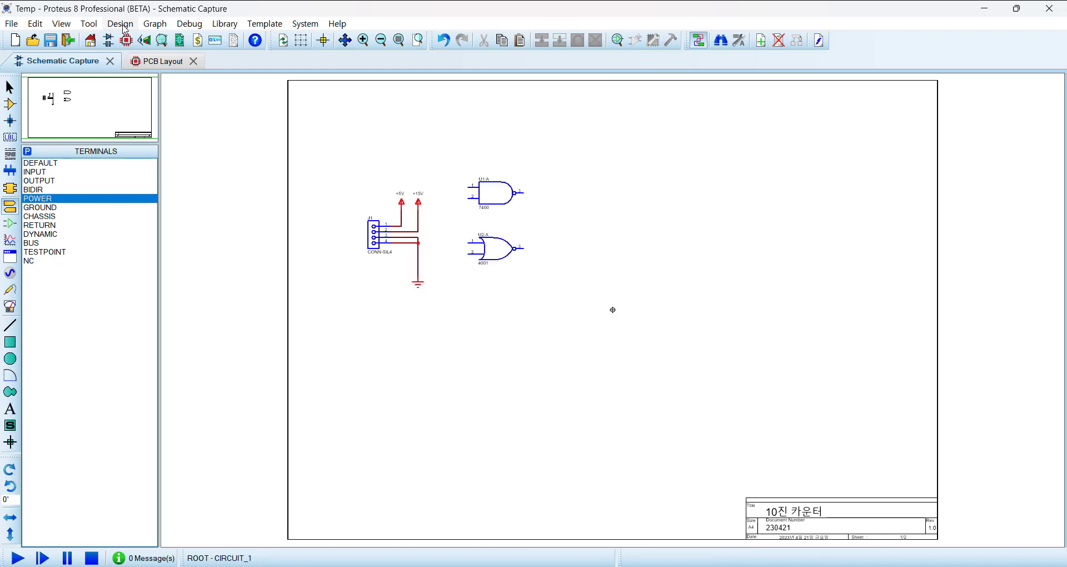
key(Page_Down)
key(Page_Up)
key(Page_Down)
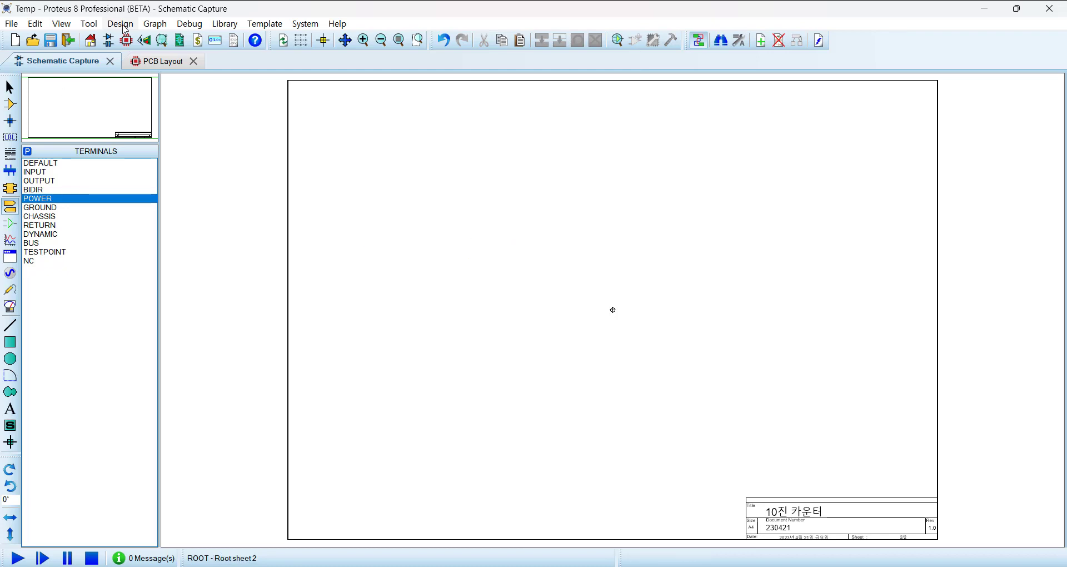
key(Page_Up)
click(123, 26)
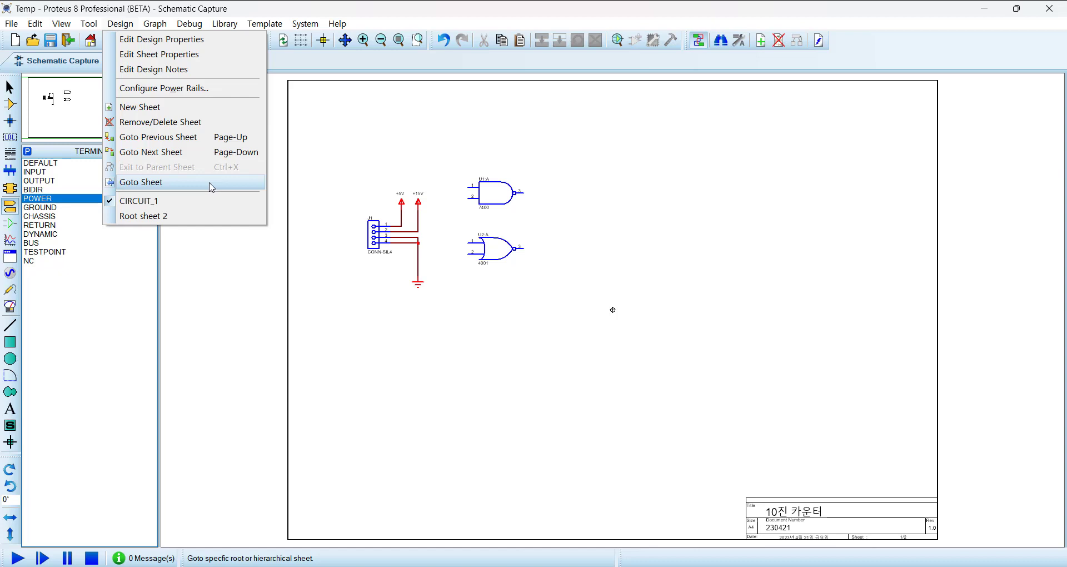
click(365, 7)
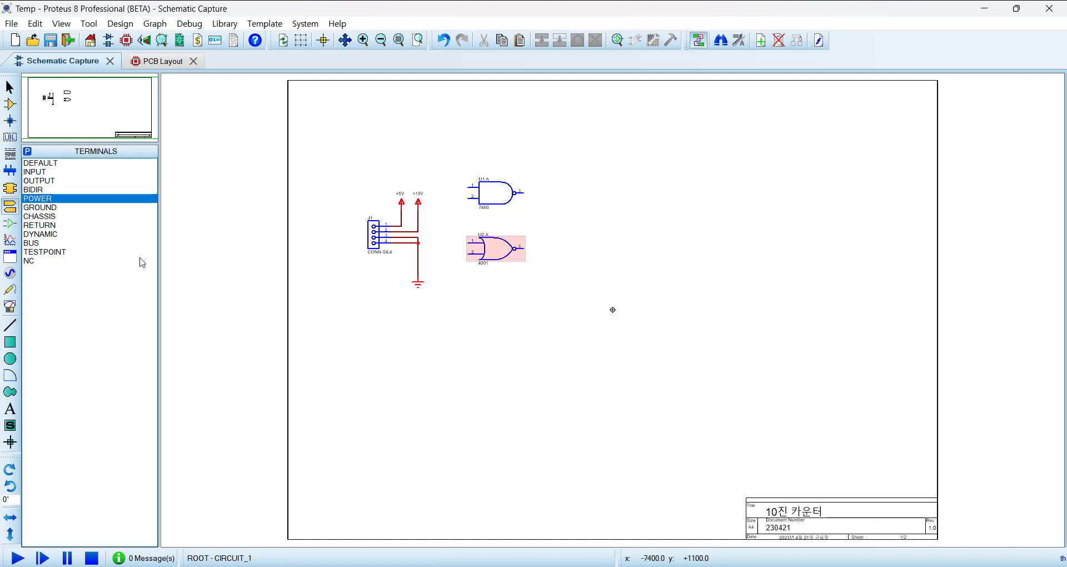
Draw a rectangular subcircuit block beside the two logic gates on CIRCUIT_1 and name it CLOCK.
click(9, 186)
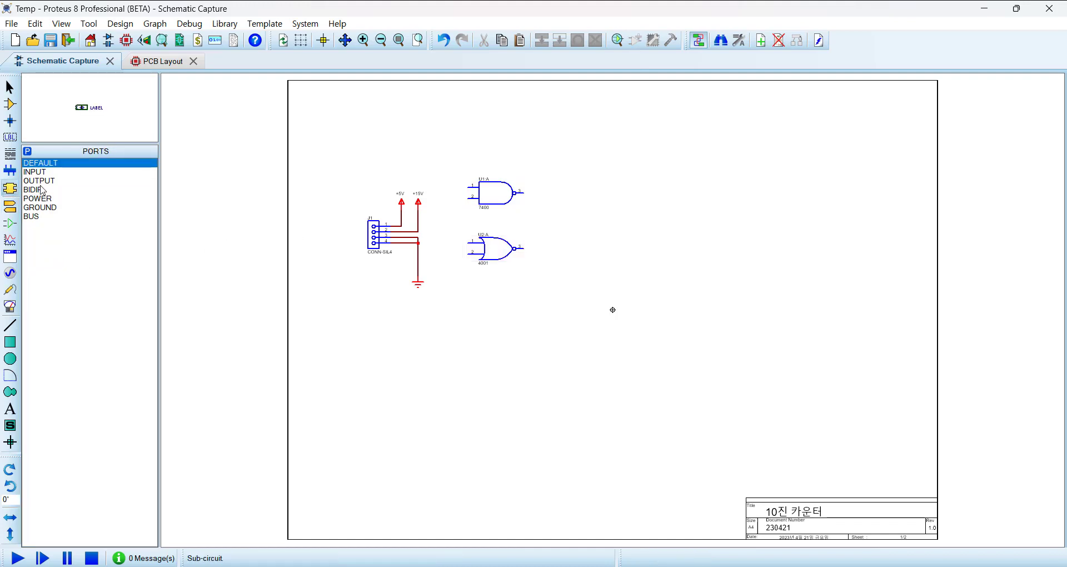
drag(579, 165, 696, 260)
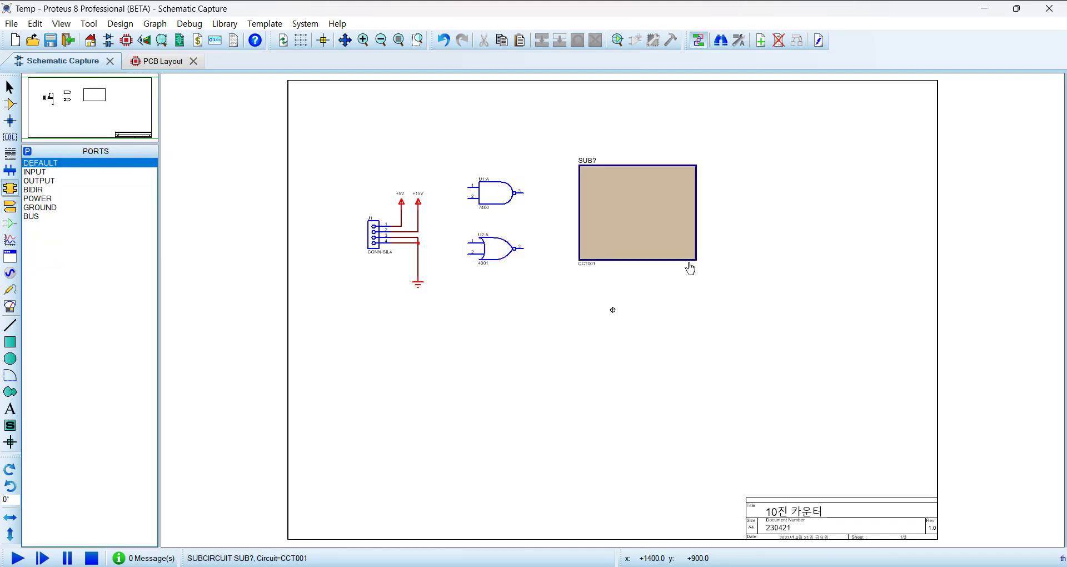
double_click(616, 226)
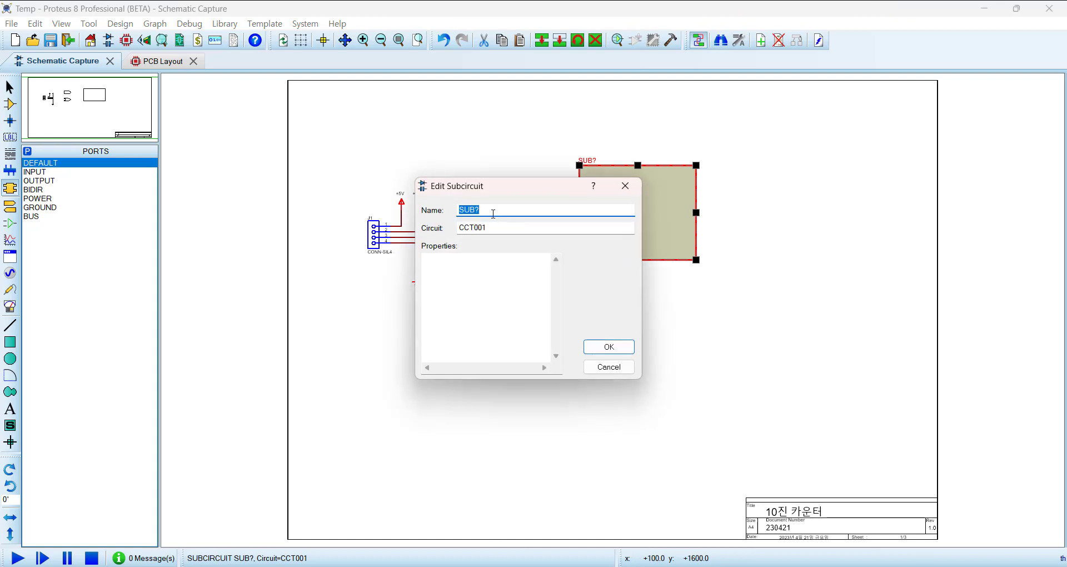
text(CLOCK)
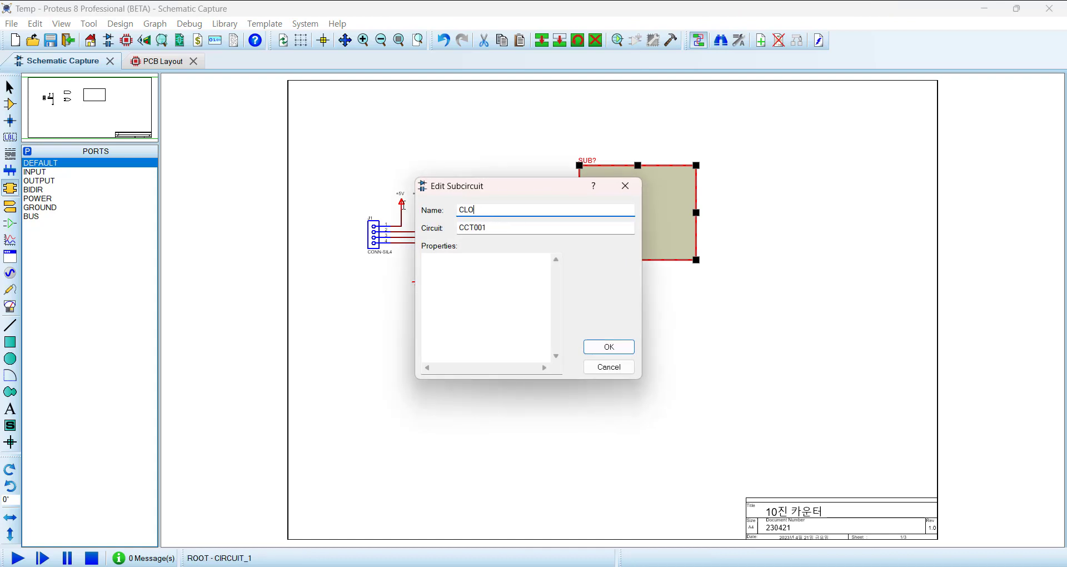
click(611, 349)
click(710, 362)
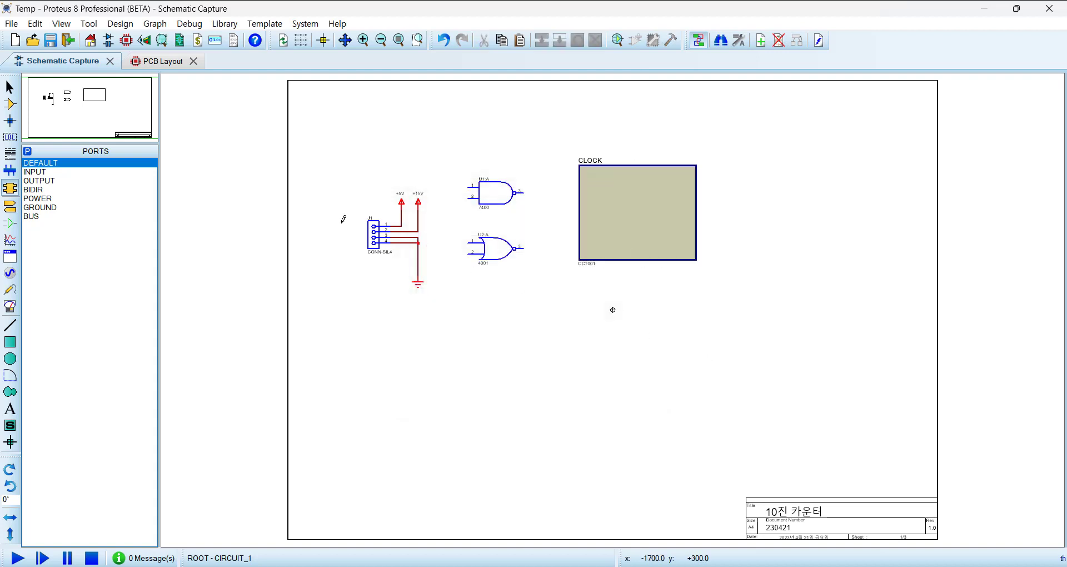
Expand CIRCUIT_1 in the Goto Sheet hierarchy and open its CLOCK child sheet.
click(118, 25)
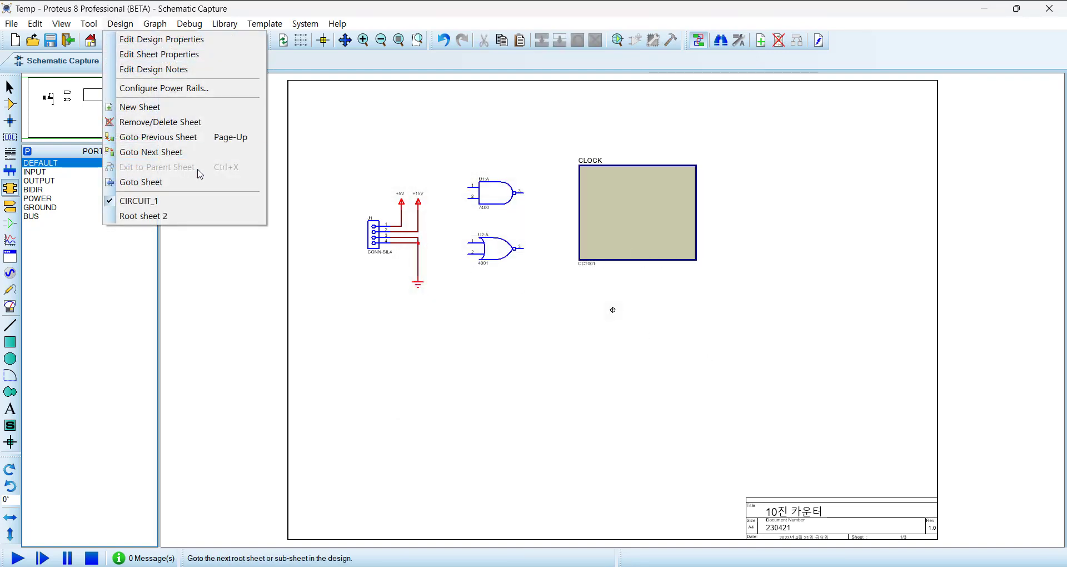
click(178, 183)
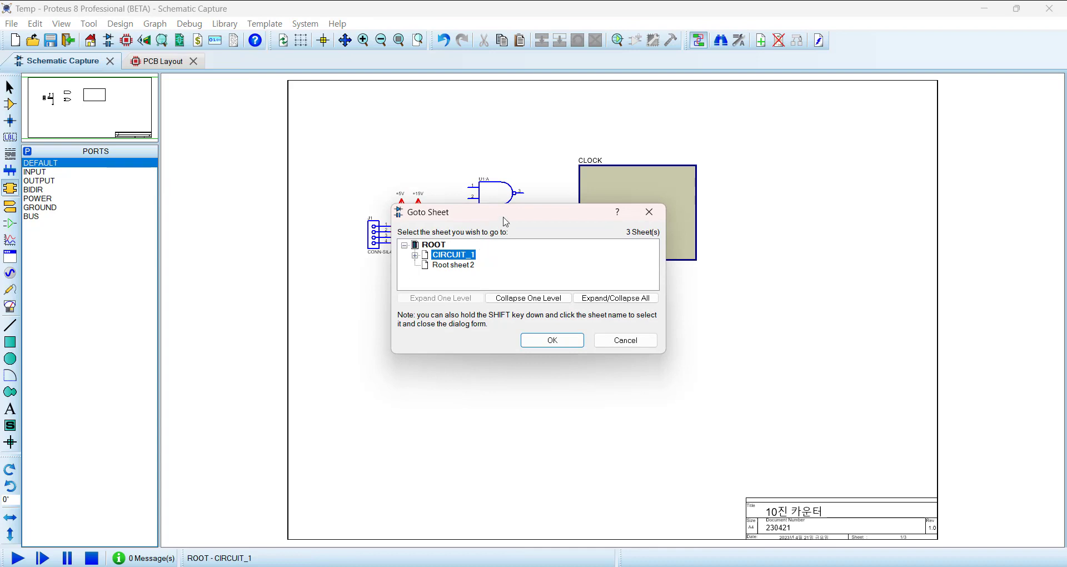
drag(501, 205, 432, 91)
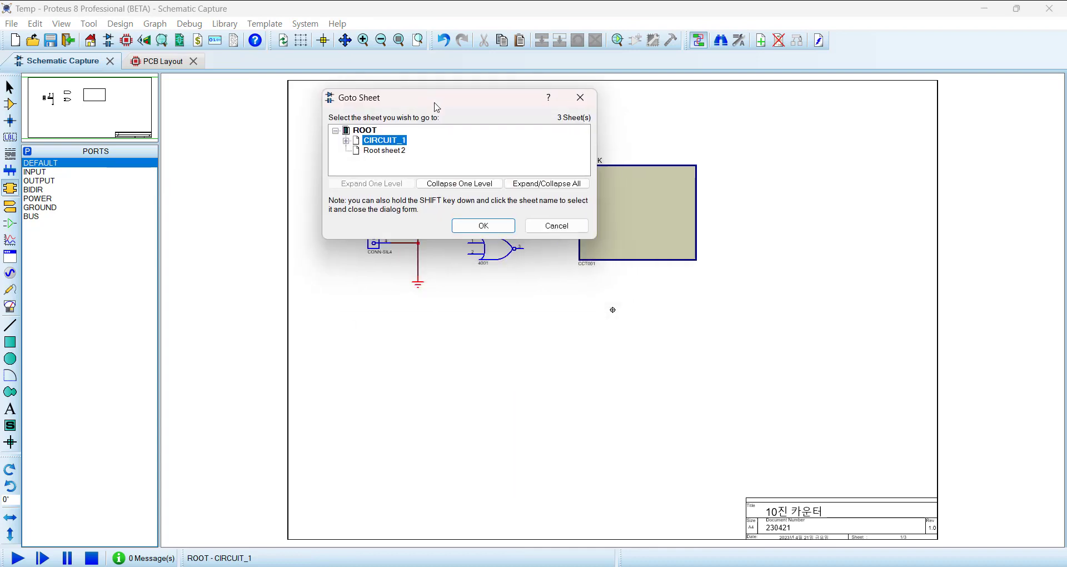
click(346, 140)
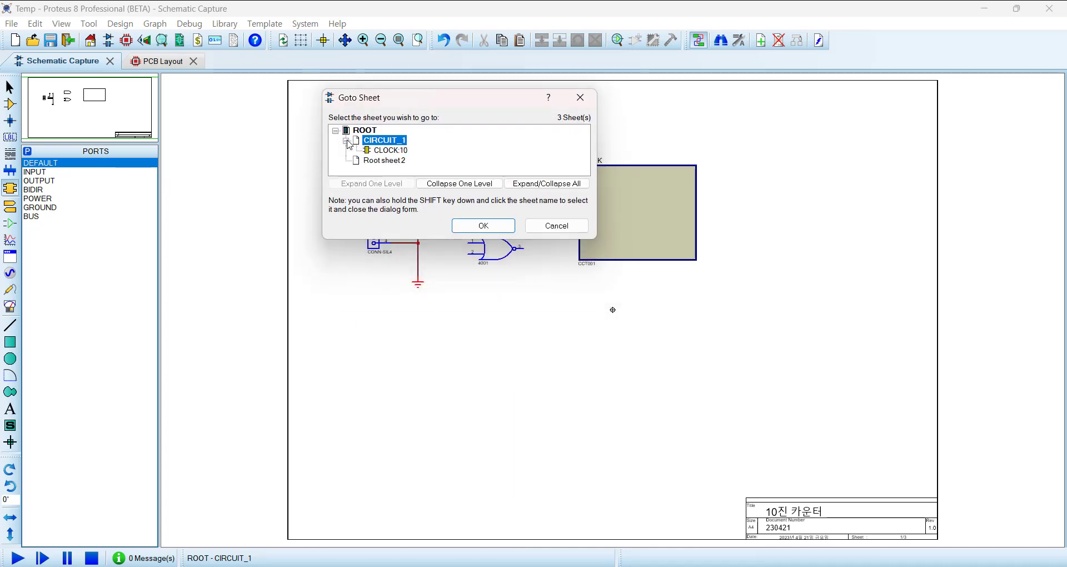
click(383, 151)
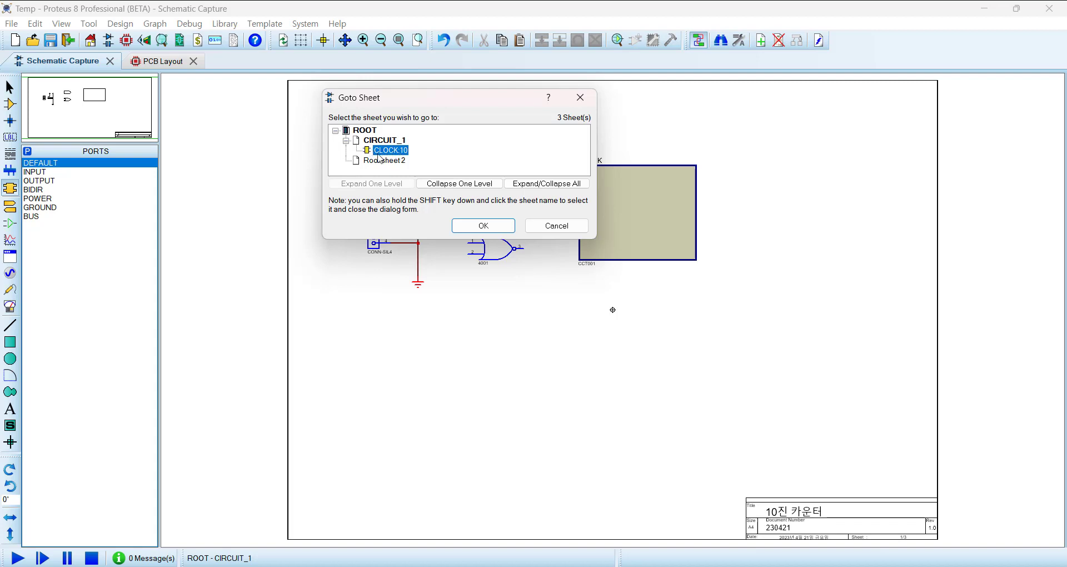
click(483, 225)
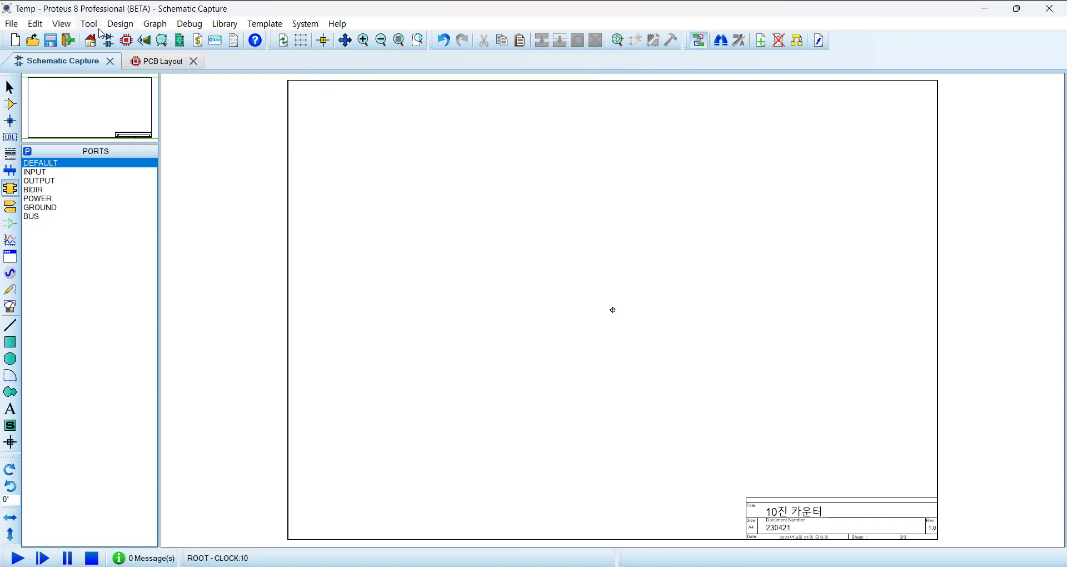
Review the sheet hierarchy in Goto Sheet, and exit the CLOCK sheet to its parent sheet.
click(118, 26)
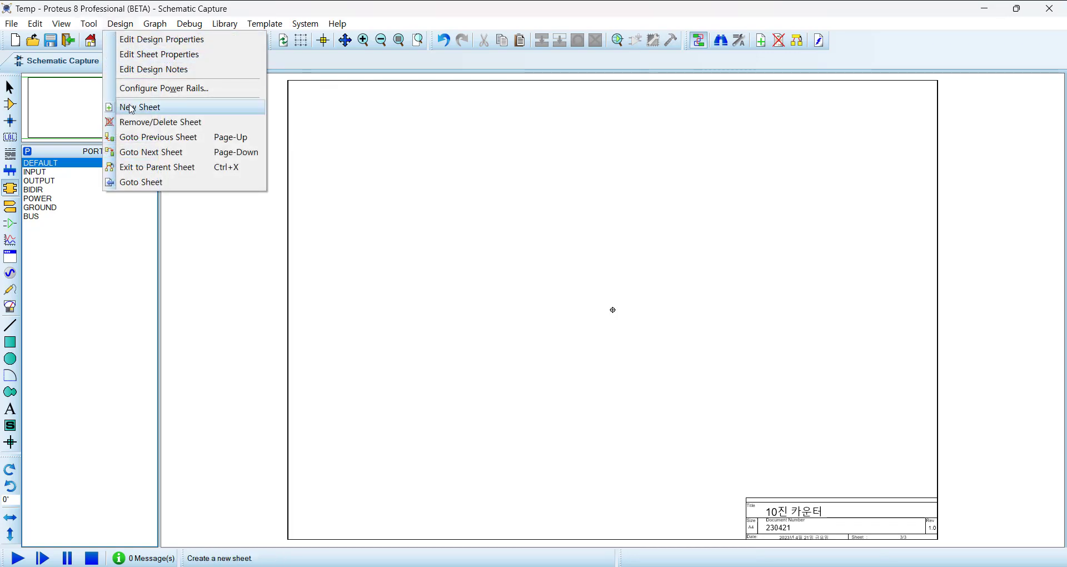
click(169, 183)
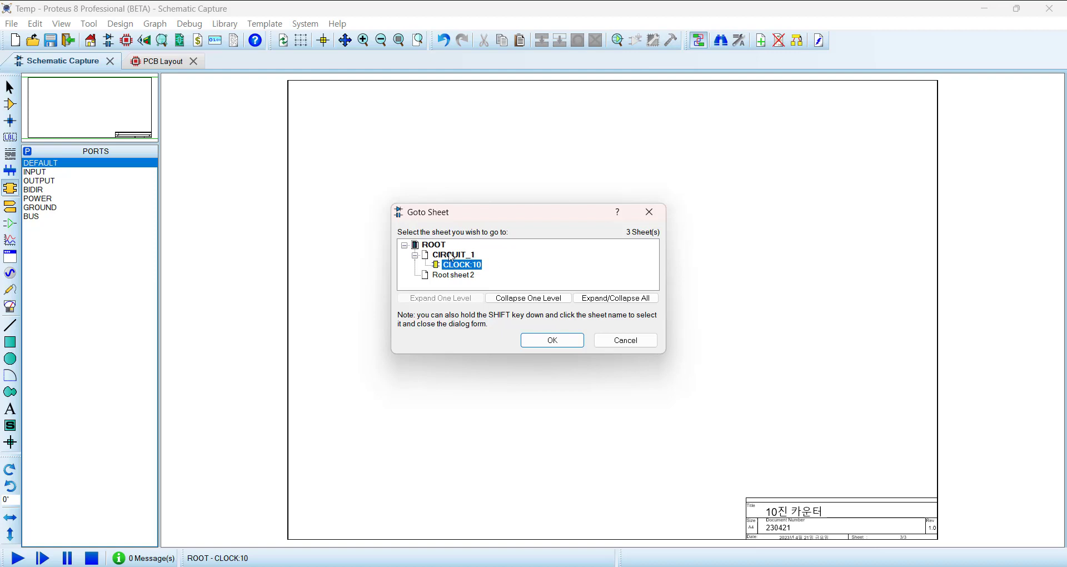
click(552, 340)
click(120, 24)
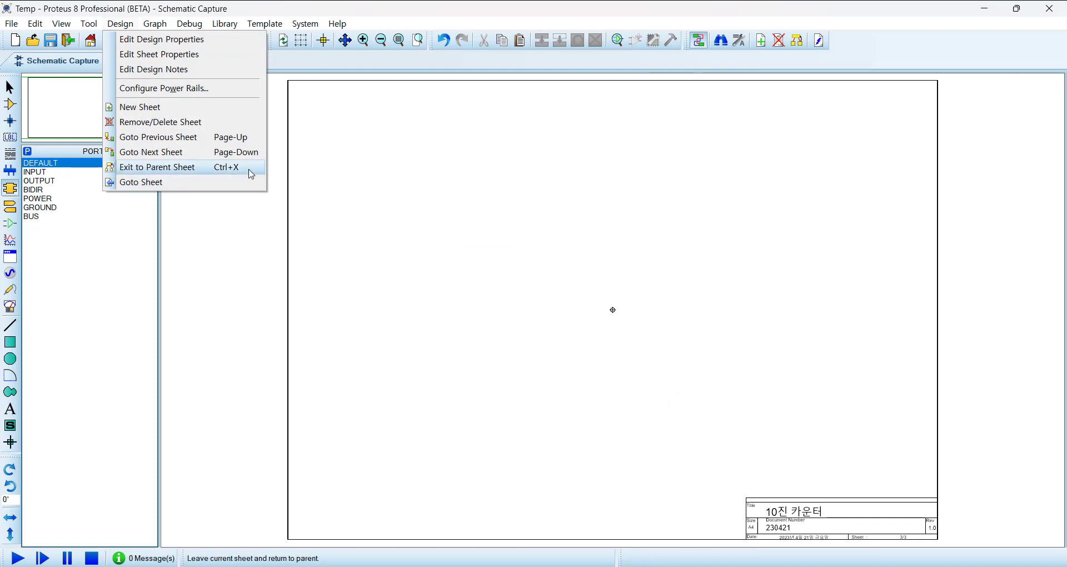
click(187, 169)
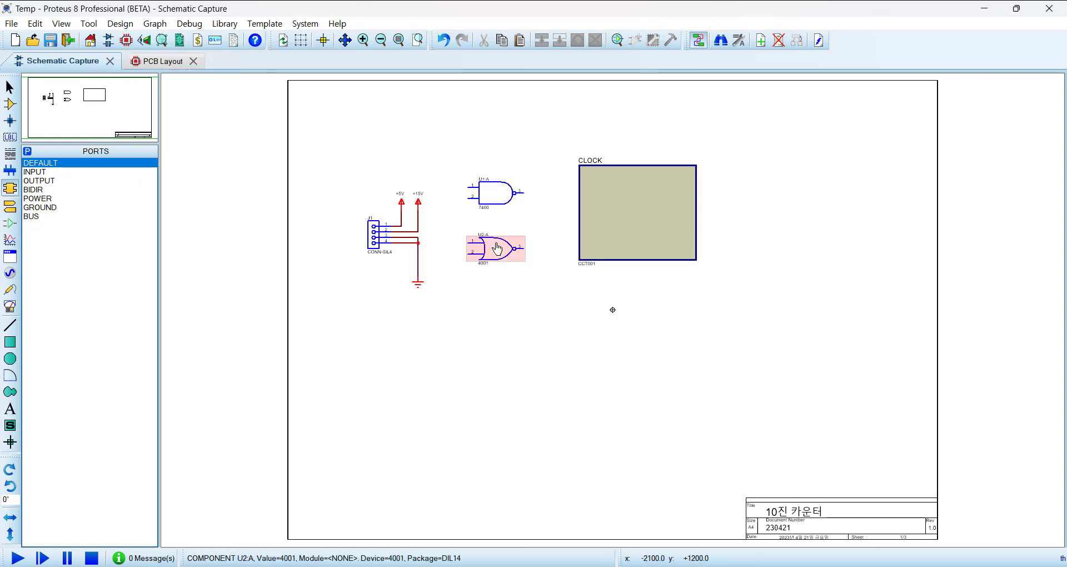
Collapse and re-expand CIRCUIT_1 in the Goto Sheet hierarchy, and go back into the CLOCK child sheet.
click(120, 23)
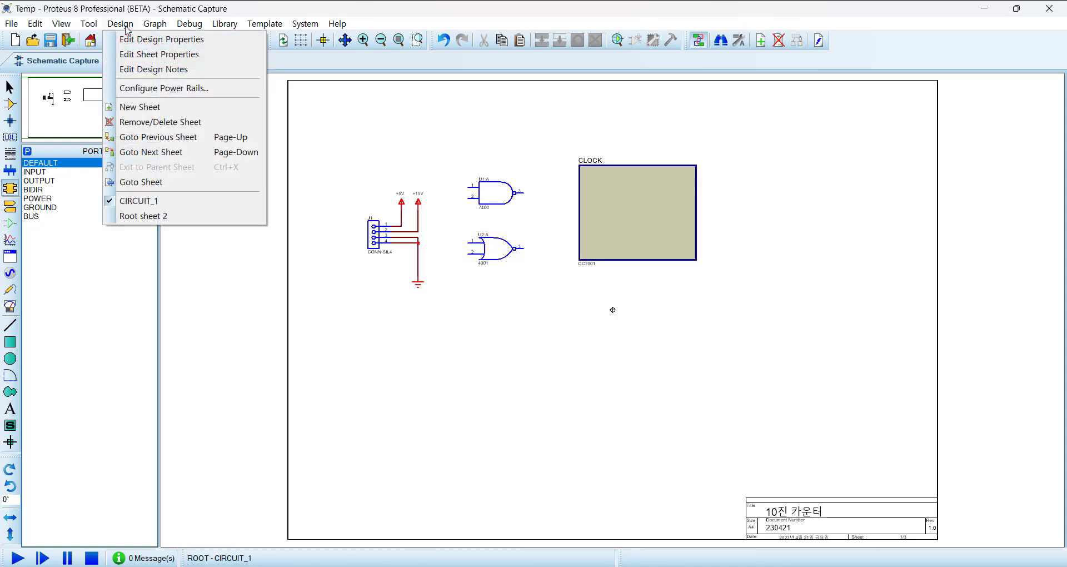
click(179, 186)
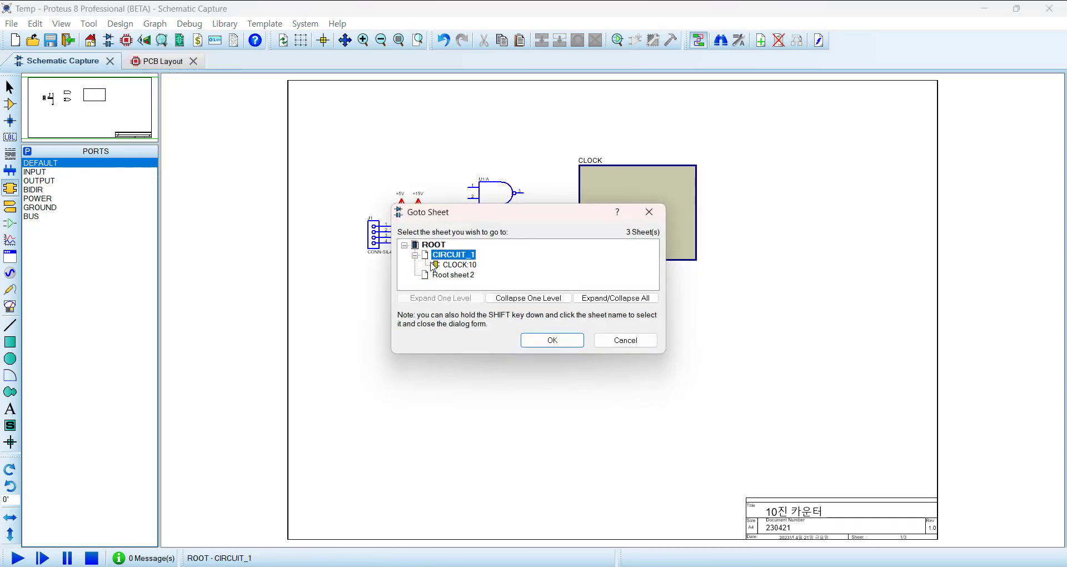
click(414, 256)
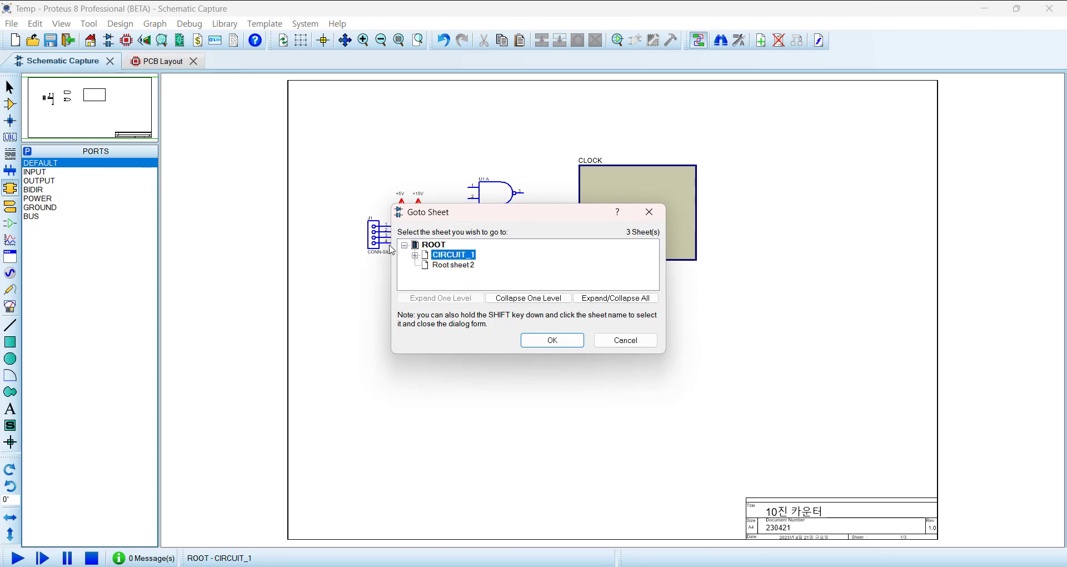
click(416, 255)
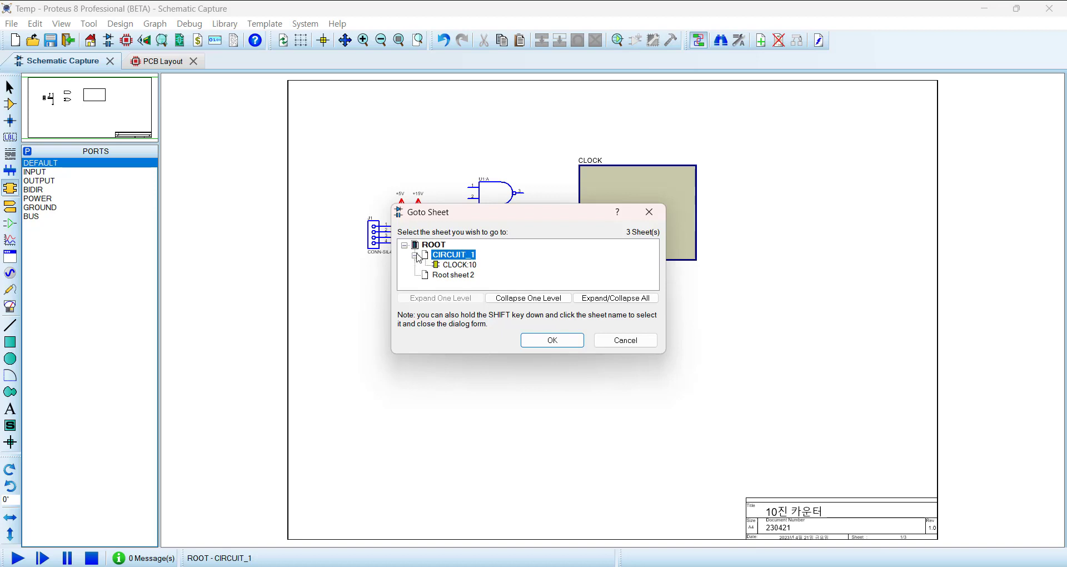
click(450, 265)
click(533, 343)
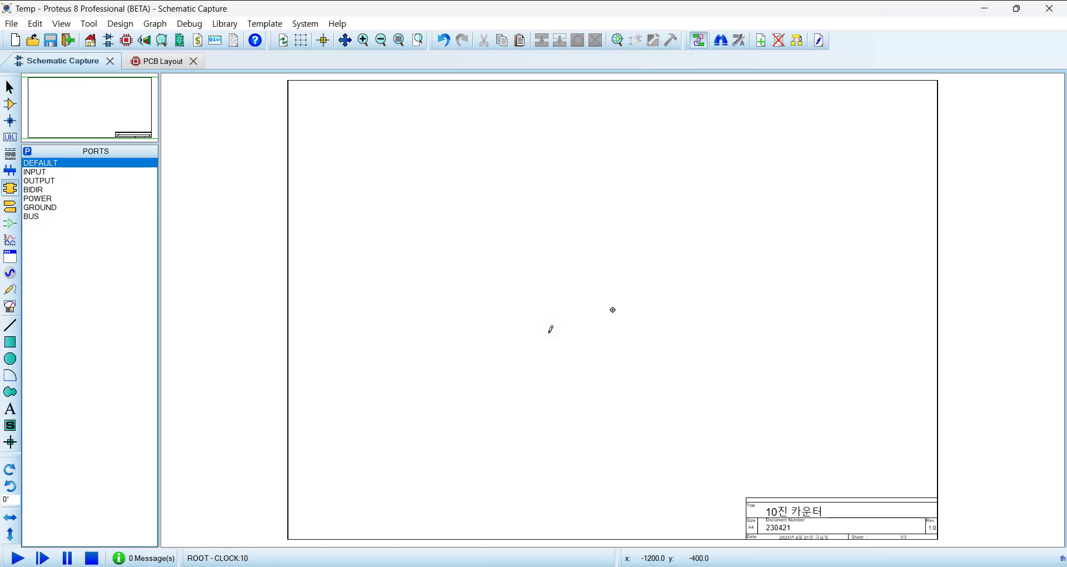
Exit the CLOCK child sheet to its parent sheet CIRCUIT_1.
key(ctrl+c)
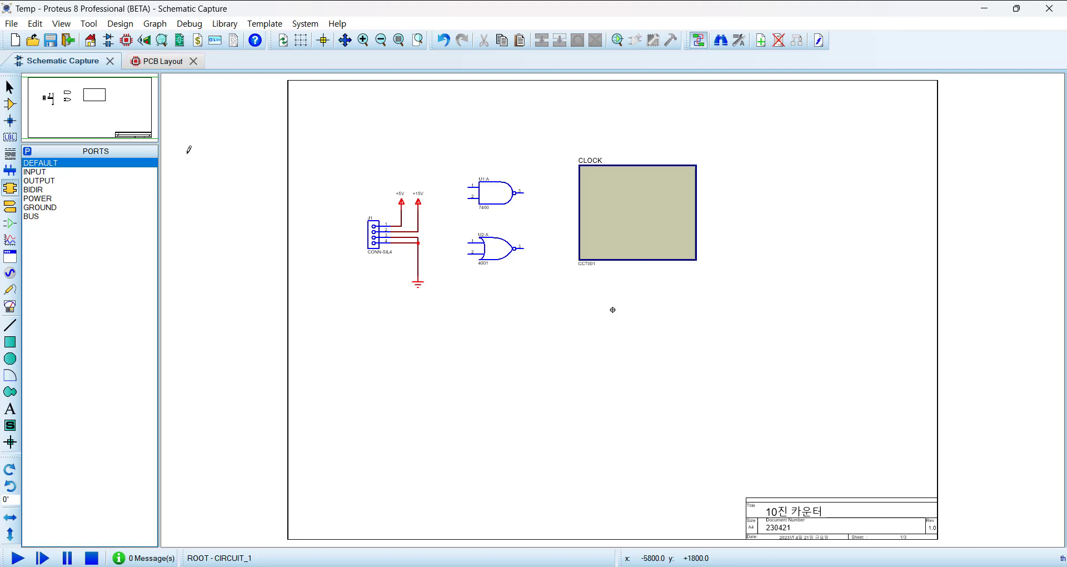
click(120, 23)
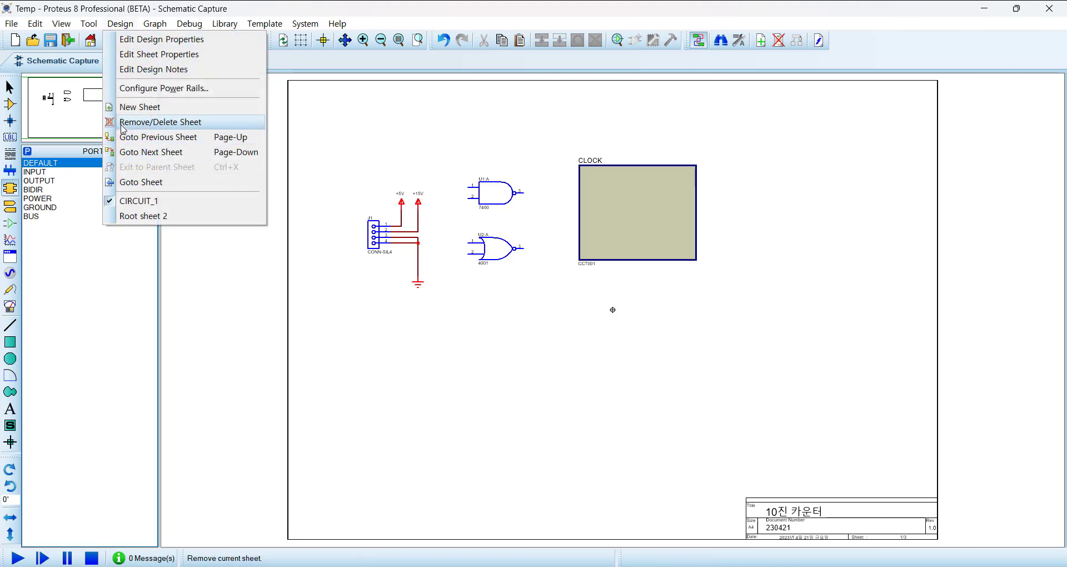
key(Escape)
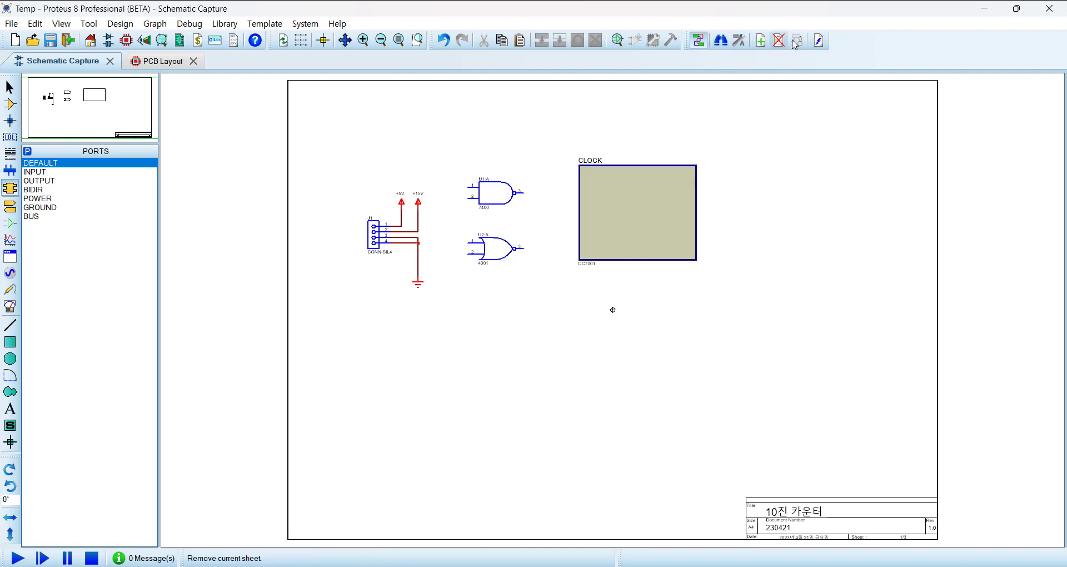
Open Root sheet 2 from the Goto Sheet hierarchy, and switch back to the CIRCUIT_1 sheet.
click(132, 25)
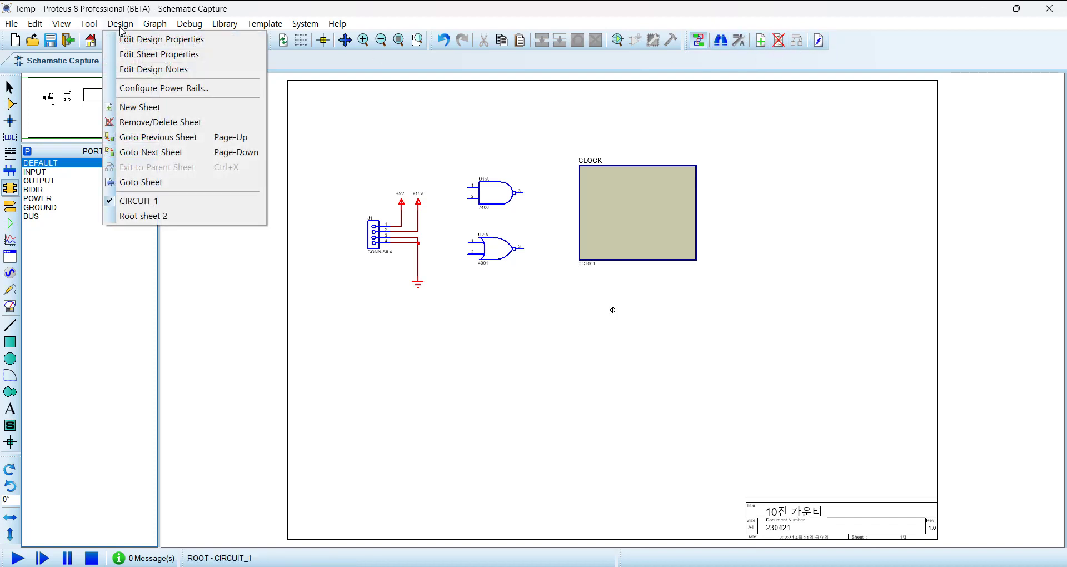
click(176, 183)
click(450, 275)
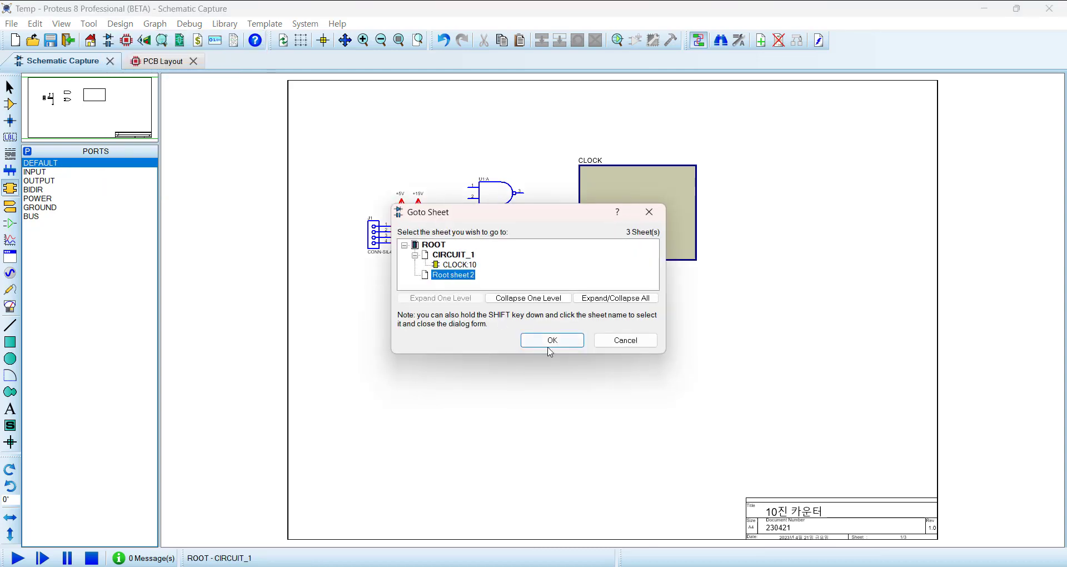
click(552, 340)
click(127, 26)
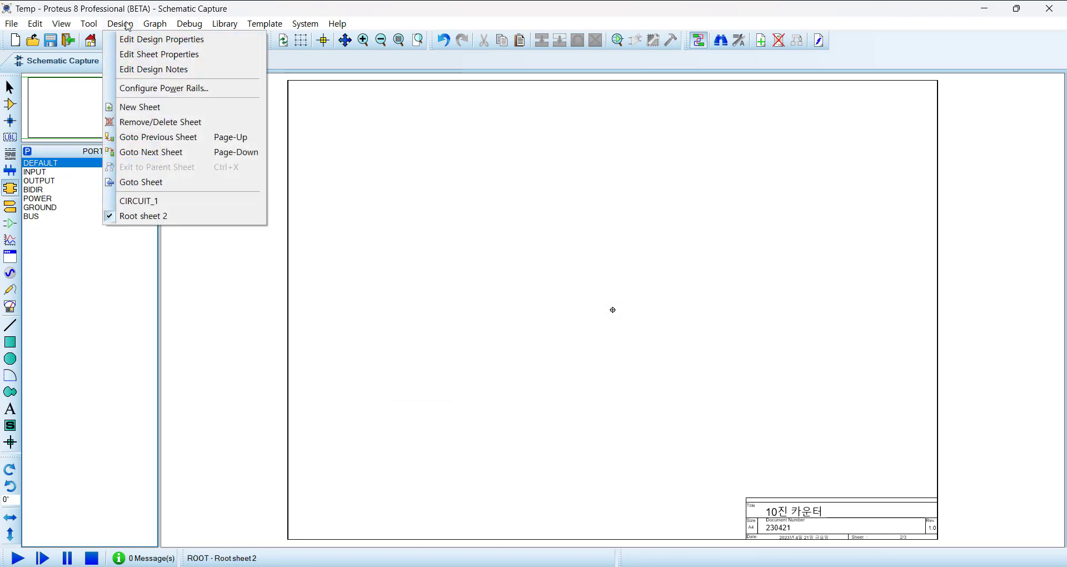
click(168, 203)
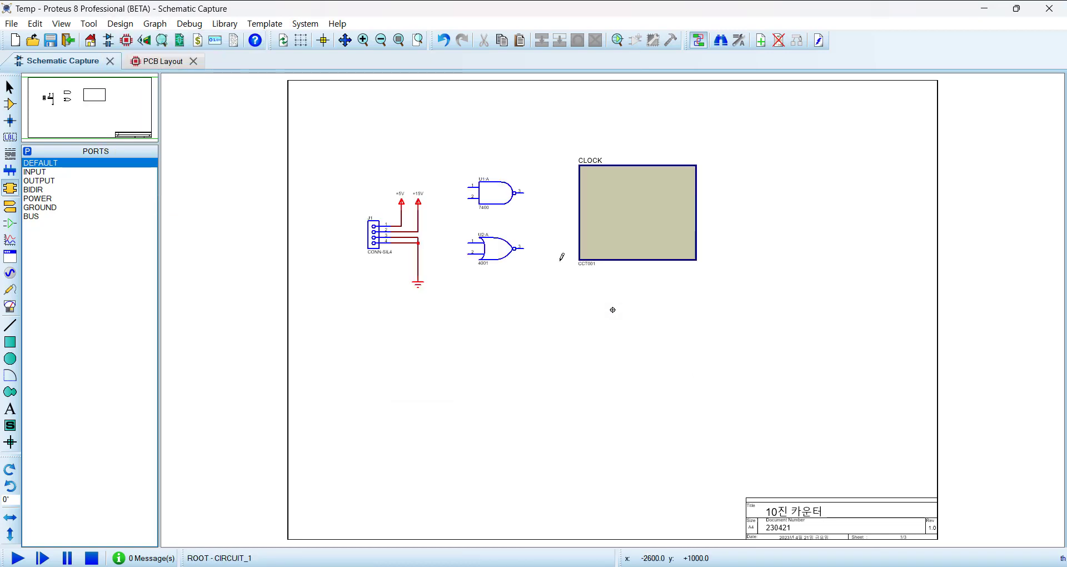
click(120, 25)
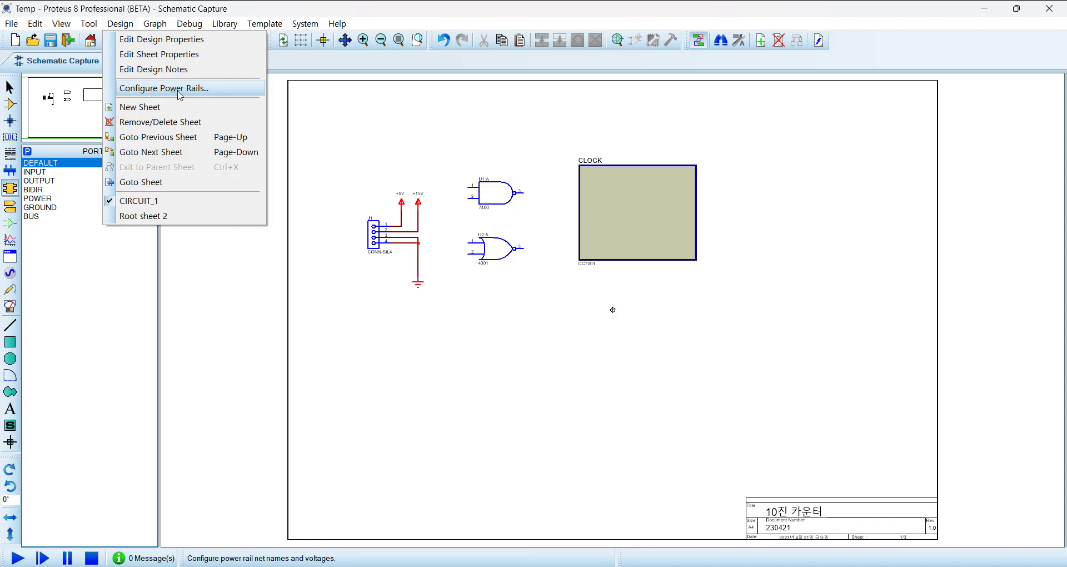
mouse_move(155, 24)
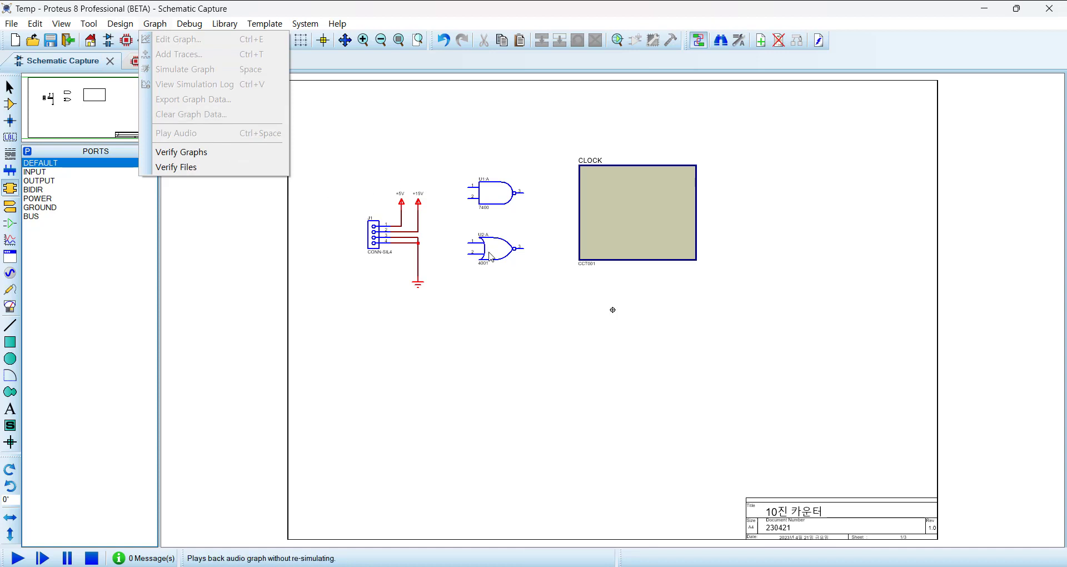
click(396, 174)
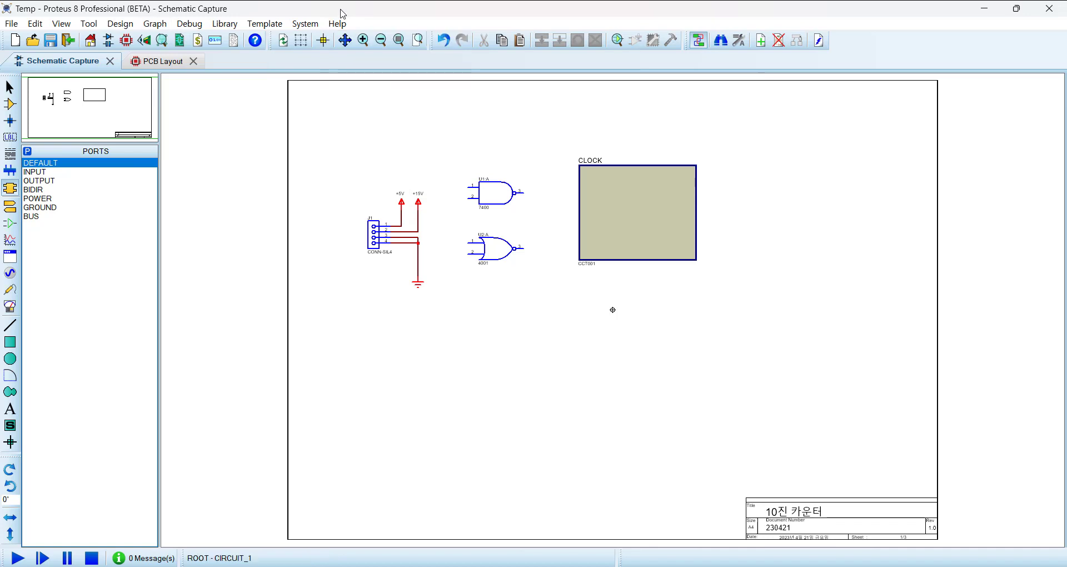
Delete the connector circuit, both logic gates and the CLOCK subcircuit block from CIRCUIT_1.
drag(335, 120, 562, 316)
key(Delete)
drag(524, 129, 775, 315)
key(Delete)
Place a 555 timer component in the upper part of the empty CIRCUIT_1 sheet.
click(11, 107)
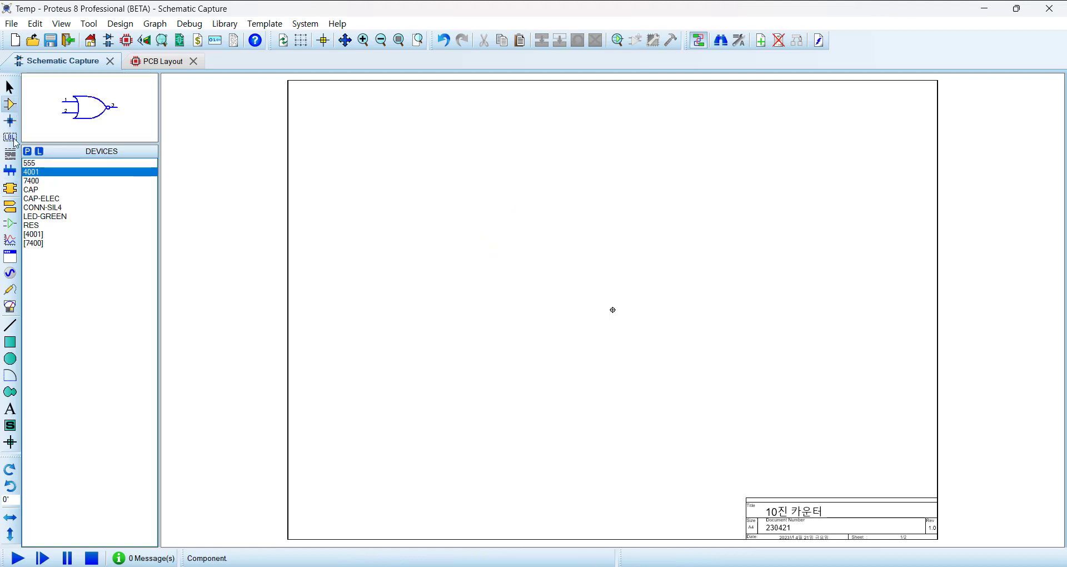
click(31, 163)
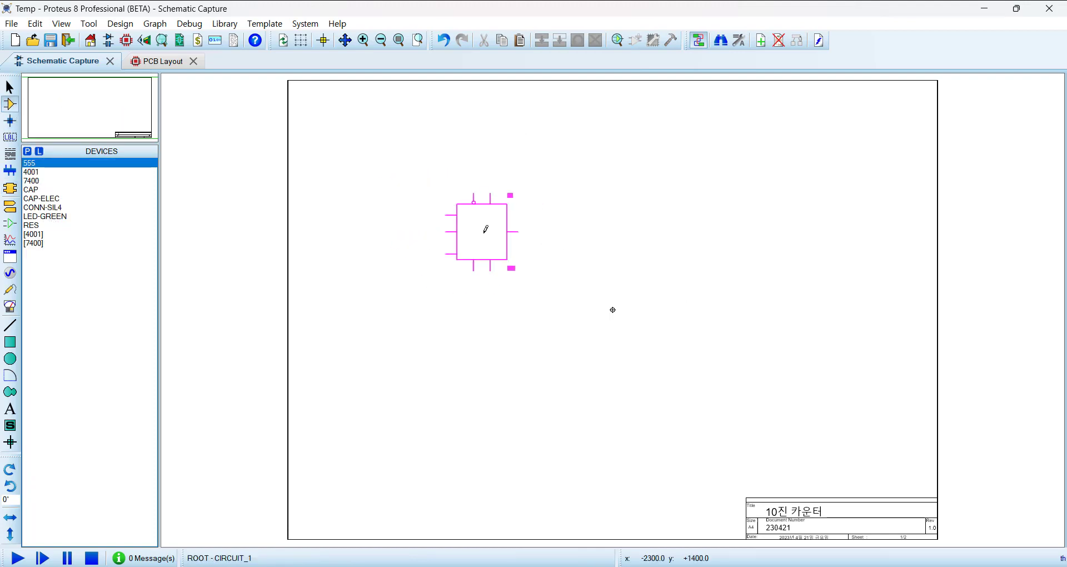
click(485, 229)
scroll(495, 244, up, 2)
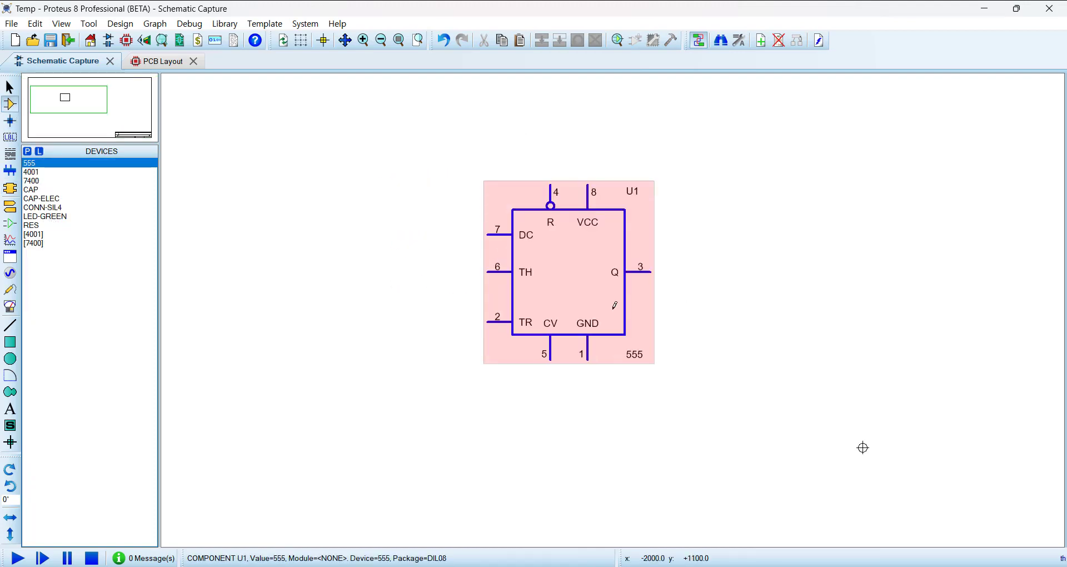
Place two vertical RES resistors, rotated 90°, one above the other beside the 555 timer's DC, TH and TR pins.
click(31, 225)
key(KP_Add)
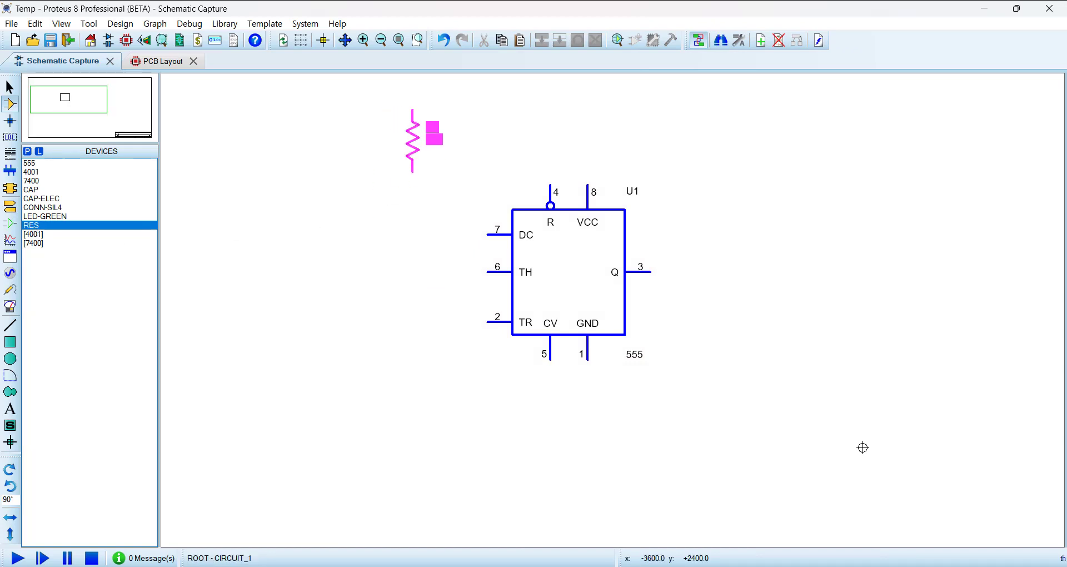
click(412, 140)
click(409, 275)
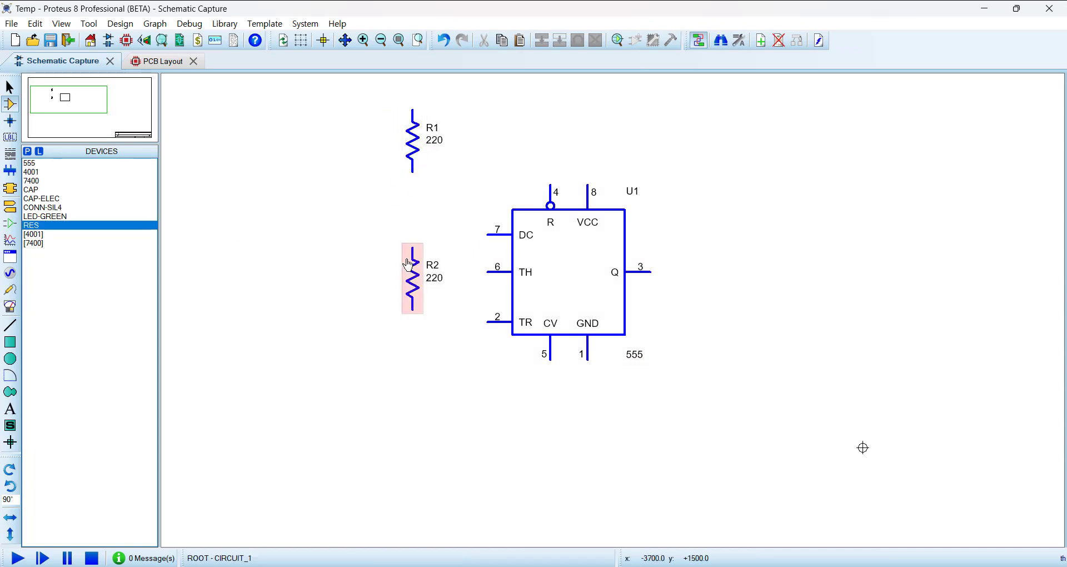
Wire resistors R1 and R2 in series, and connect the 555 timer's DC pin to the wire between them.
click(412, 247)
click(412, 165)
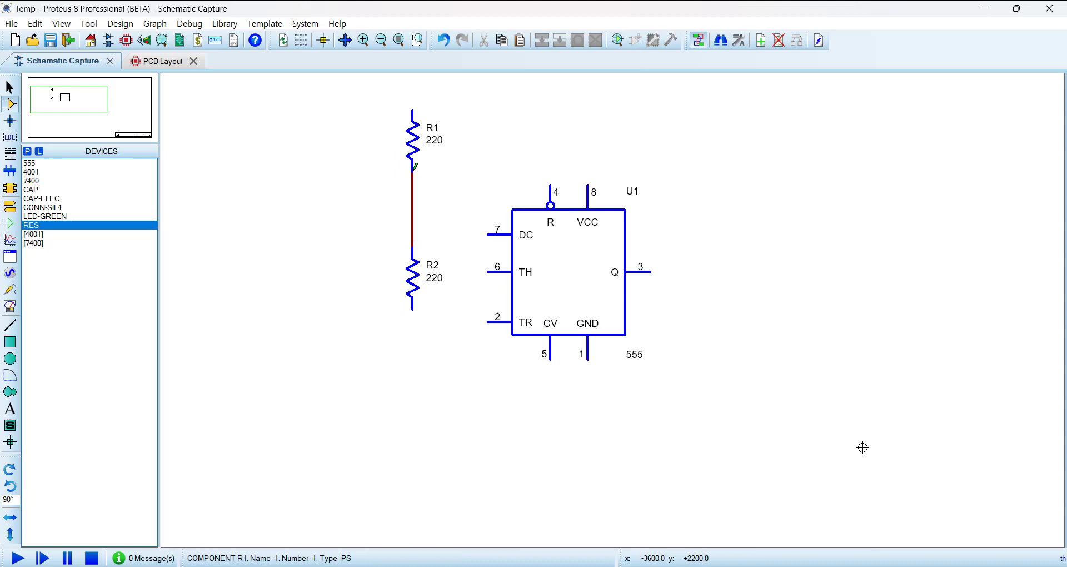
click(488, 234)
click(413, 222)
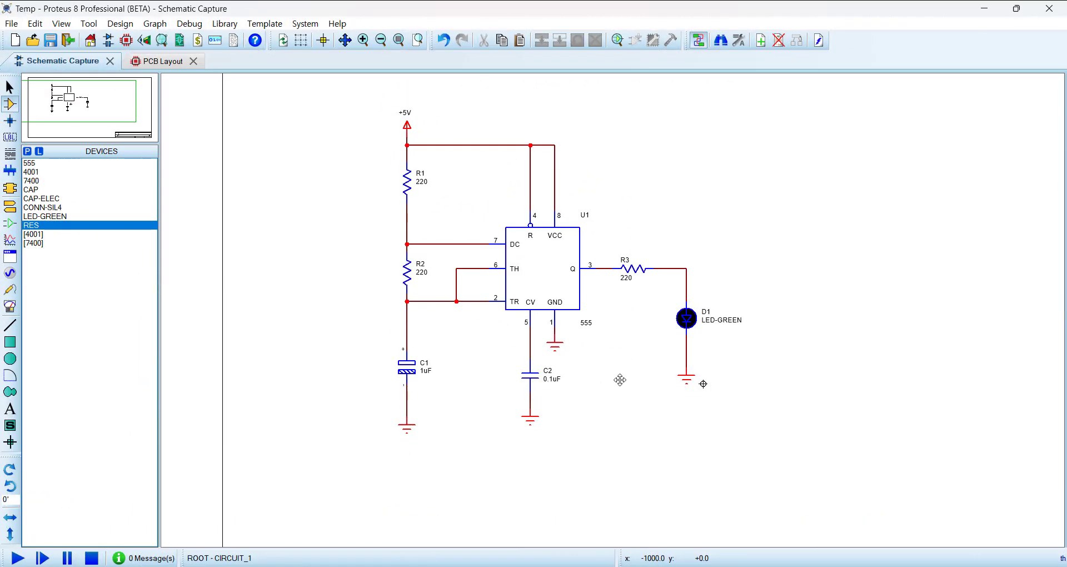
drag(619, 376, 469, 364)
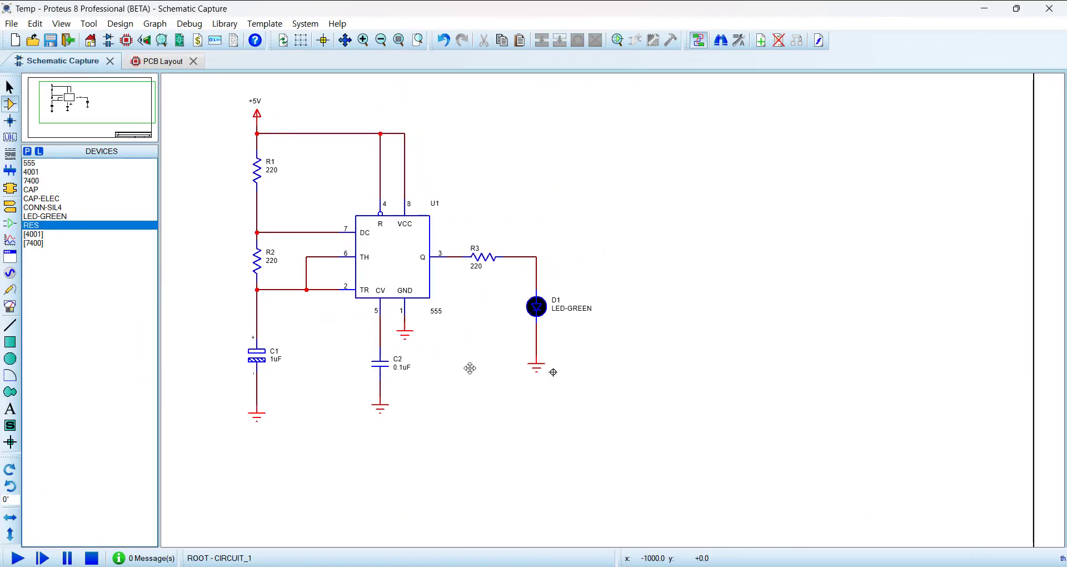
click(157, 25)
click(181, 4)
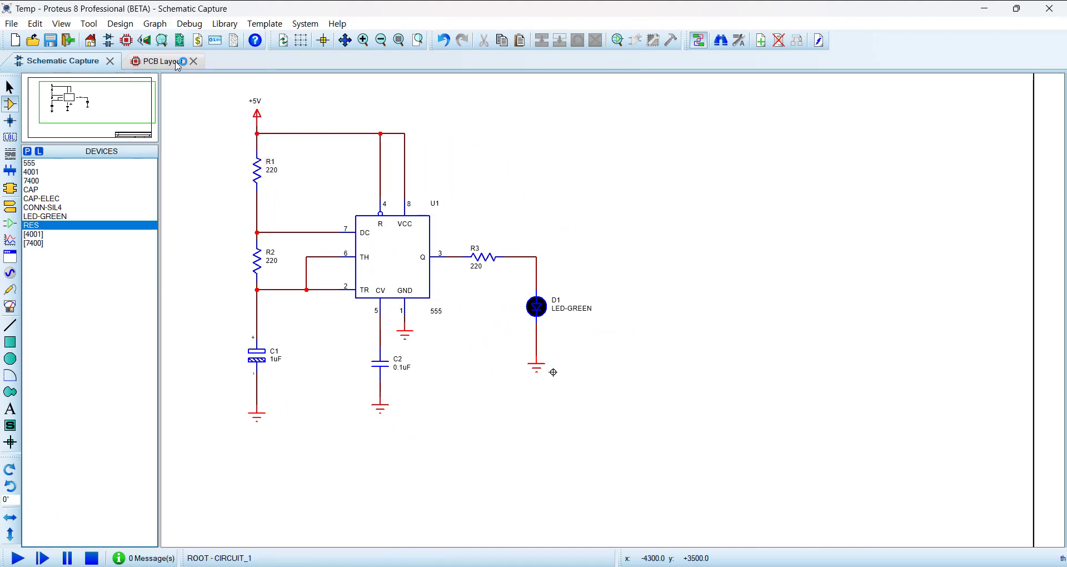
click(159, 25)
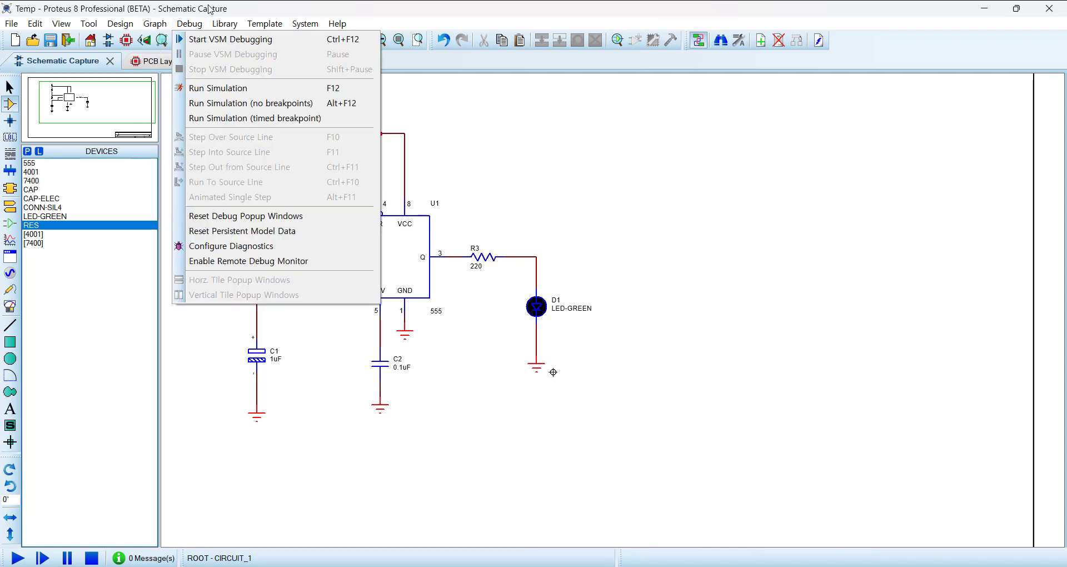
click(116, 246)
Place a DIGITAL simulation graph in the free area beside the 555 LED circuit.
click(10, 239)
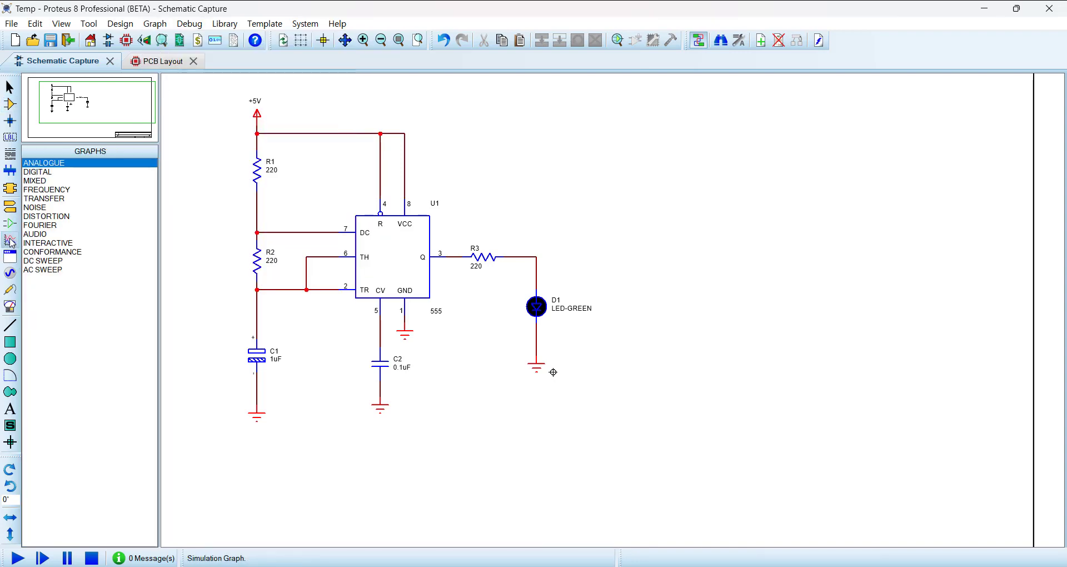
click(44, 171)
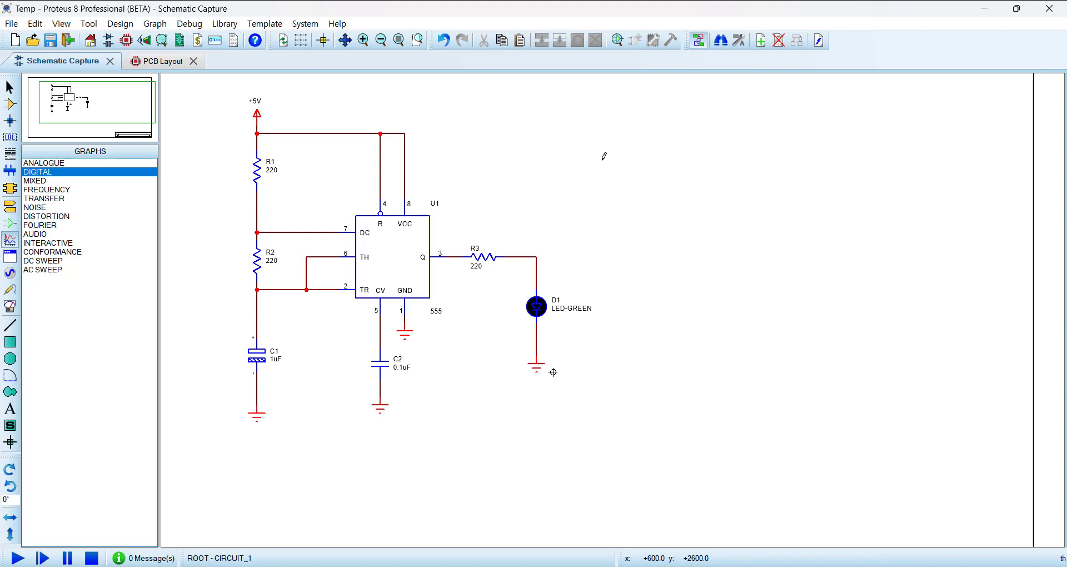
drag(602, 158, 810, 280)
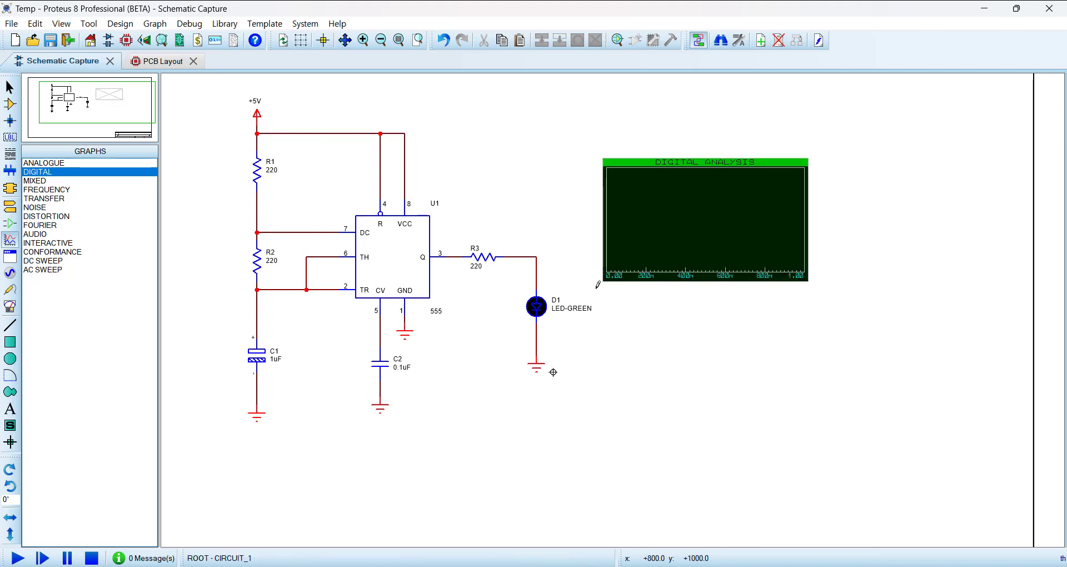
Place a voltage probe on the wire between the 555's Q pin and R3, and add it to the digital graph.
click(10, 290)
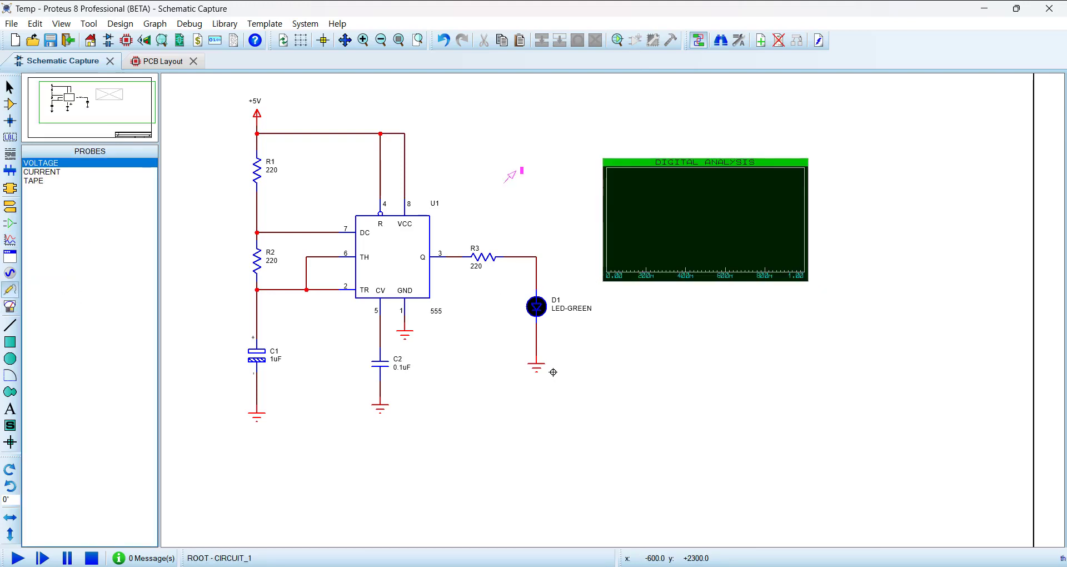
click(466, 255)
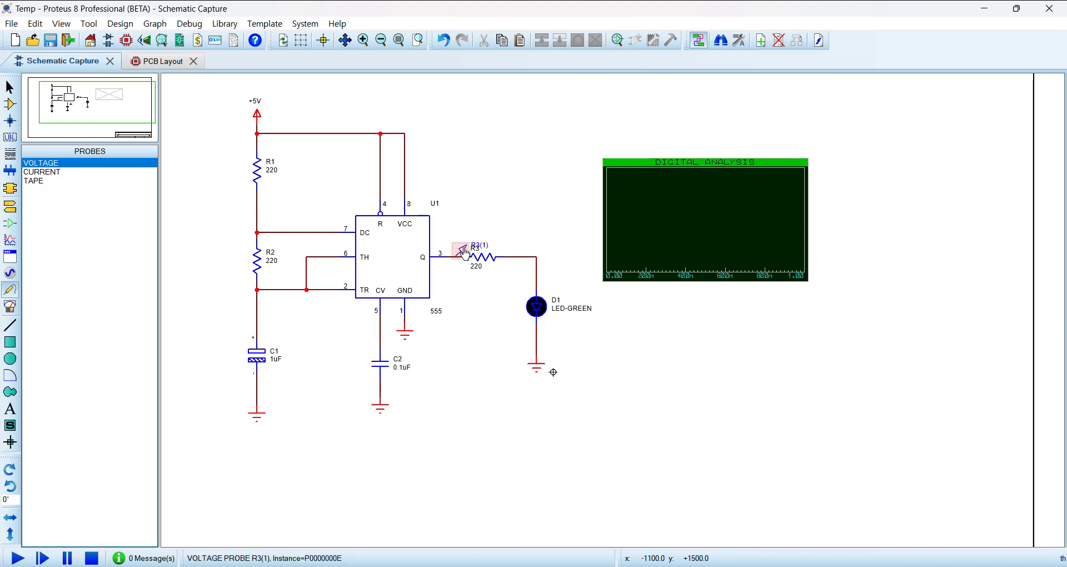
drag(465, 253, 655, 198)
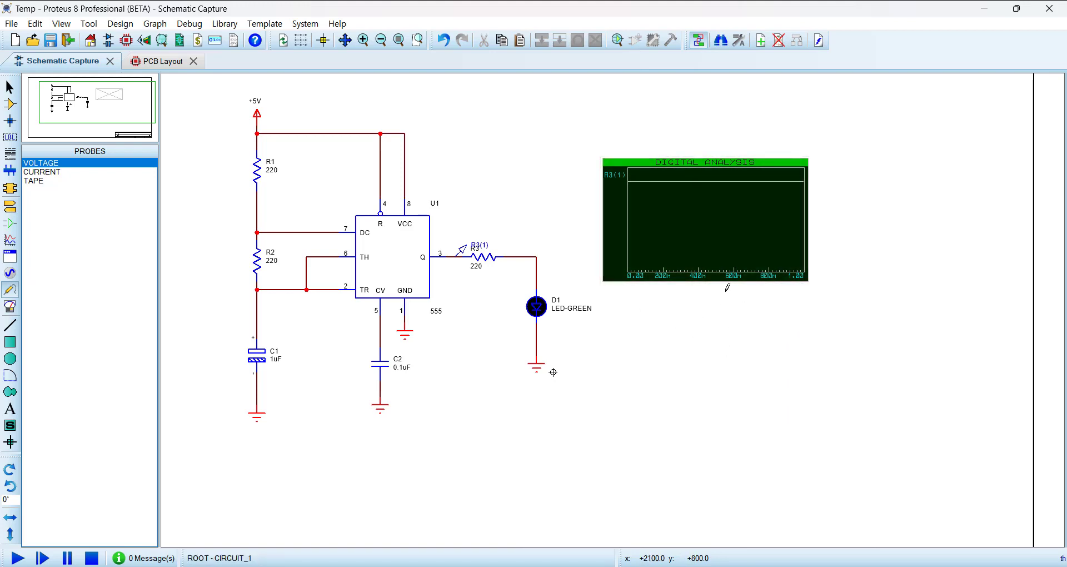
double_click(712, 224)
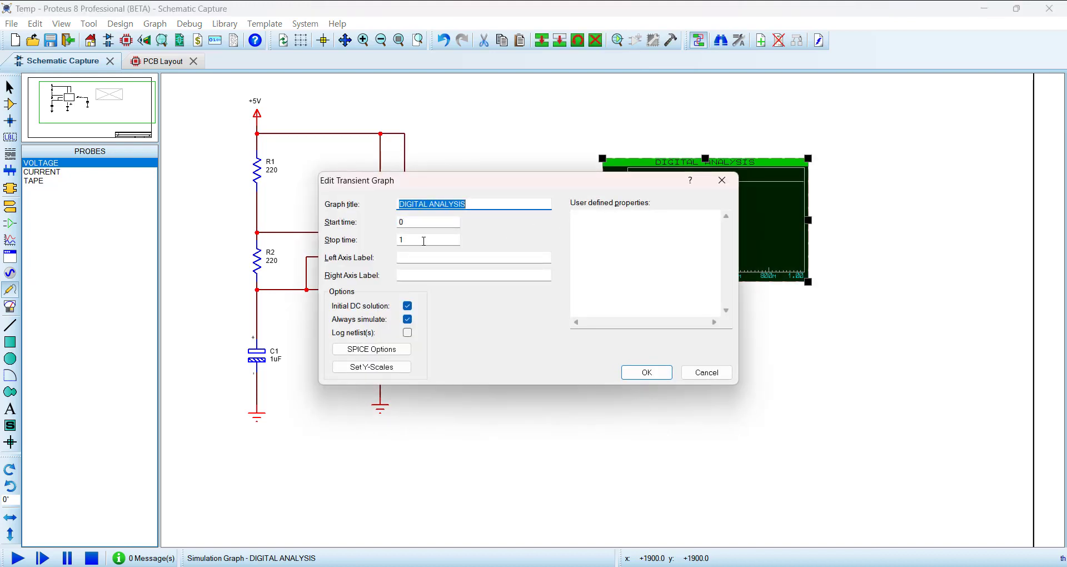
click(423, 240)
click(686, 374)
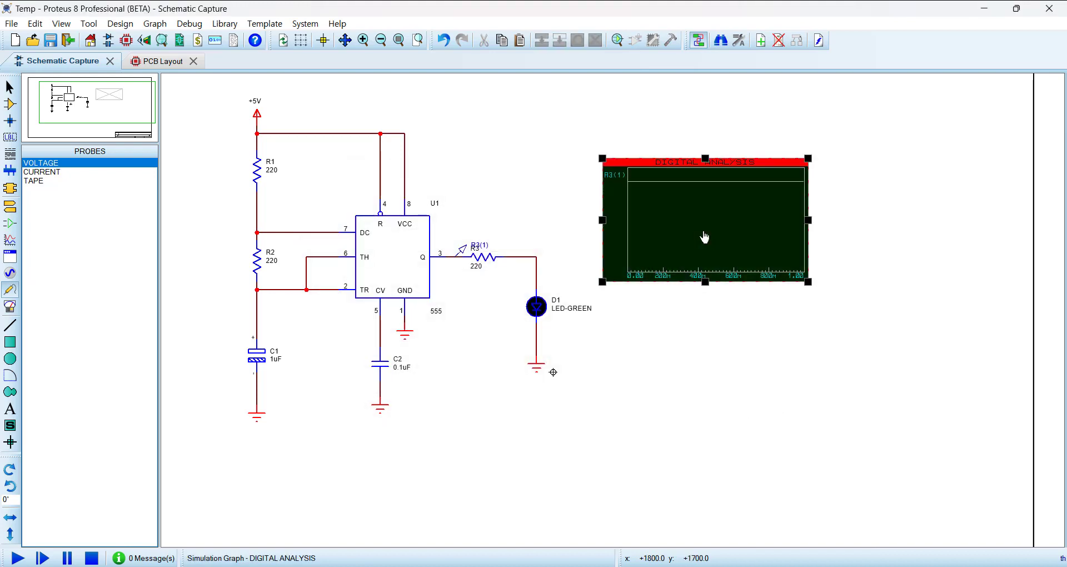
Set the stop time of the DIGITAL ANALYSIS graph to 5 in its Edit Graph settings.
click(155, 23)
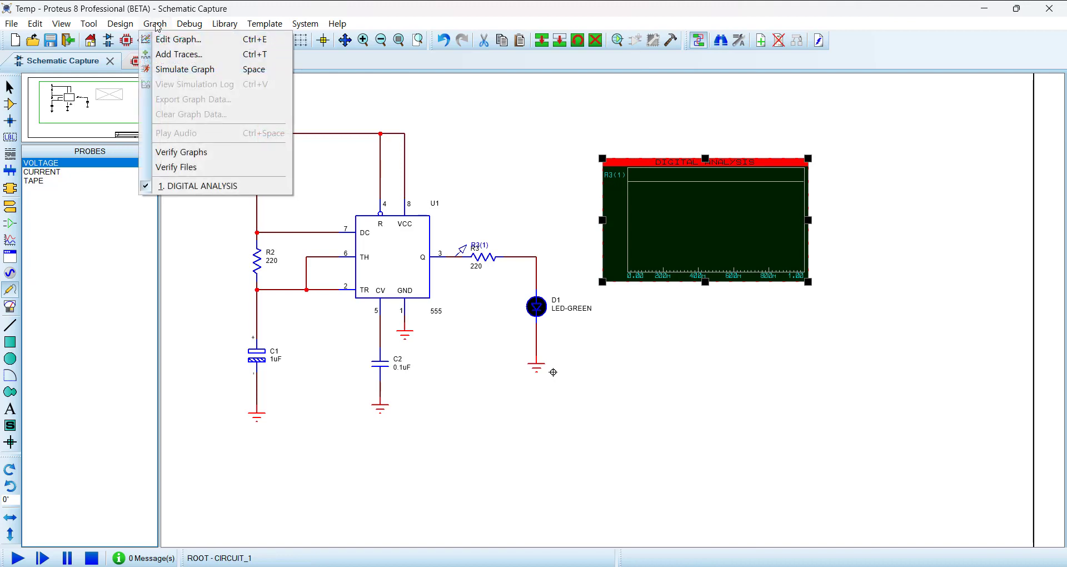
click(218, 43)
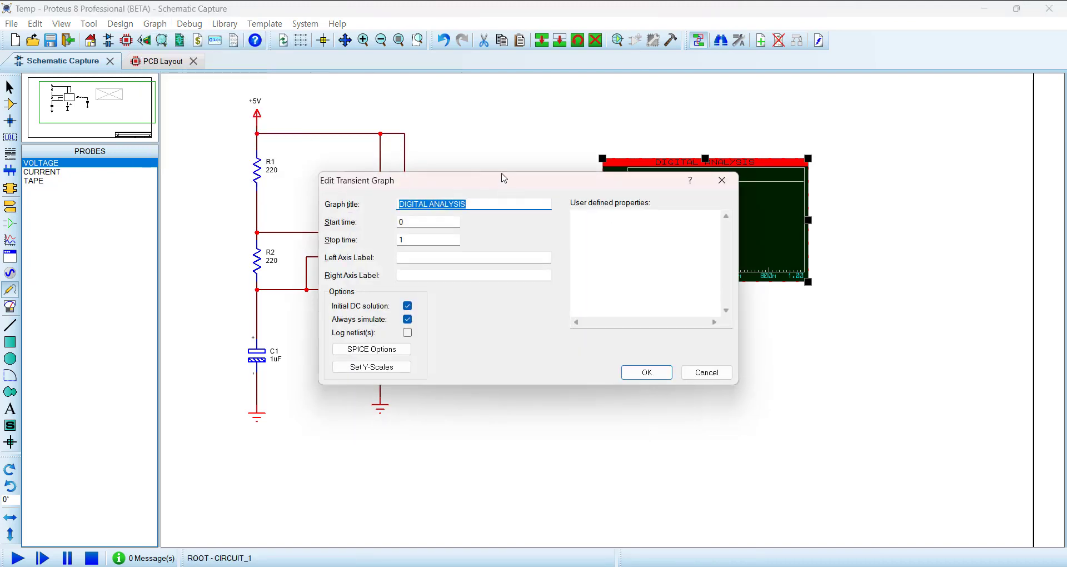
drag(504, 177, 309, 104)
double_click(224, 166)
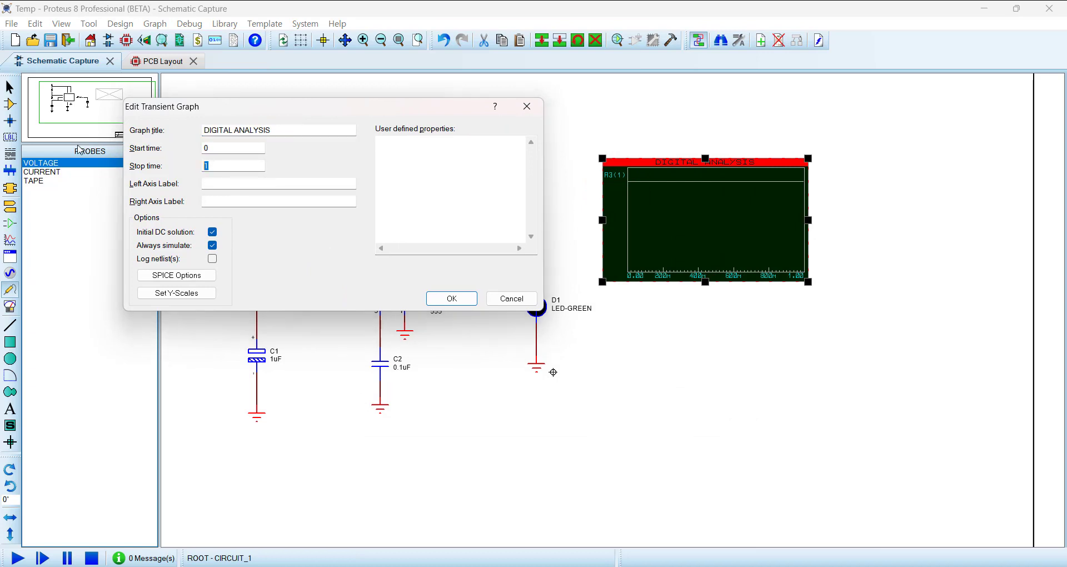
text(5)
click(452, 298)
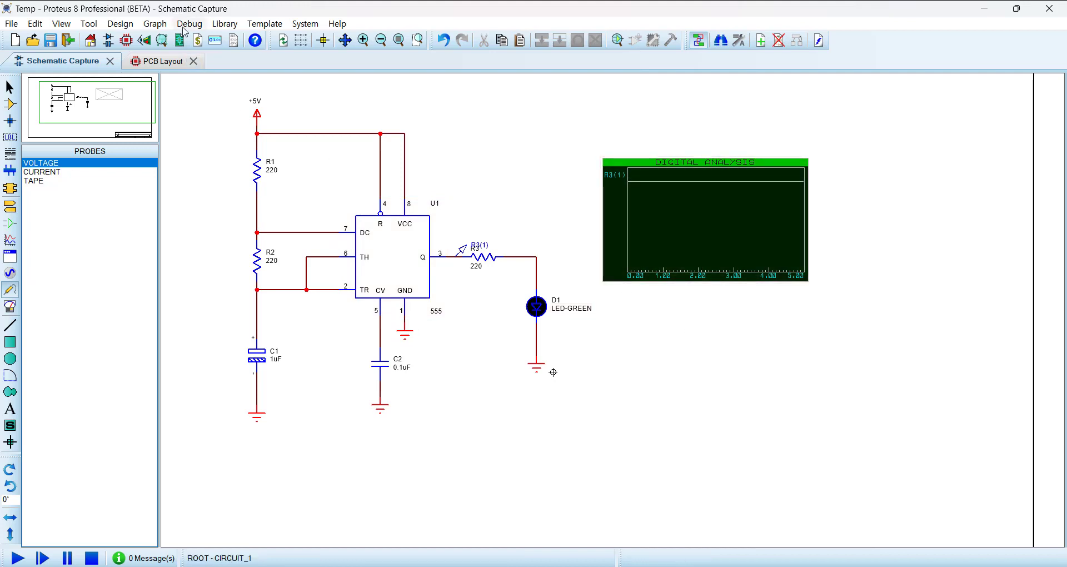
Delete the R3(1) trace from the DIGITAL ANALYSIS graph.
click(155, 23)
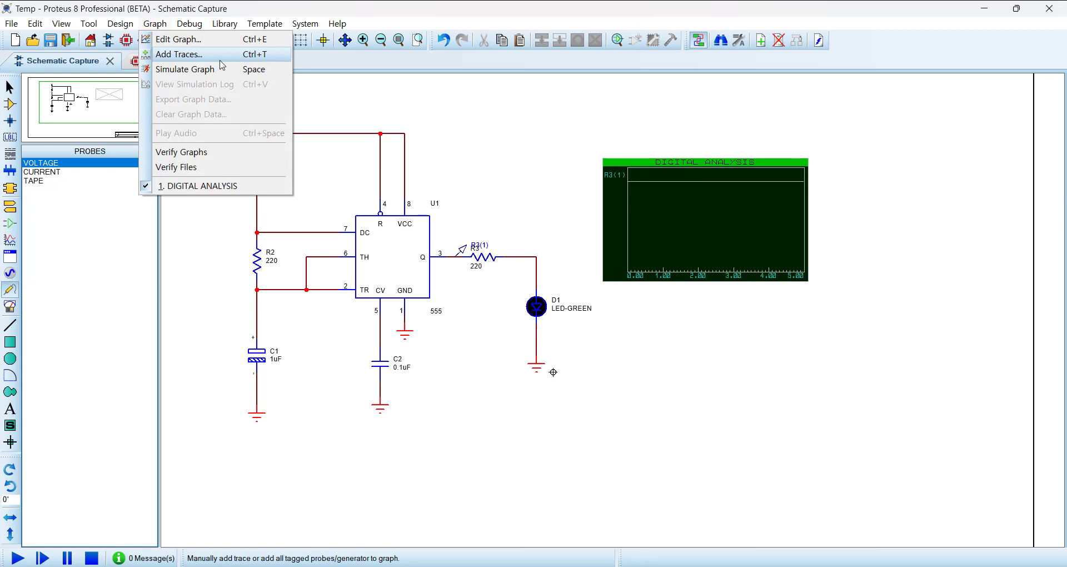
click(328, 8)
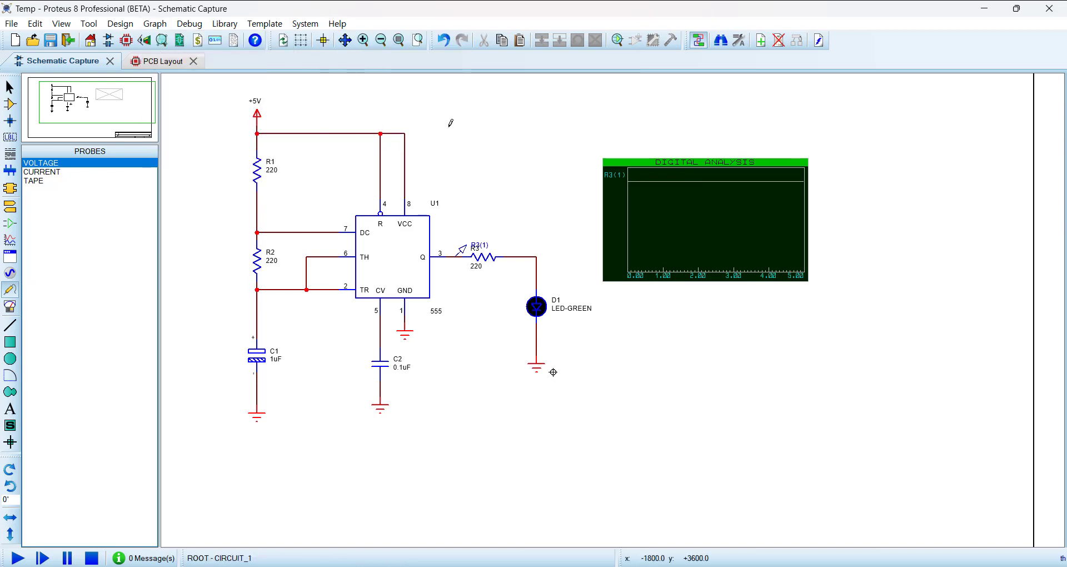
right_click(615, 181)
click(643, 209)
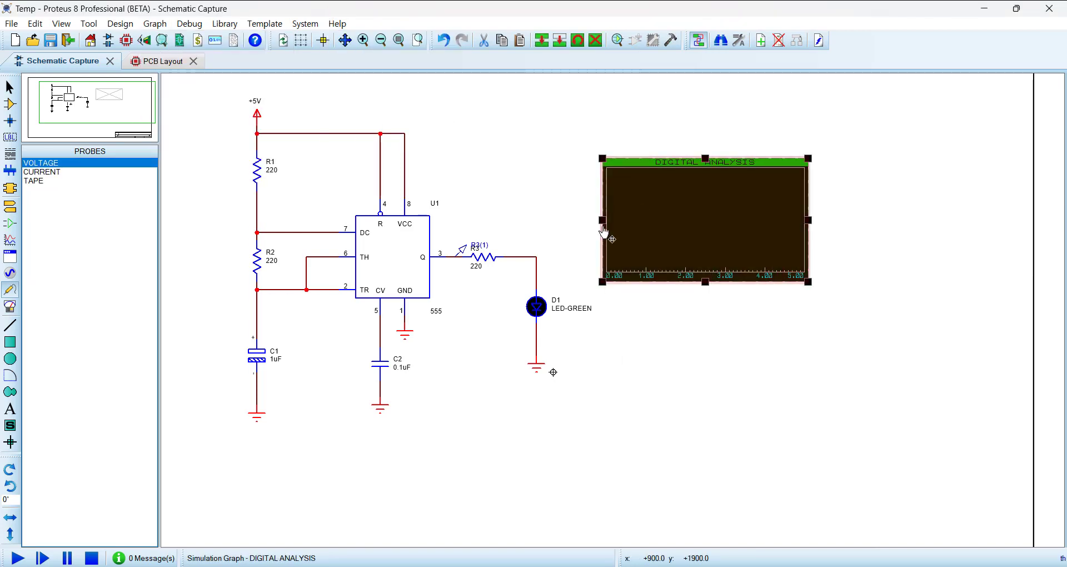
Delete the R3(1) voltage probe from the wire between the 555's Q pin and R3.
click(519, 147)
mouse_move(578, 126)
mouse_down()
mouse_move(628, 225)
mouse_move(890, 323)
mouse_up()
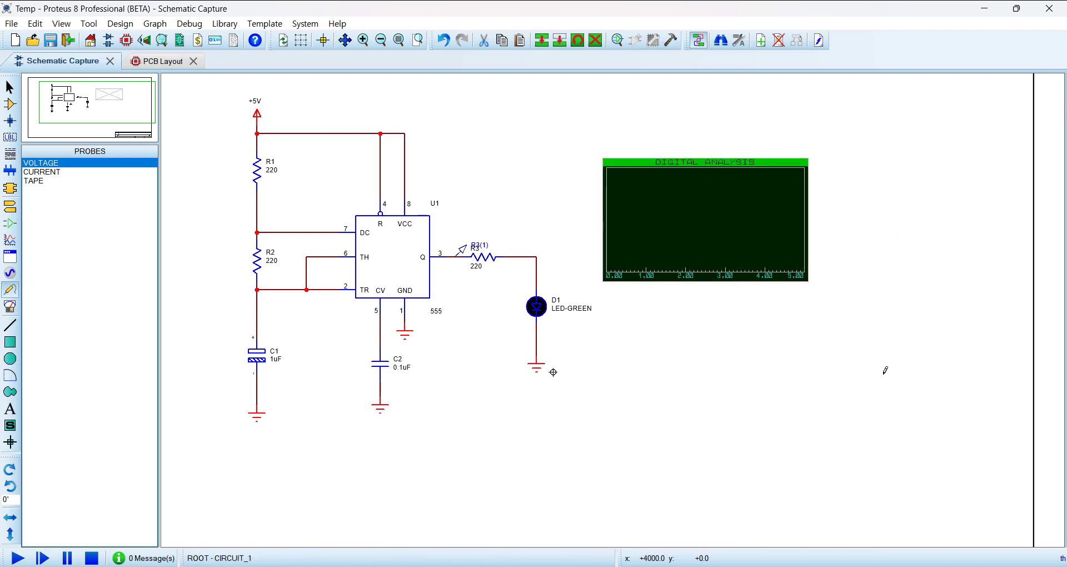
click(460, 254)
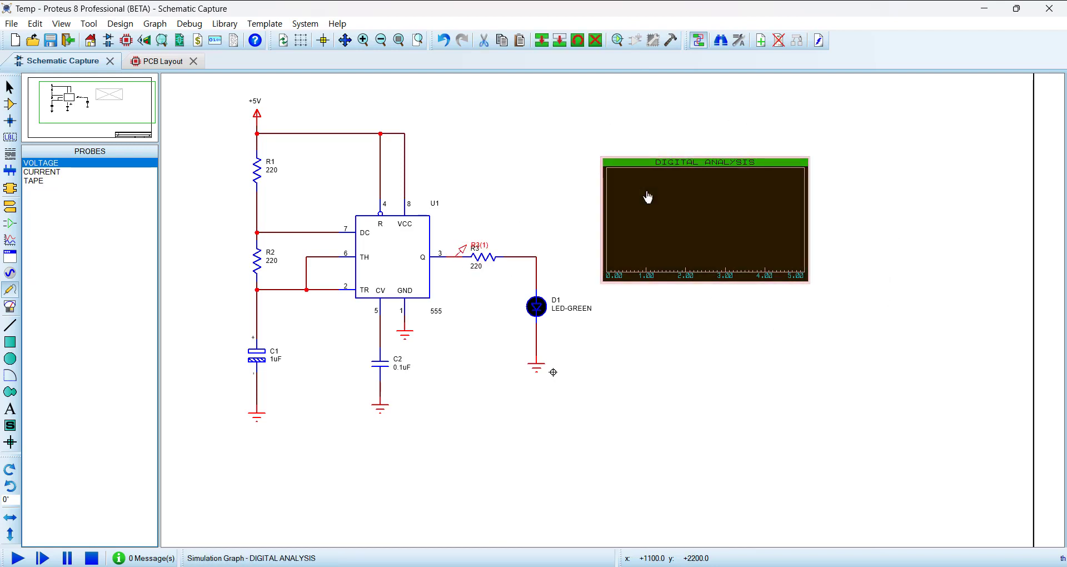
click(624, 363)
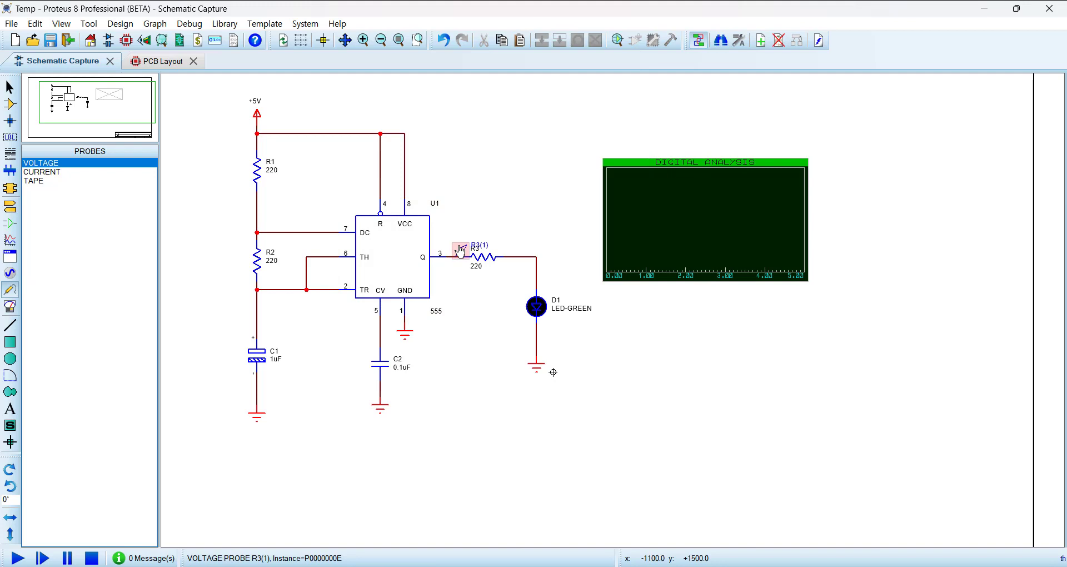
right_click(461, 247)
right_click(462, 248)
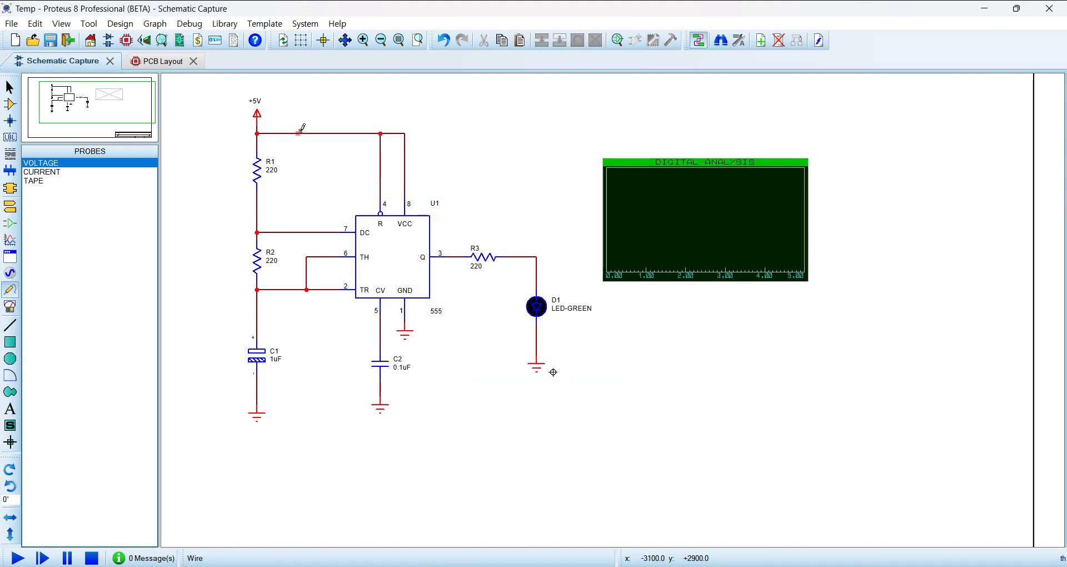
click(155, 24)
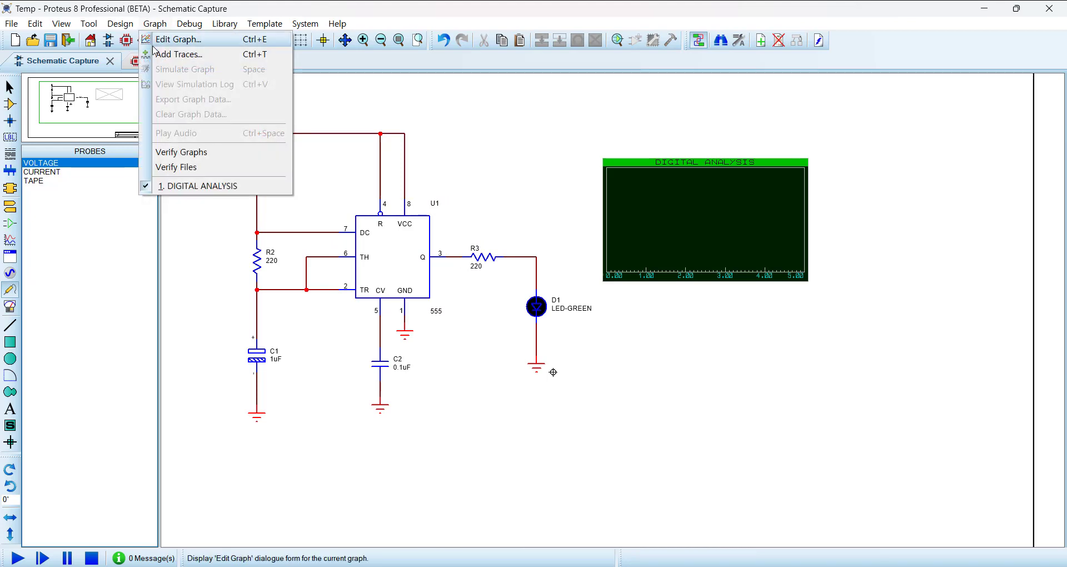
click(208, 54)
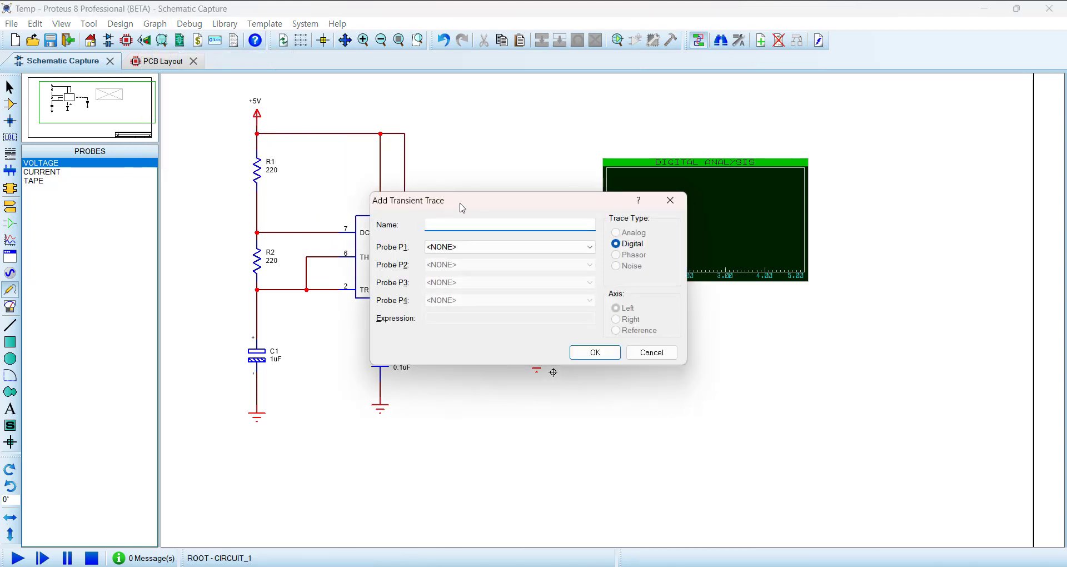
mouse_move(461, 207)
mouse_down()
mouse_move(668, 159)
mouse_move(708, 276)
mouse_up()
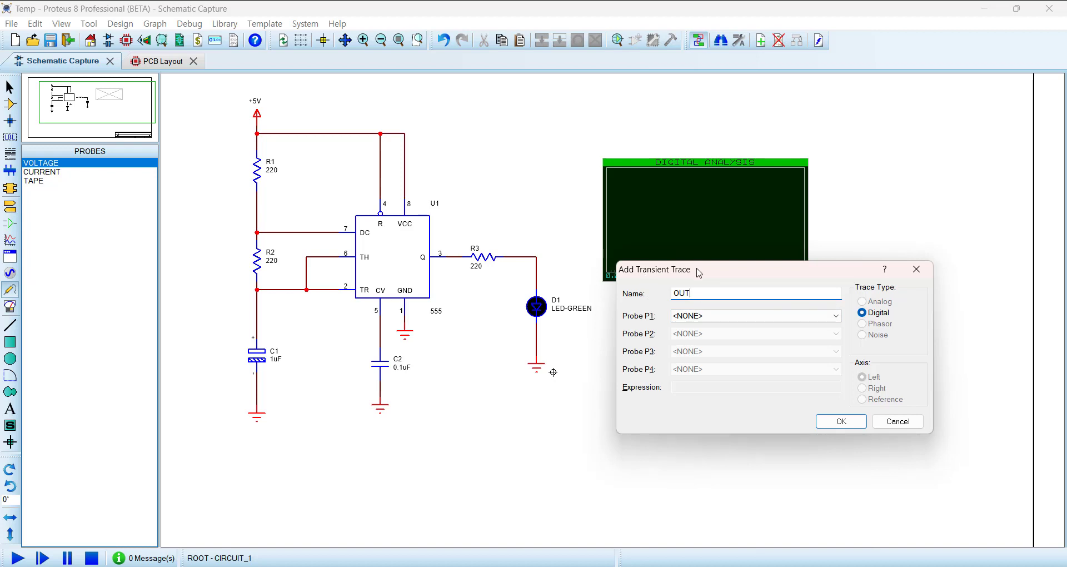
click(709, 318)
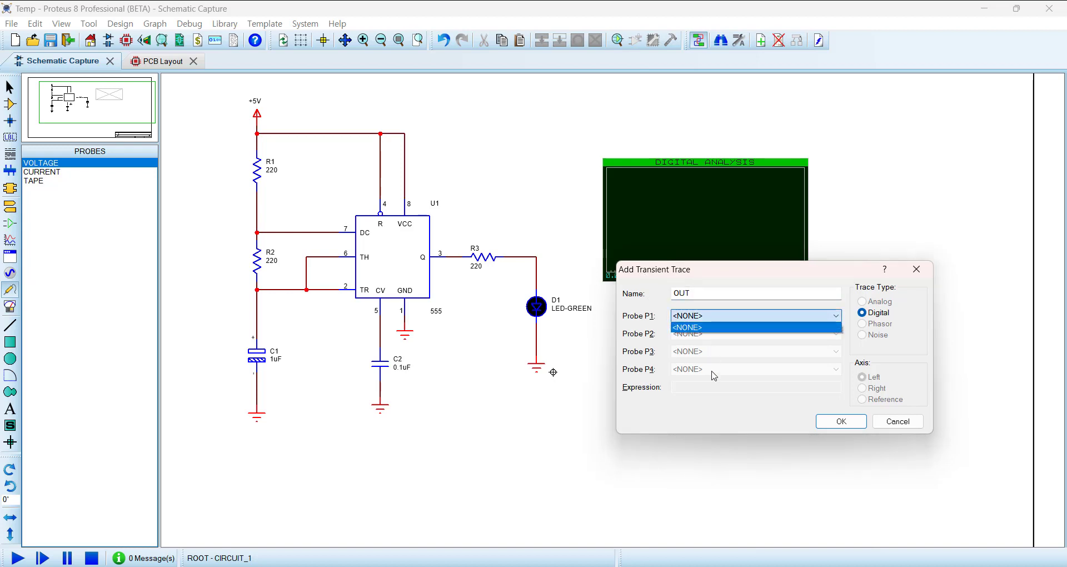
click(716, 276)
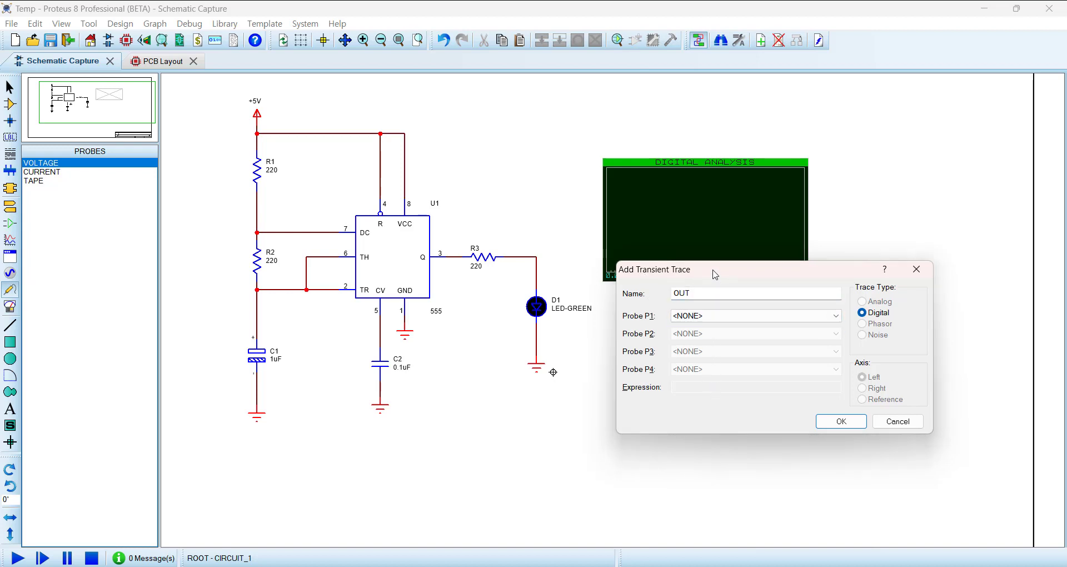
click(898, 422)
click(154, 23)
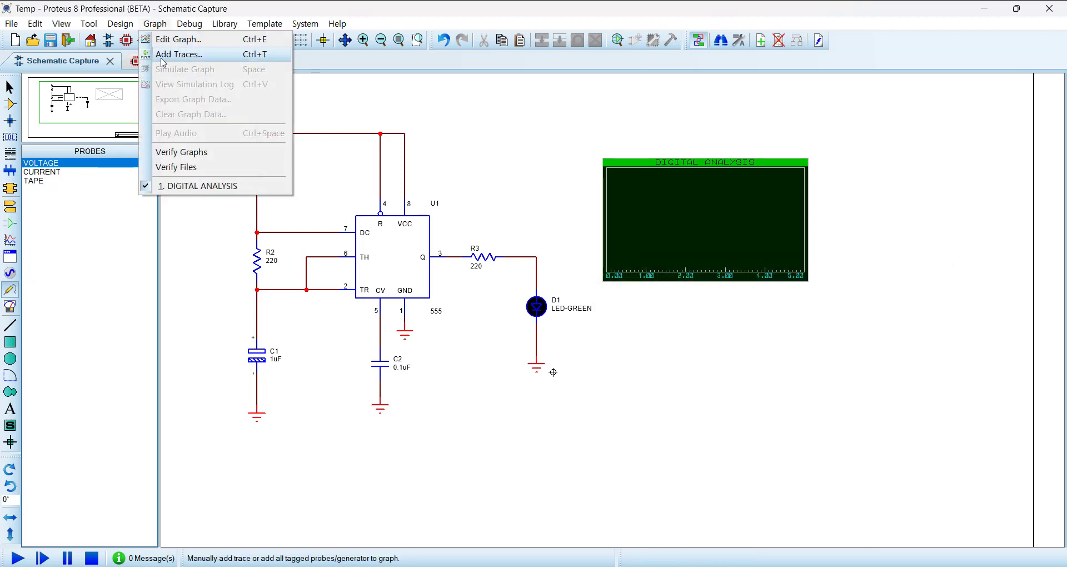
click(262, 10)
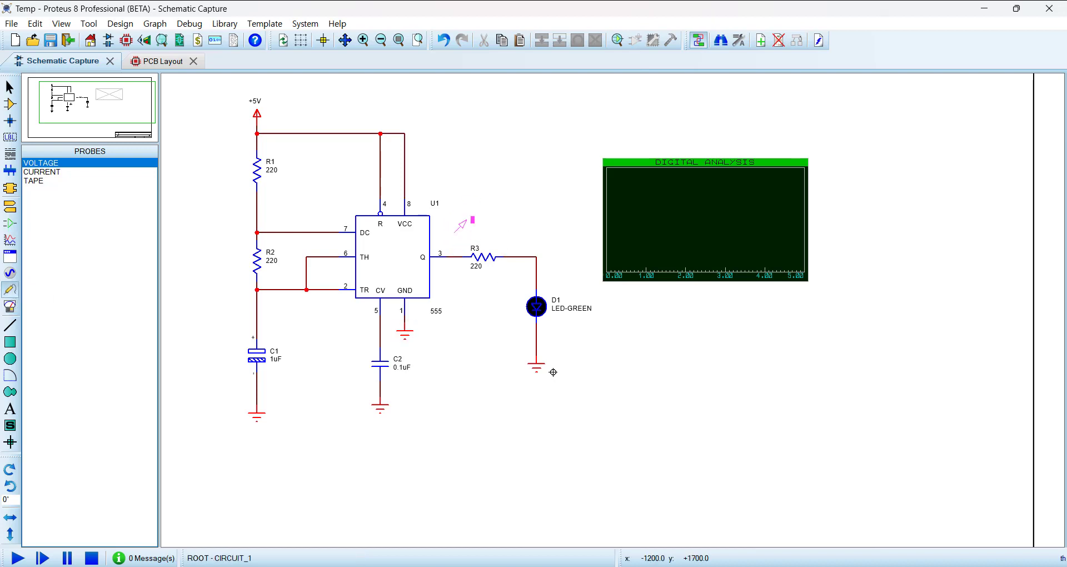
Shift R3 slightly away from the 555 and place a voltage probe on the wire between the Q pin and R3.
drag(489, 260, 506, 260)
click(496, 291)
click(492, 284)
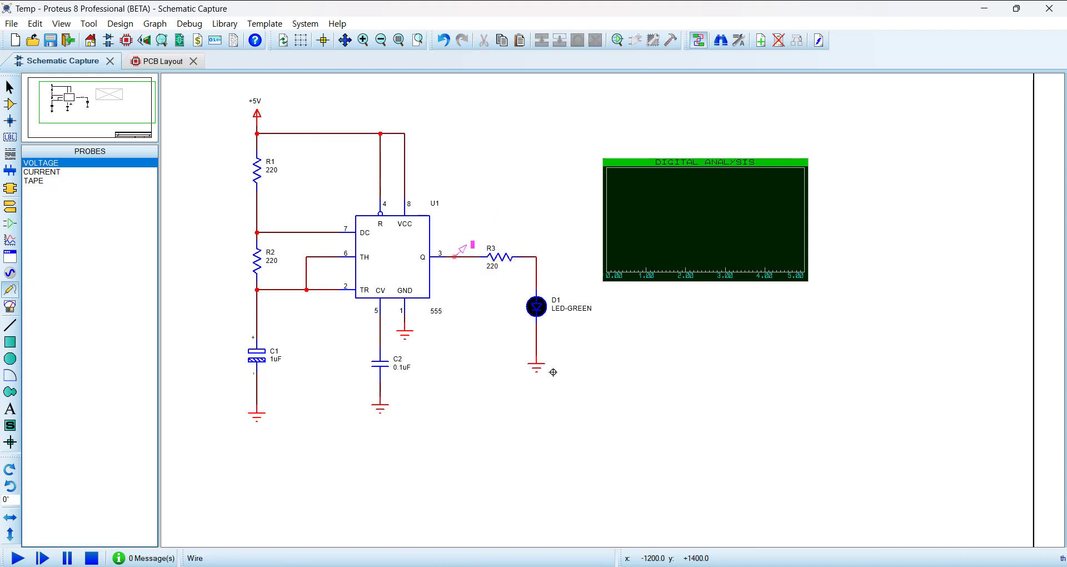
click(456, 256)
Rename the voltage probe on the 555's Q output as OUT.
double_click(462, 250)
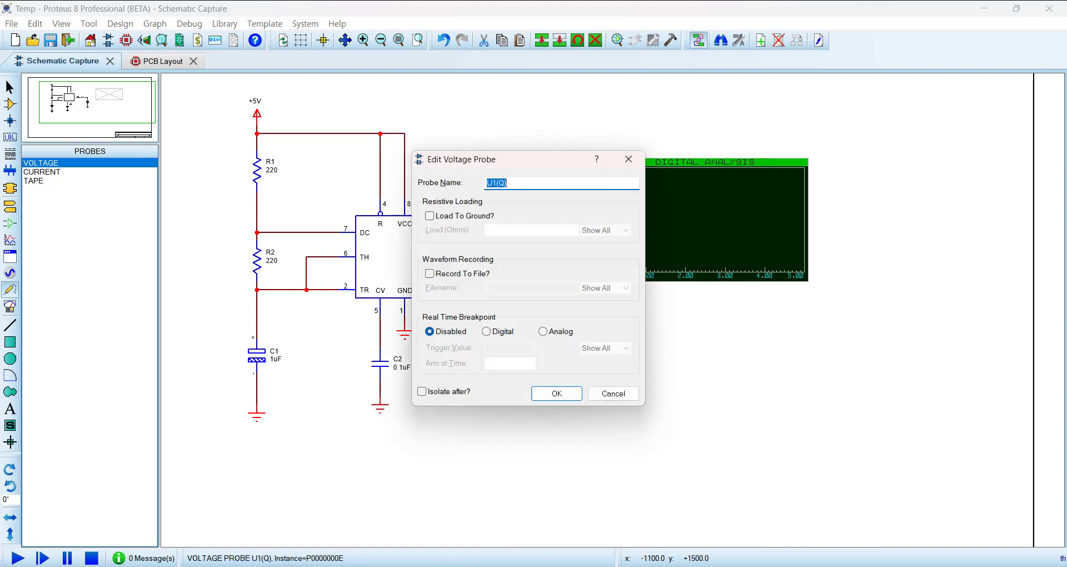
text(OUT)
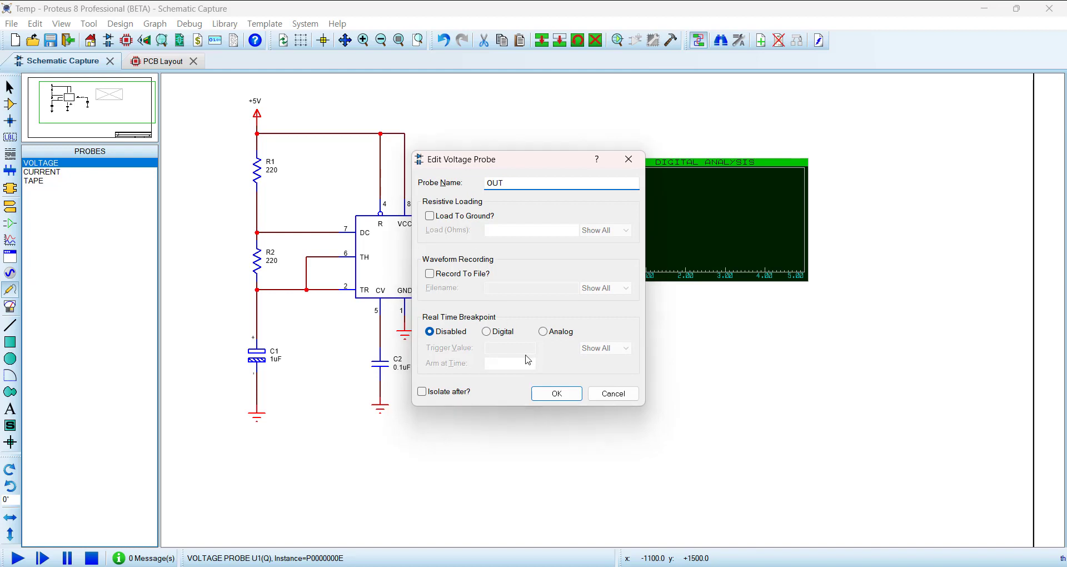
click(556, 393)
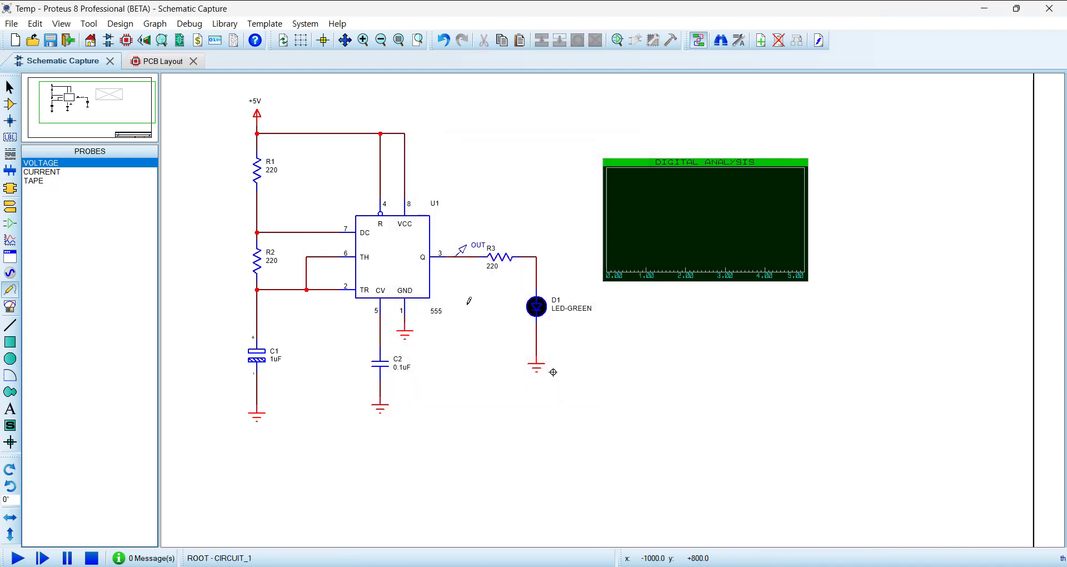
Tag the OUT probe and quick-add it as a trace to the DIGITAL ANALYSIS graph.
click(460, 249)
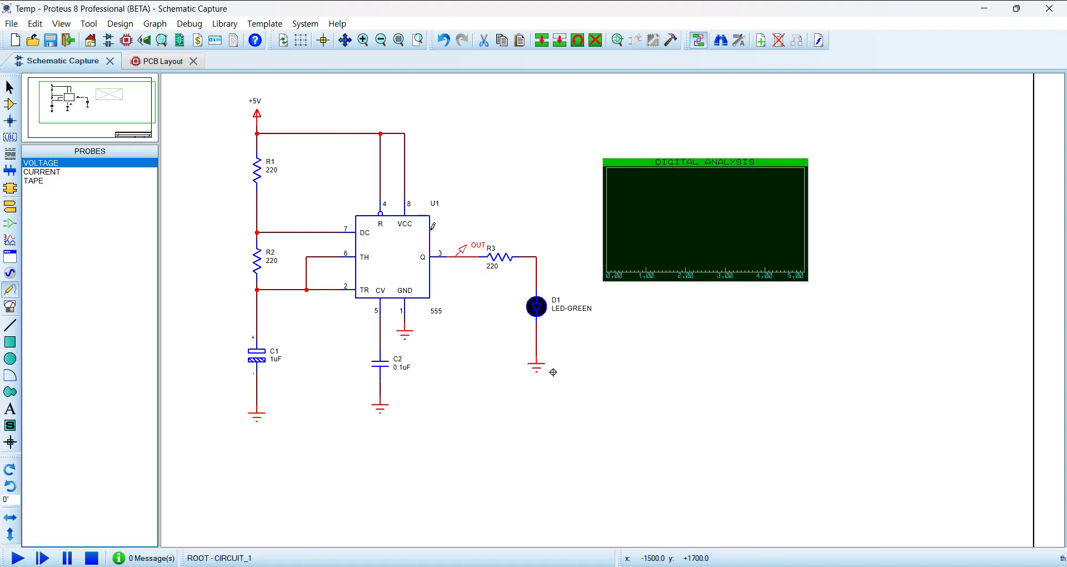
click(155, 23)
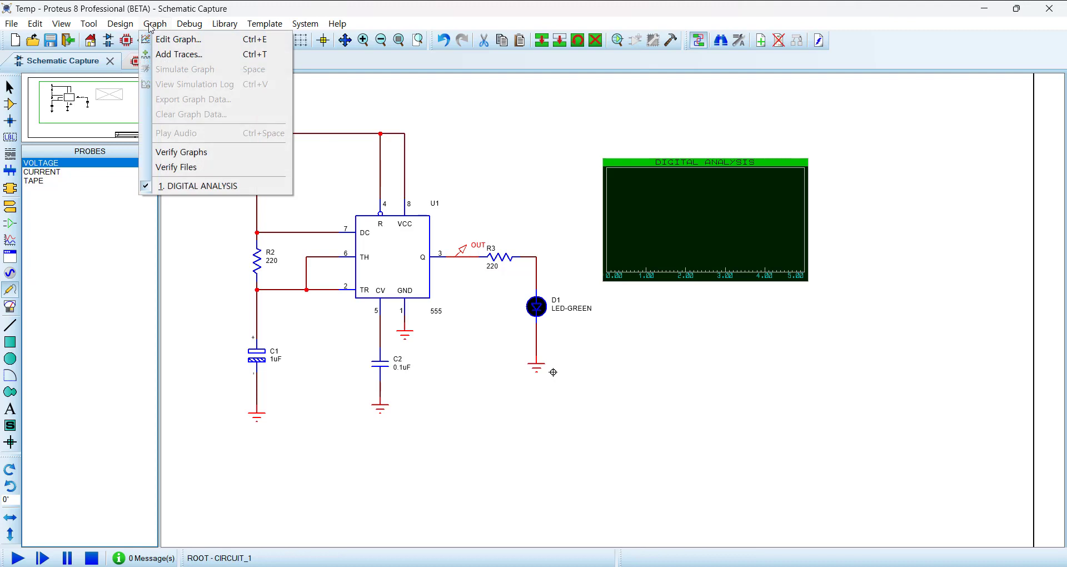
click(216, 57)
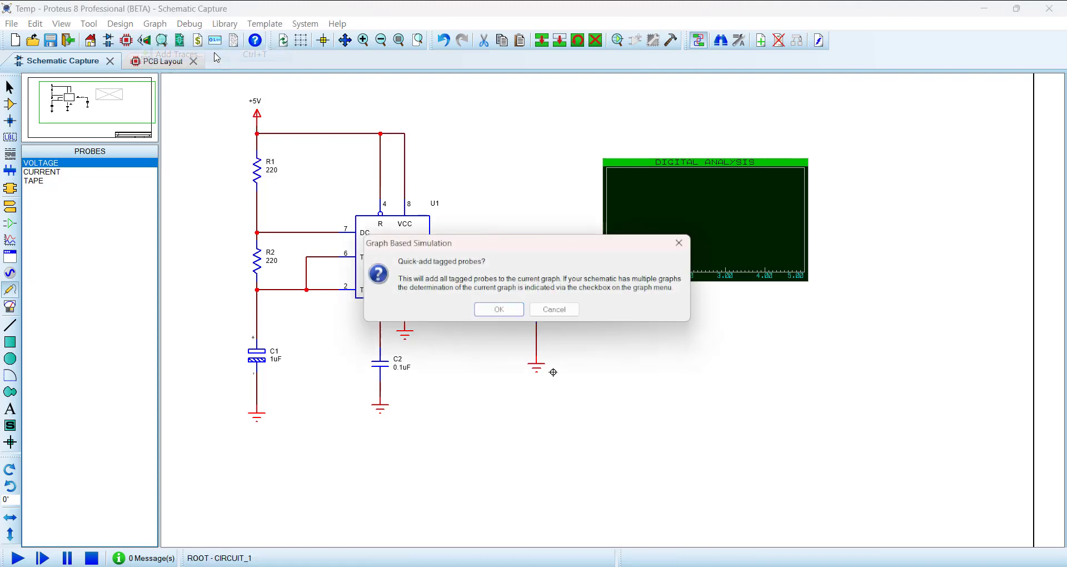
drag(619, 189, 573, 89)
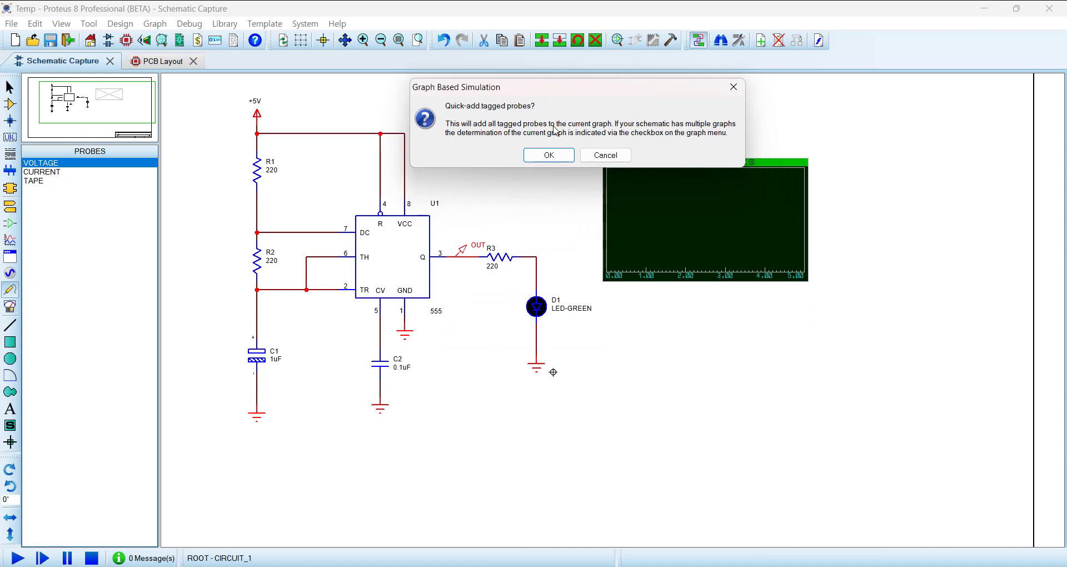
click(545, 155)
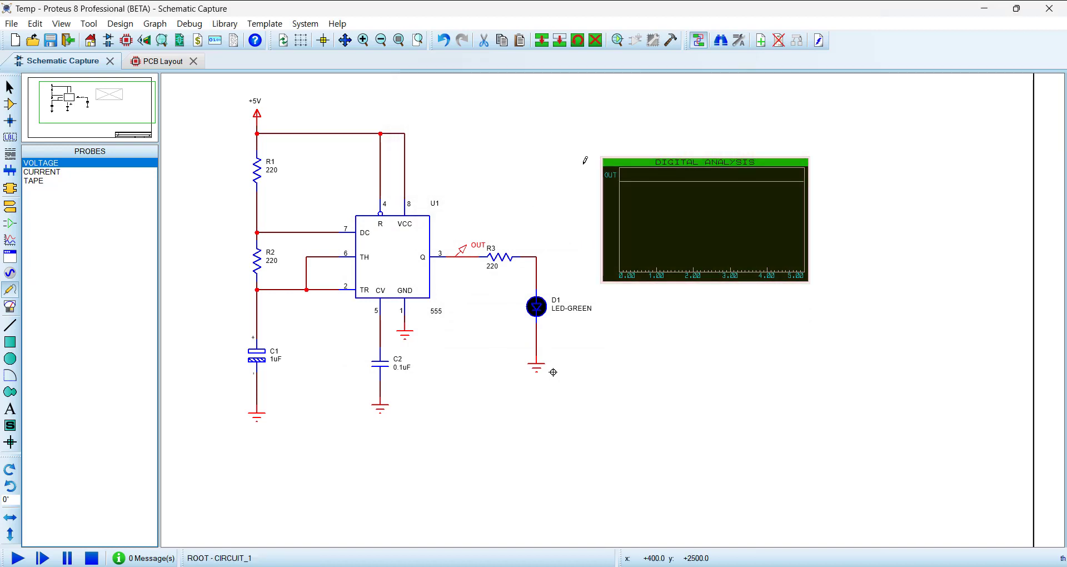
click(523, 183)
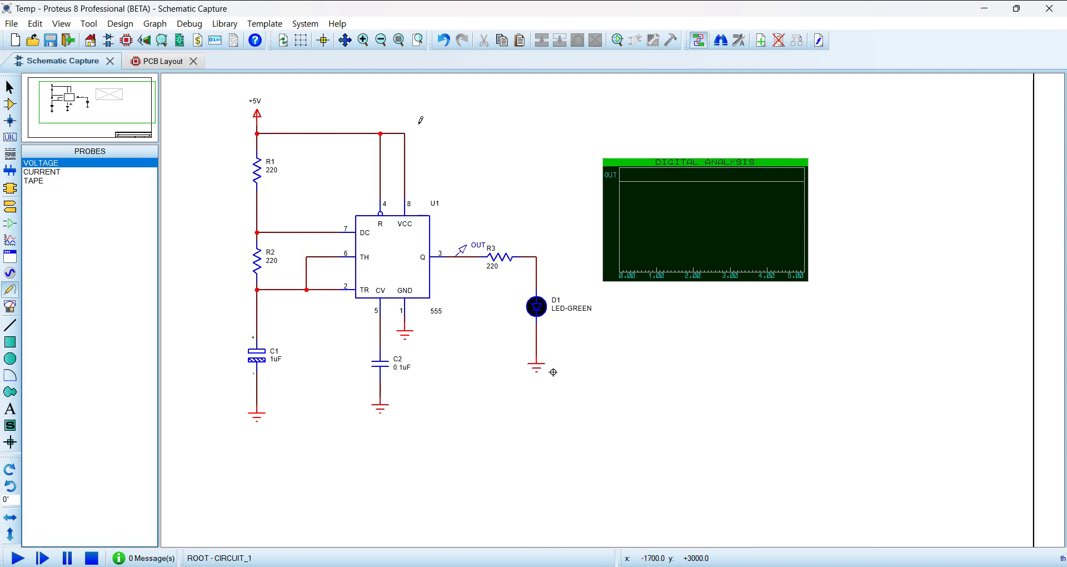
mouse_move(445, 98)
mouse_down()
mouse_move(538, 369)
mouse_move(829, 400)
mouse_up()
click(154, 23)
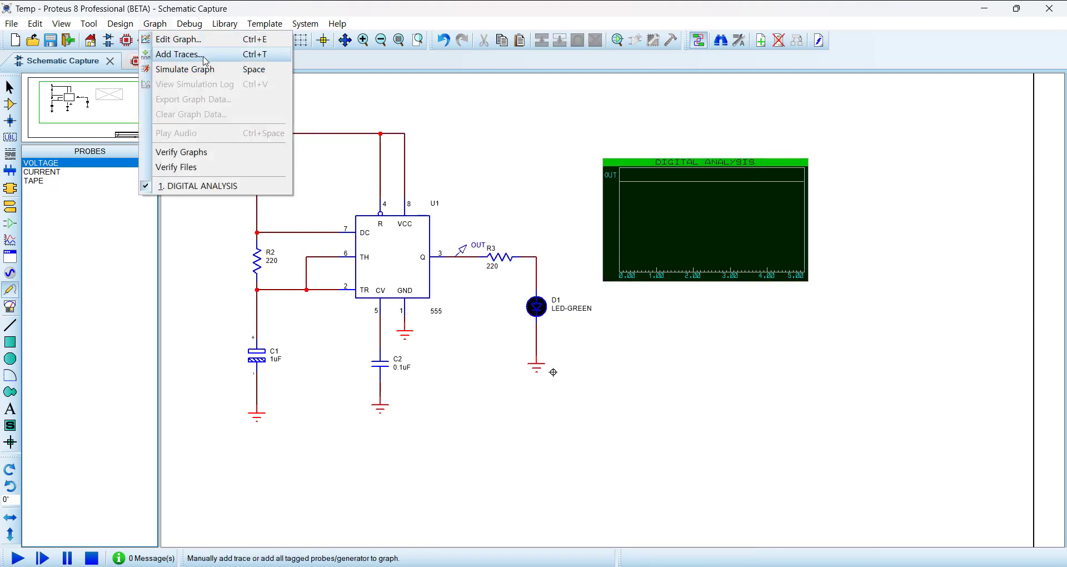
click(204, 55)
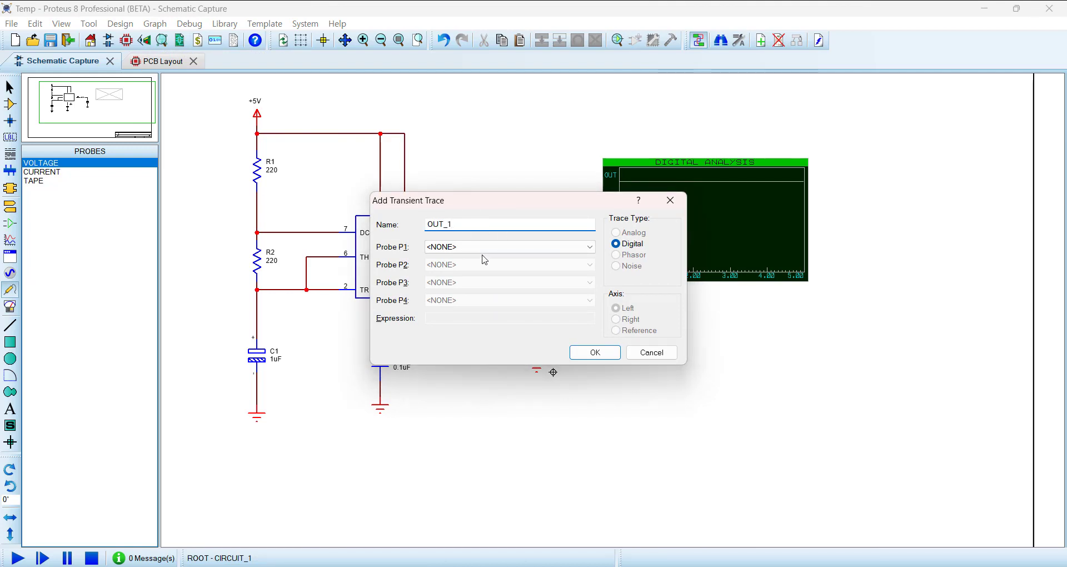
click(476, 247)
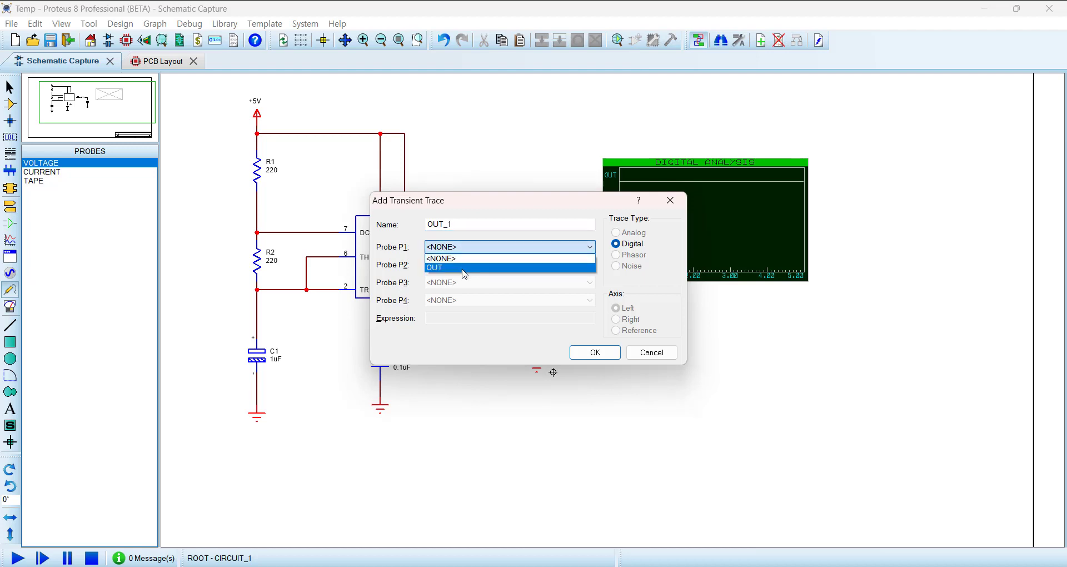
click(464, 268)
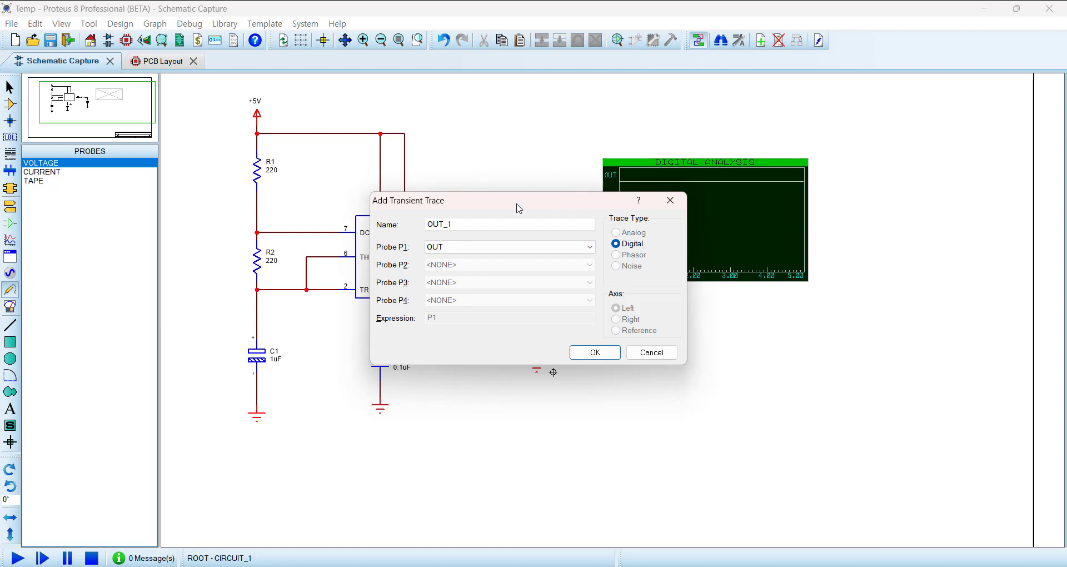
drag(517, 203, 601, 335)
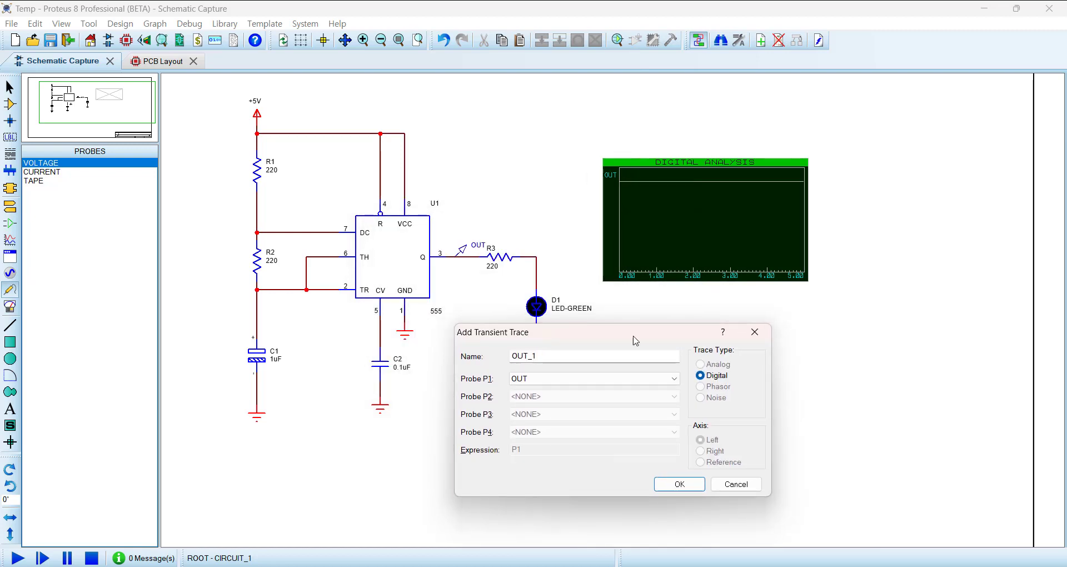
click(734, 482)
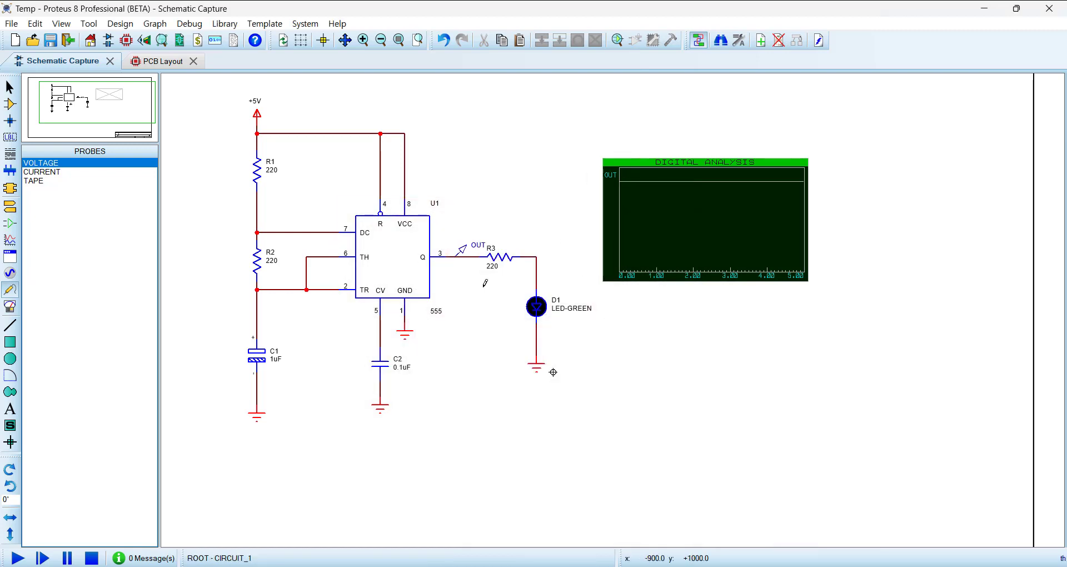
click(462, 257)
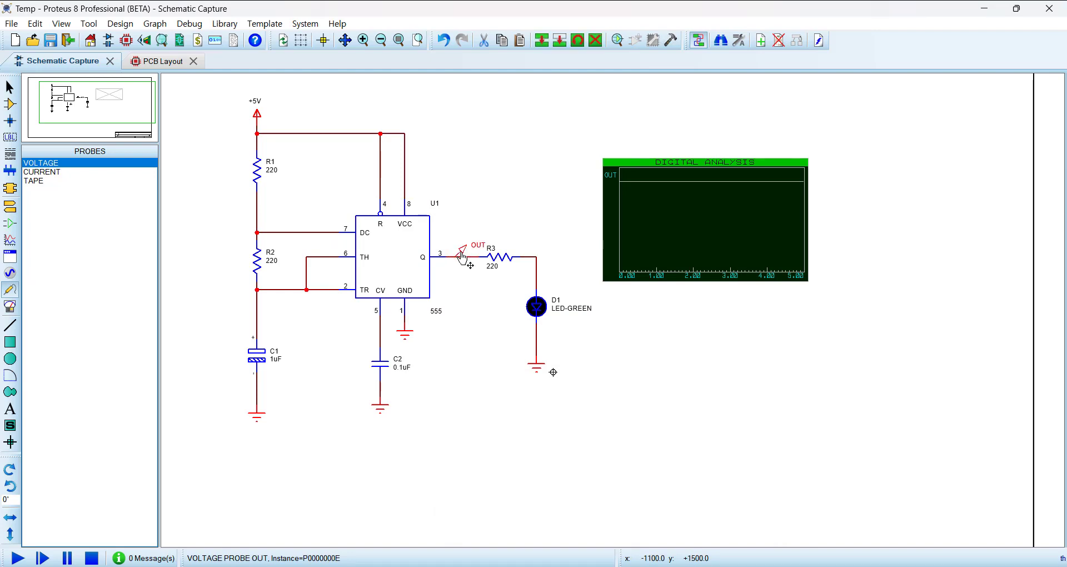
click(155, 23)
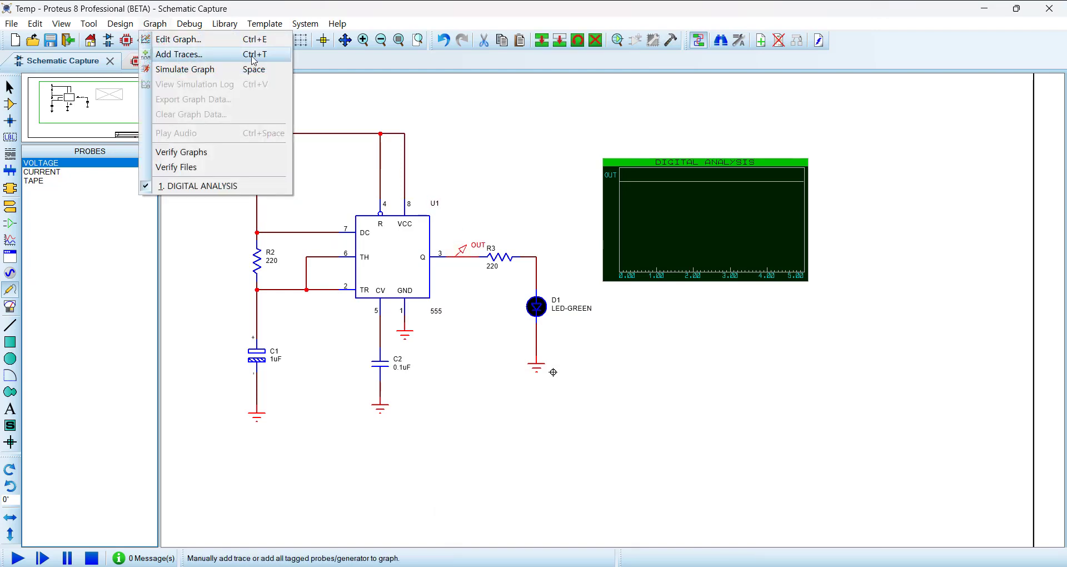
click(353, 8)
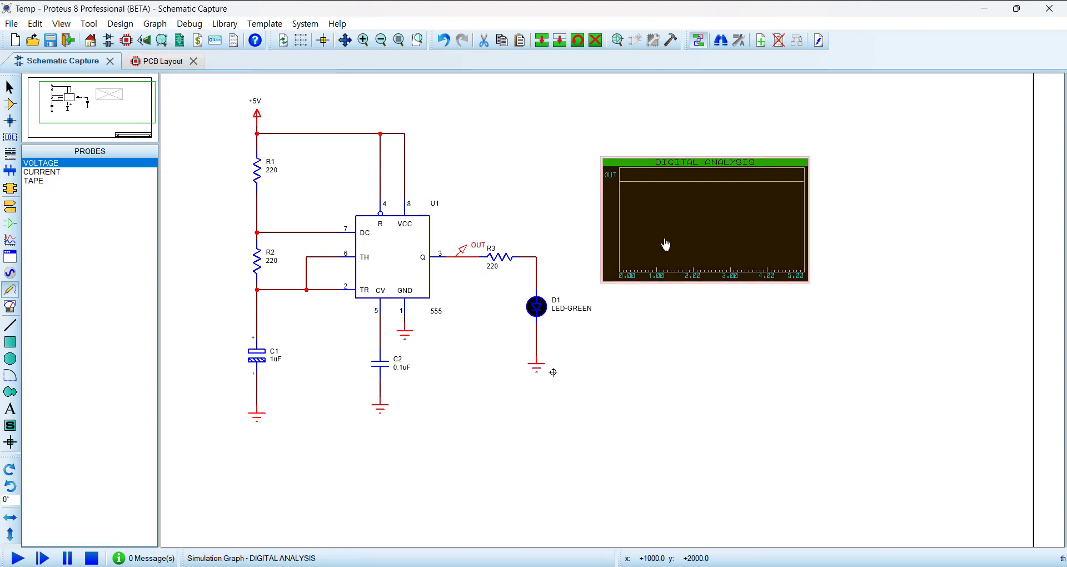
click(609, 219)
click(622, 196)
click(643, 235)
drag(207, 92, 598, 479)
click(725, 455)
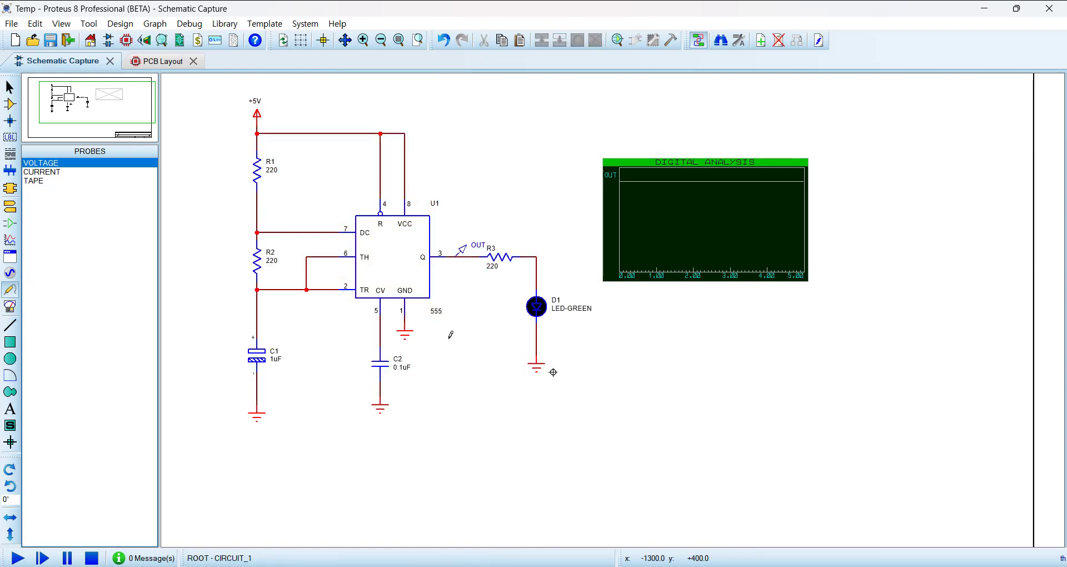
click(612, 260)
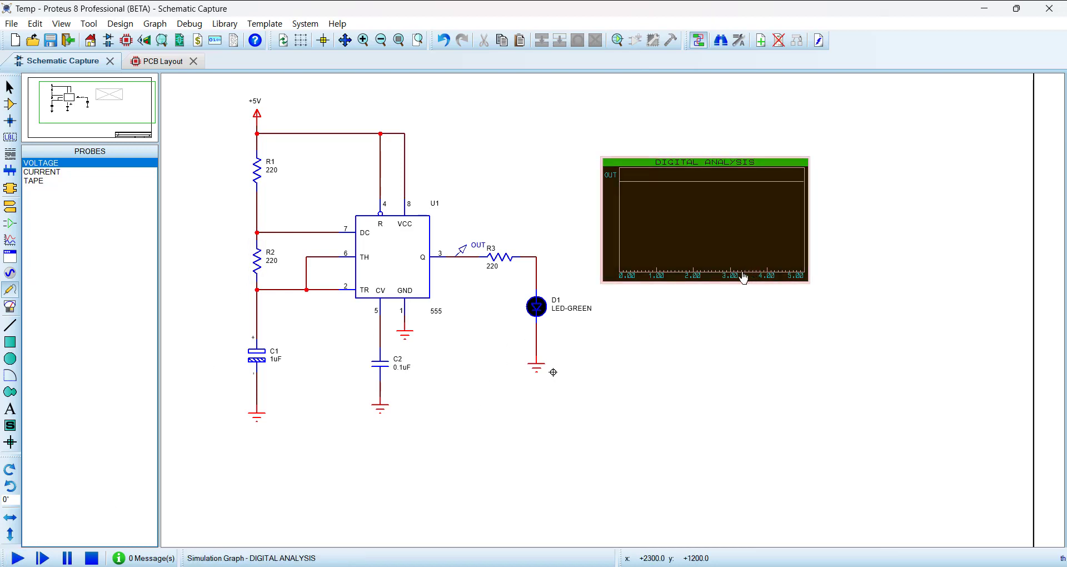
Simulate the DIGITAL ANALYSIS graph with its OUT trace.
click(155, 24)
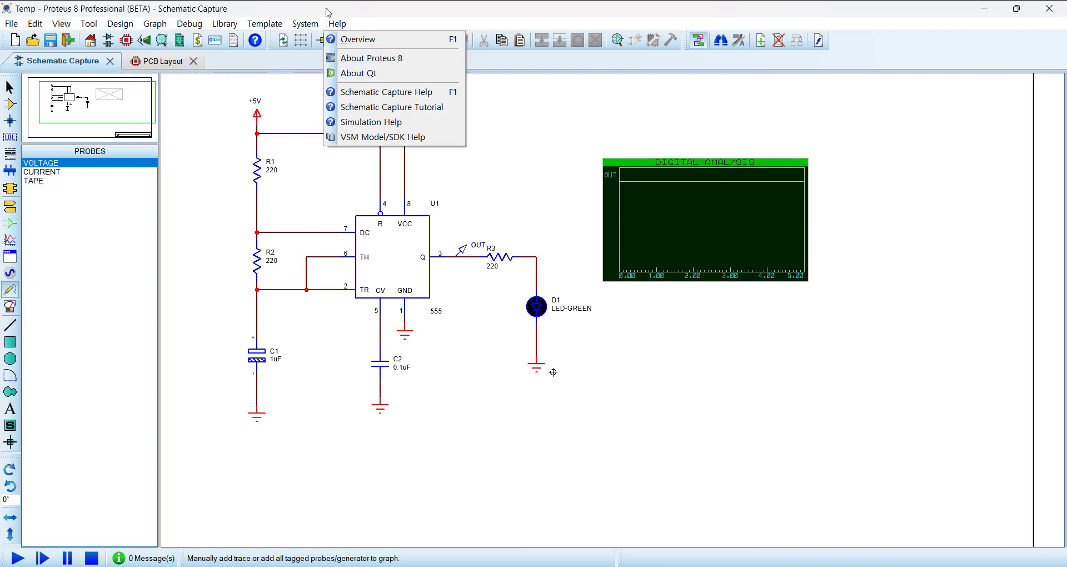
click(289, 15)
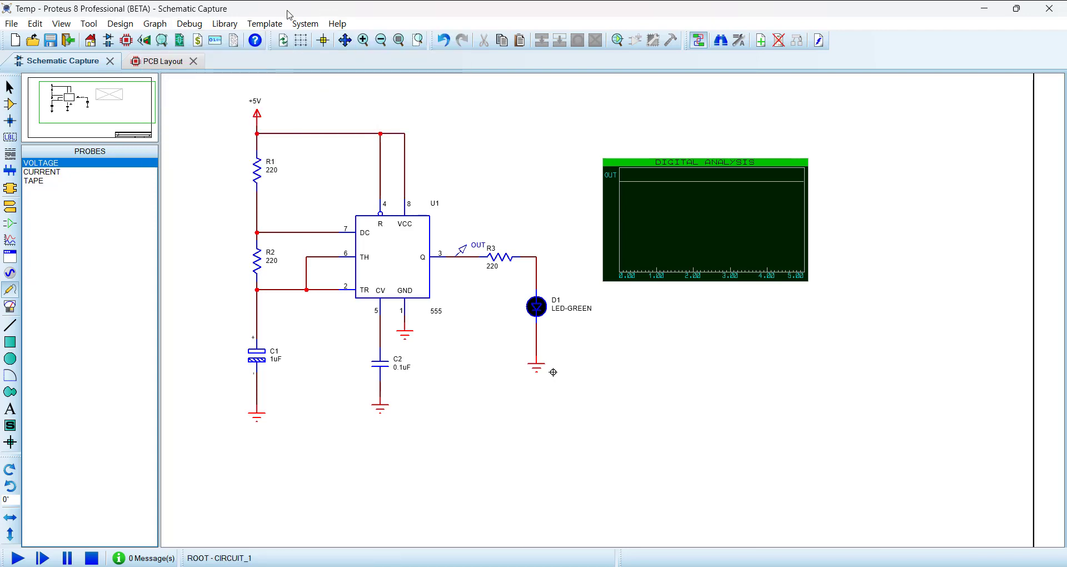
click(161, 25)
click(183, 69)
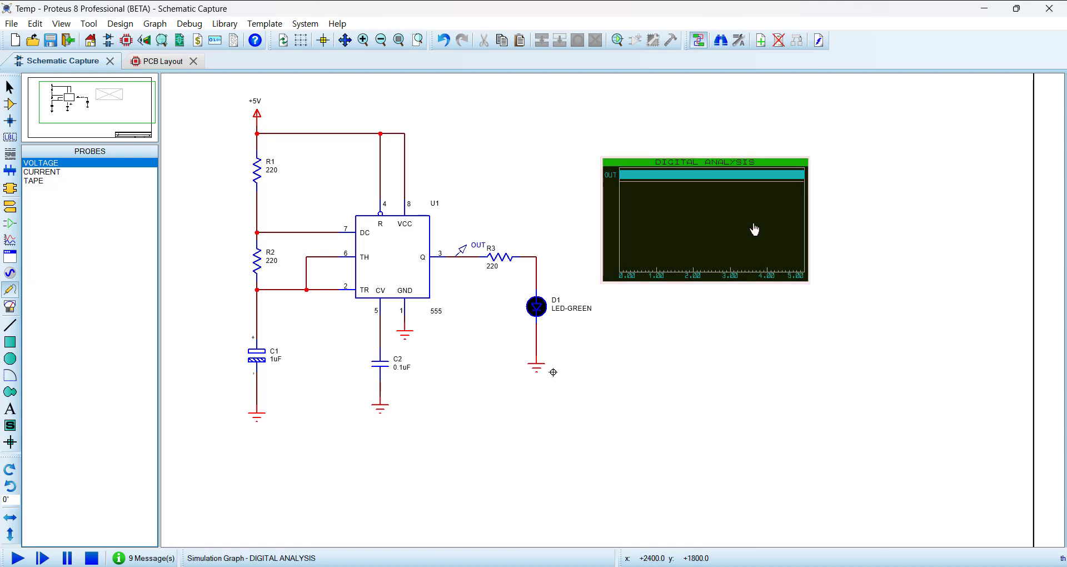
Set the DIGITAL ANALYSIS graph's stop time to 1.
click(700, 214)
click(155, 24)
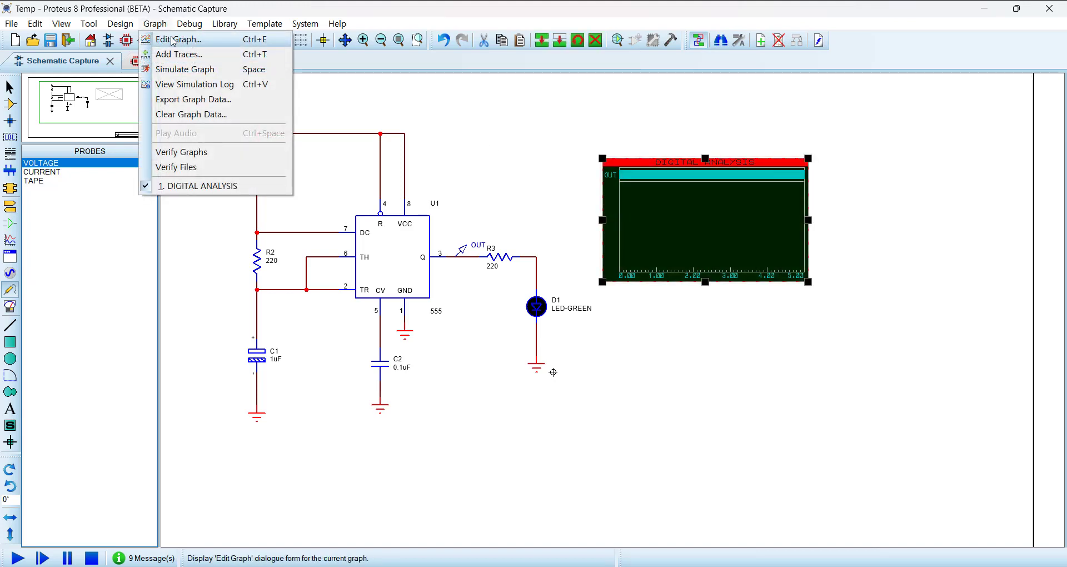
click(224, 42)
double_click(409, 241)
text(1)
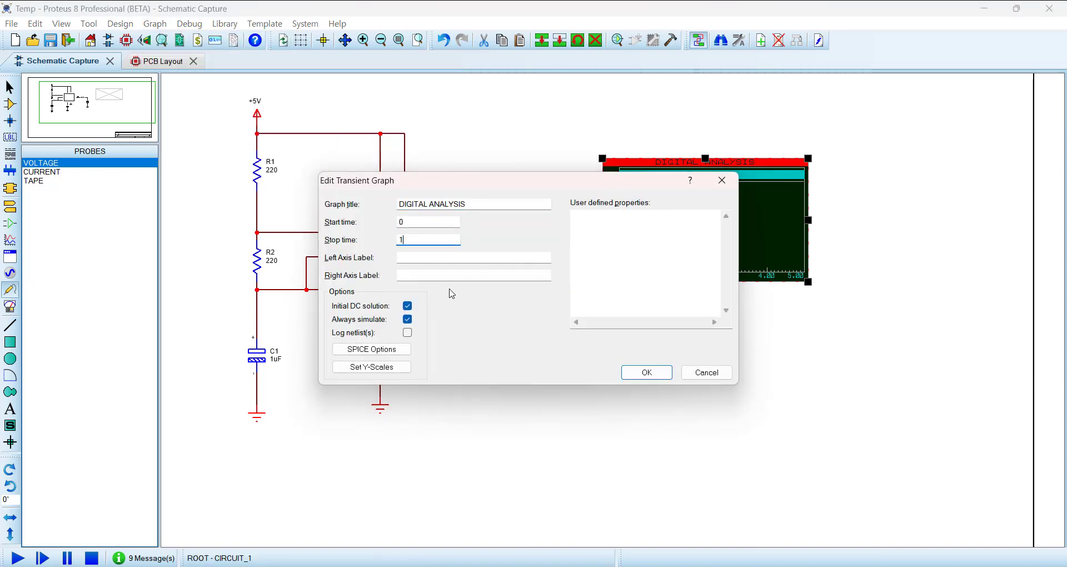
click(644, 372)
click(673, 384)
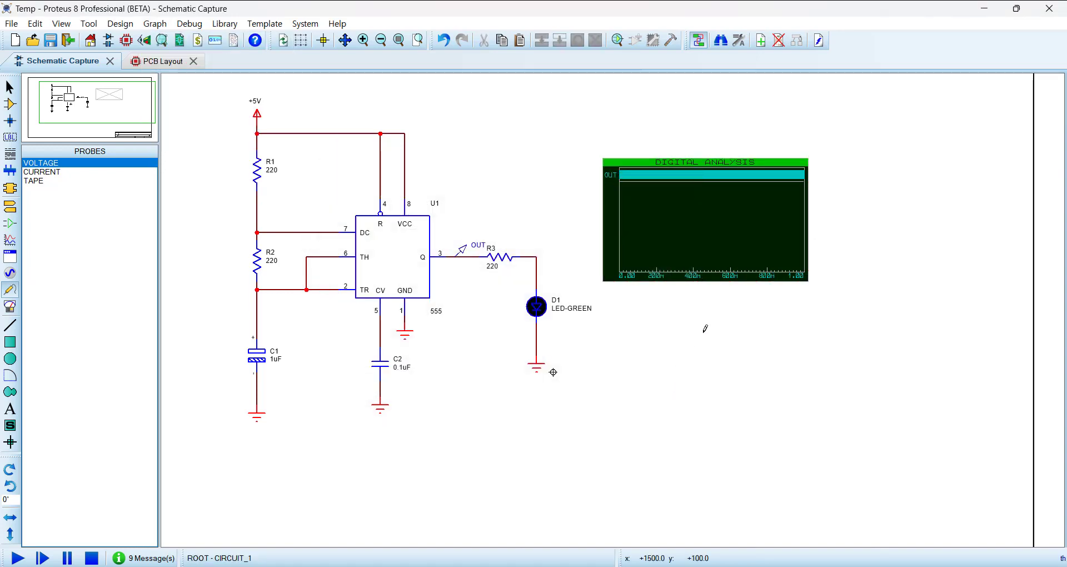
Review the DIGITAL ANALYSIS graph's settings once more and leave them without changes.
scroll(705, 328, up, 2)
scroll(720, 251, down, 2)
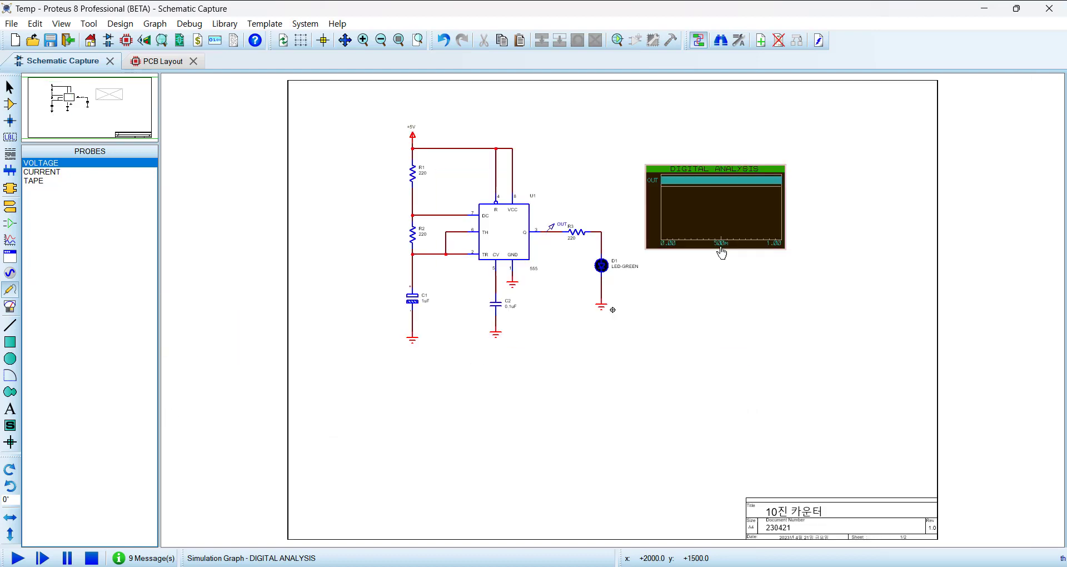
click(155, 24)
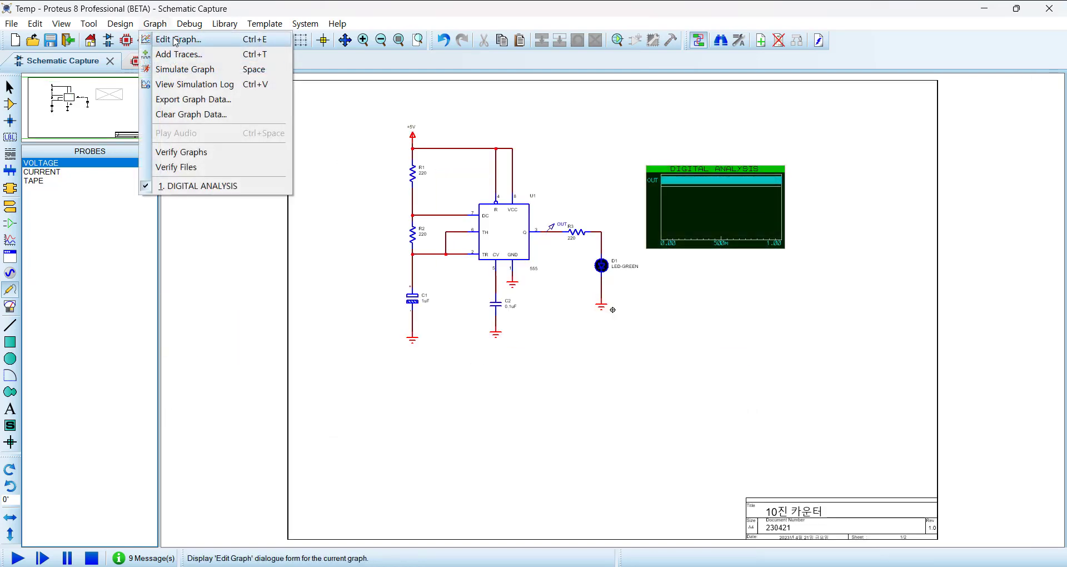
click(179, 38)
click(704, 373)
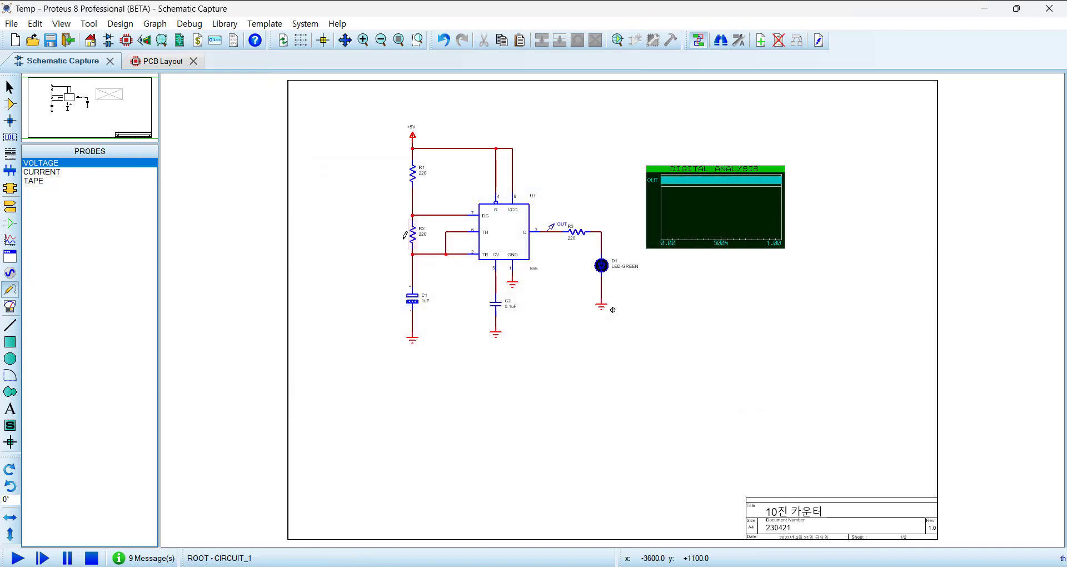
Assign VALUE=10K to resistors R1 and R2 together with the Property Assignment Tool, applied to the tagged objects.
scroll(504, 242, up, 2)
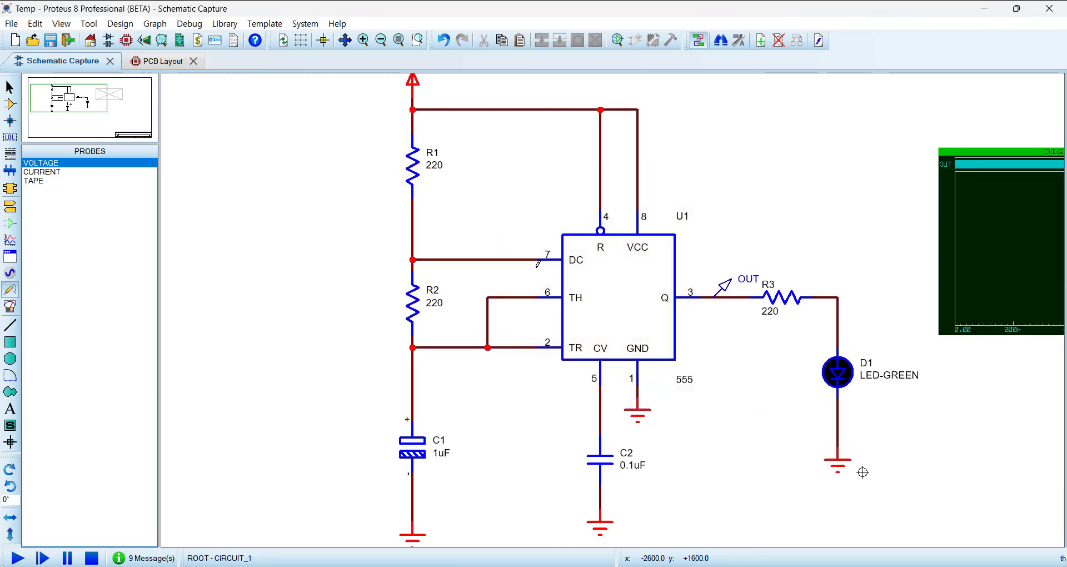
scroll(556, 278, down, 2)
scroll(663, 317, up, 1)
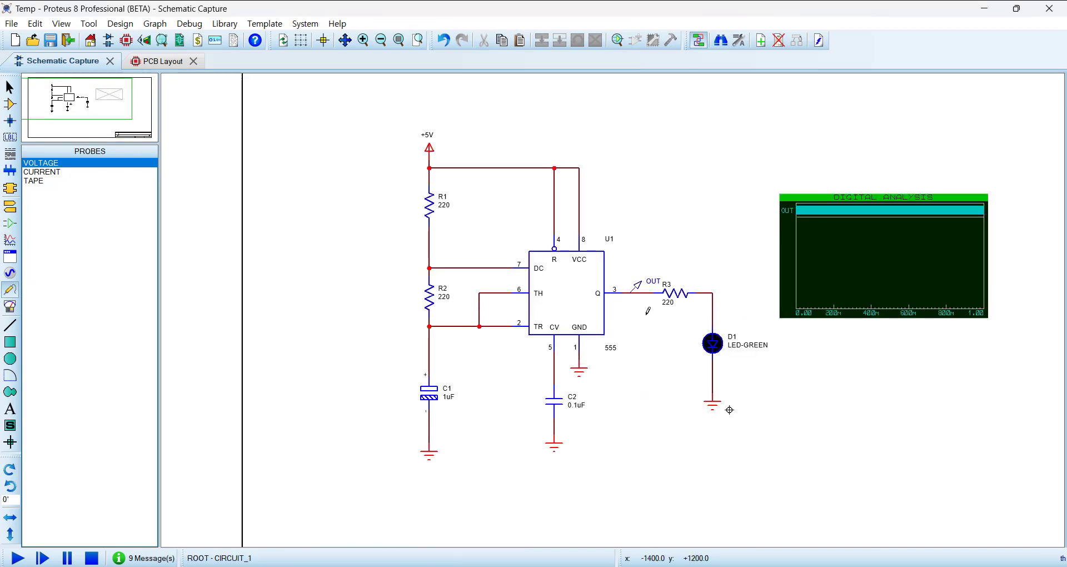
drag(379, 177, 458, 328)
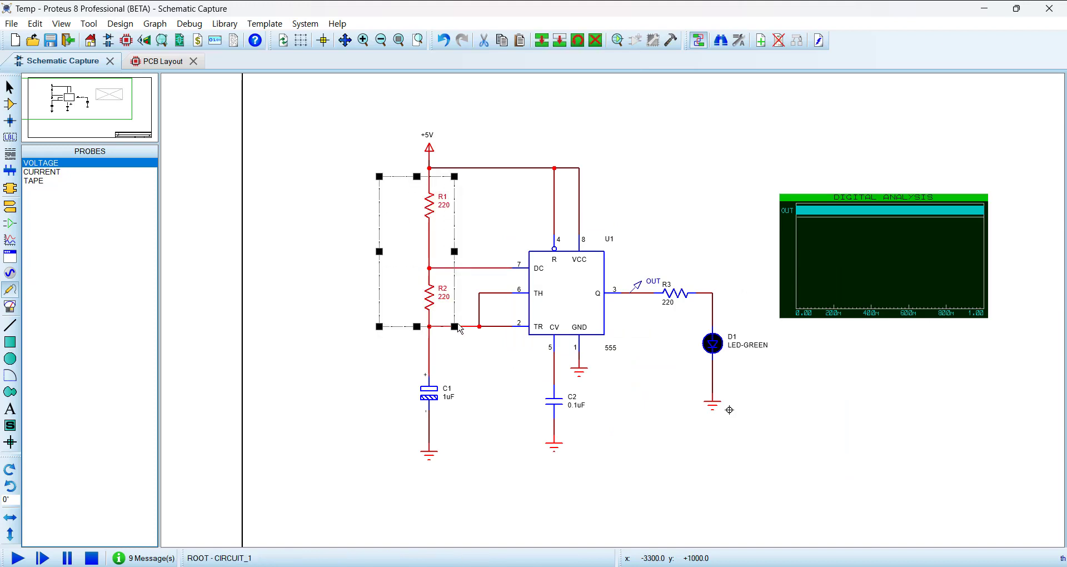
text(a)
text(VALUE=10K)
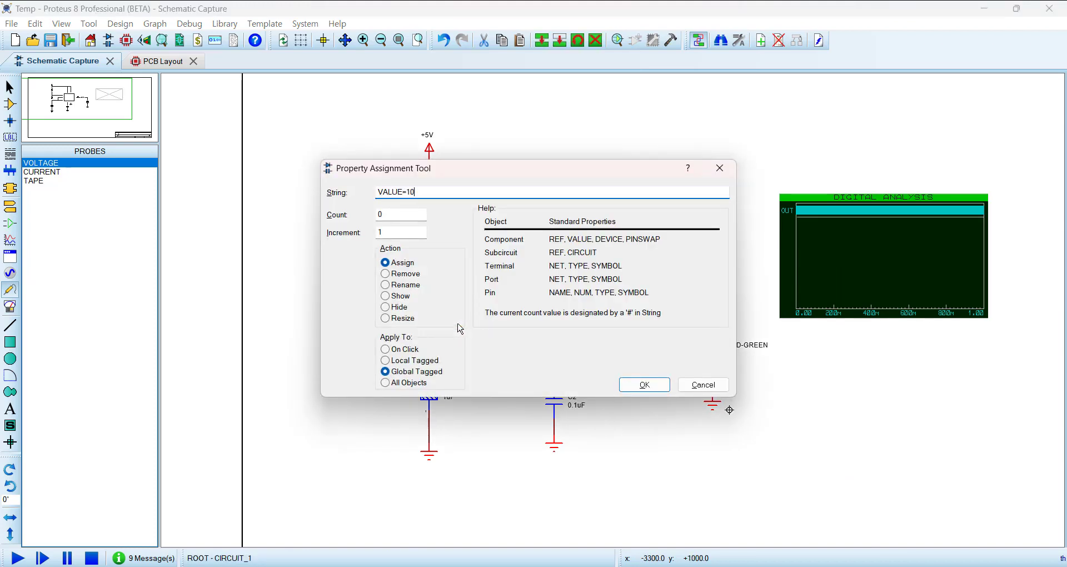
click(645, 385)
Set capacitor C1's capacitance to 10uF.
double_click(429, 398)
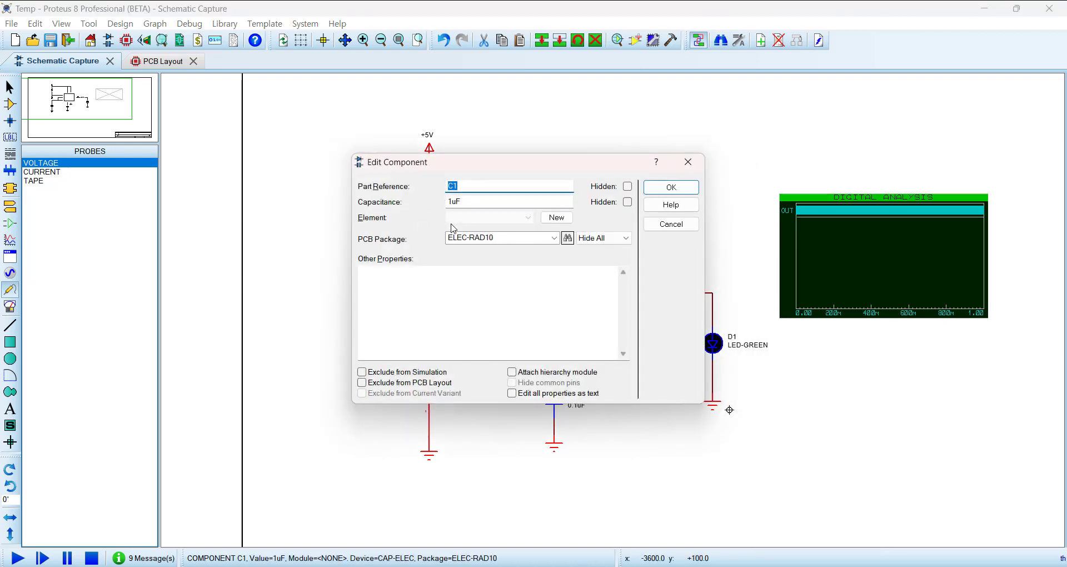
click(452, 203)
text(0)
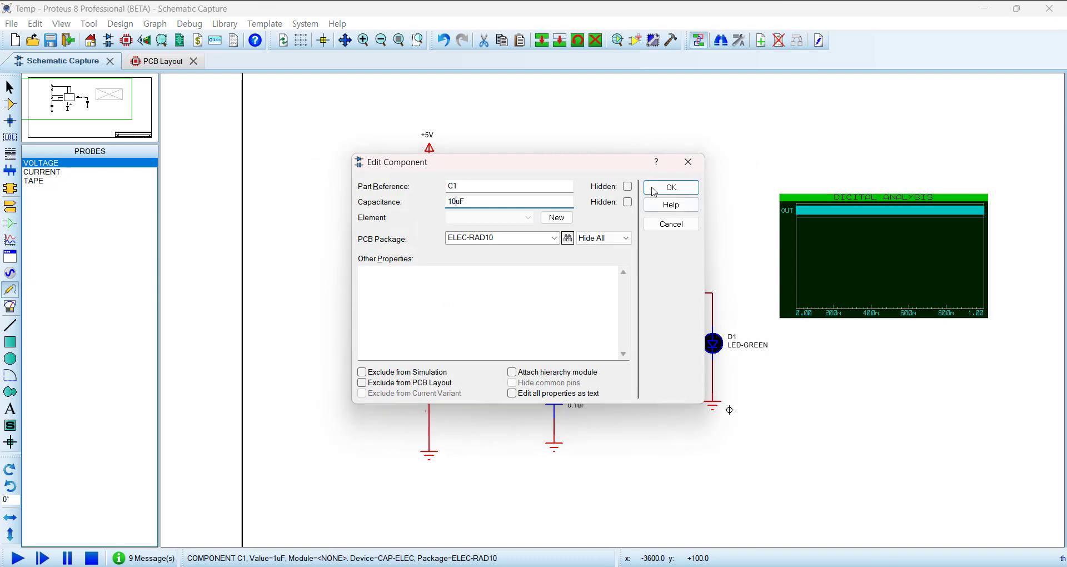
click(681, 186)
Simulate the DIGITAL ANALYSIS graph with the new resistor and capacitor values.
key(space)
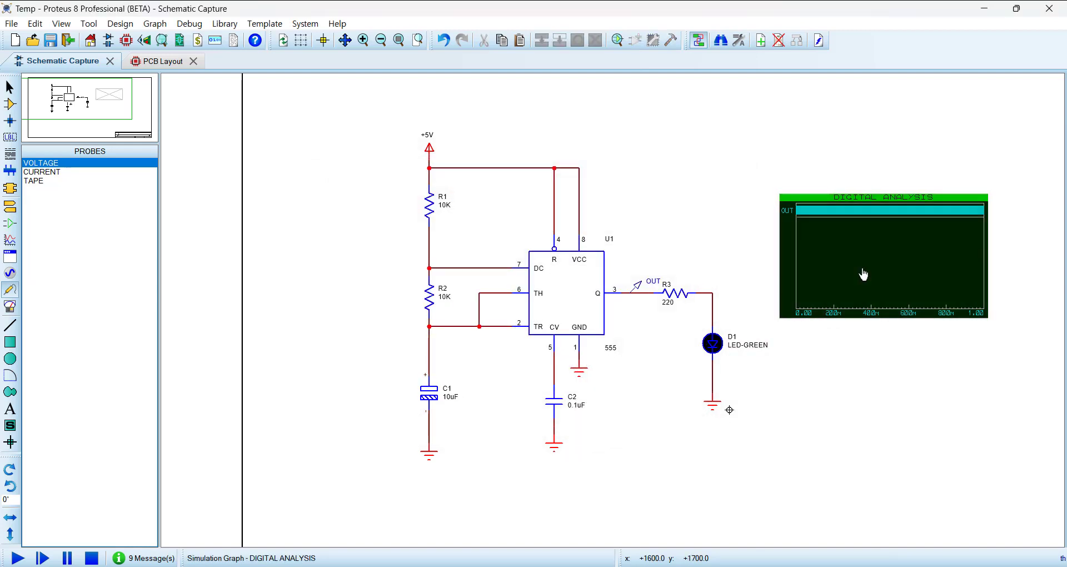
scroll(895, 417, down, 1)
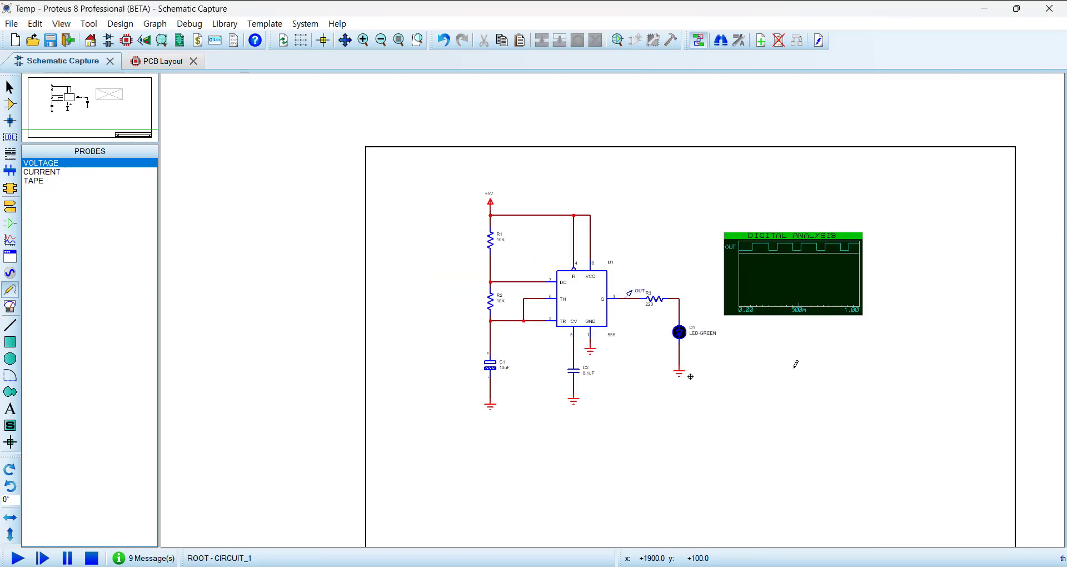
scroll(795, 363, up, 1)
middle_click(610, 320)
click(636, 194)
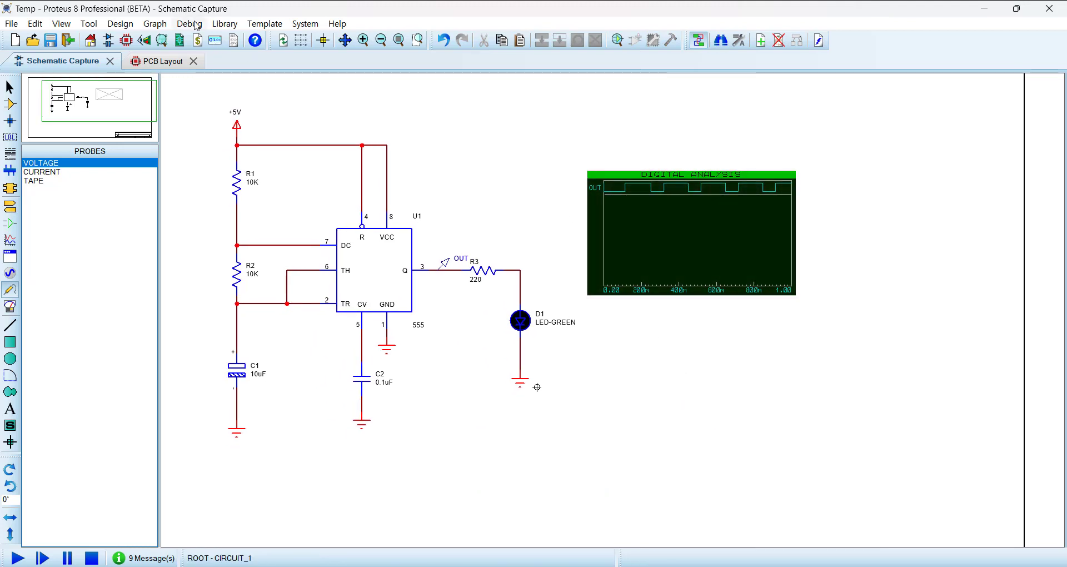
View the simulation log of the DIGITAL ANALYSIS graph and close it again.
click(155, 24)
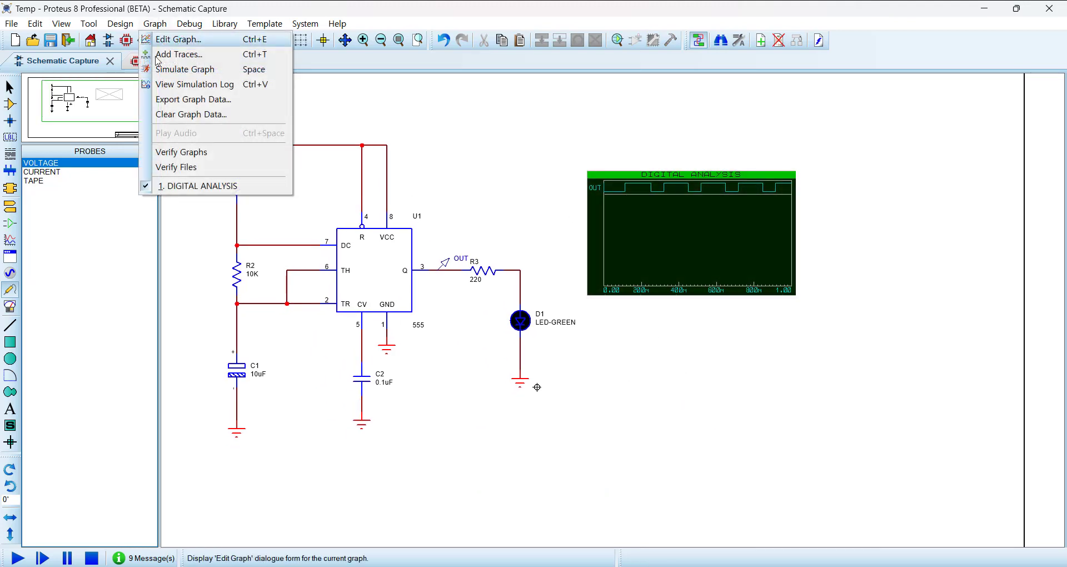
click(233, 91)
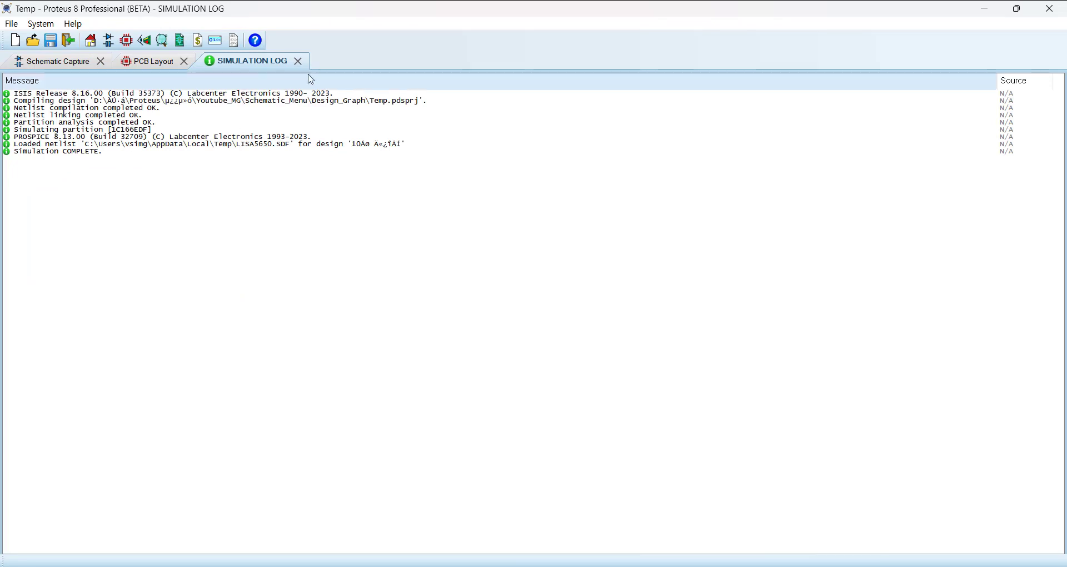
click(298, 61)
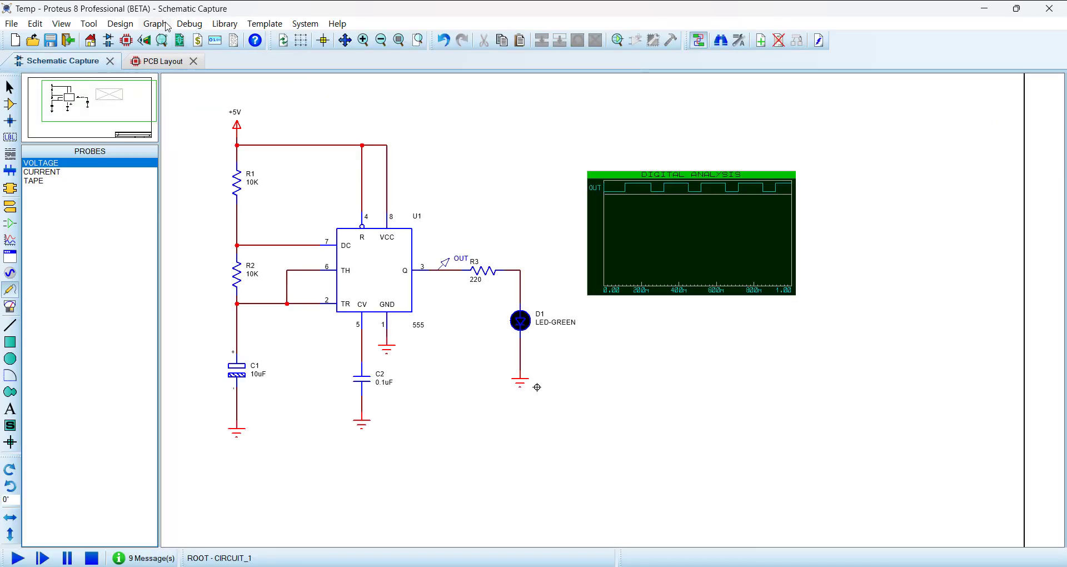
click(155, 24)
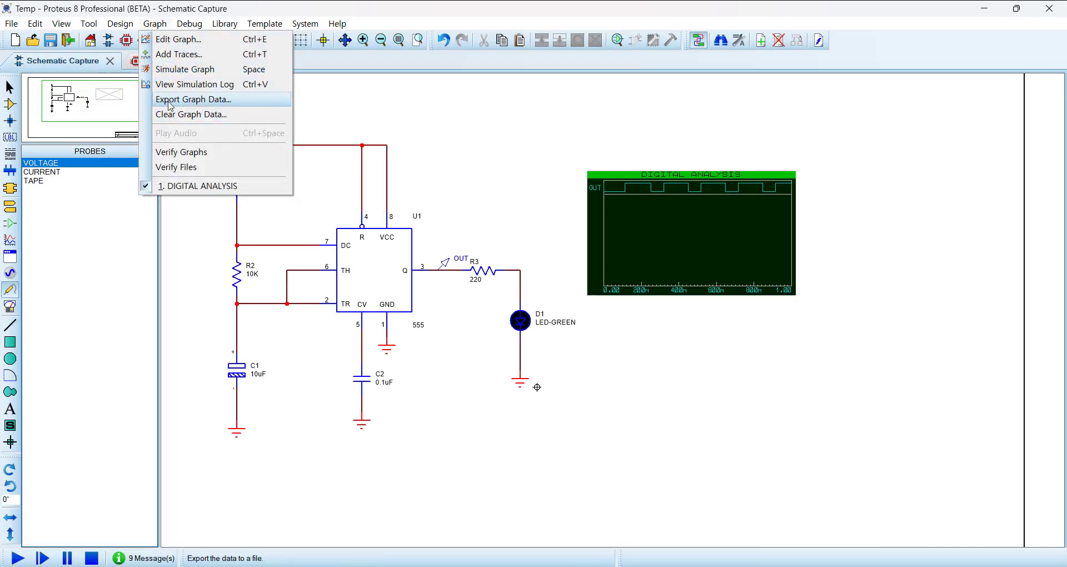
click(360, 8)
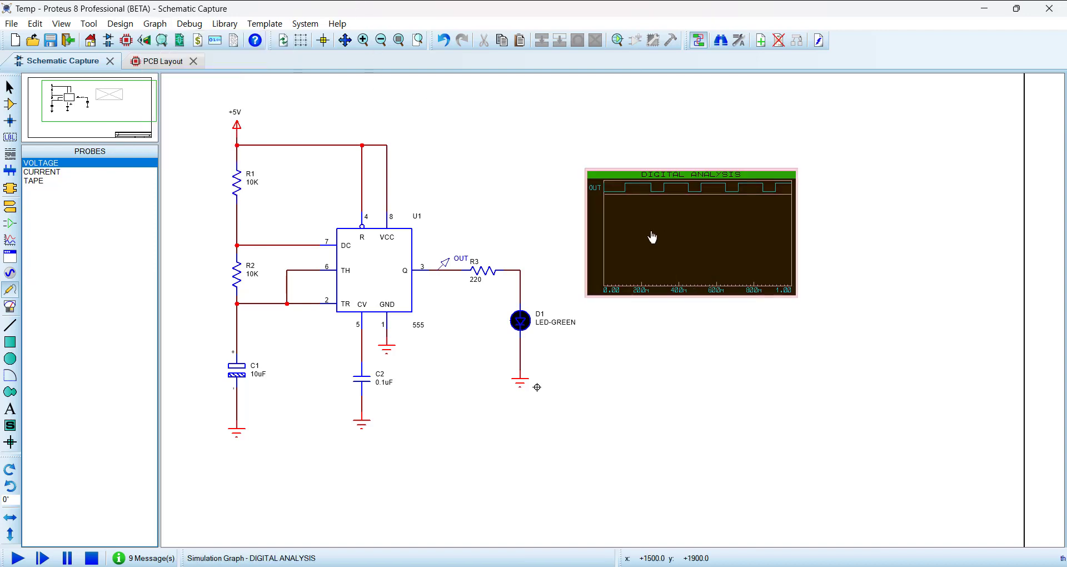
Delete the DIGITAL ANALYSIS graph and place an ANALOGUE graph of similar size beside the 555 circuit.
right_click(691, 224)
click(722, 248)
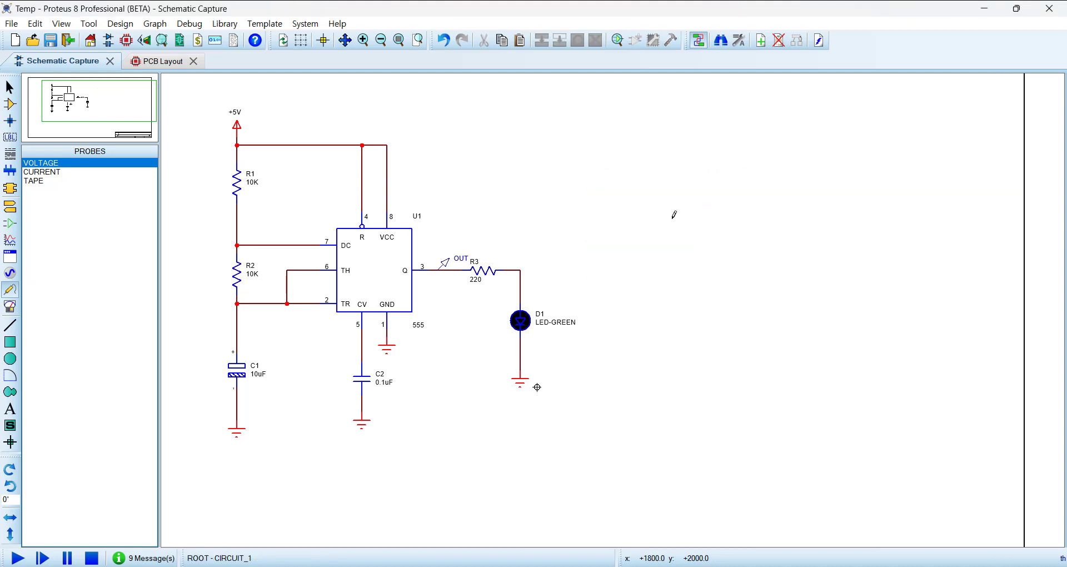
click(10, 240)
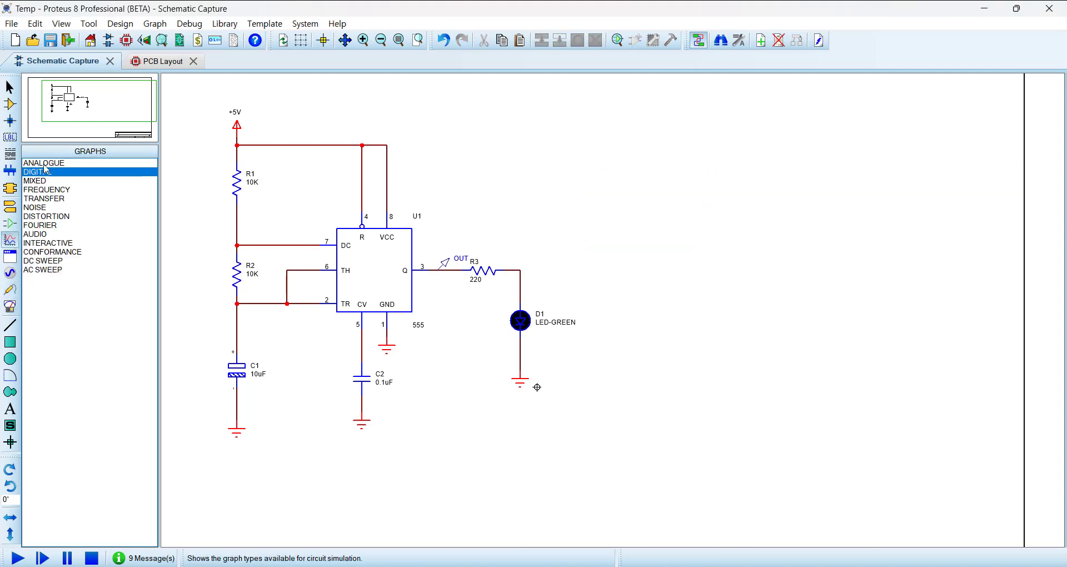
drag(579, 137, 795, 280)
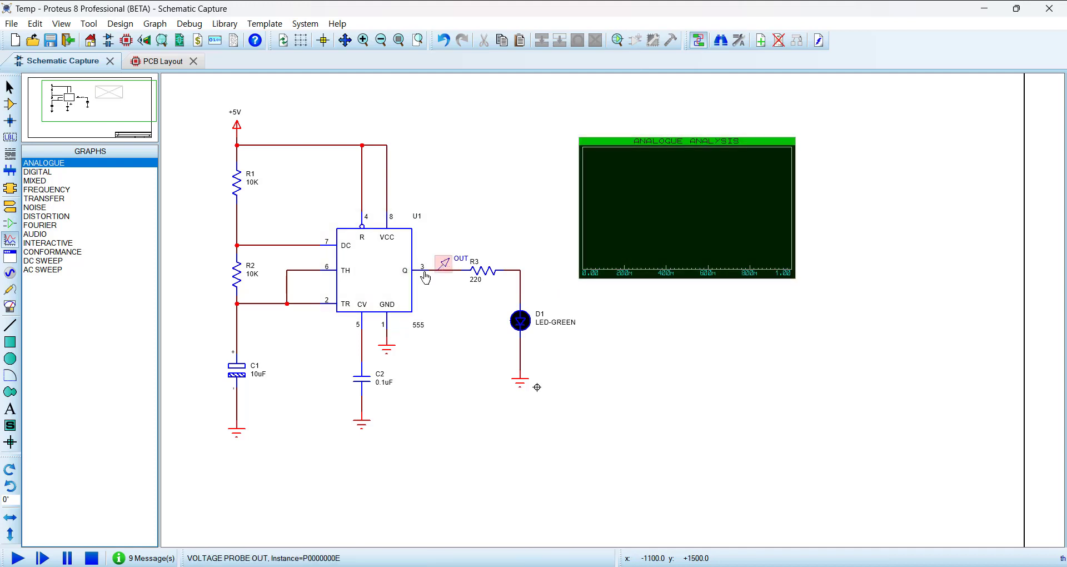
Place a voltage probe on the wire from the R2–C1 node to the TR pin, name it 2-6 and tag it.
click(10, 290)
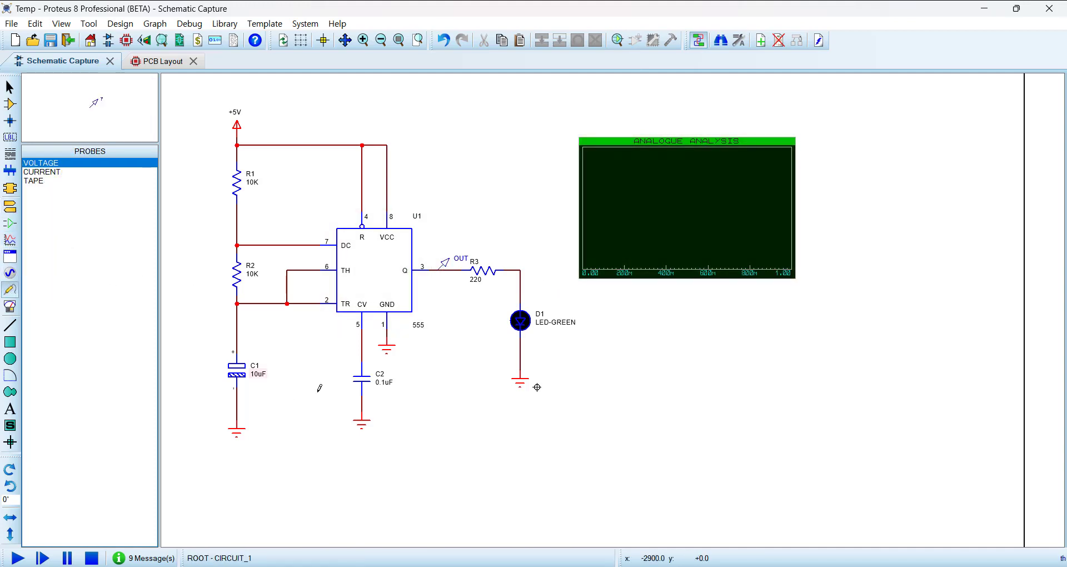
click(257, 302)
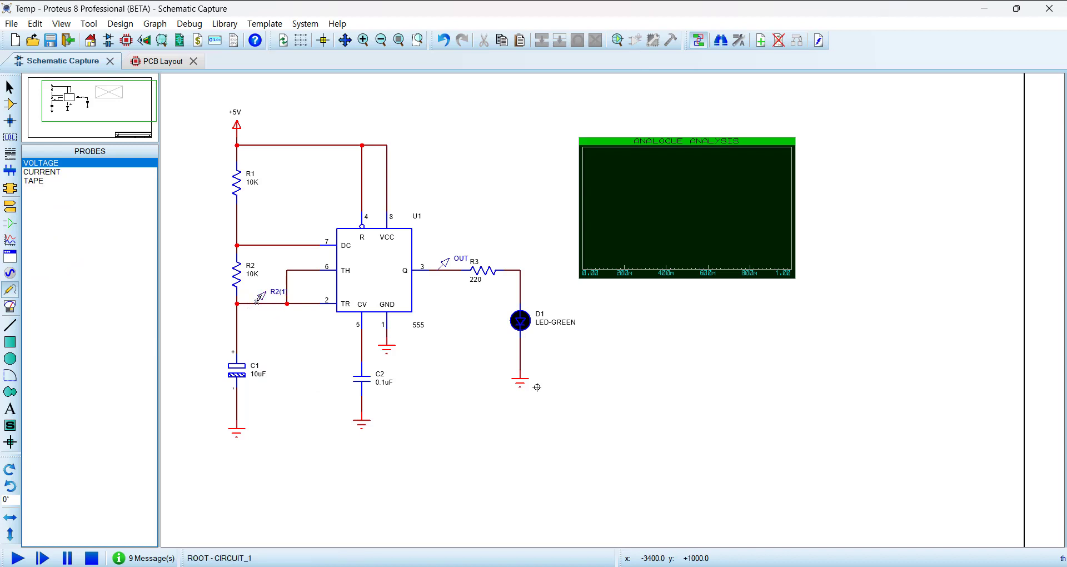
double_click(259, 299)
text(2-6)
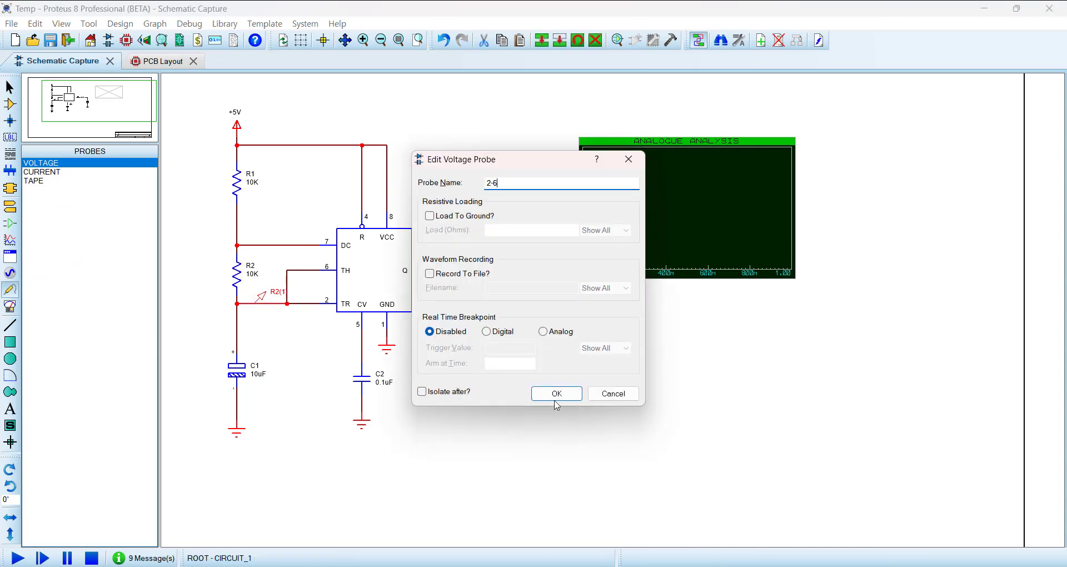
click(555, 400)
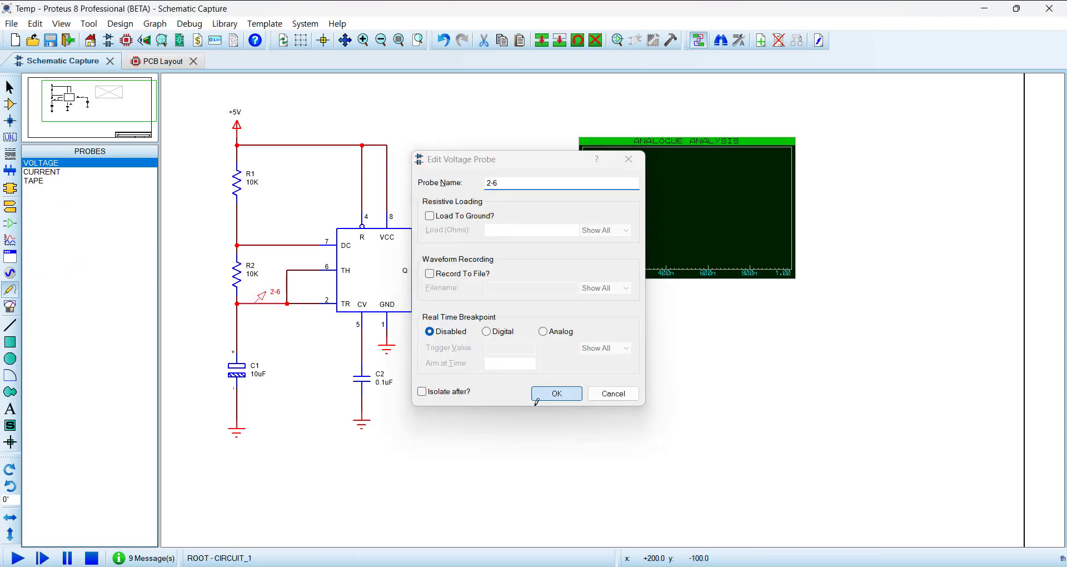
click(261, 300)
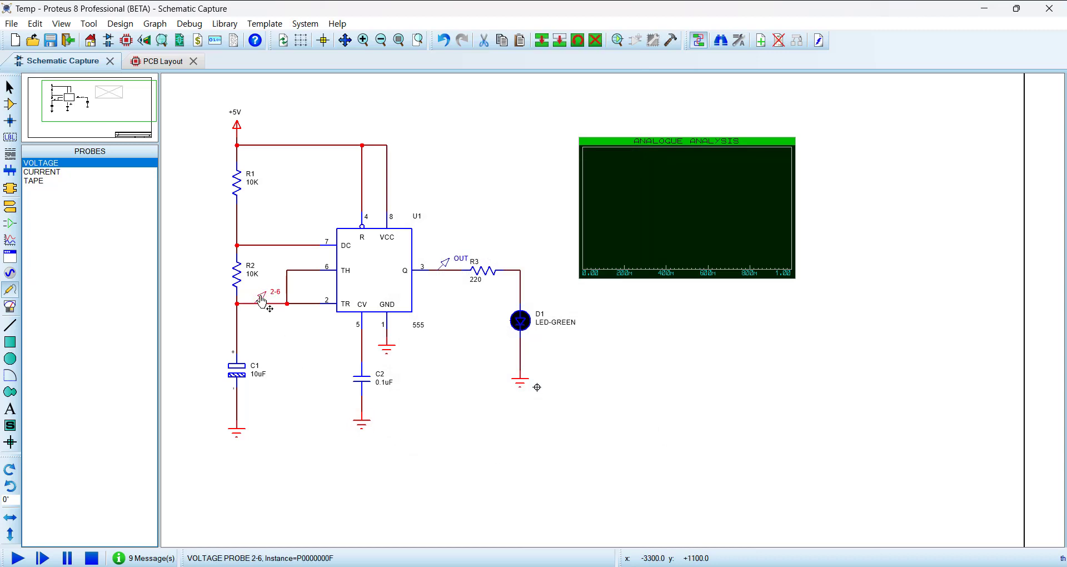
key(ctrl+t)
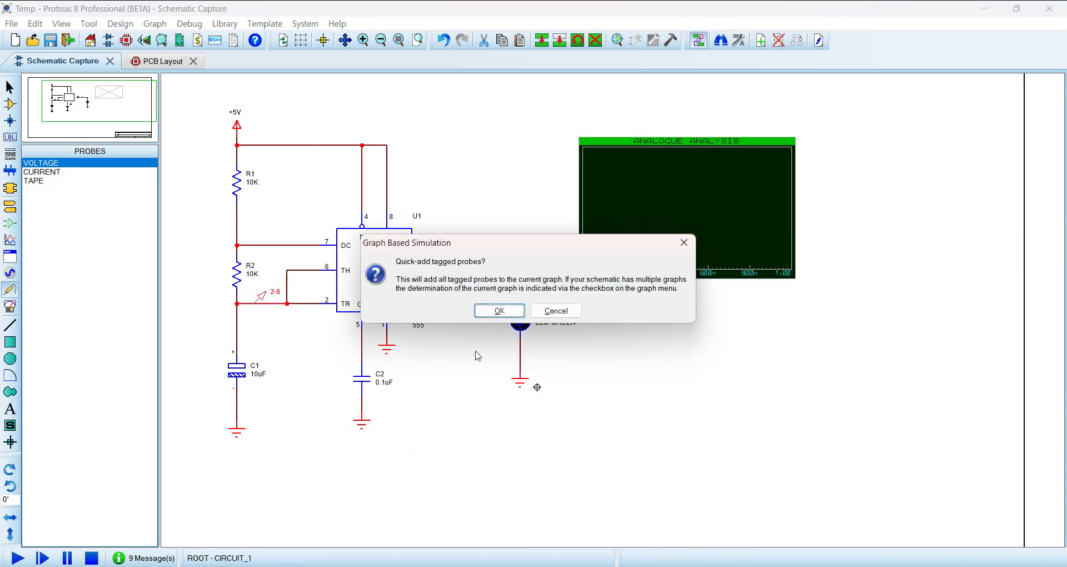
click(556, 310)
click(644, 352)
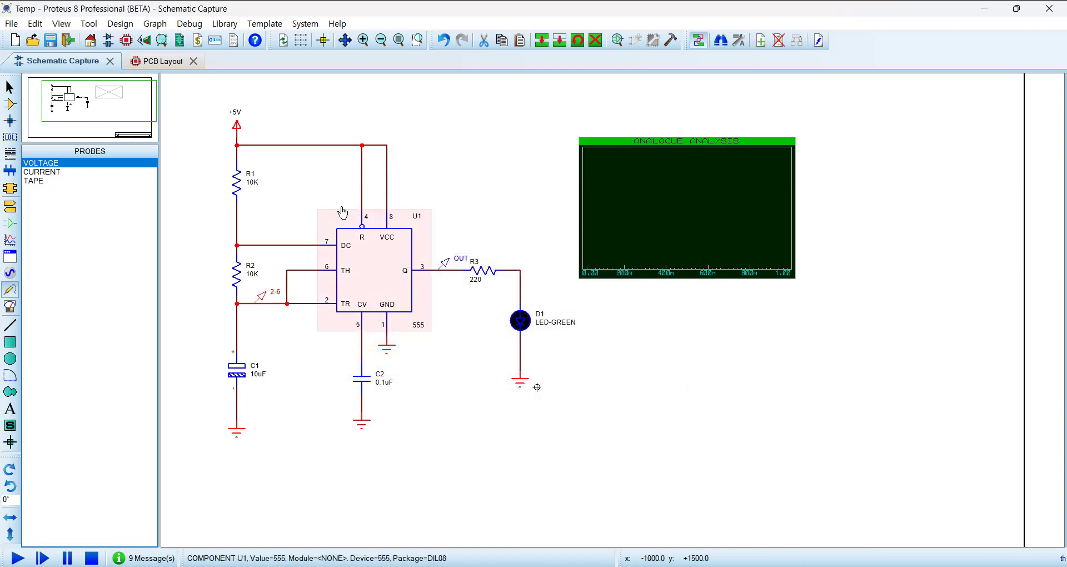
Quick-add the tagged 2-6 probe as a trace to the ANALOGUE ANALYSIS graph and simulate the graph.
click(158, 24)
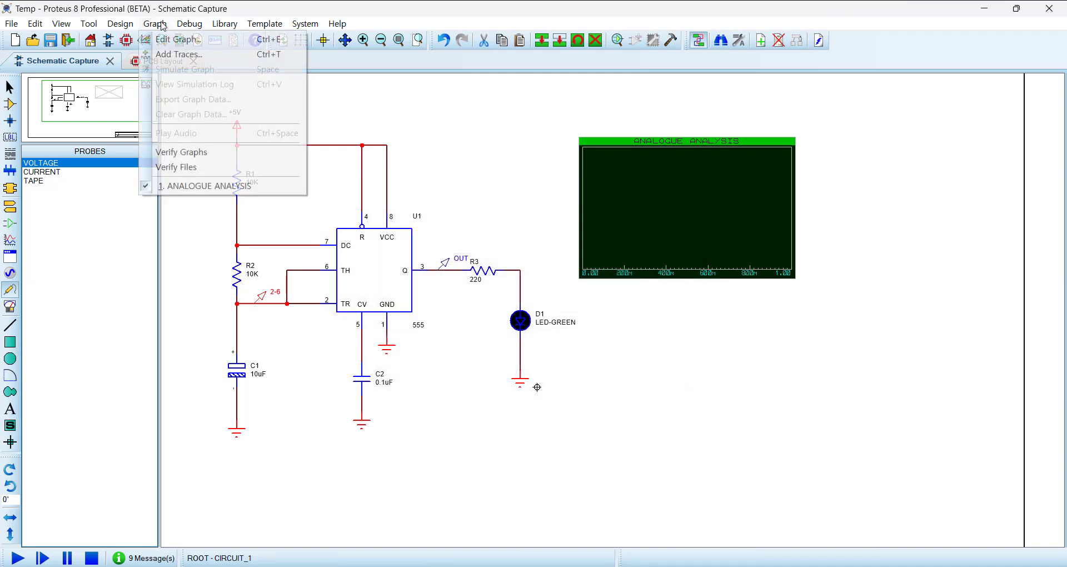
click(187, 55)
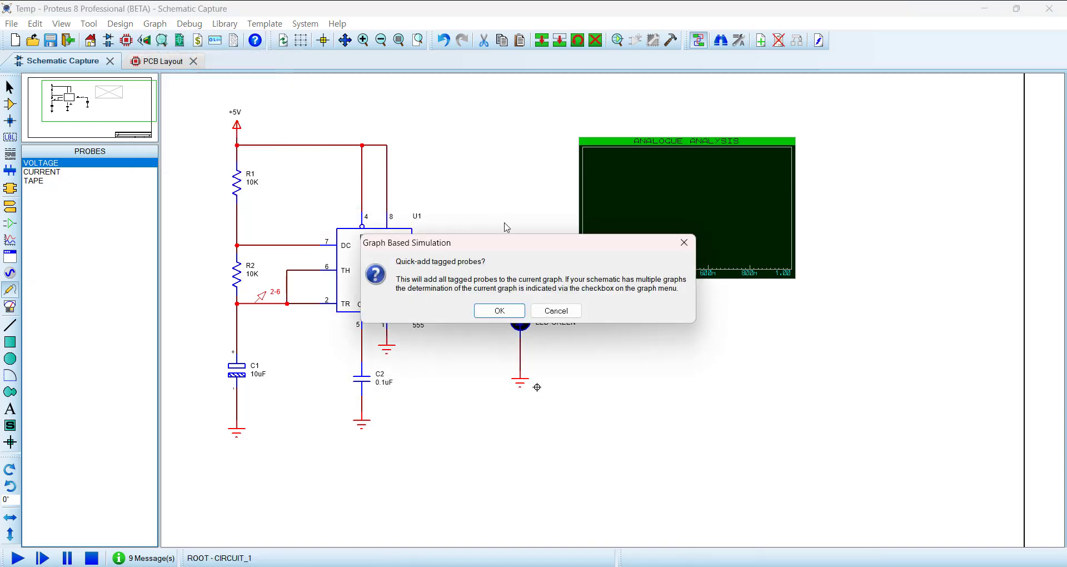
click(503, 310)
click(624, 186)
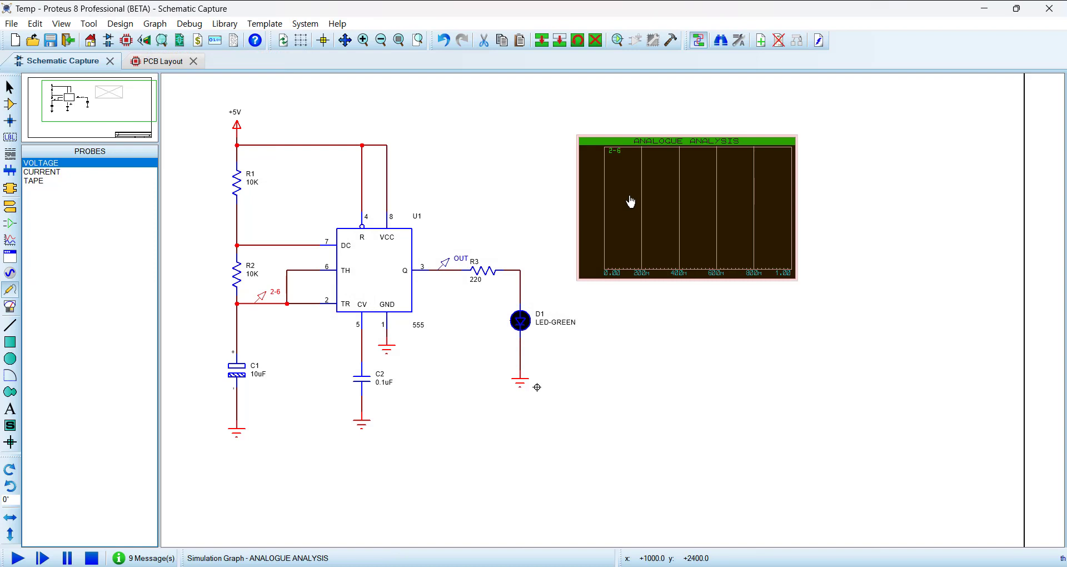
key(space)
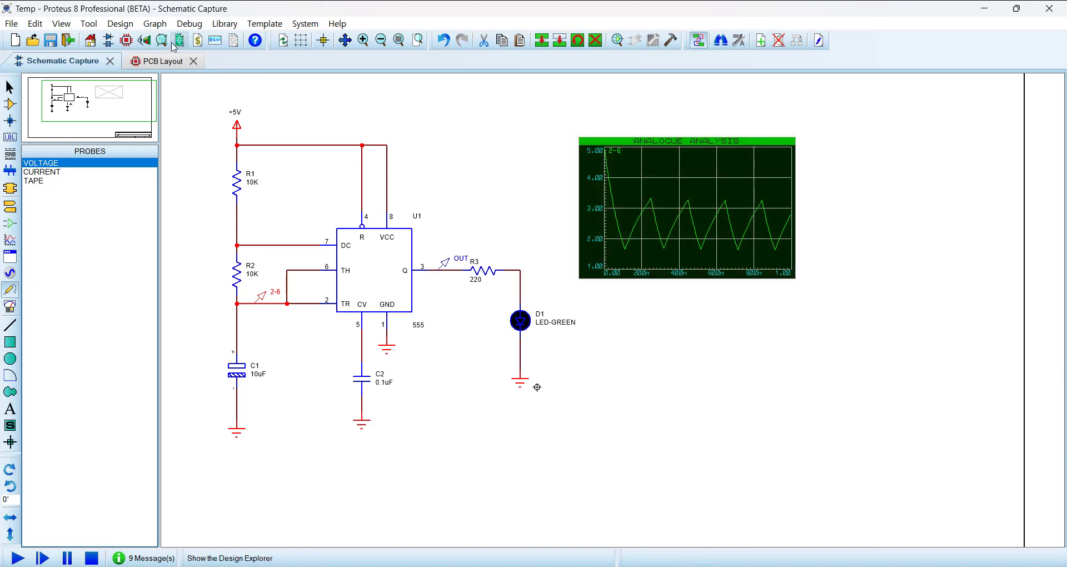
Export the ANALOGUE ANALYSIS graph data to a DAT file named 2-6 in the Design_Graph folder.
click(155, 24)
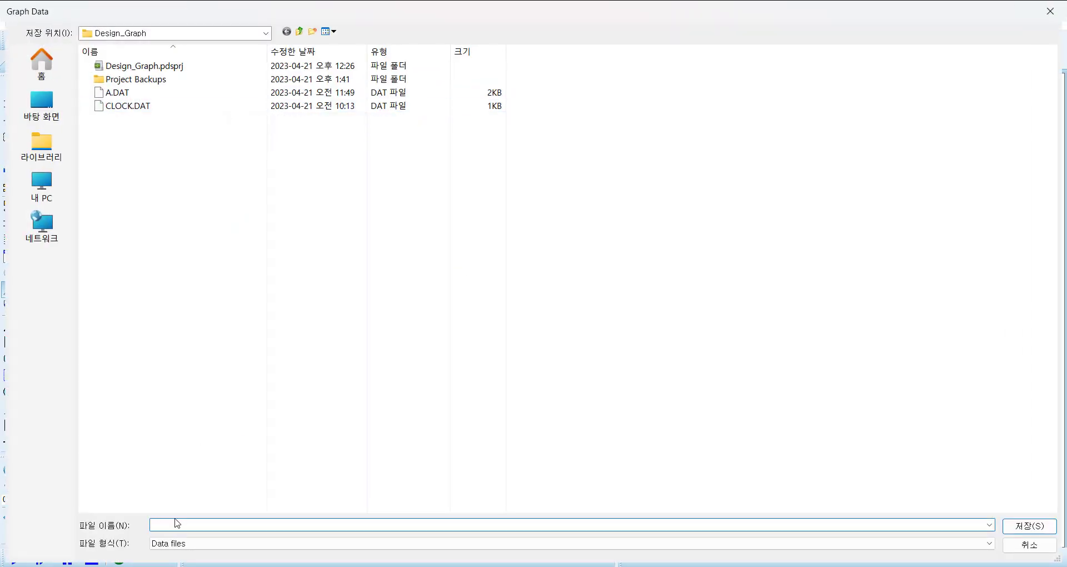
text(66)
click(1021, 532)
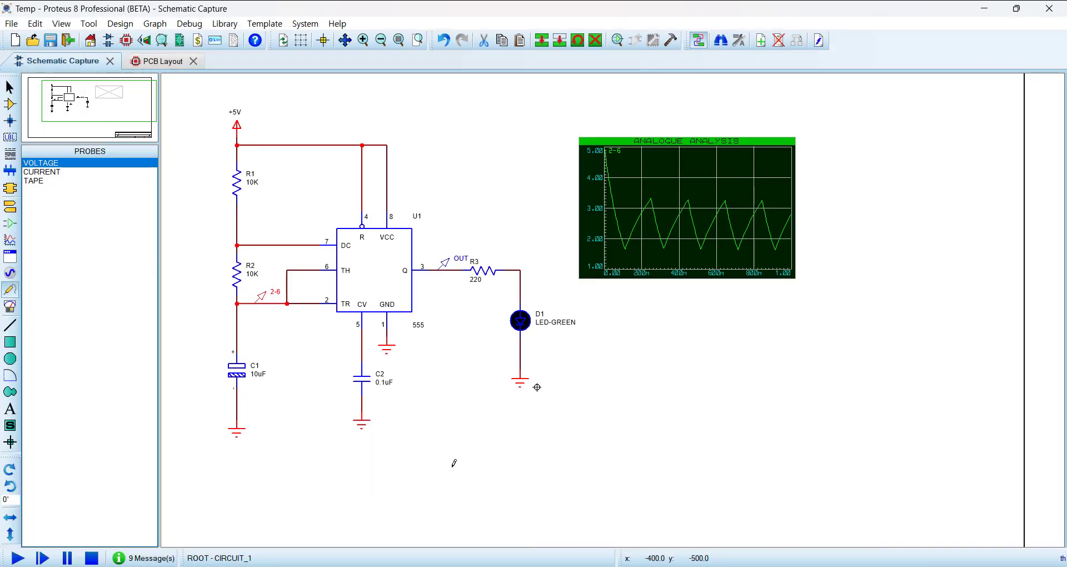
Switch to Notepad with the exported 2-6.DAT file and arrange it side by side with the Proteus schematic, enlarging the graph.
click(310, 566)
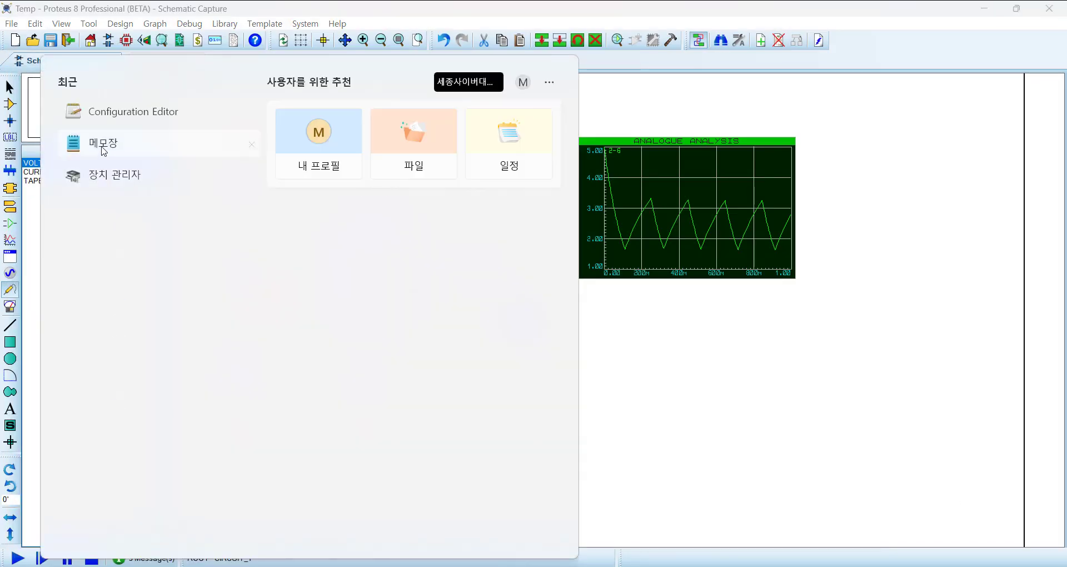
click(101, 146)
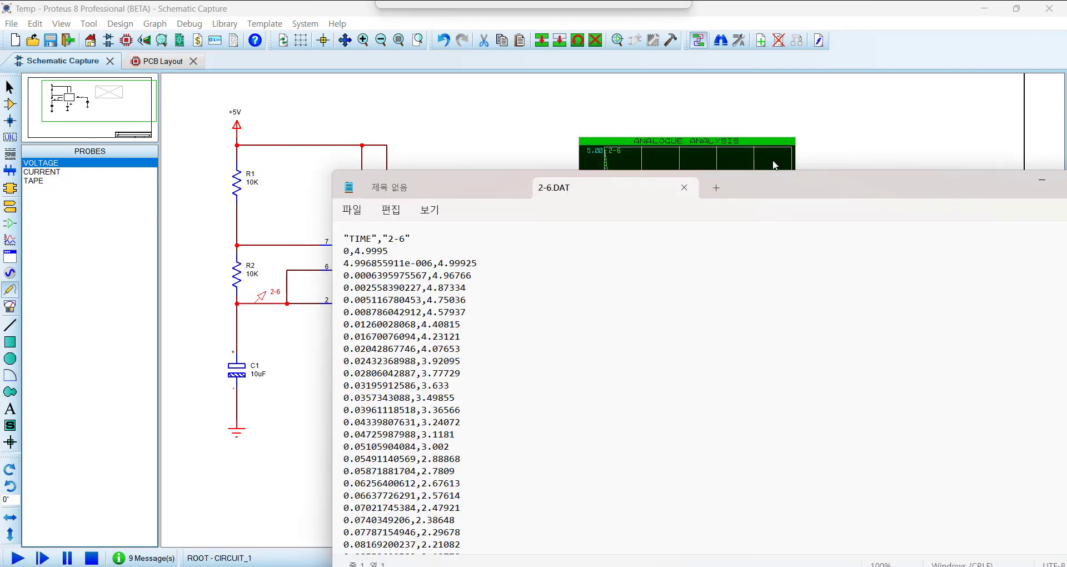
key(super+Right)
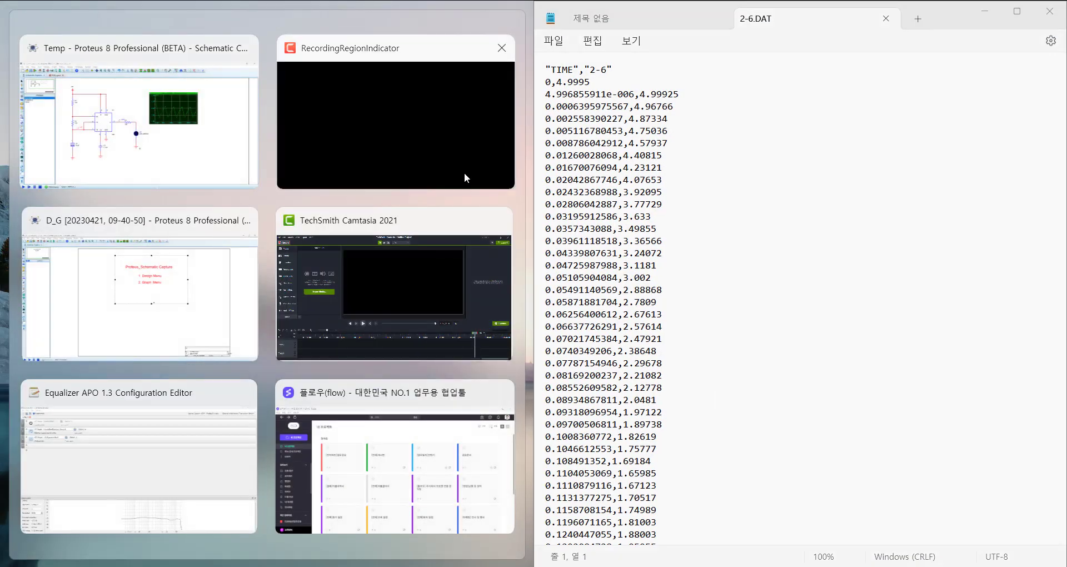
click(210, 145)
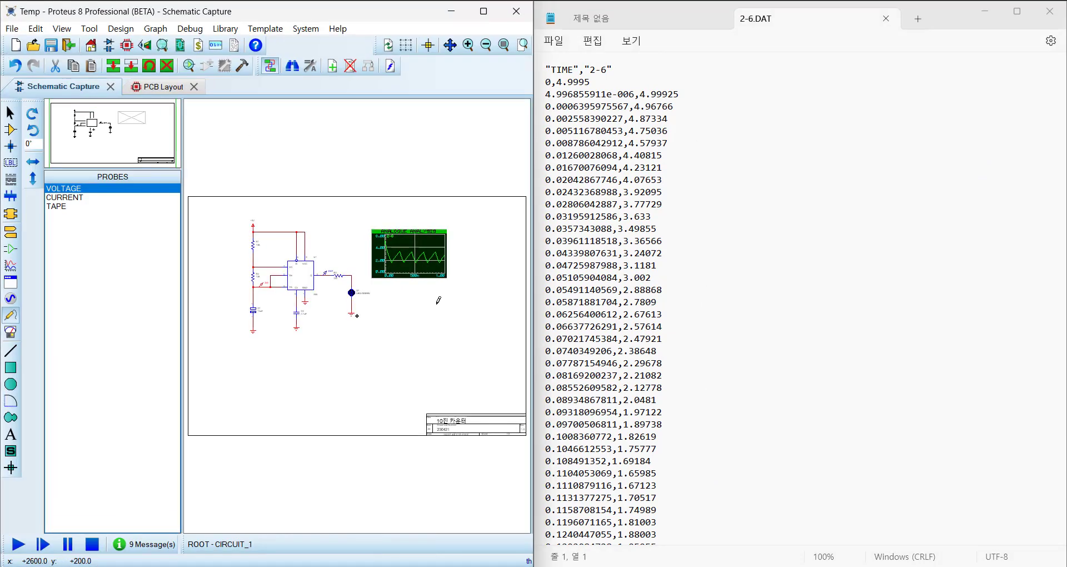
scroll(503, 289, up, 2)
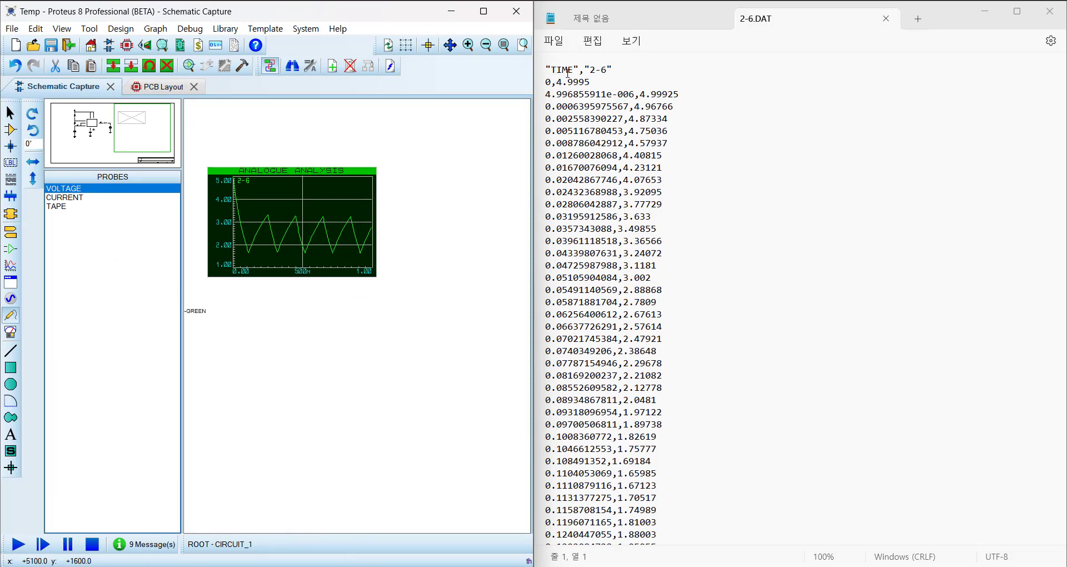
Examine the TIME and 2-6 column headers and the first data row in 2-6.DAT.
drag(549, 70, 569, 70)
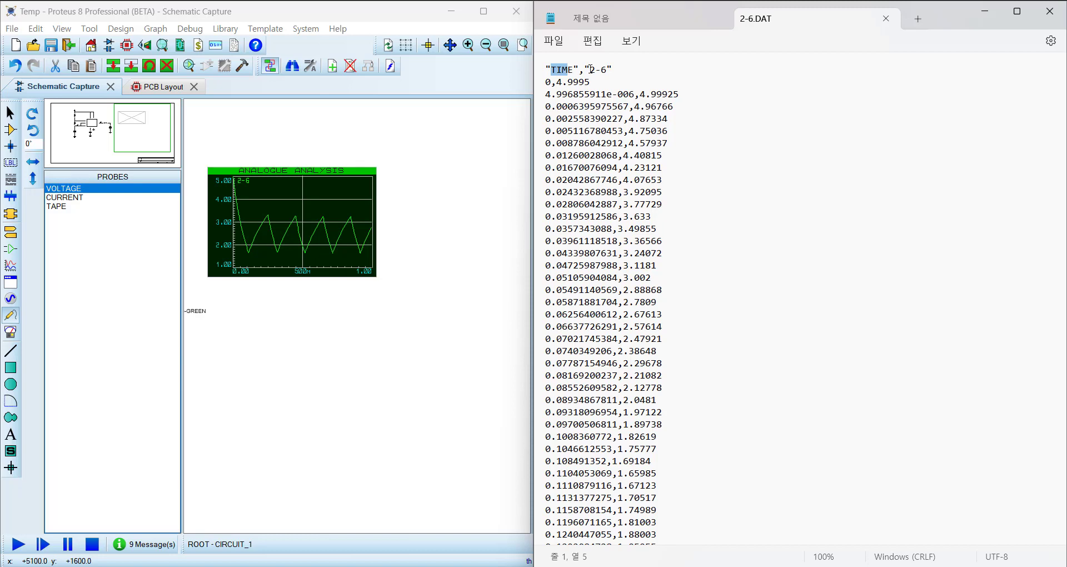
mouse_move(591, 70)
mouse_down()
mouse_move(606, 71)
mouse_move(583, 72)
mouse_up()
double_click(545, 82)
key(End)
drag(556, 82, 593, 80)
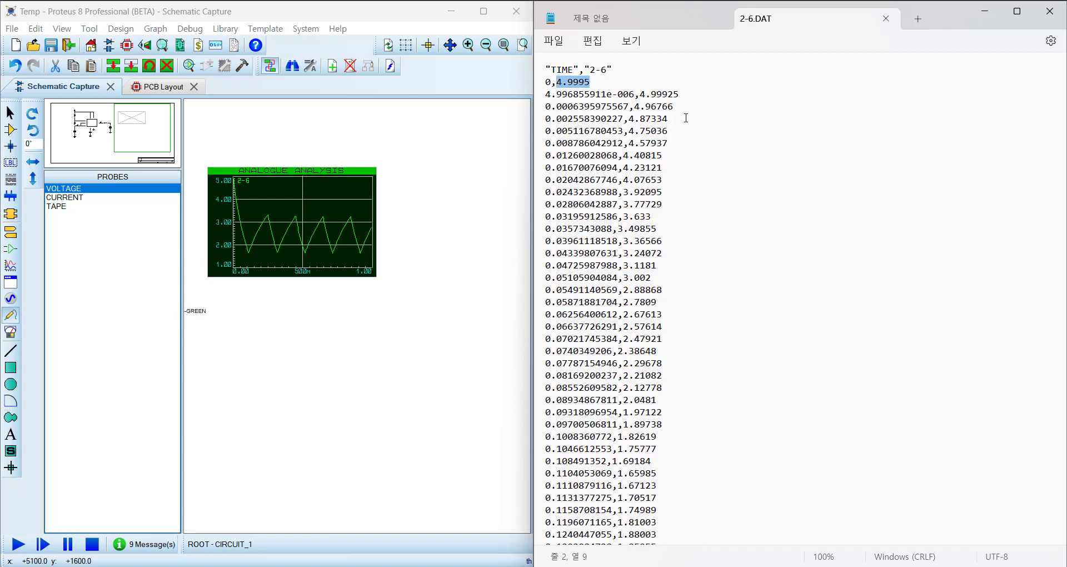
Maximize the ANALOGUE ANALYSIS graph in Proteus and read the 2-6 trace with the cursor at its start and end times.
click(483, 11)
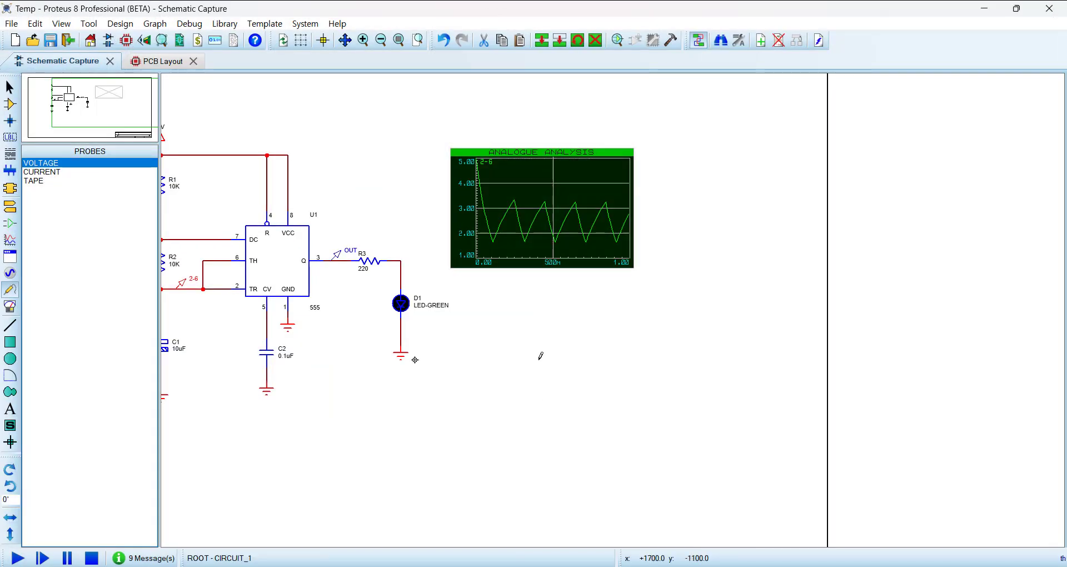
click(567, 154)
click(568, 152)
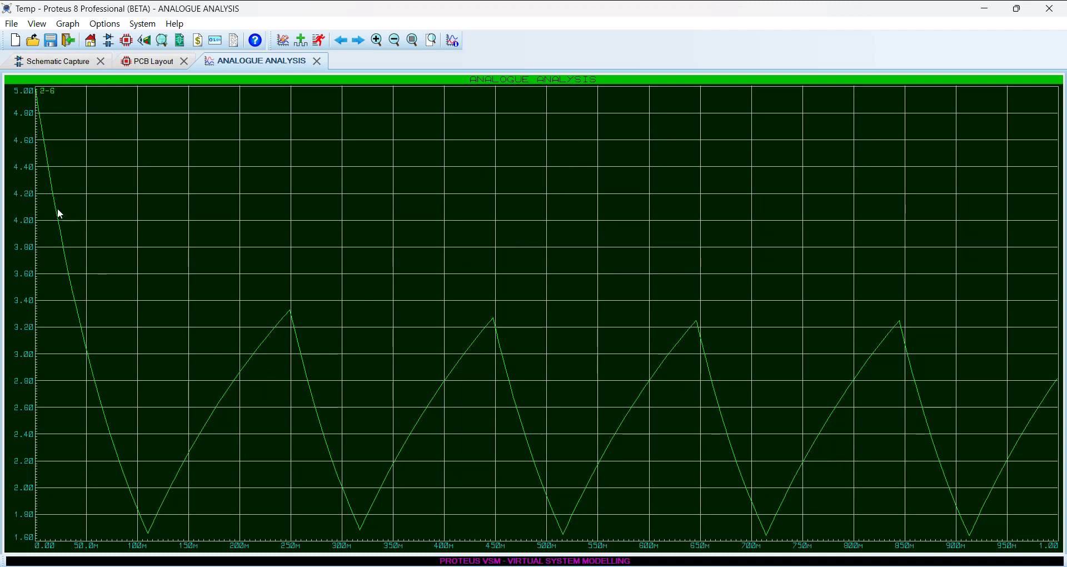
click(52, 191)
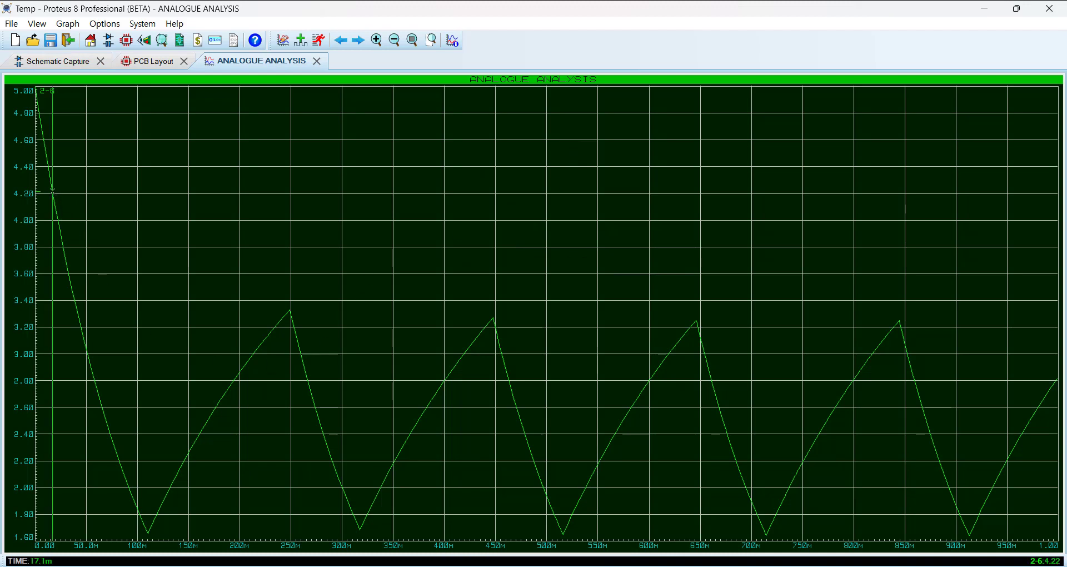
drag(52, 191, 36, 191)
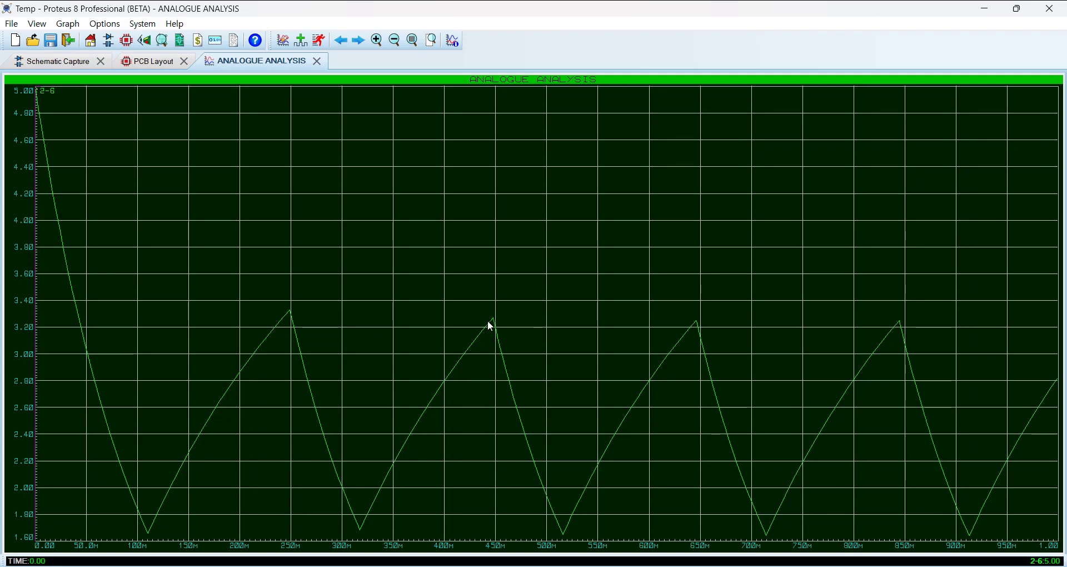
click(1053, 388)
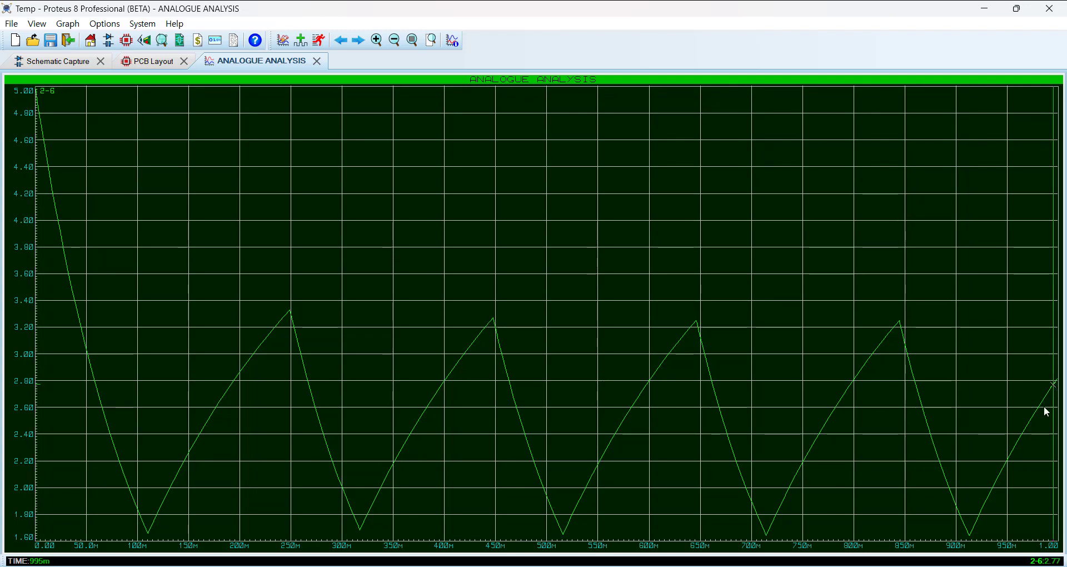
key(End)
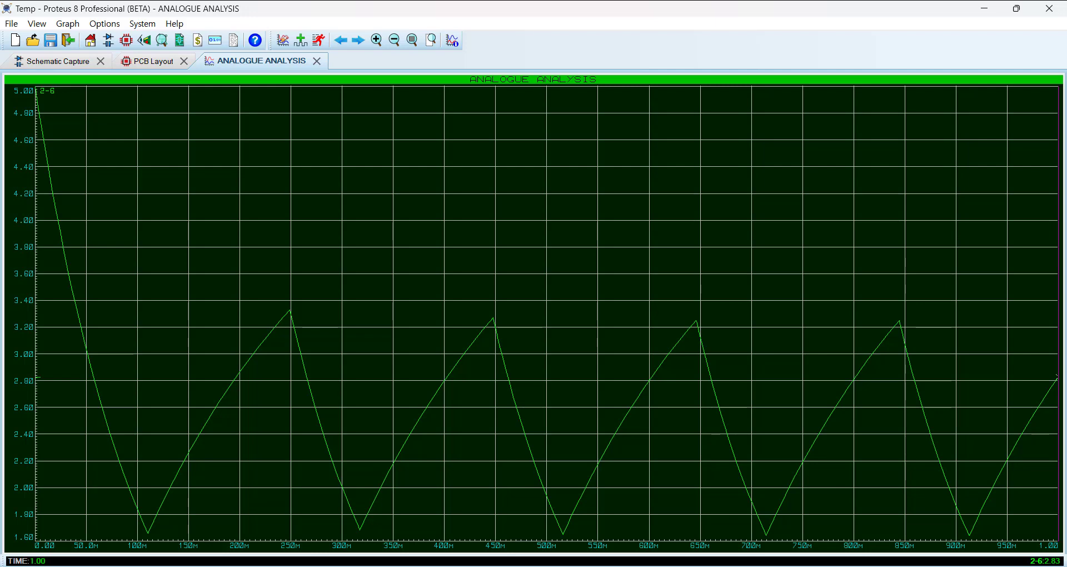
Switch to Notepad and check the last data row of 2-6.DAT against the graph's end point.
key(alt+Tab)
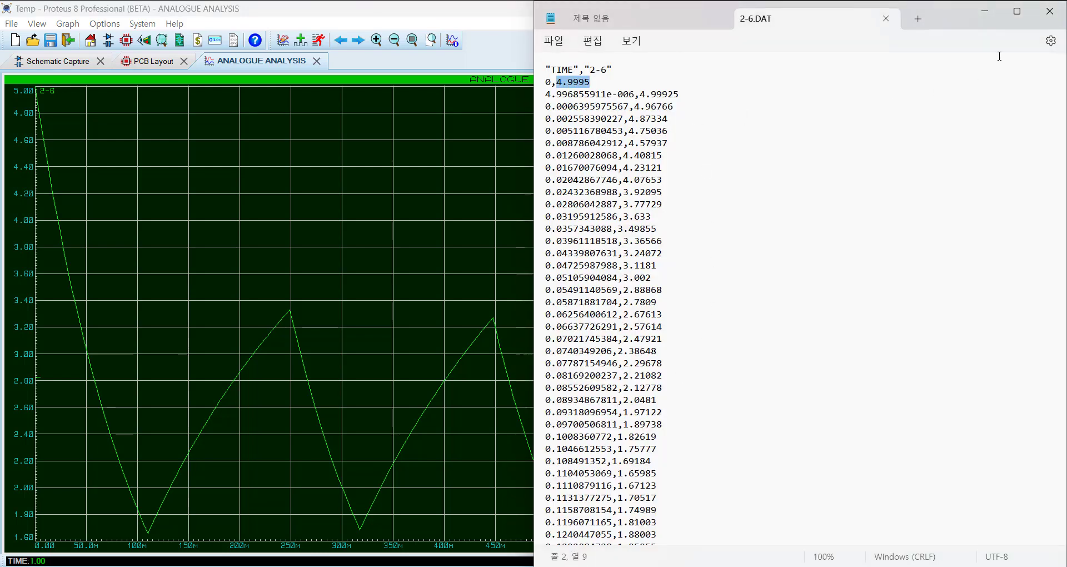
click(1016, 11)
scroll(239, 229, down, 20)
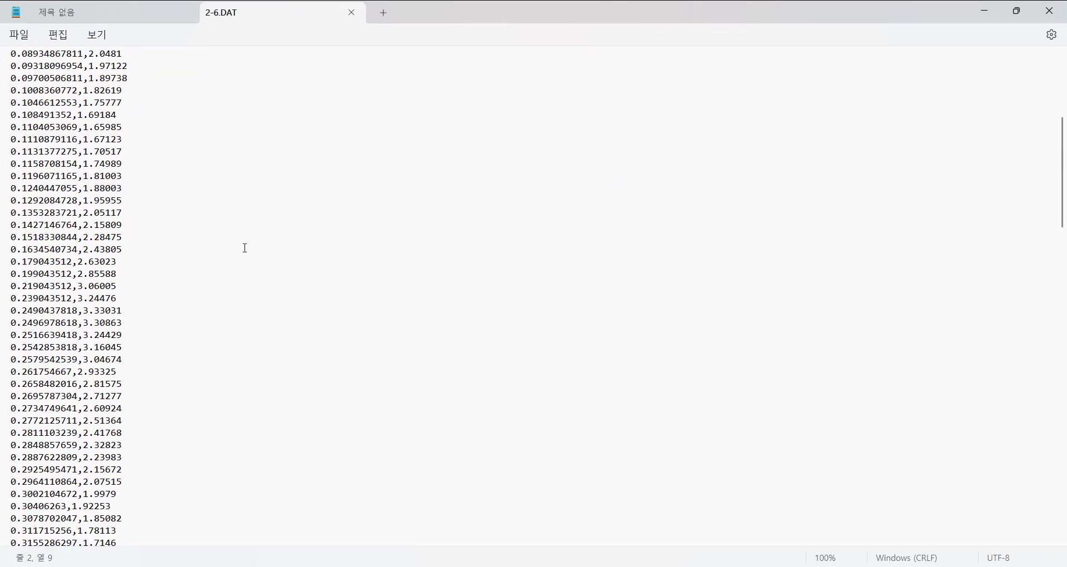
scroll(1034, 249, down, 20)
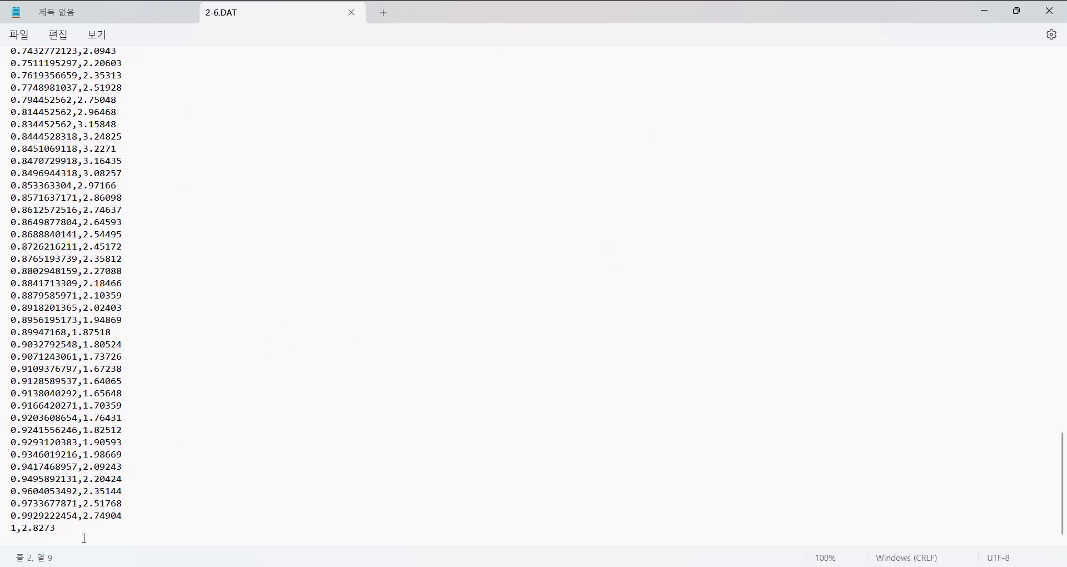
click(85, 538)
drag(22, 528, 79, 534)
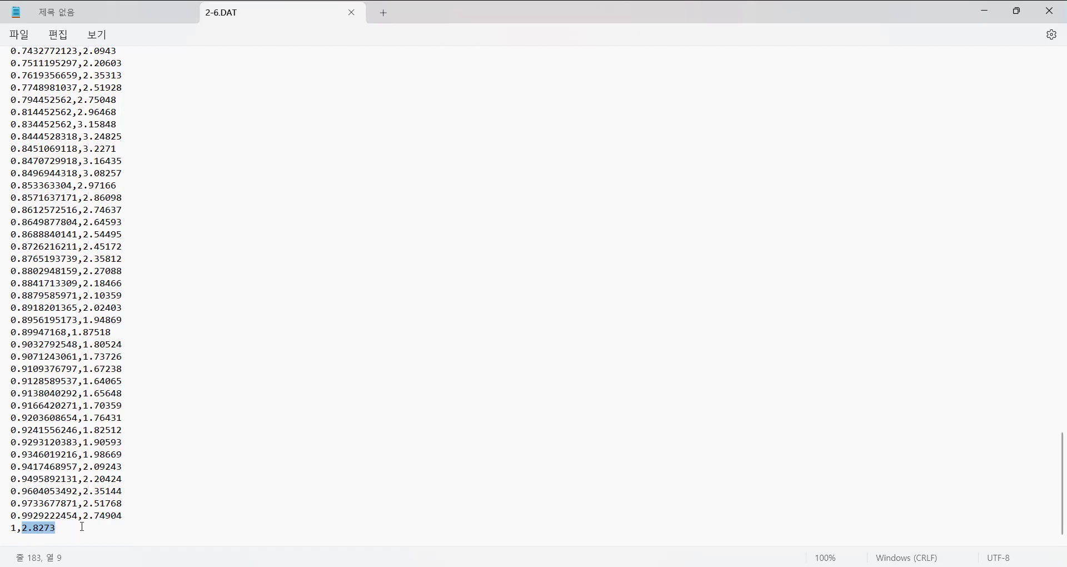
click(984, 13)
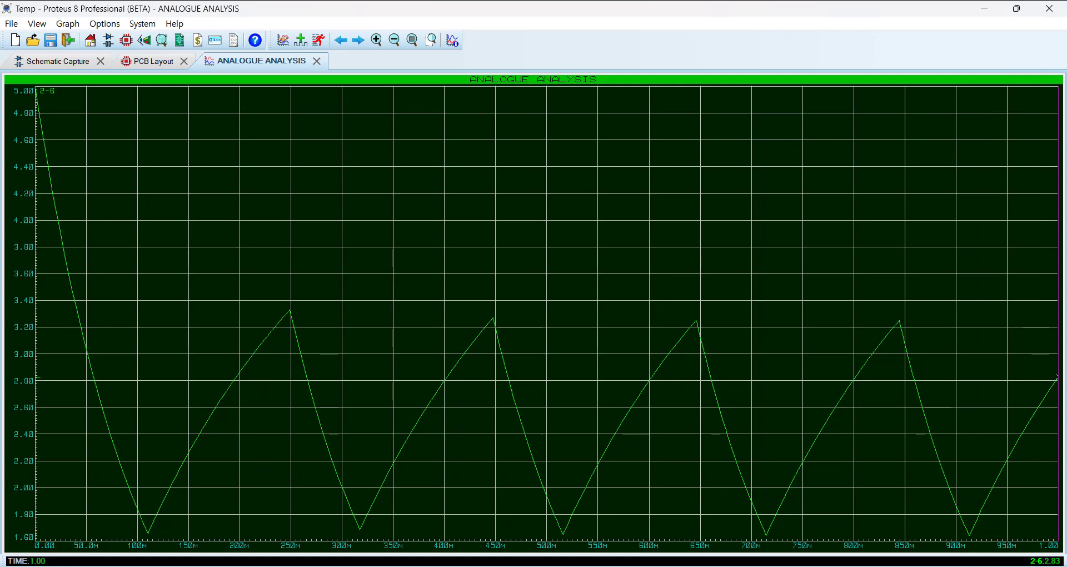
Highlight all the exported data in 2-6.DAT, return to Proteus and close the maximized ANALOGUE ANALYSIS graph.
key(alt+Tab)
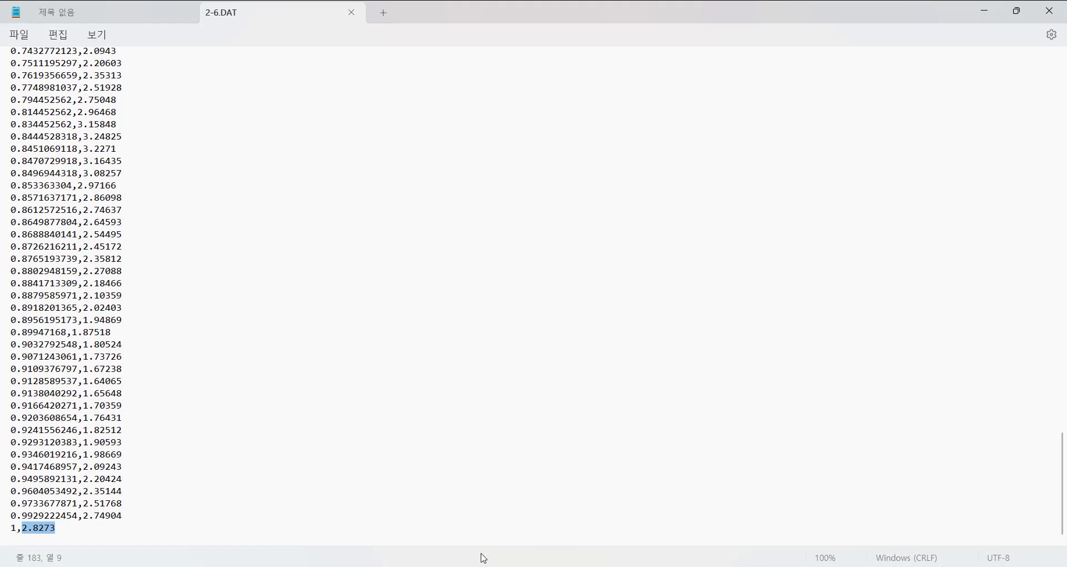
click(45, 527)
drag(57, 528, 7, 3)
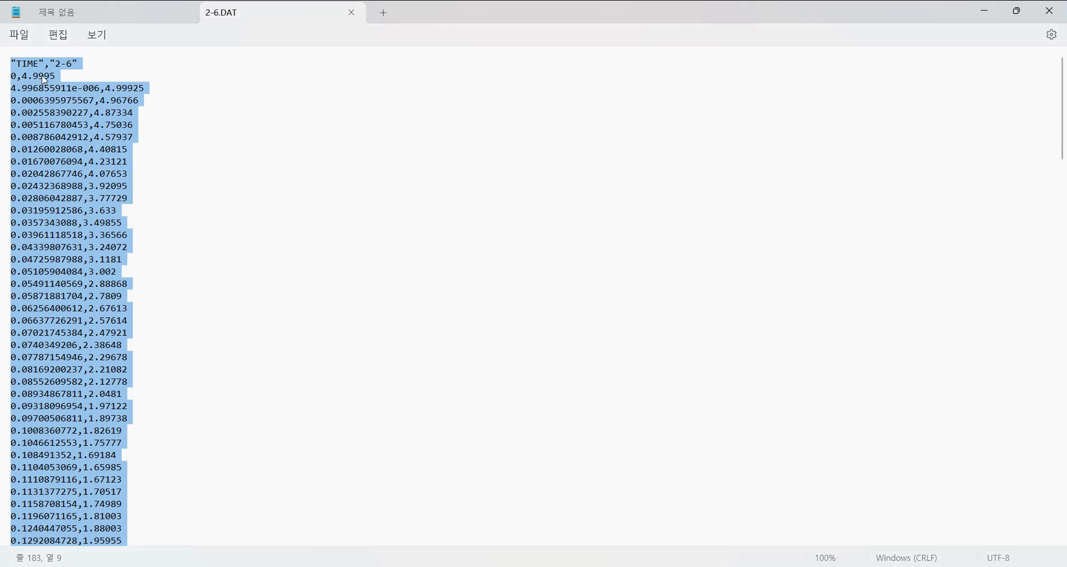
click(985, 11)
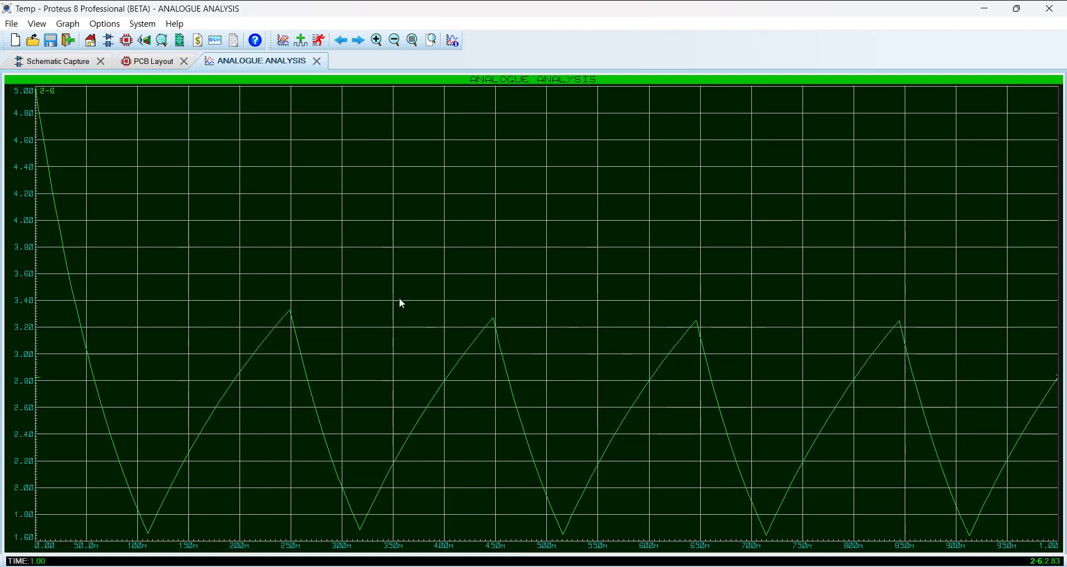
click(316, 61)
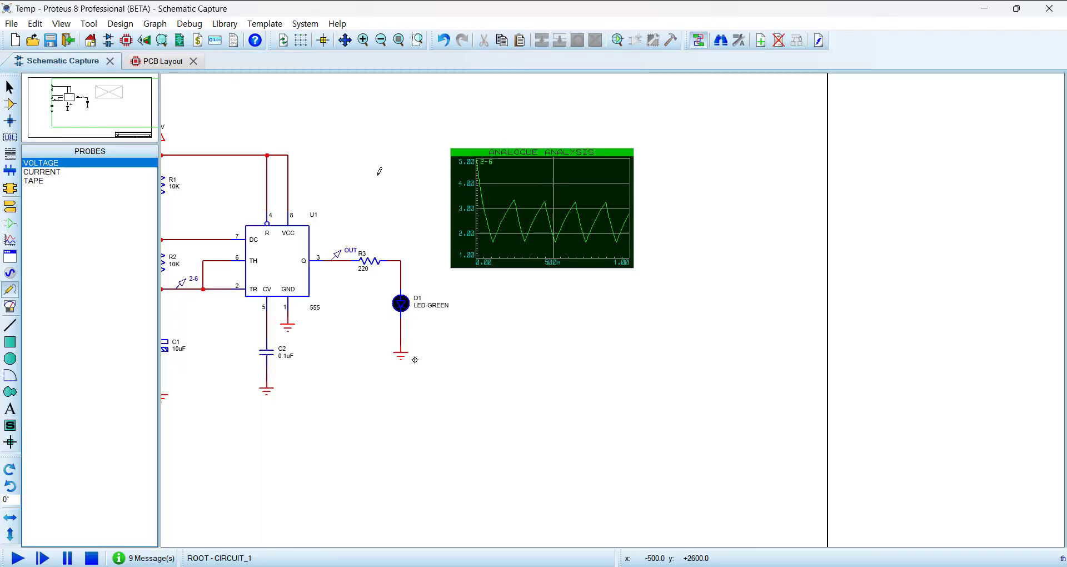
Clear the graph data of the ANALOGUE ANALYSIS graph and confirm clearing the results.
click(132, 25)
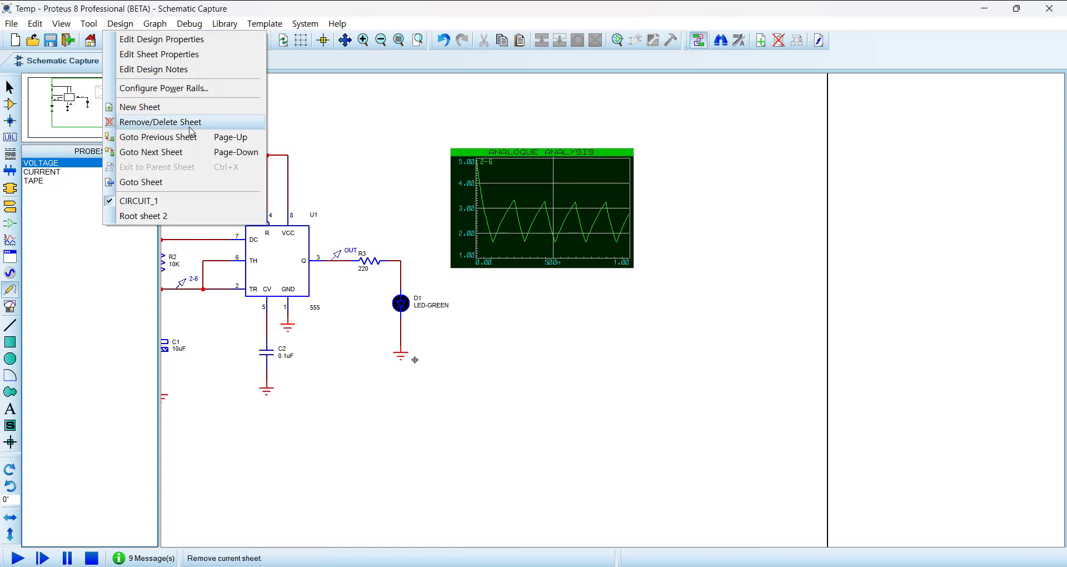
mouse_move(161, 25)
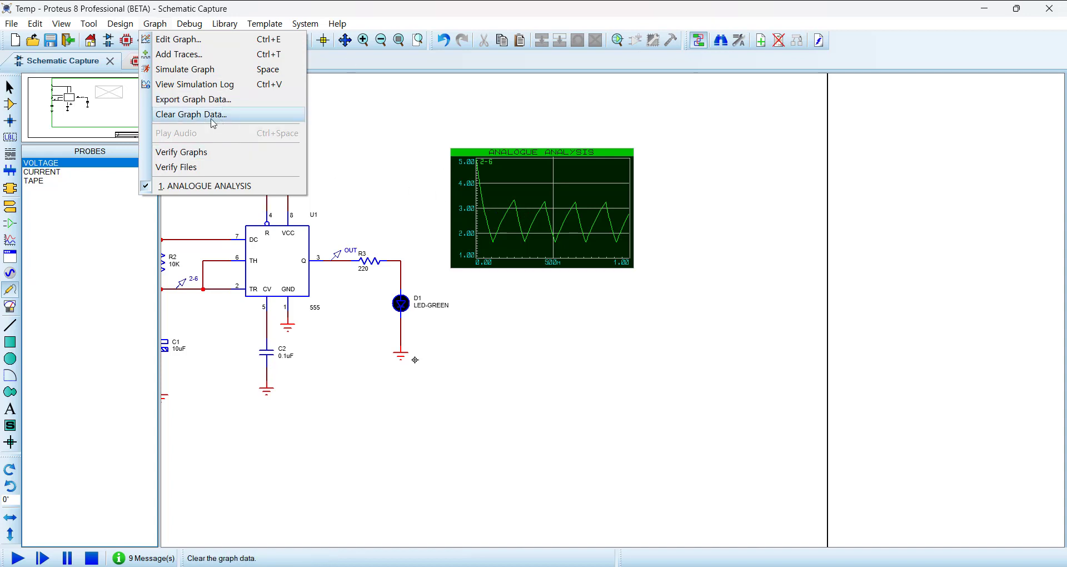
click(246, 117)
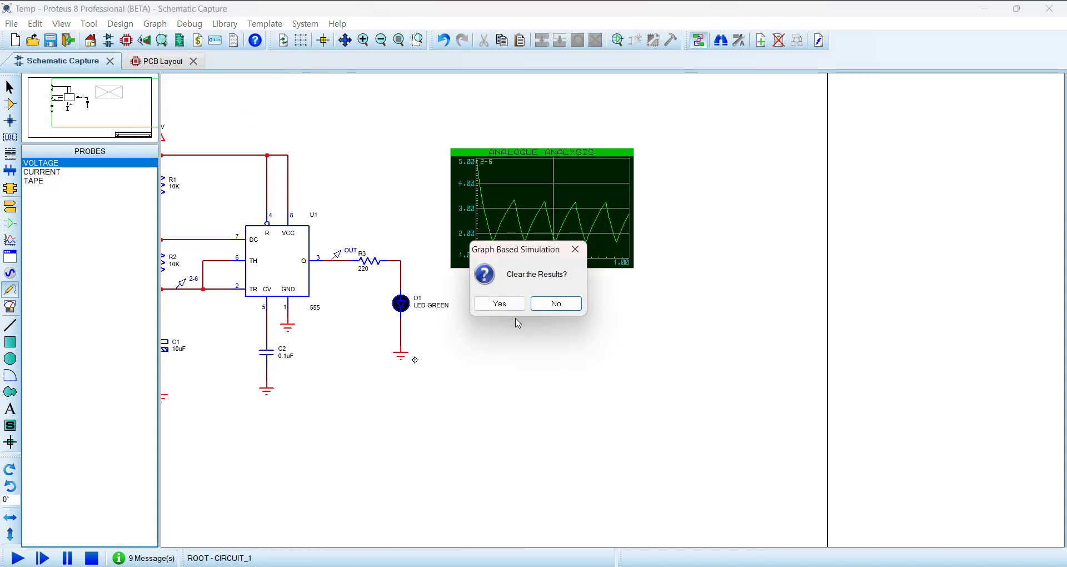
click(500, 304)
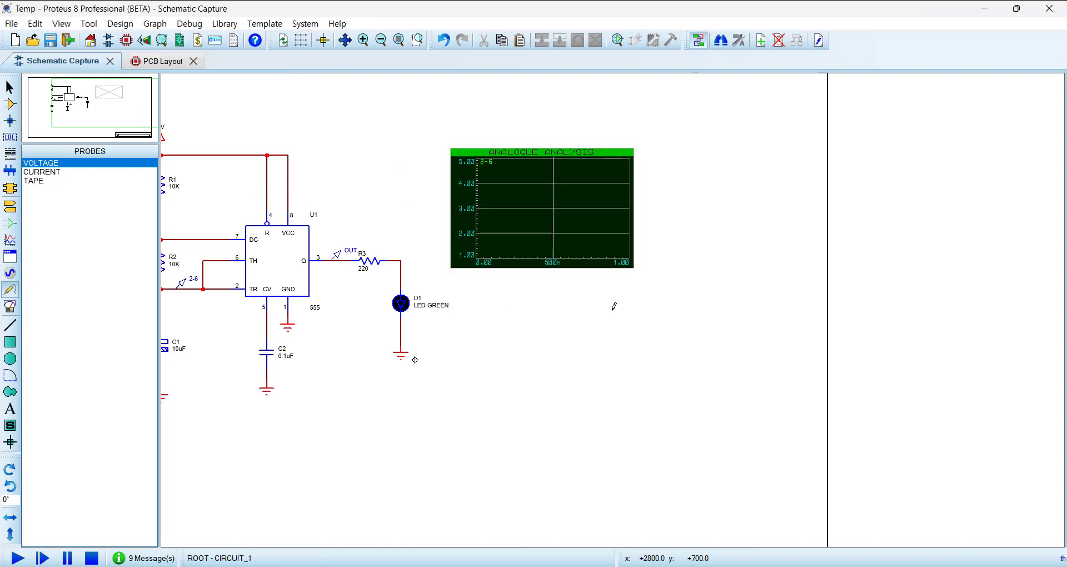
Simulate the ANALOGUE ANALYSIS graph again and check the availability of the Play Audio command.
scroll(528, 227, up, 1)
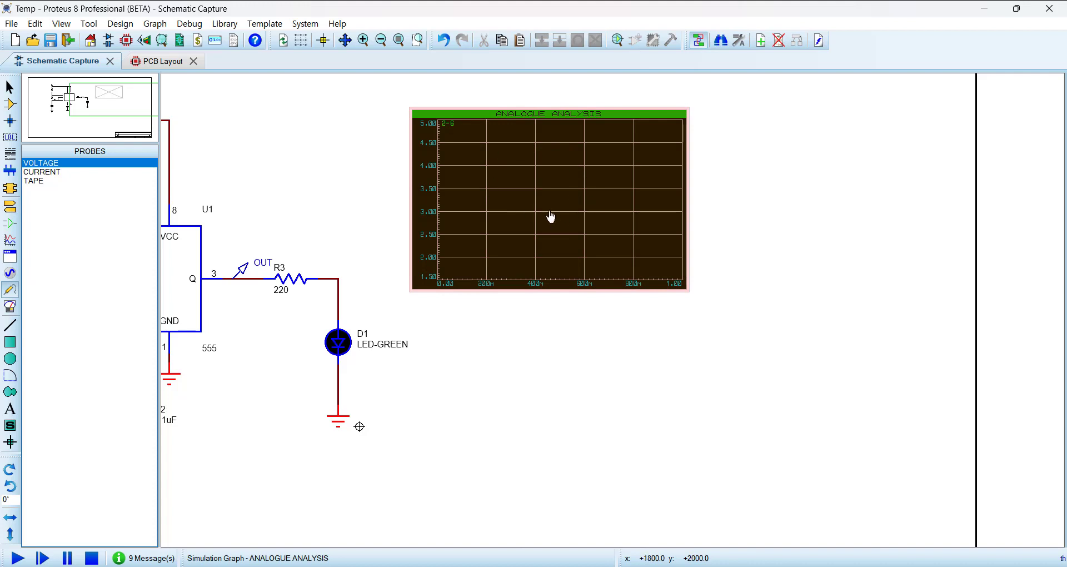
click(154, 24)
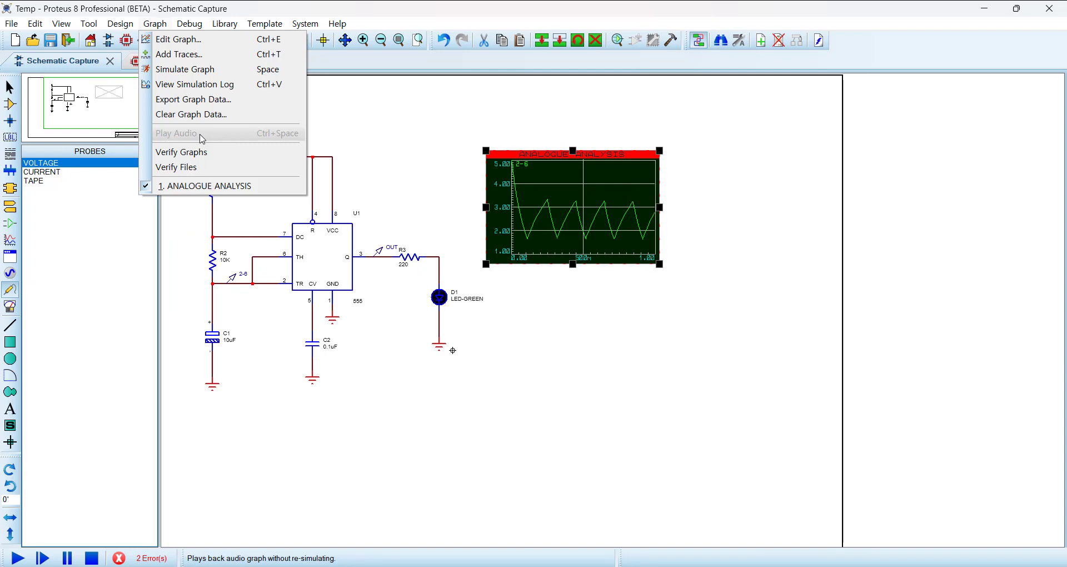
click(393, 159)
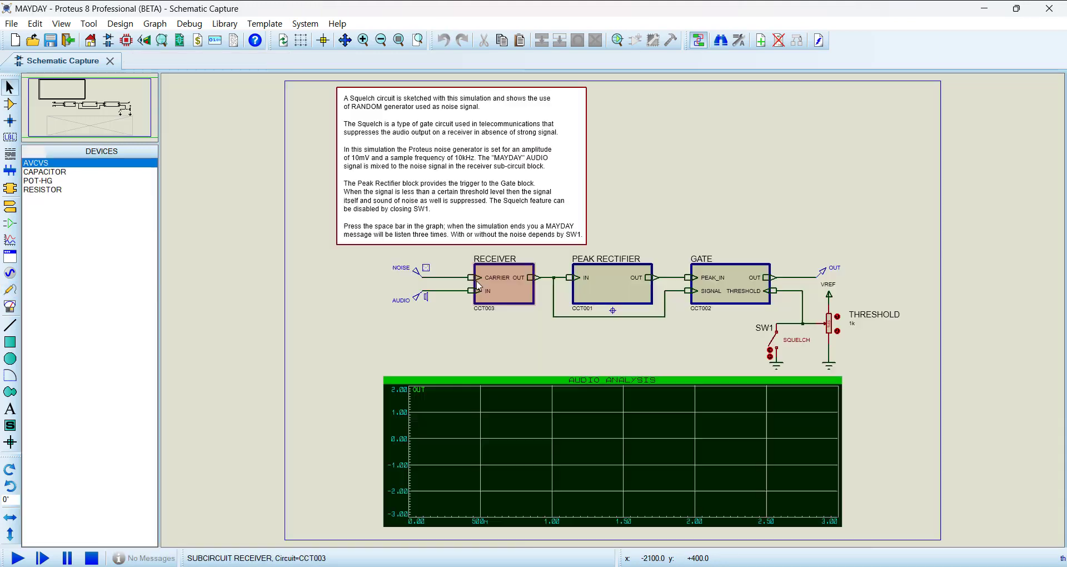
Check the Play Audio command in the MAYDAY squelch project and simulate its AUDIO ANALYSIS graph.
click(155, 24)
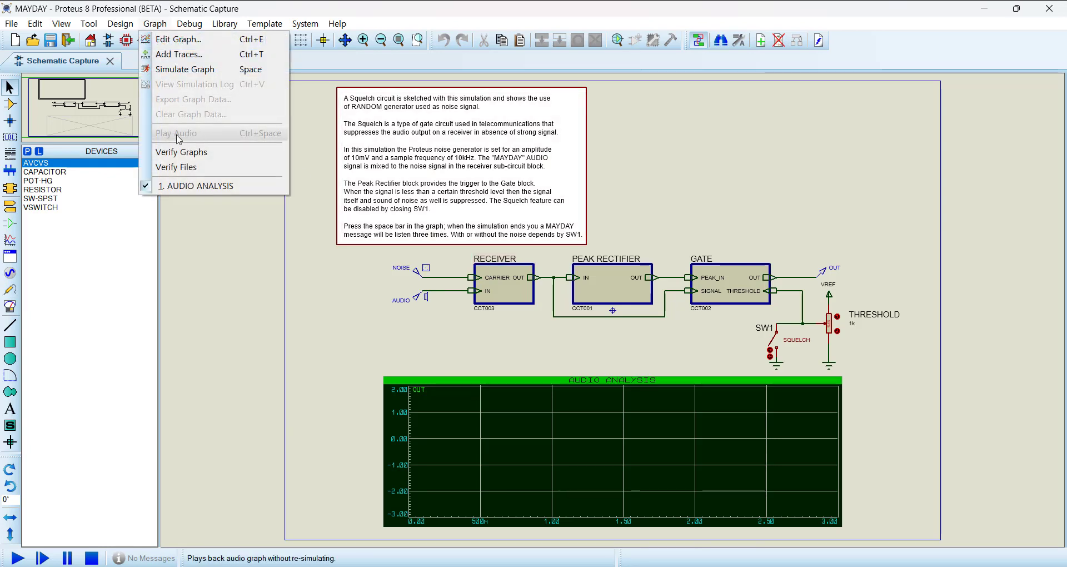
click(312, 9)
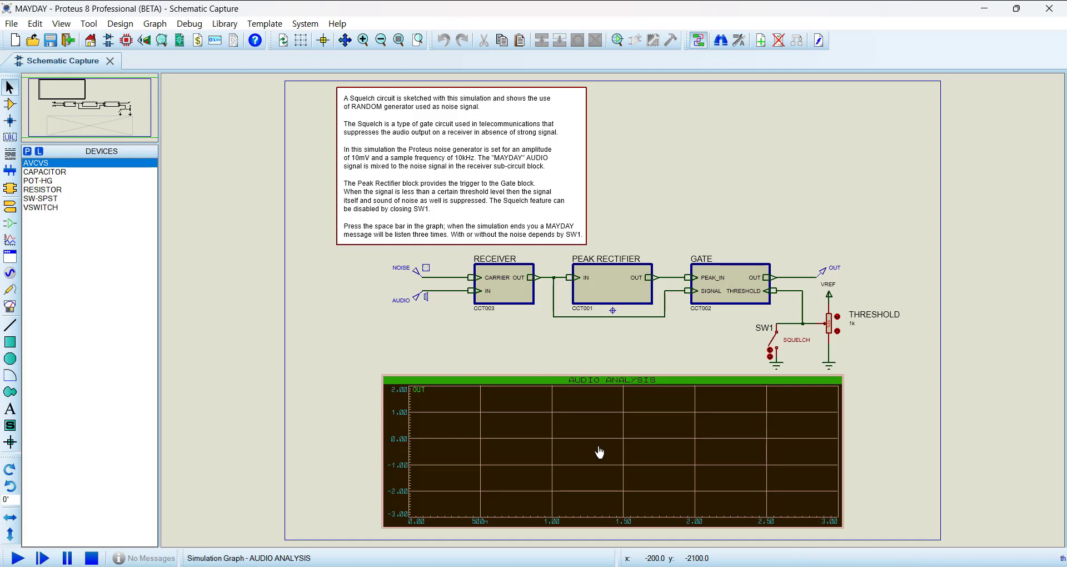
key(space)
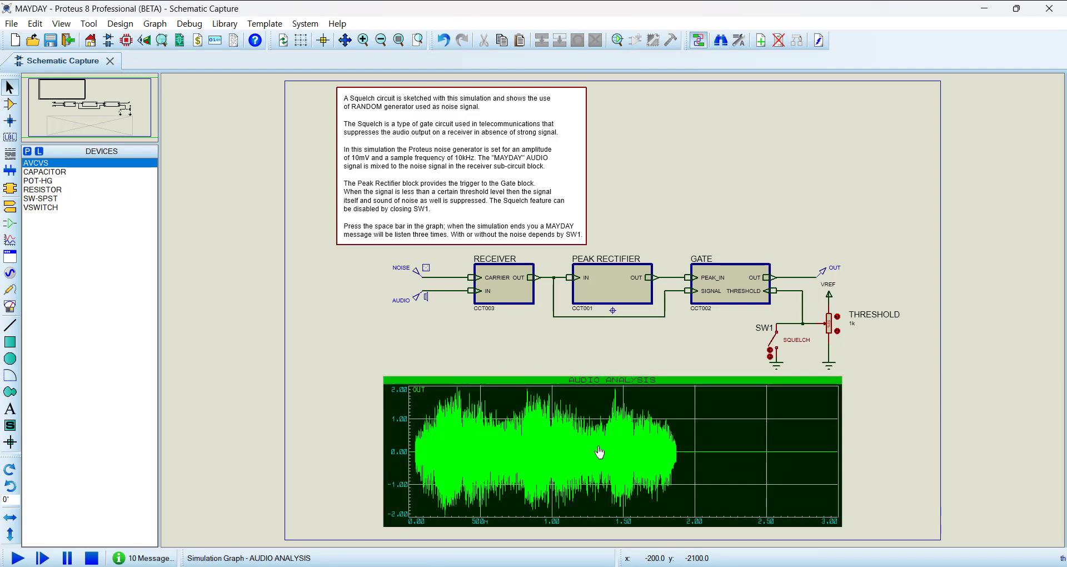
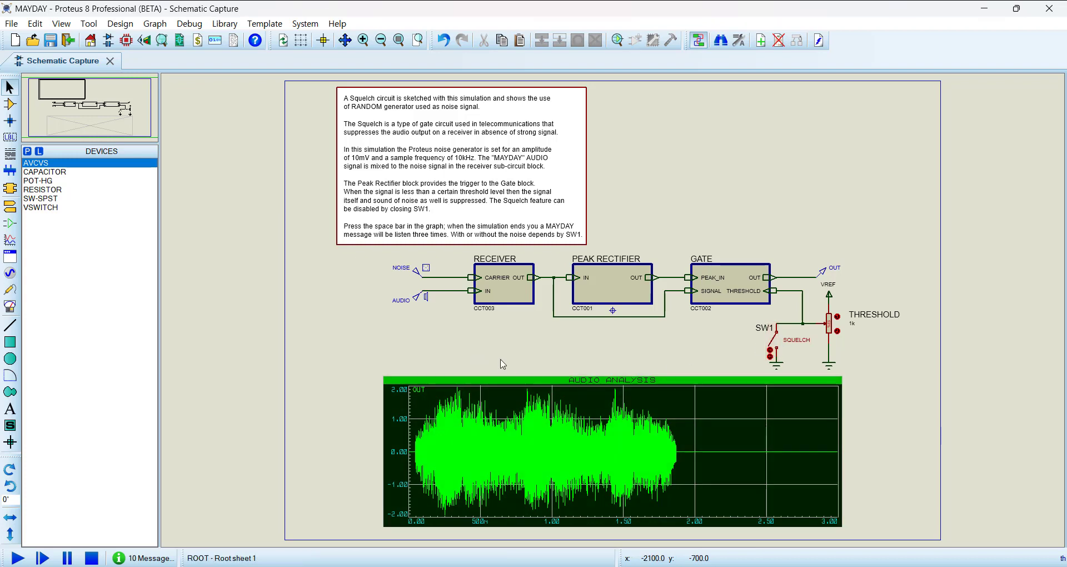
Play the audio of the MAYDAY project's AUDIO ANALYSIS graph and return to the Temp project's 555 LED schematic.
click(154, 24)
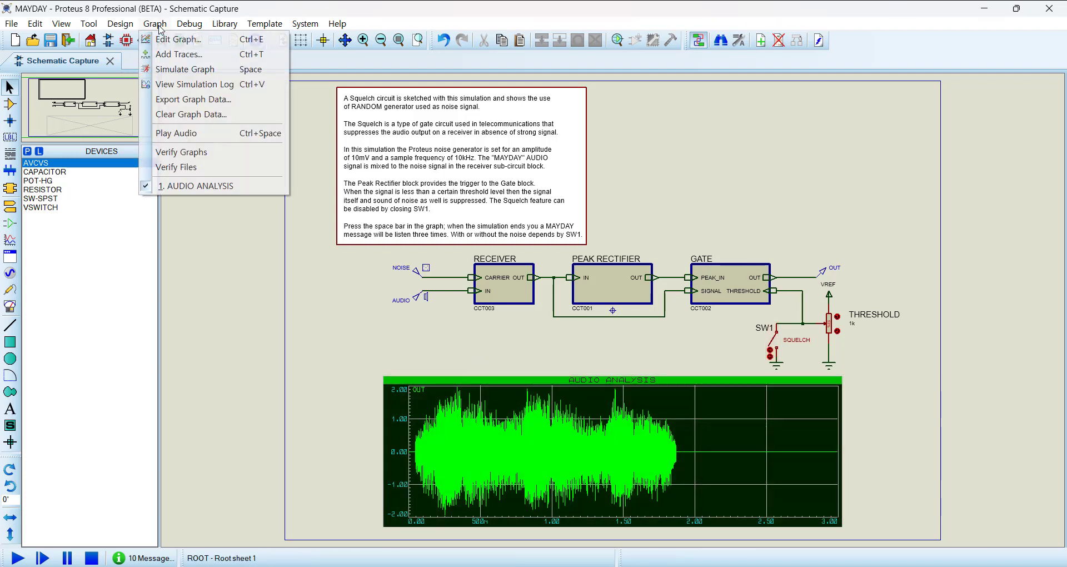
click(217, 136)
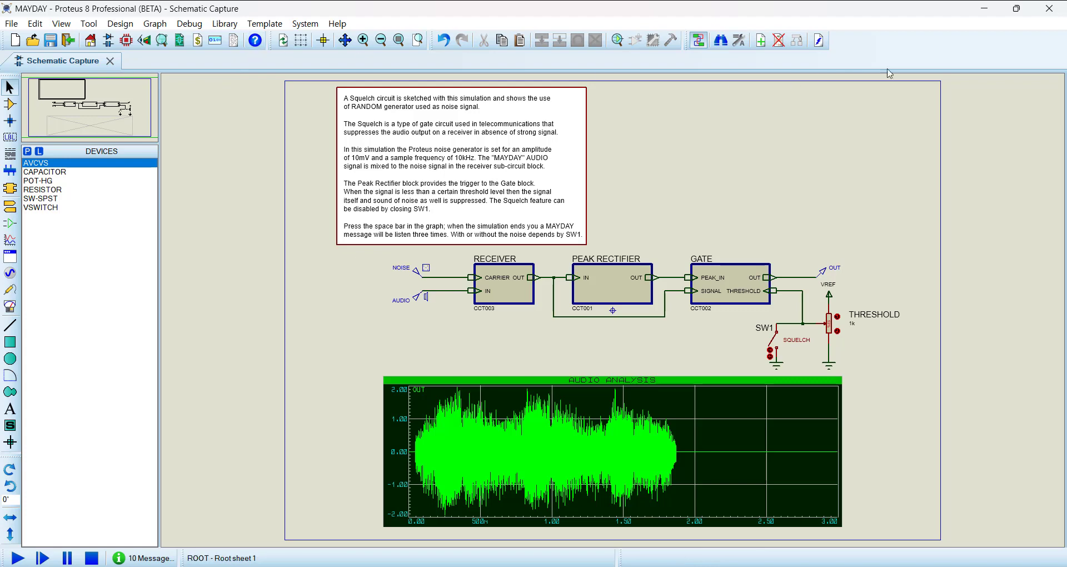
click(979, 9)
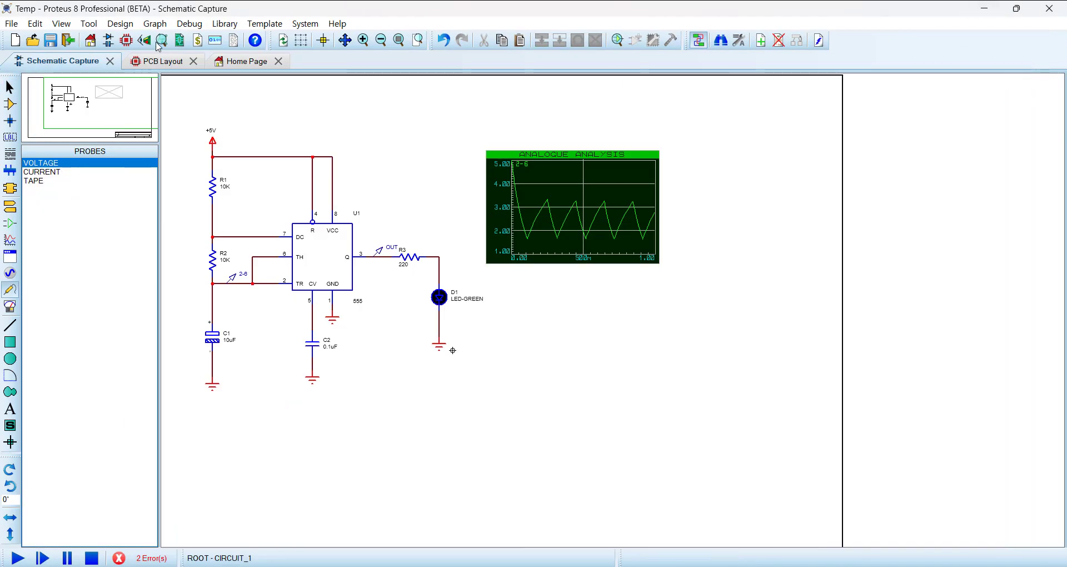
Check the Verify Graphs and Verify Files commands for the 555 LED schematic.
click(155, 24)
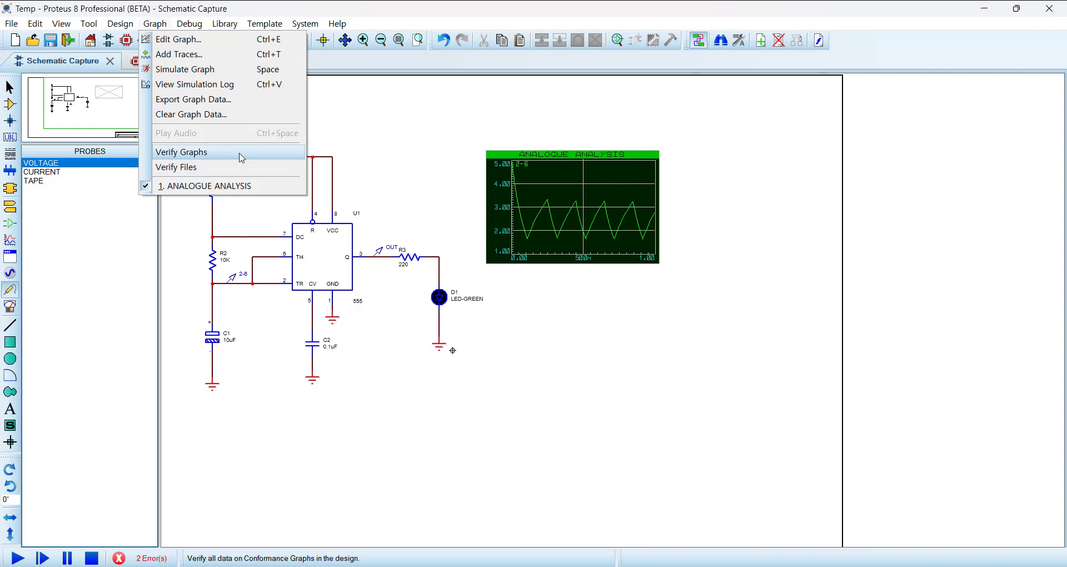
mouse_move(304, 24)
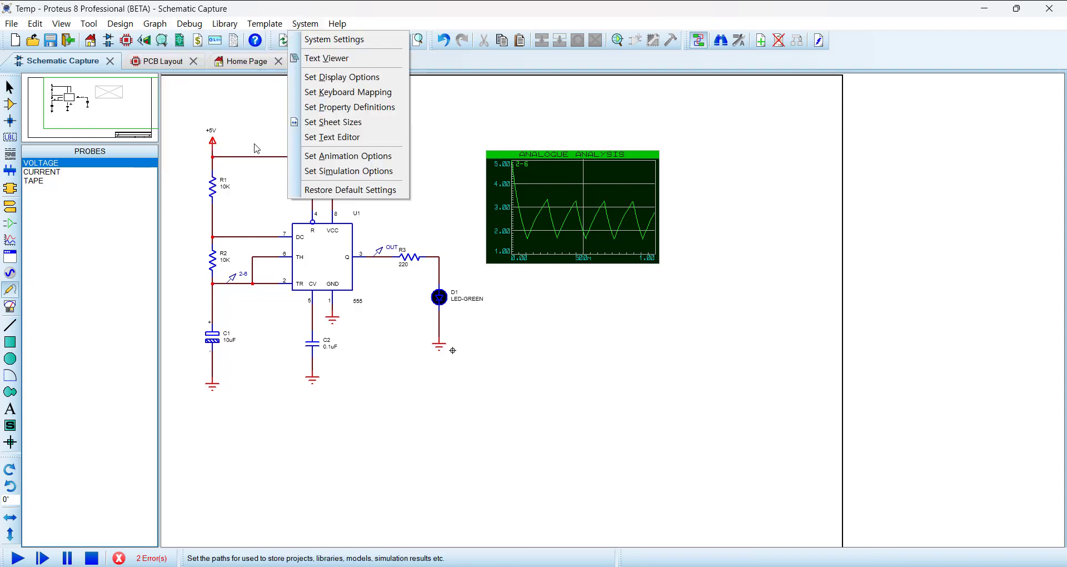
mouse_move(155, 24)
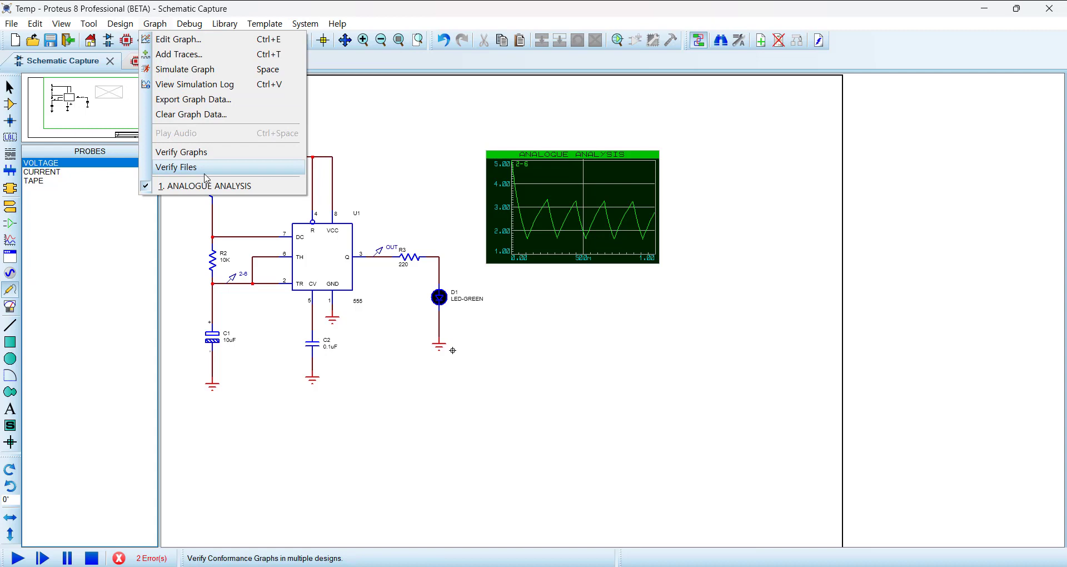
mouse_move(234, 23)
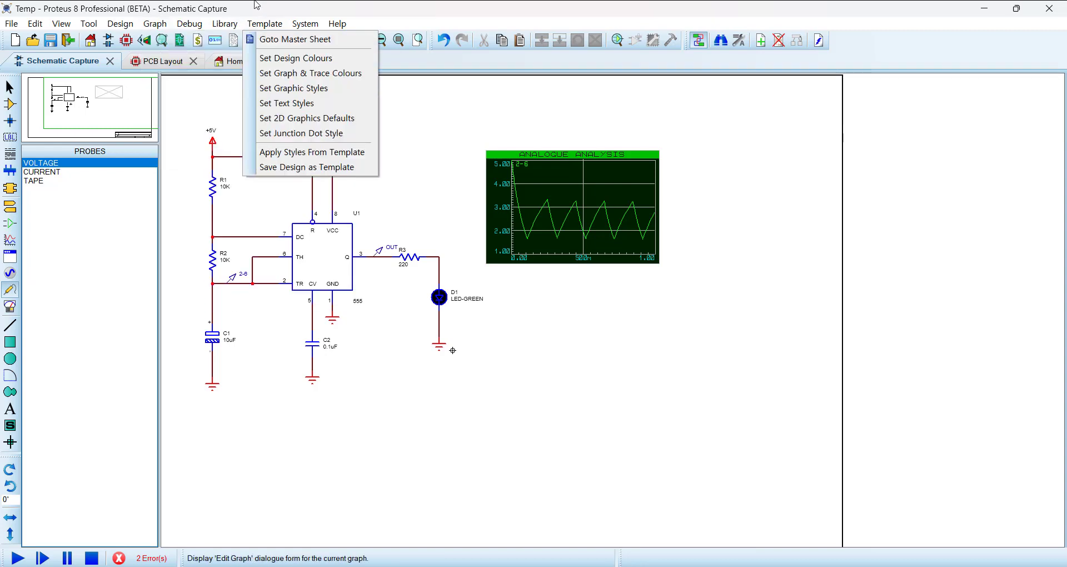
click(256, 5)
Delete the ANALOGUE ANALYSIS graph and place a CONFORMANCE graph in the empty area beside the 555 LED circuit.
right_click(552, 203)
right_click(552, 204)
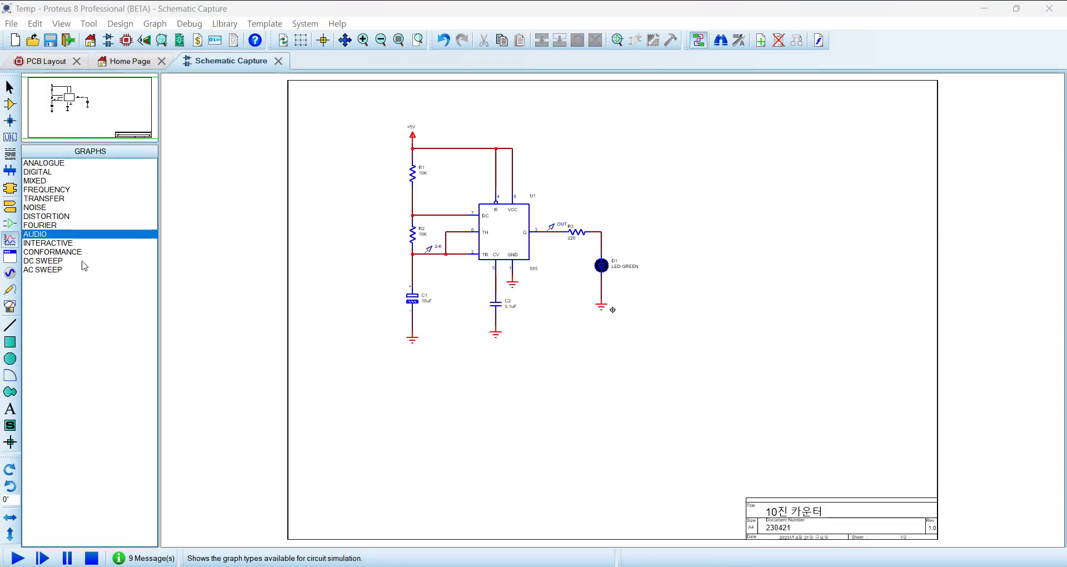
click(68, 253)
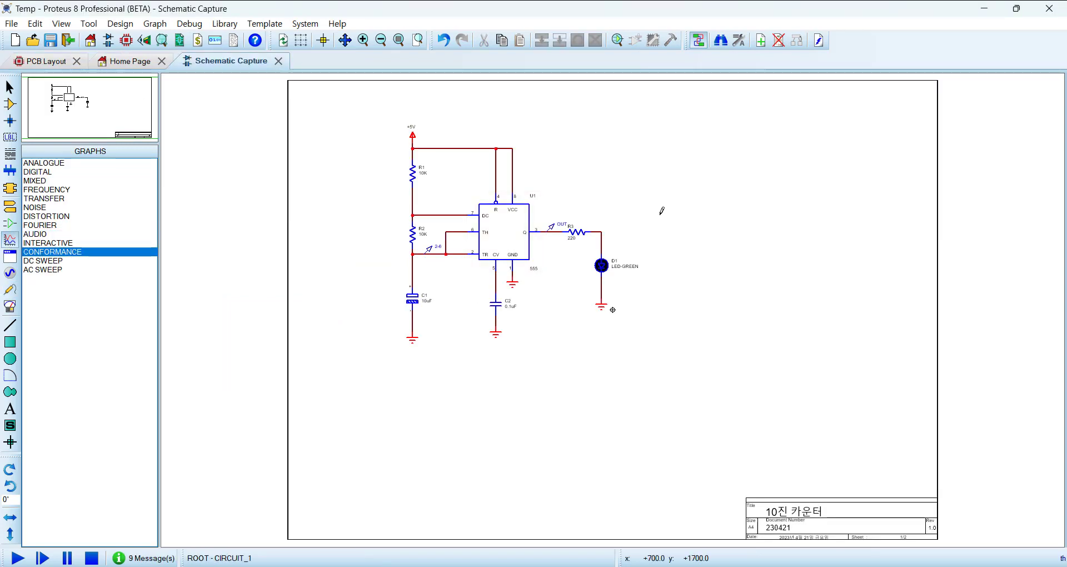
drag(673, 165, 895, 305)
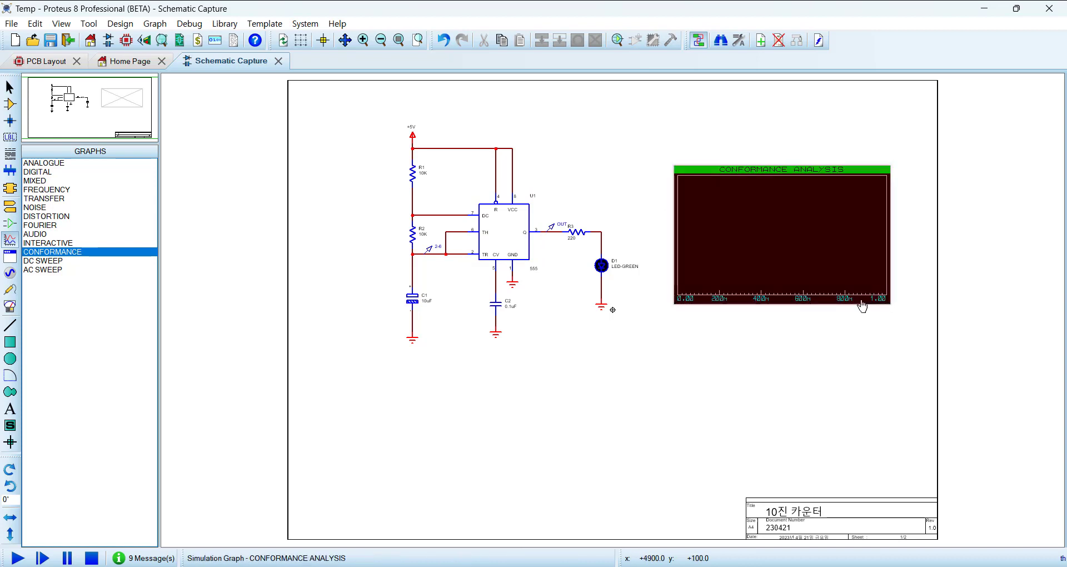
Add the OUT voltage probe as a trace to the CONFORMANCE ANALYSIS graph and simulate the graph.
click(550, 230)
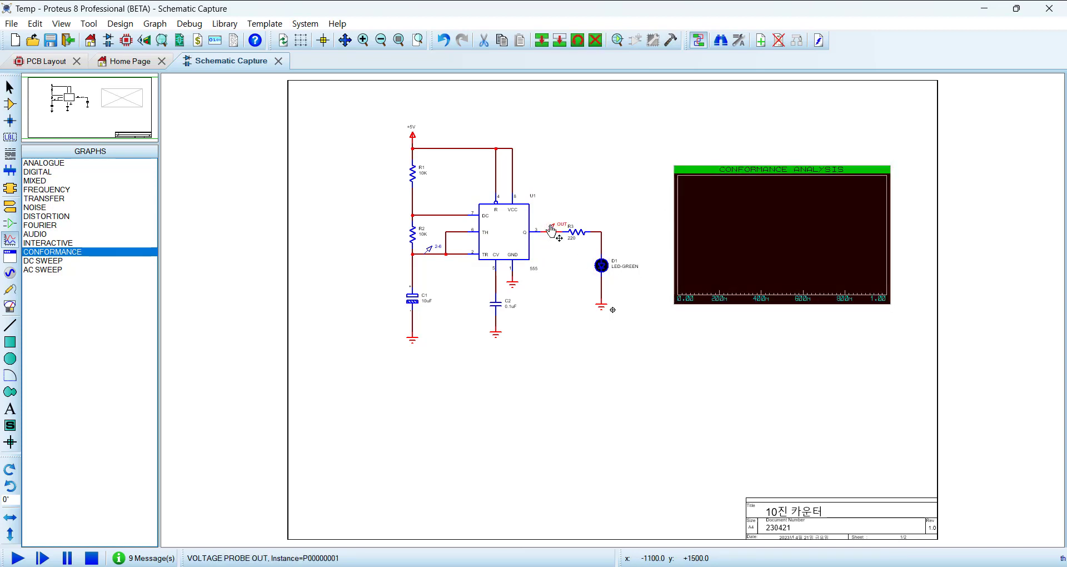
mouse_move(550, 230)
mouse_down()
mouse_move(728, 225)
mouse_move(694, 186)
mouse_up()
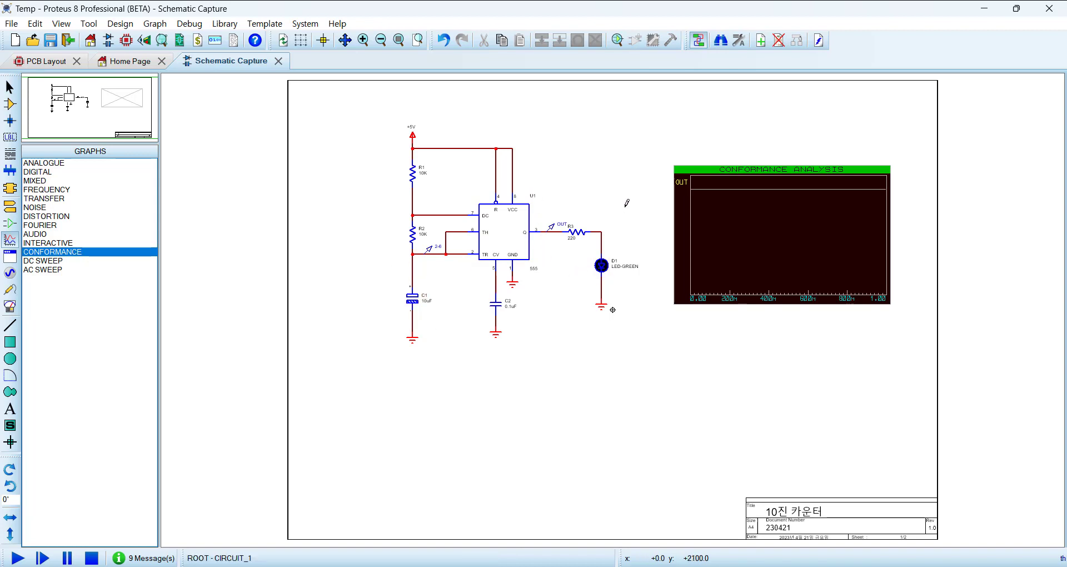
key(space)
click(777, 240)
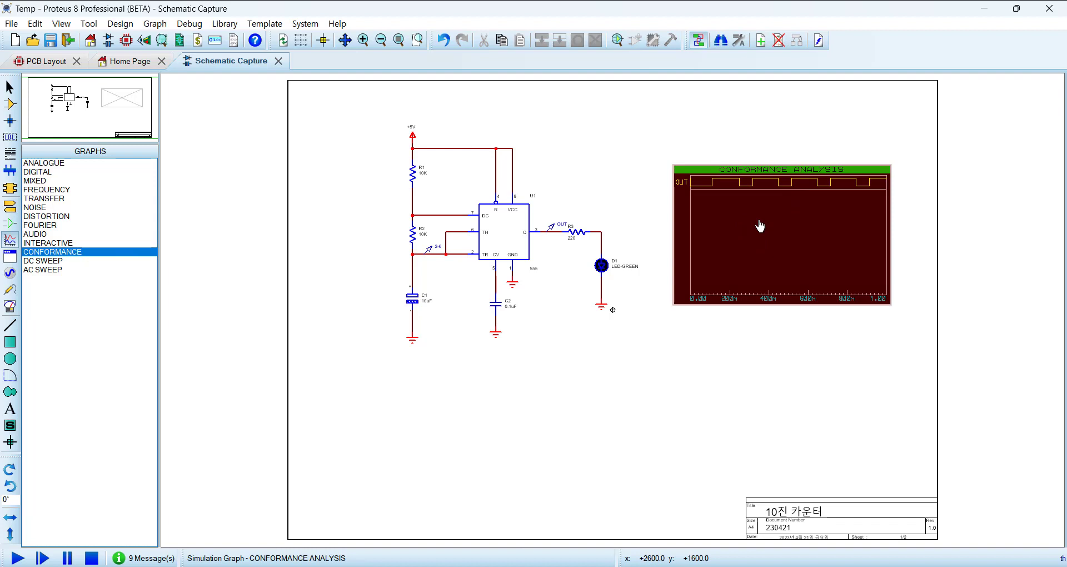
Check the Verify Graphs command and store the CONFORMANCE ANALYSIS graph's simulation results as its verification reference.
click(155, 23)
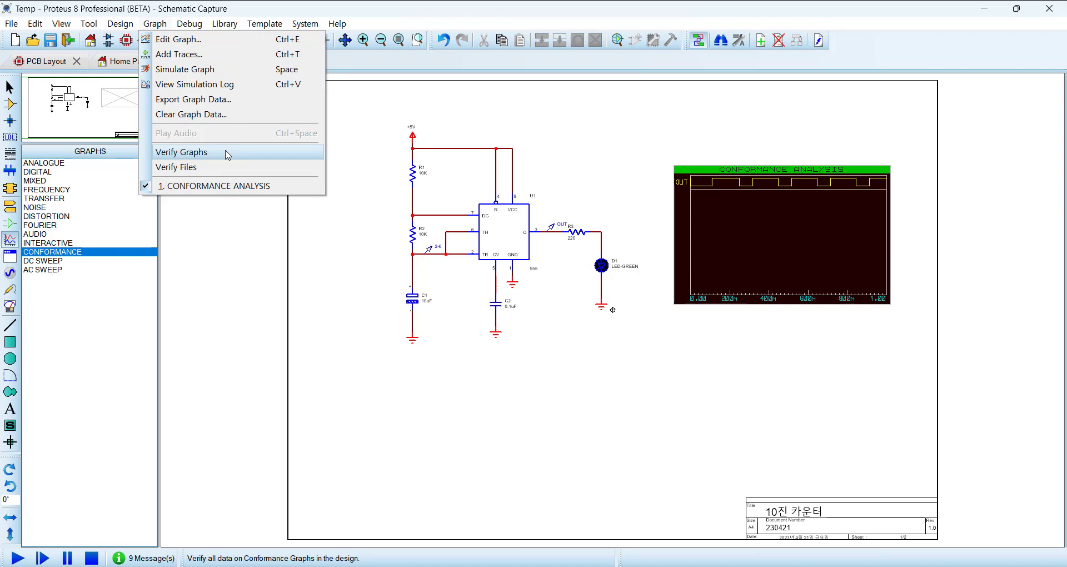
click(397, 6)
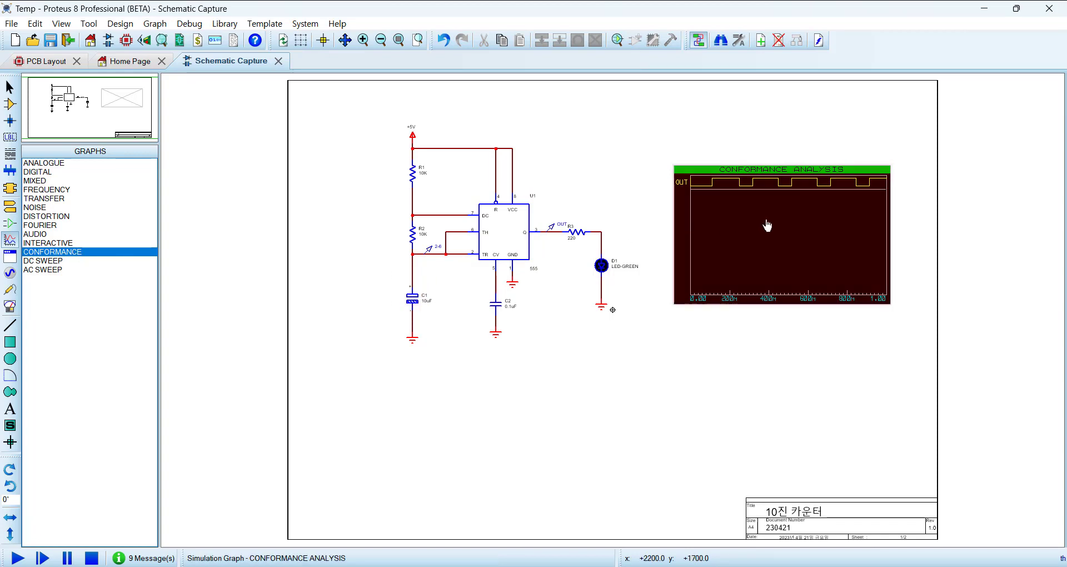
click(784, 239)
click(785, 239)
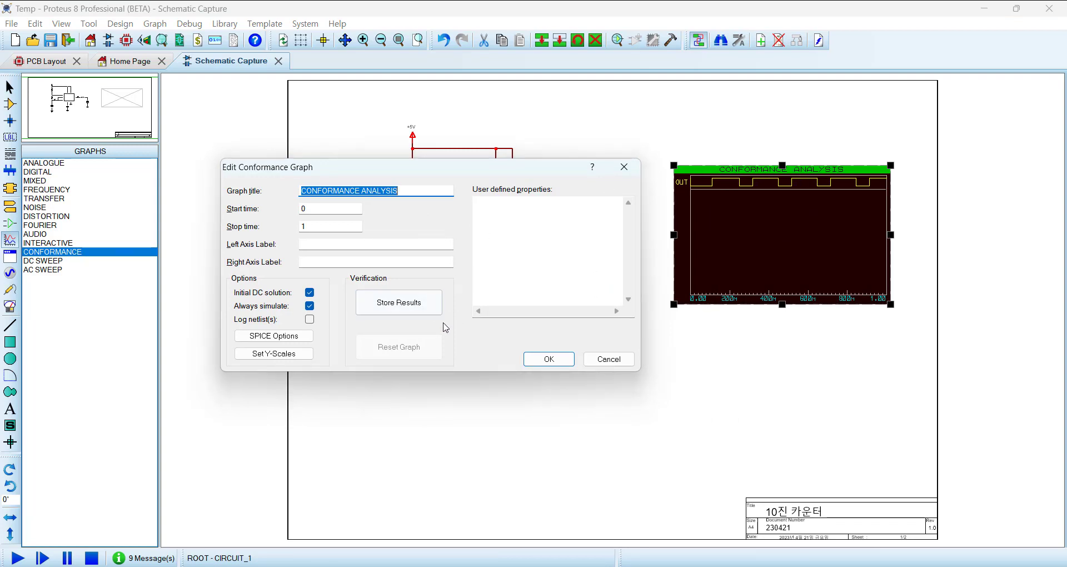
click(414, 309)
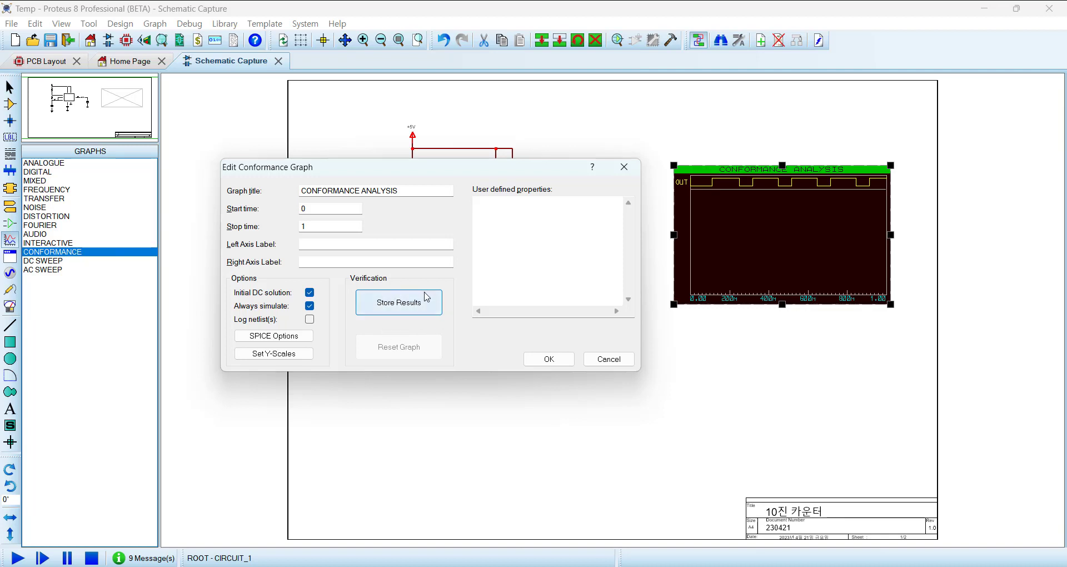
click(548, 359)
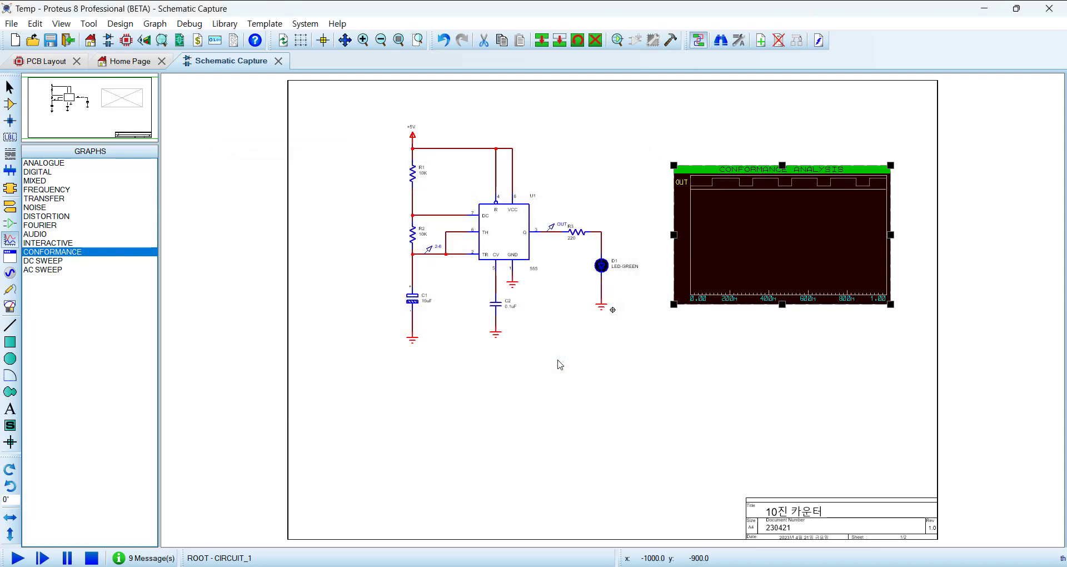
Set the capacitance of capacitor C1 to 40uF.
click(666, 337)
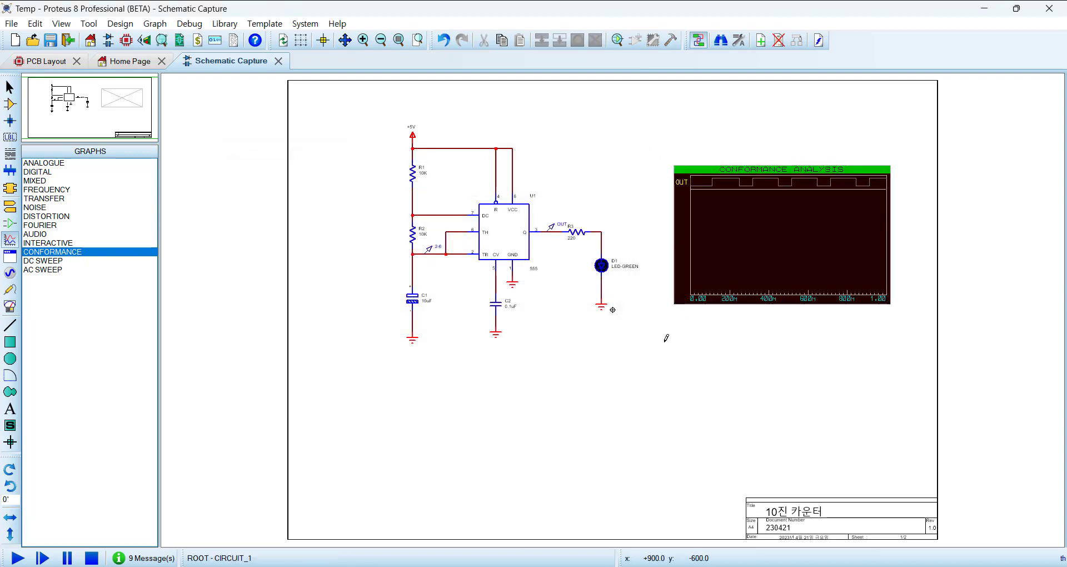
double_click(412, 304)
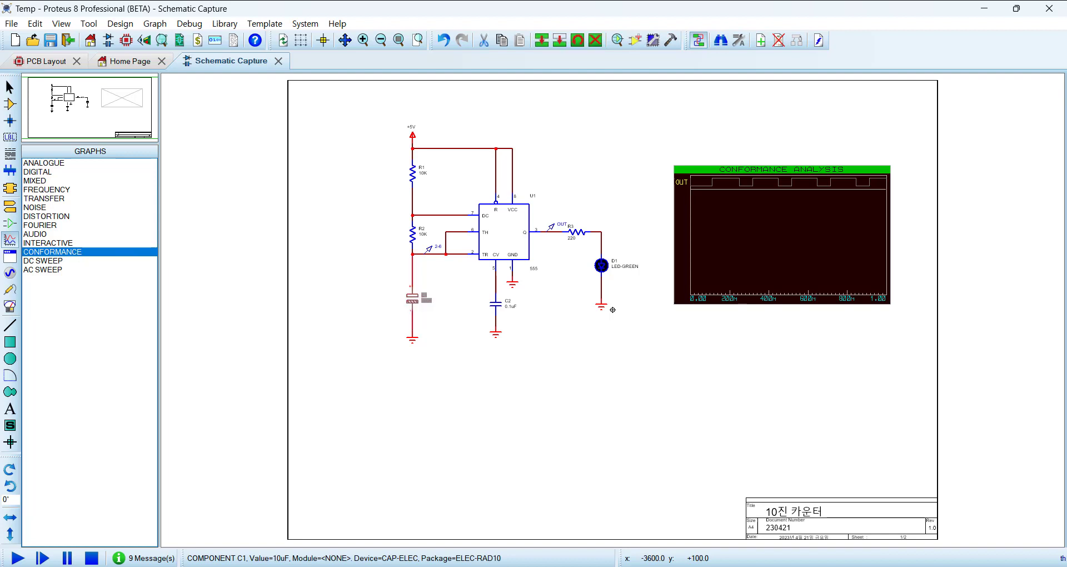
drag(451, 202, 429, 204)
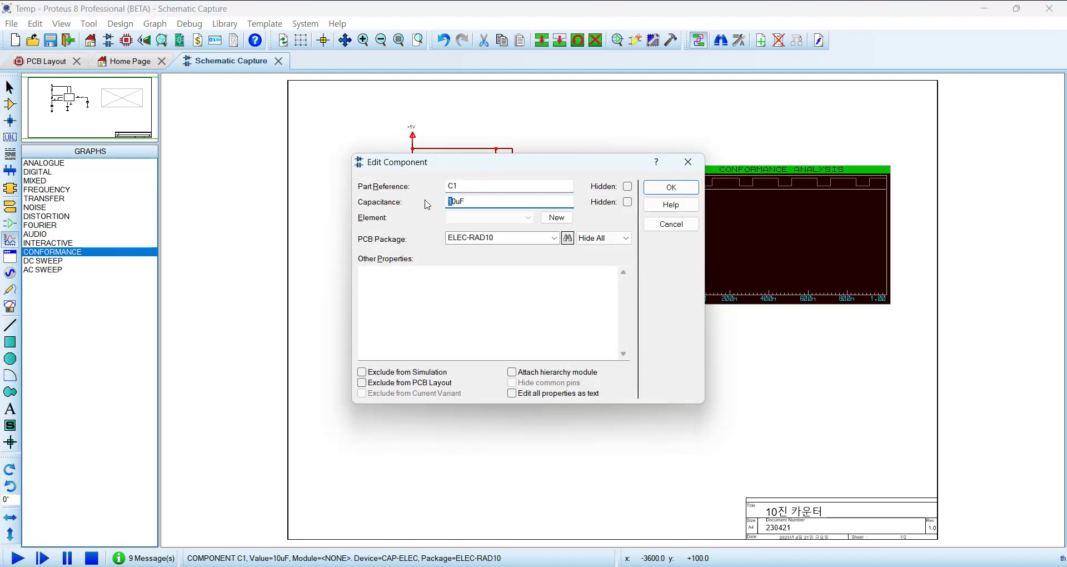
text(4)
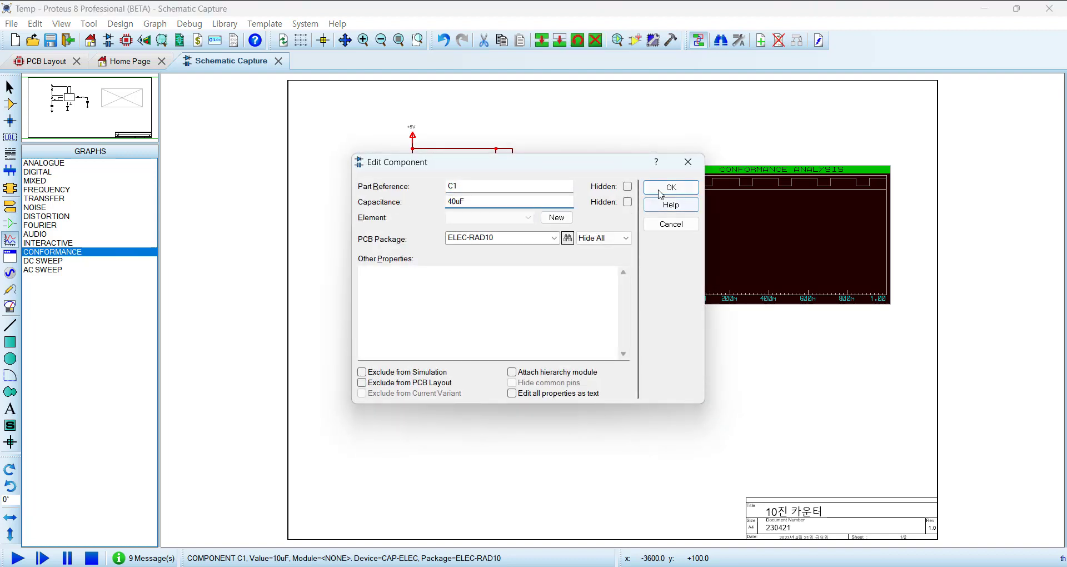
click(670, 187)
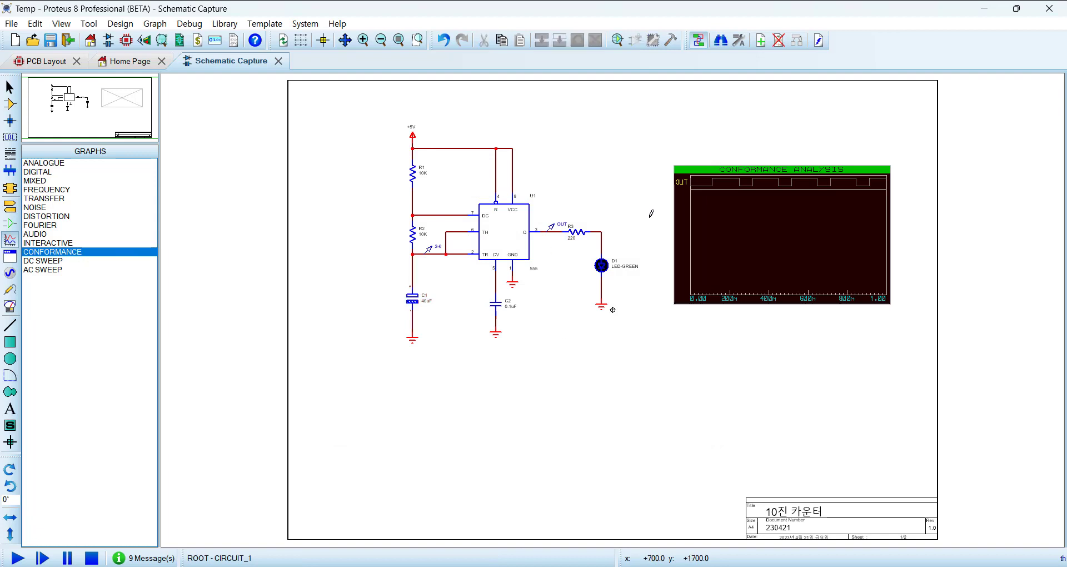
Verify the conformance graph against its stored results and open the CONFORMANCE ANALYSIS graph maximized.
click(154, 25)
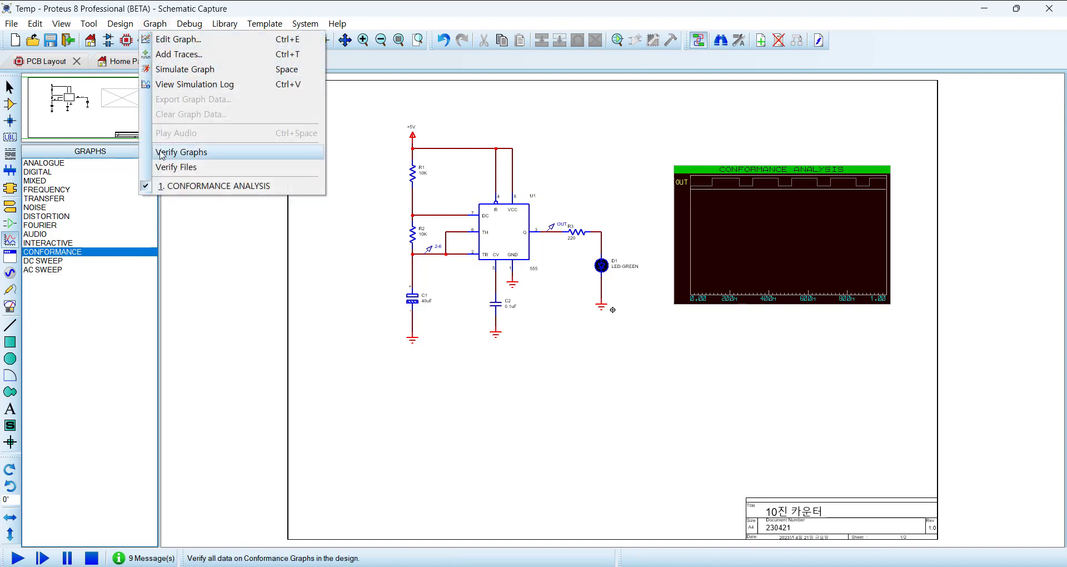
click(247, 158)
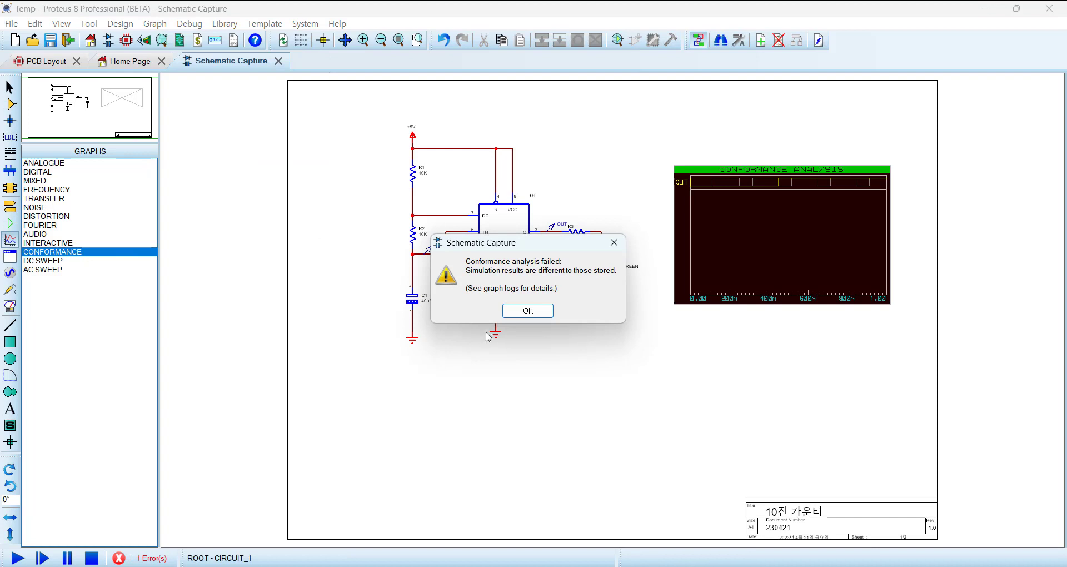
click(527, 311)
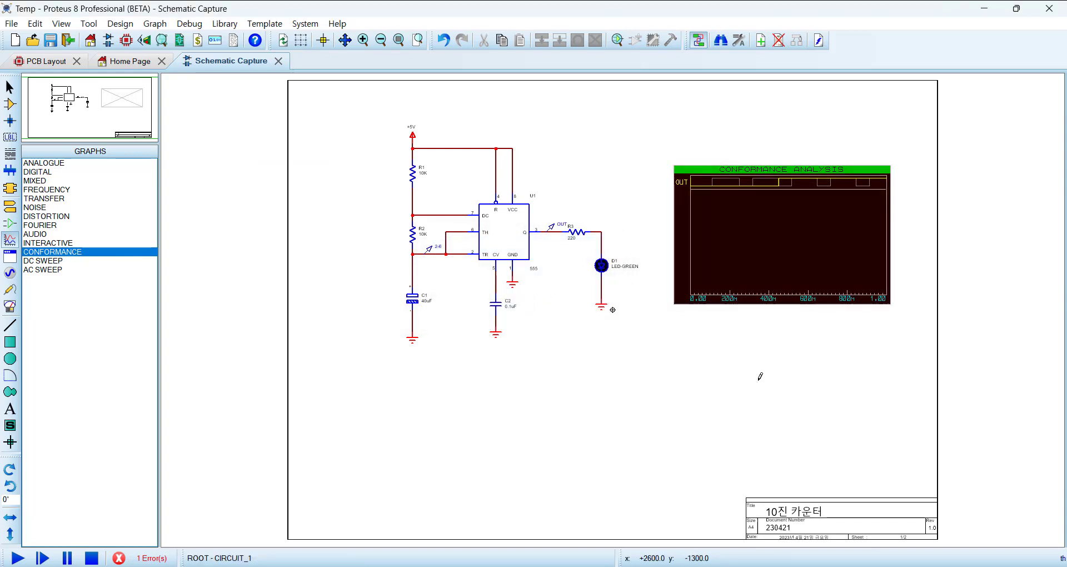
drag(757, 382, 802, 237)
click(817, 168)
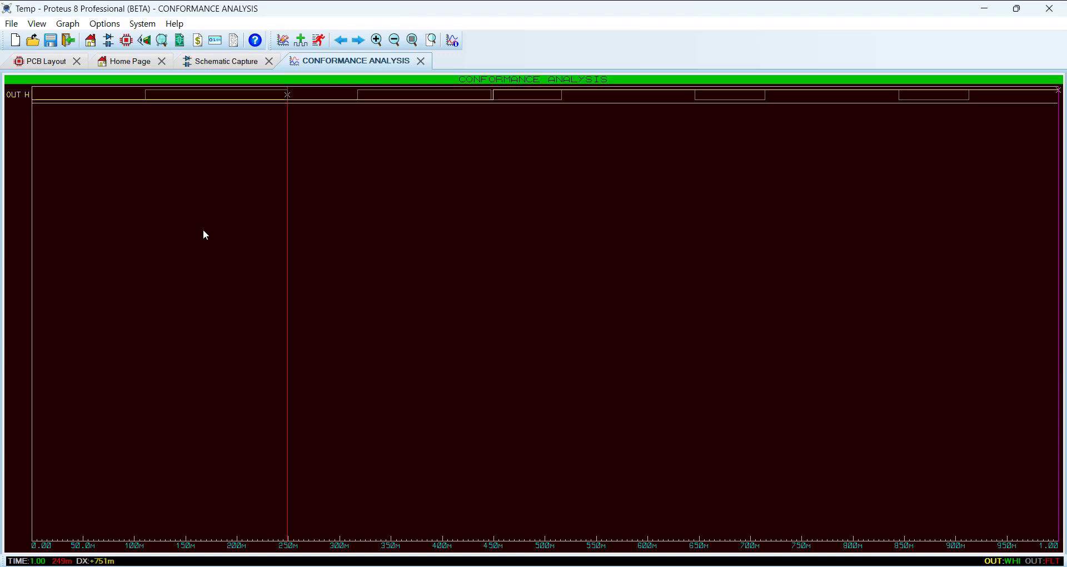
In the Graph Colour Configuration, set the graph outline to black and the background to white.
click(112, 25)
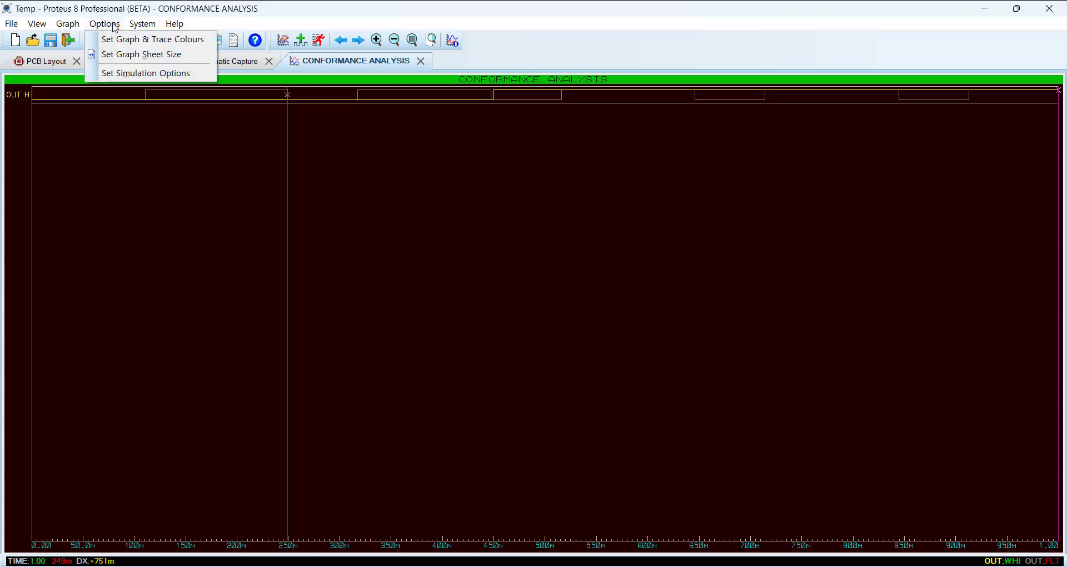
click(159, 40)
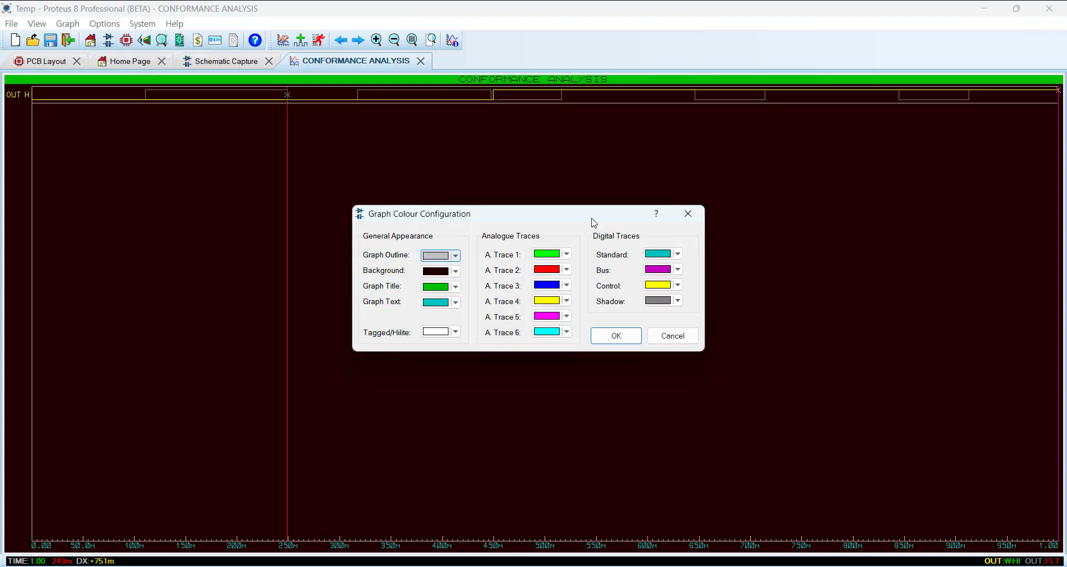
drag(593, 222, 708, 195)
click(574, 228)
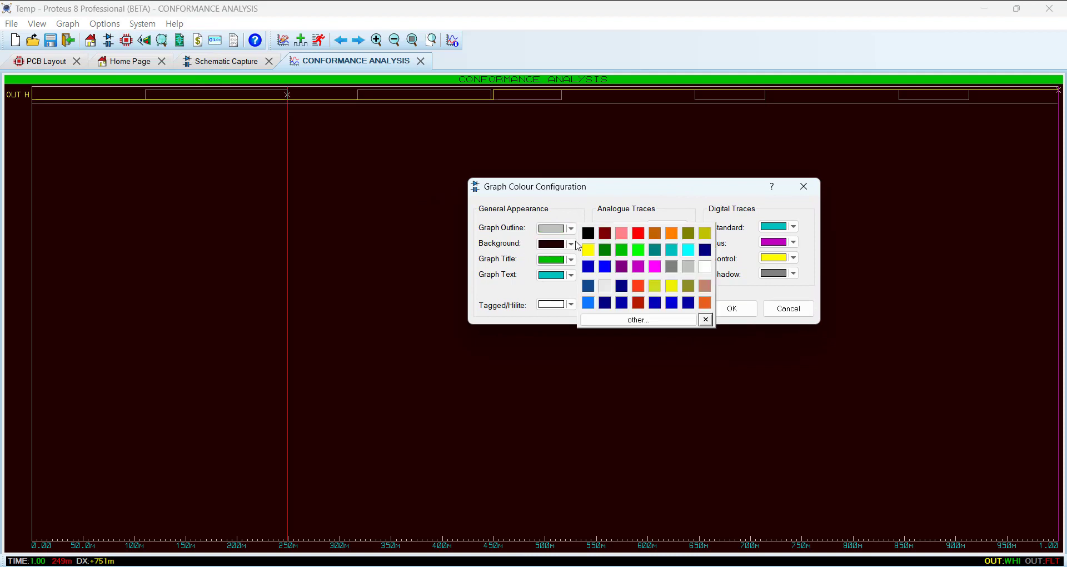
click(586, 231)
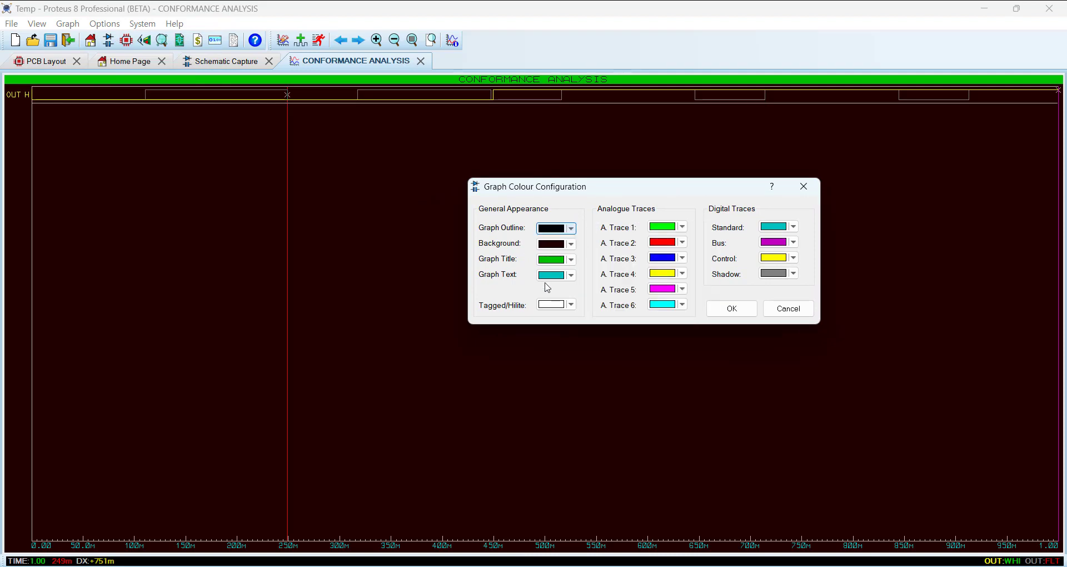
click(573, 244)
click(705, 284)
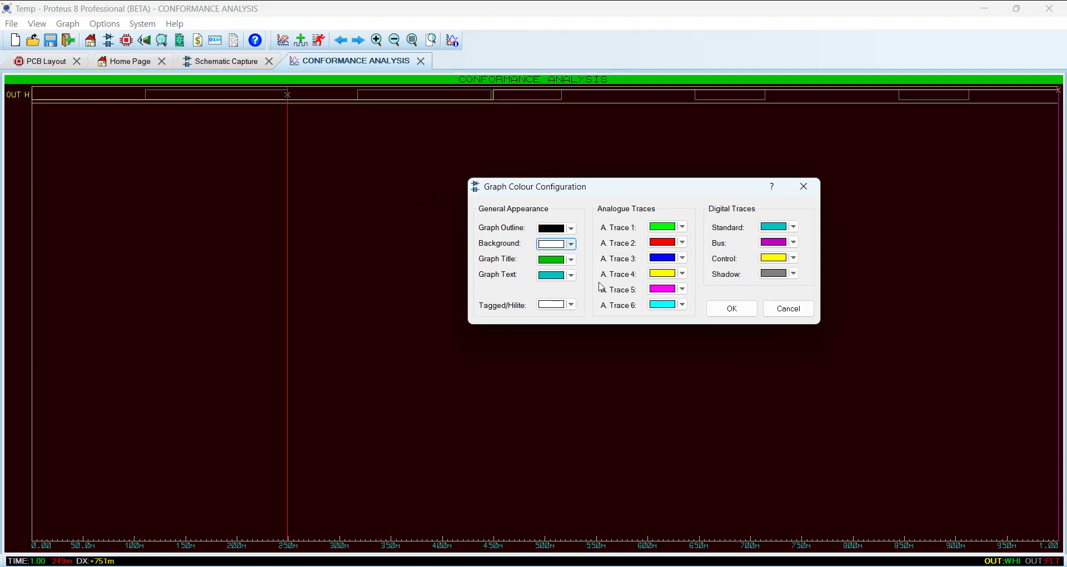
Set the graph title colour to light grey and the graph text colour to black.
click(571, 261)
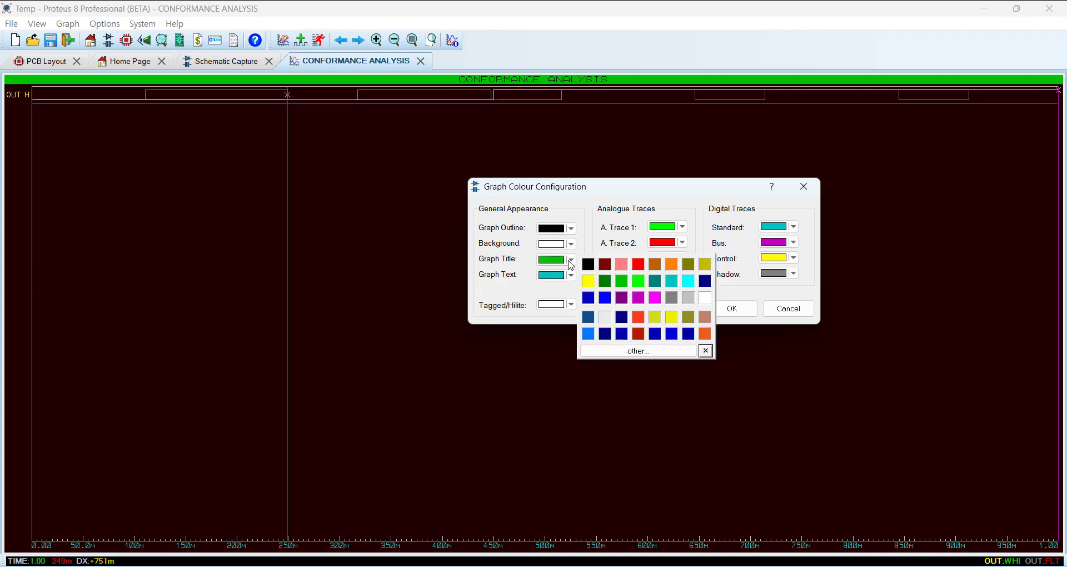
click(691, 300)
click(571, 276)
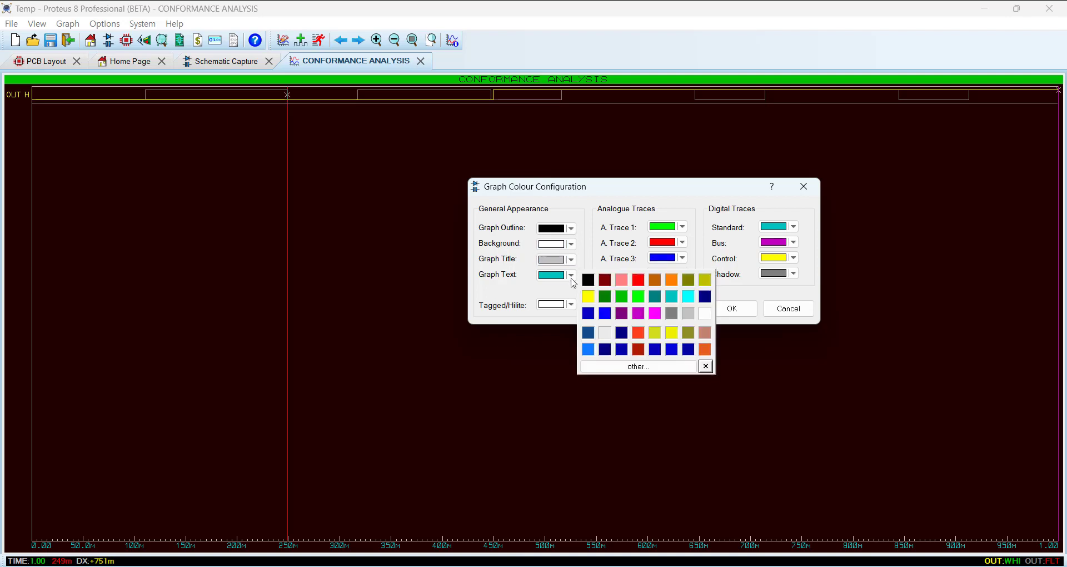
click(587, 279)
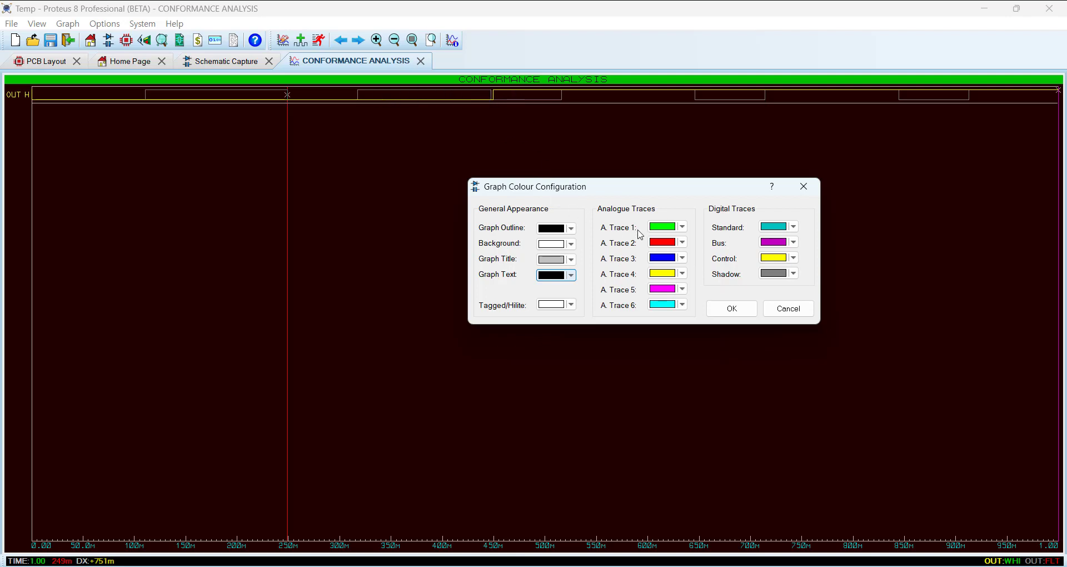
Set the digital shadow trace colour to red and the control trace colour to blue, and close the maximized conformance graph.
click(795, 274)
click(798, 277)
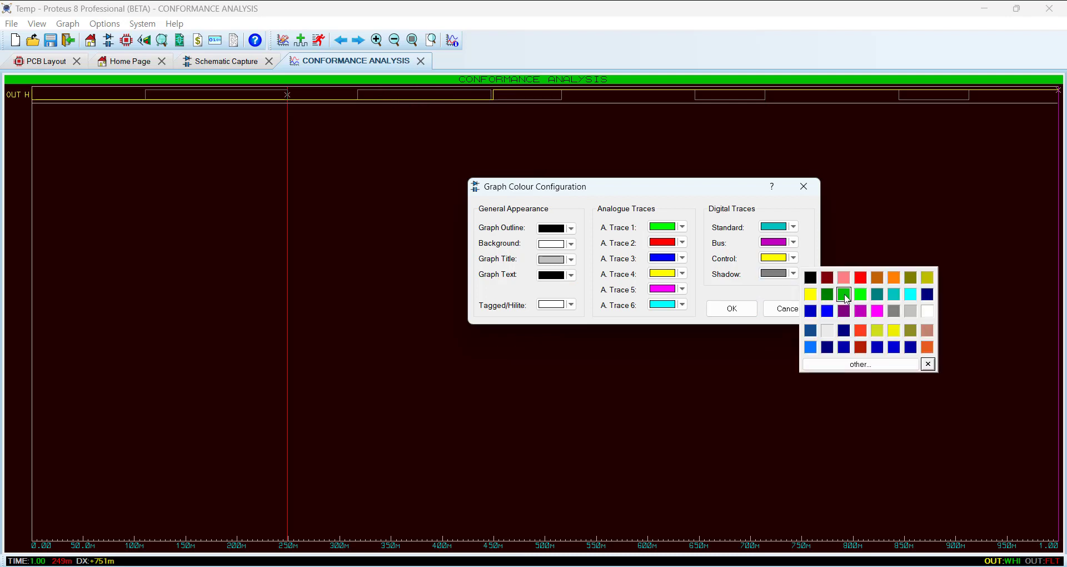
click(862, 282)
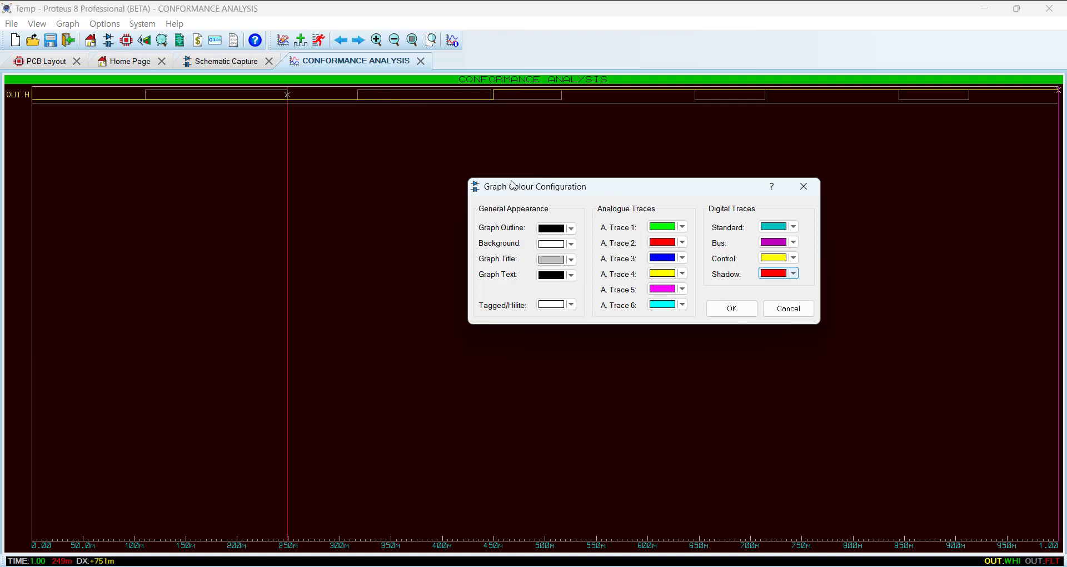
click(793, 257)
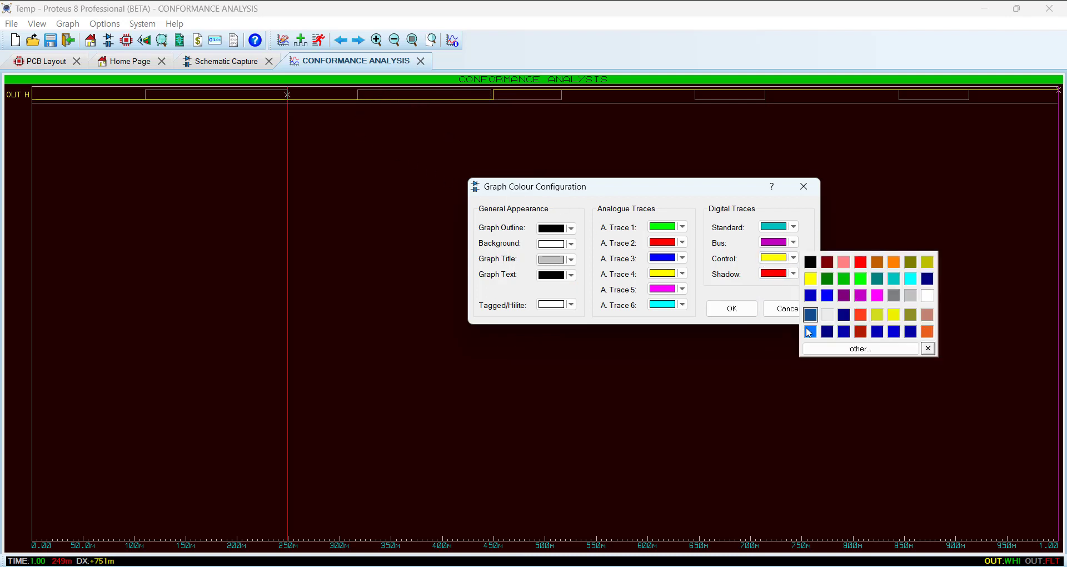
click(809, 332)
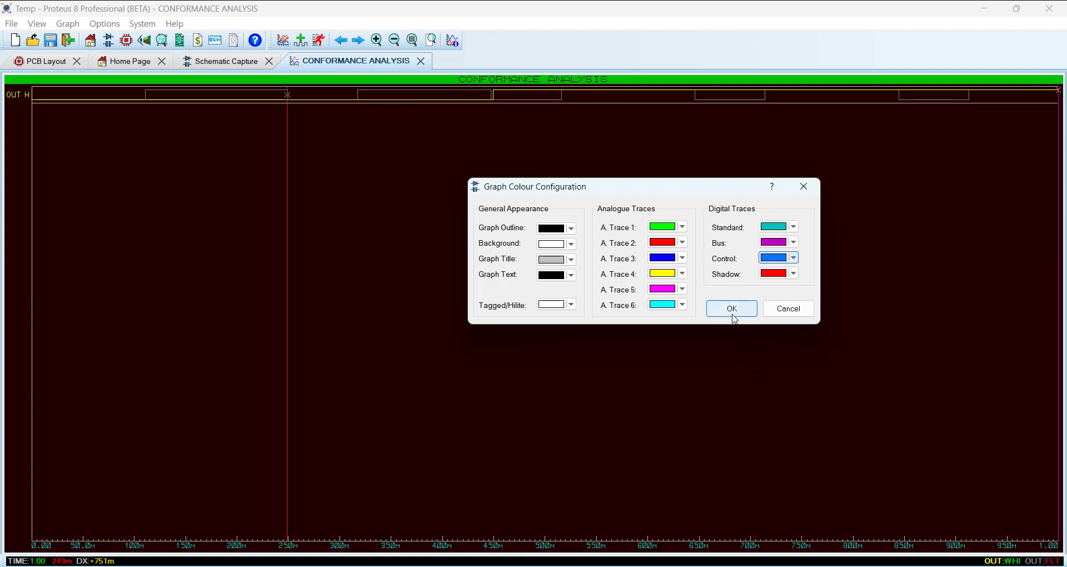
click(732, 309)
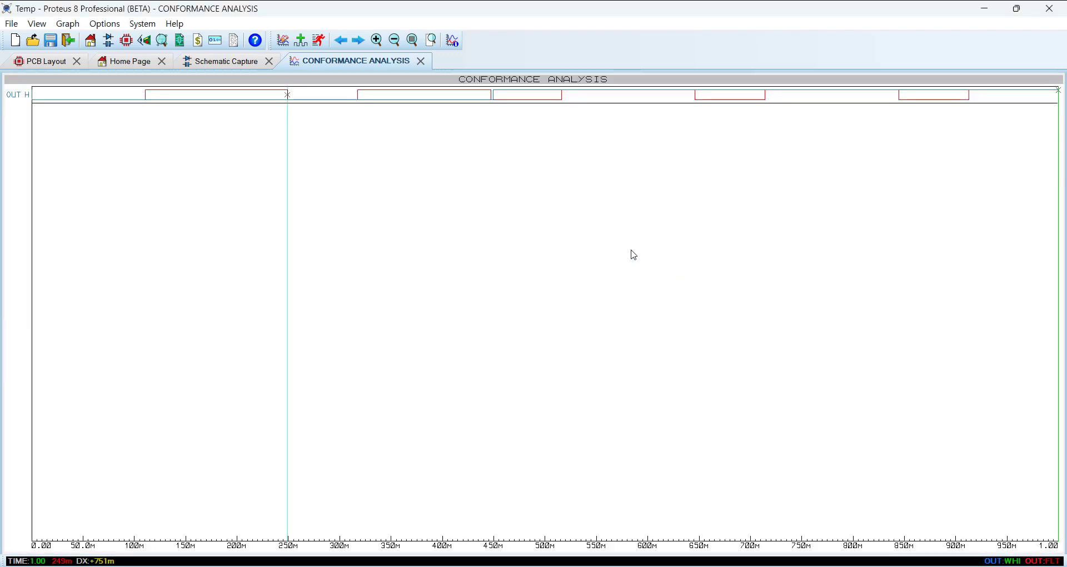
click(422, 63)
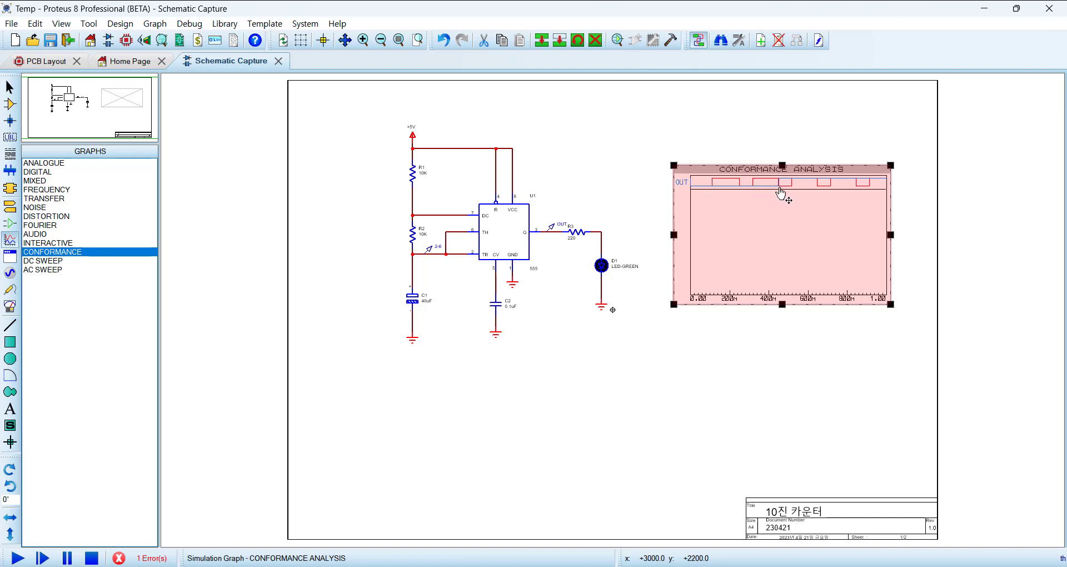
click(616, 173)
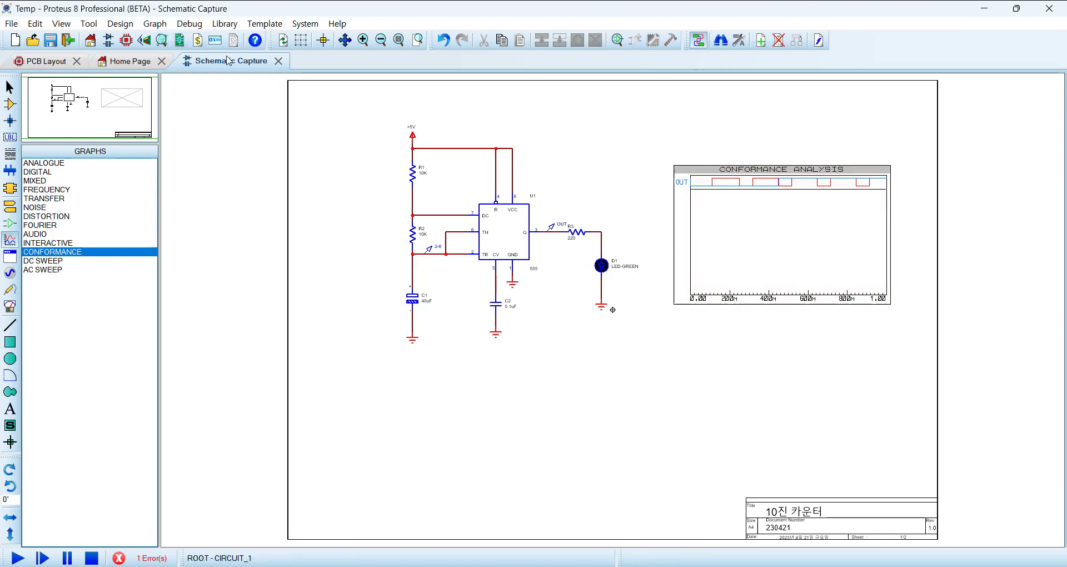
click(154, 25)
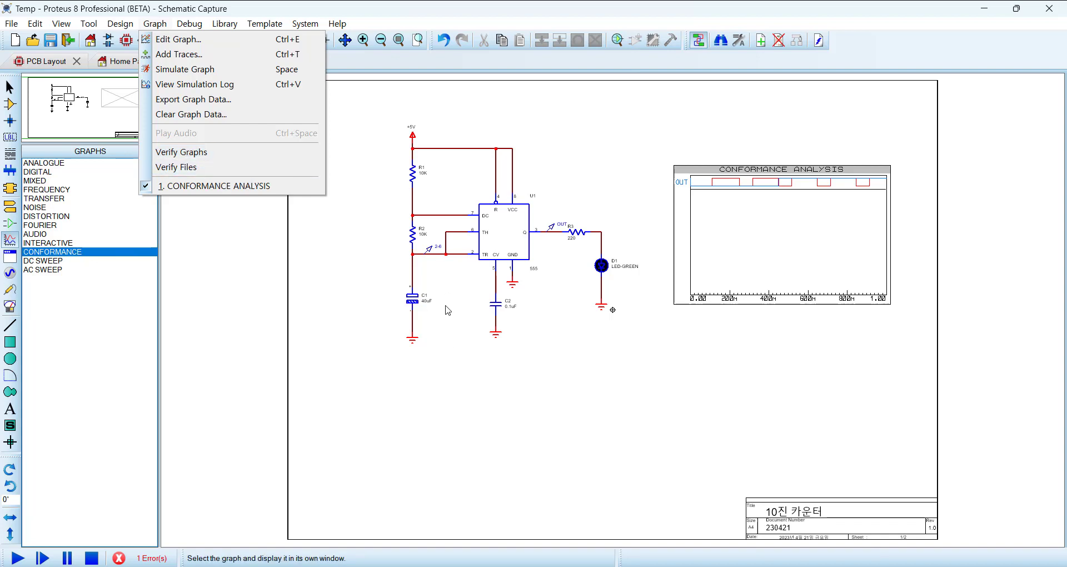
click(364, 134)
drag(362, 125, 451, 317)
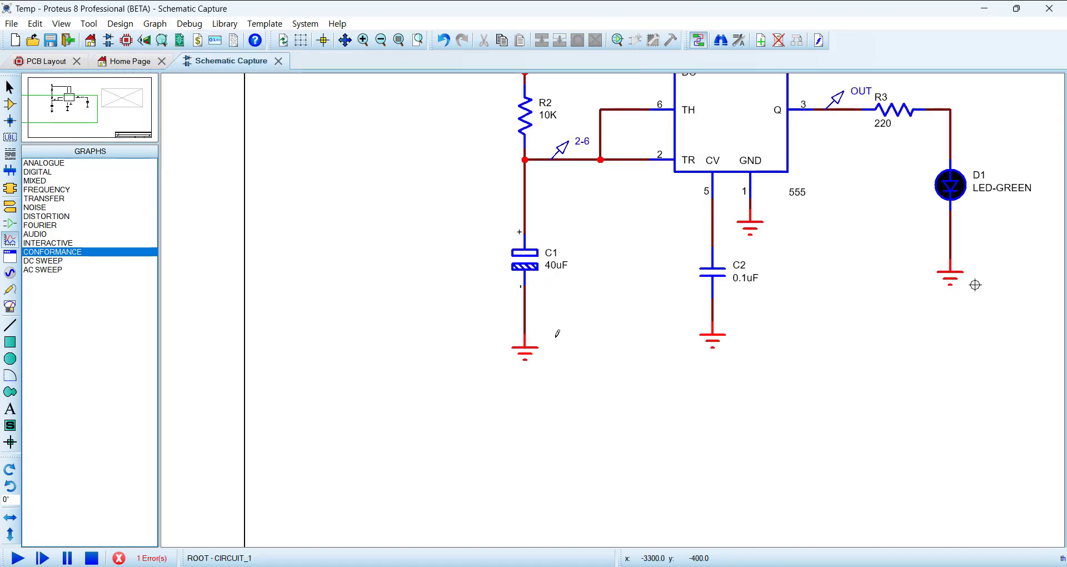
scroll(588, 310, down, 1)
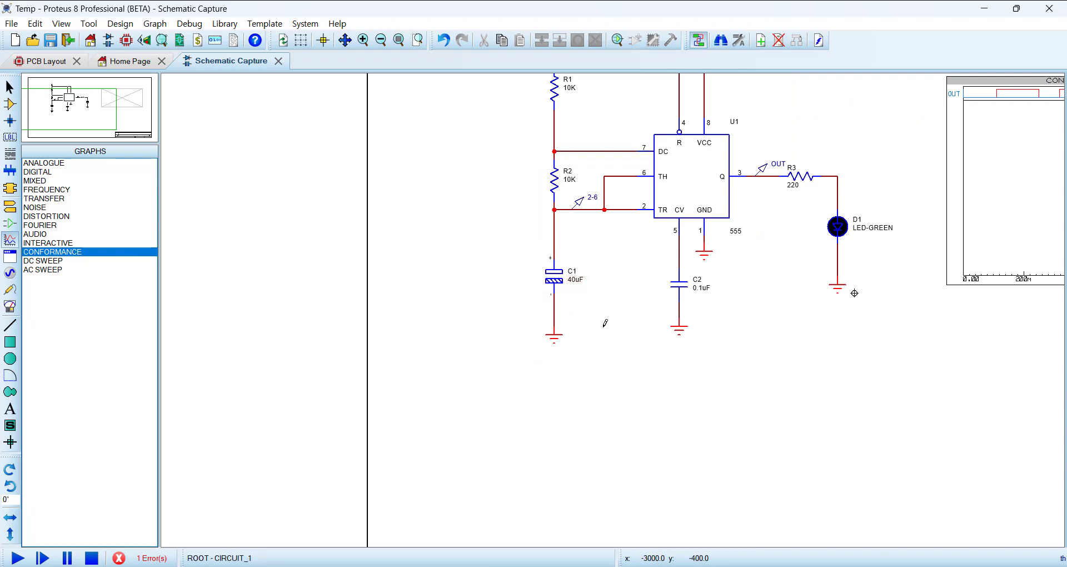
scroll(605, 322, down, 1)
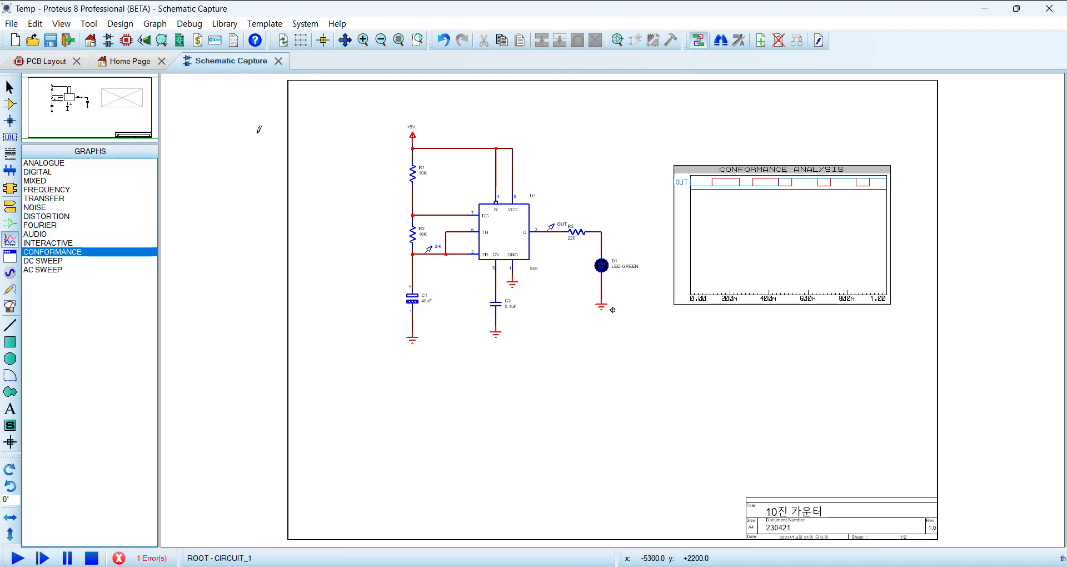
click(151, 24)
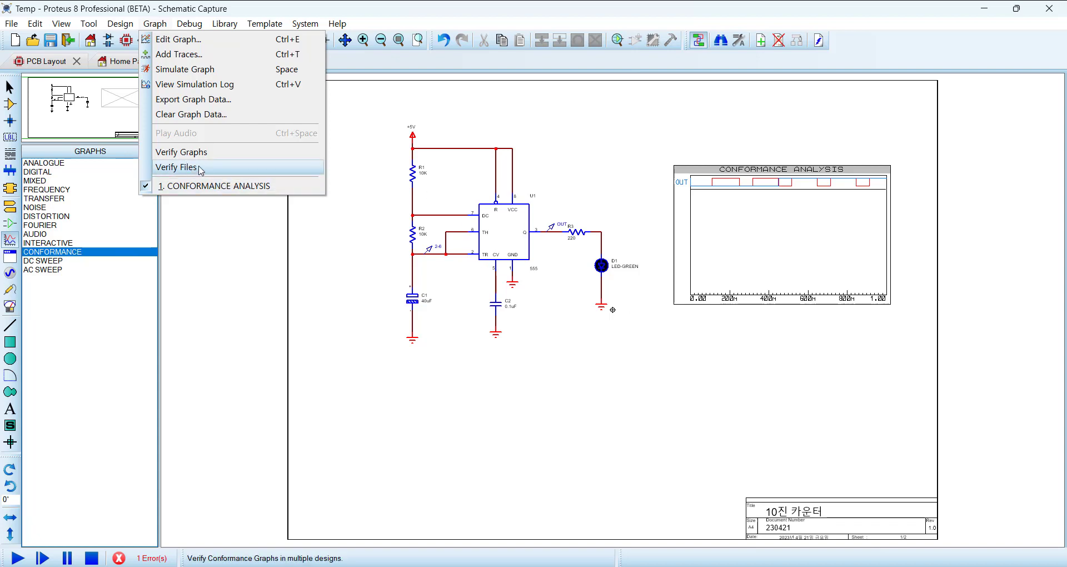
click(265, 8)
click(129, 27)
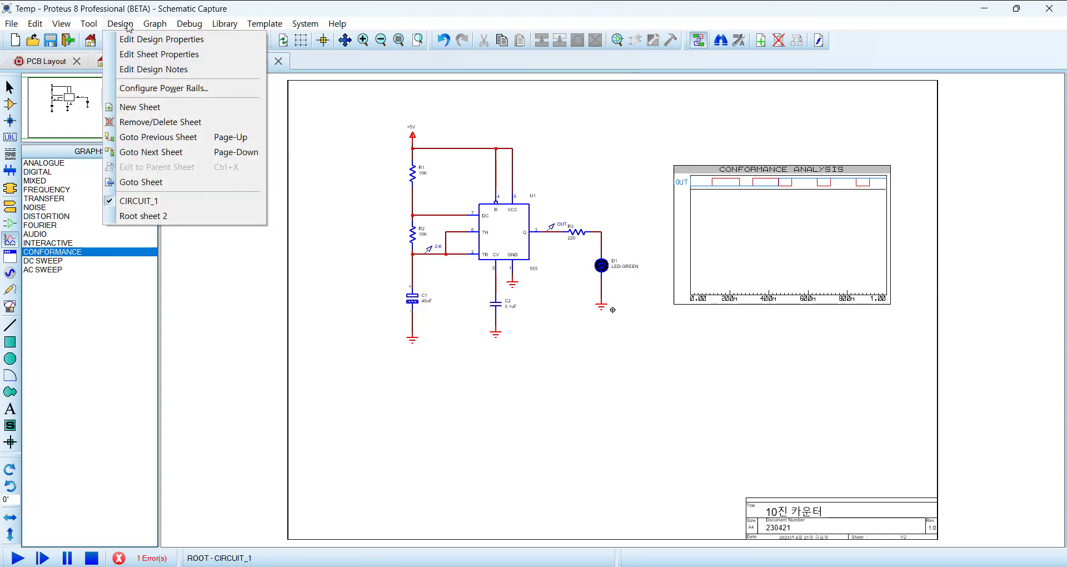
mouse_move(154, 23)
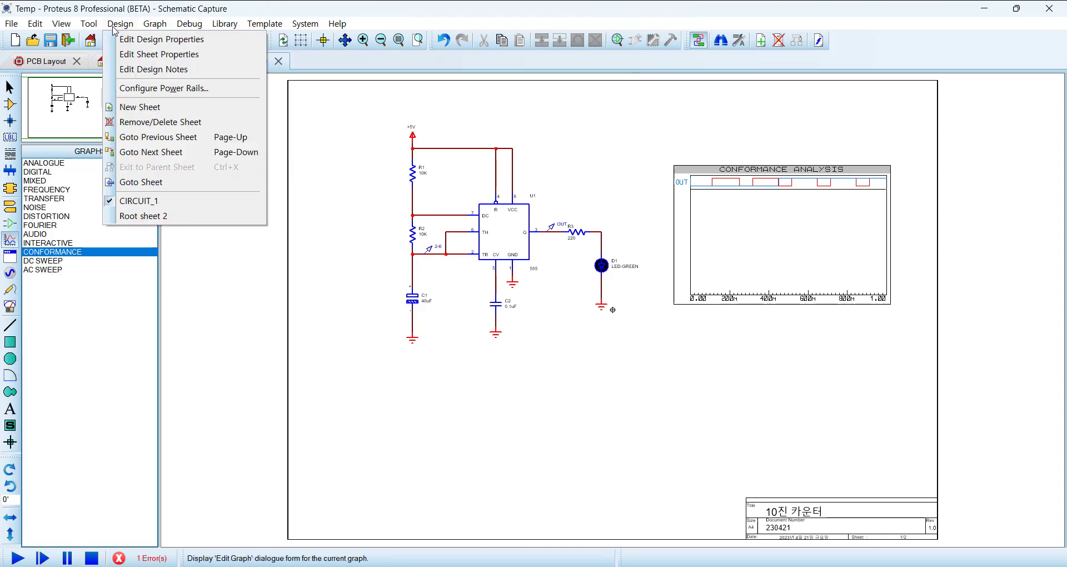
mouse_move(122, 25)
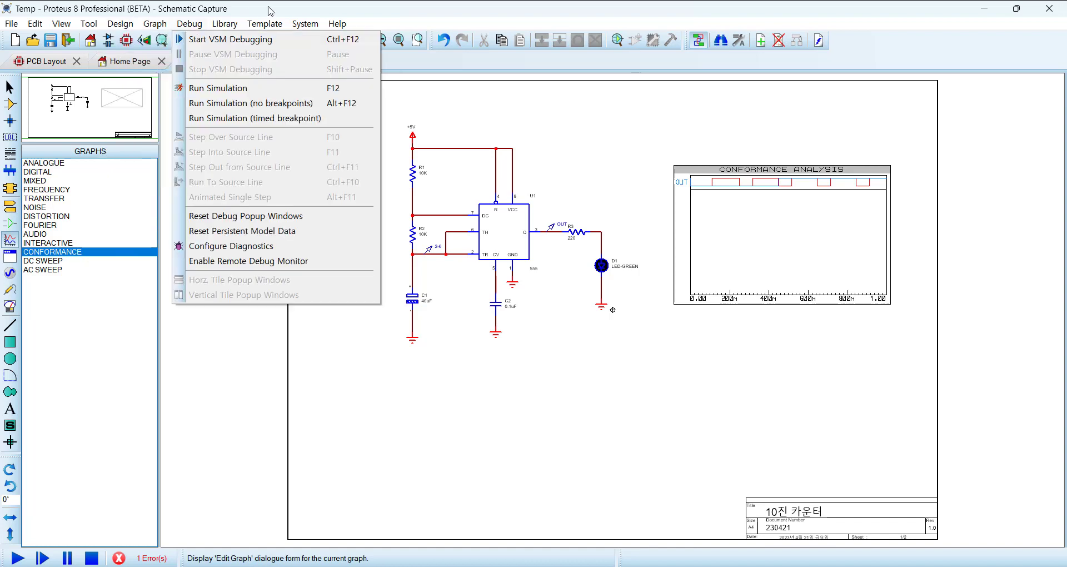
click(269, 10)
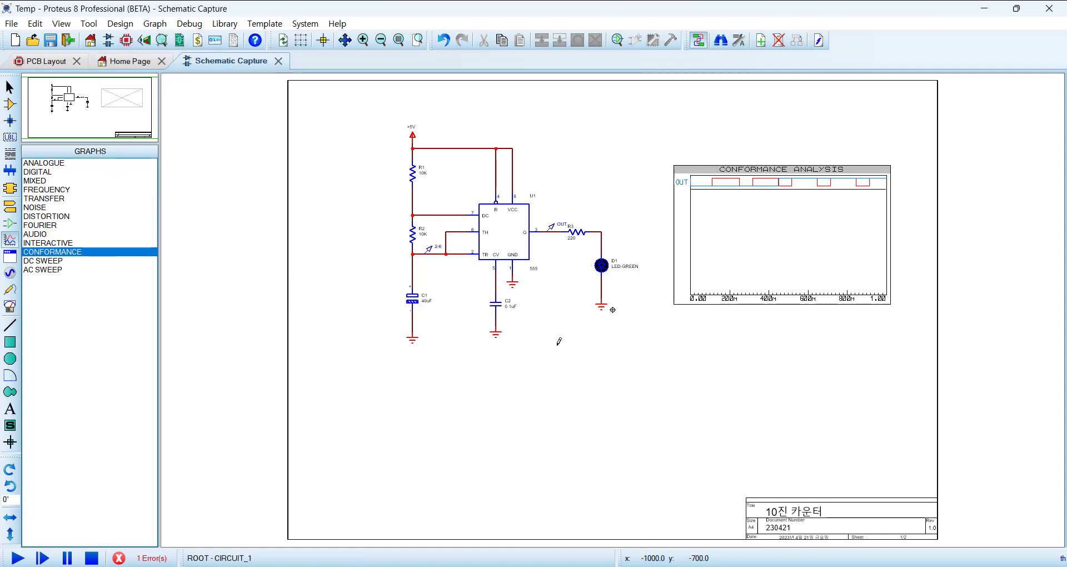